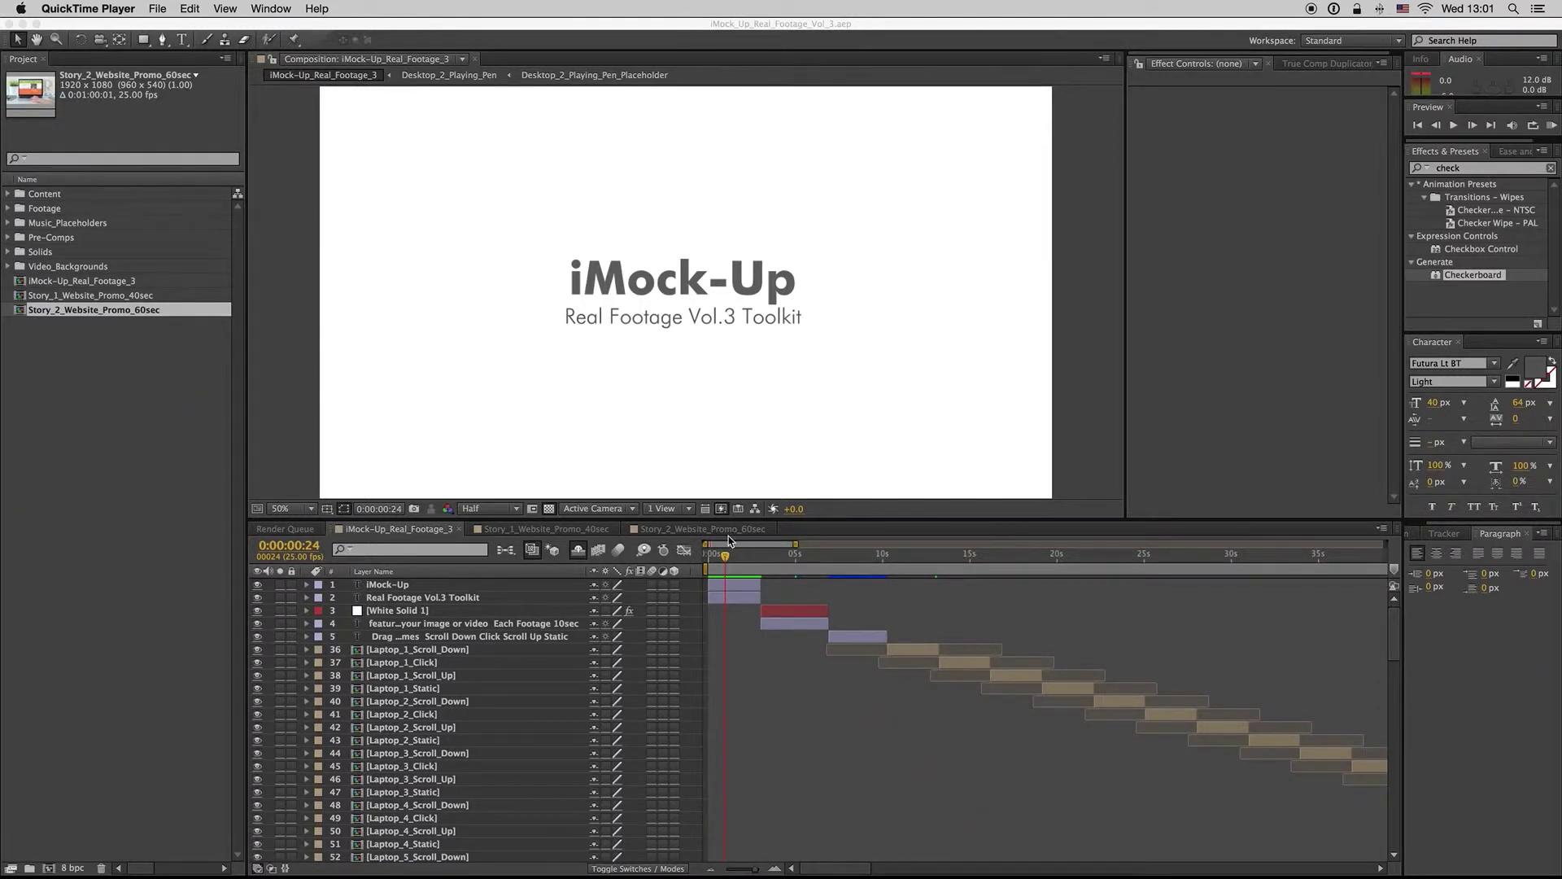
Browse the Story_1_Website_Promo_40sec comp, scrubbing through the promo to the phone footage
left_click(733, 589)
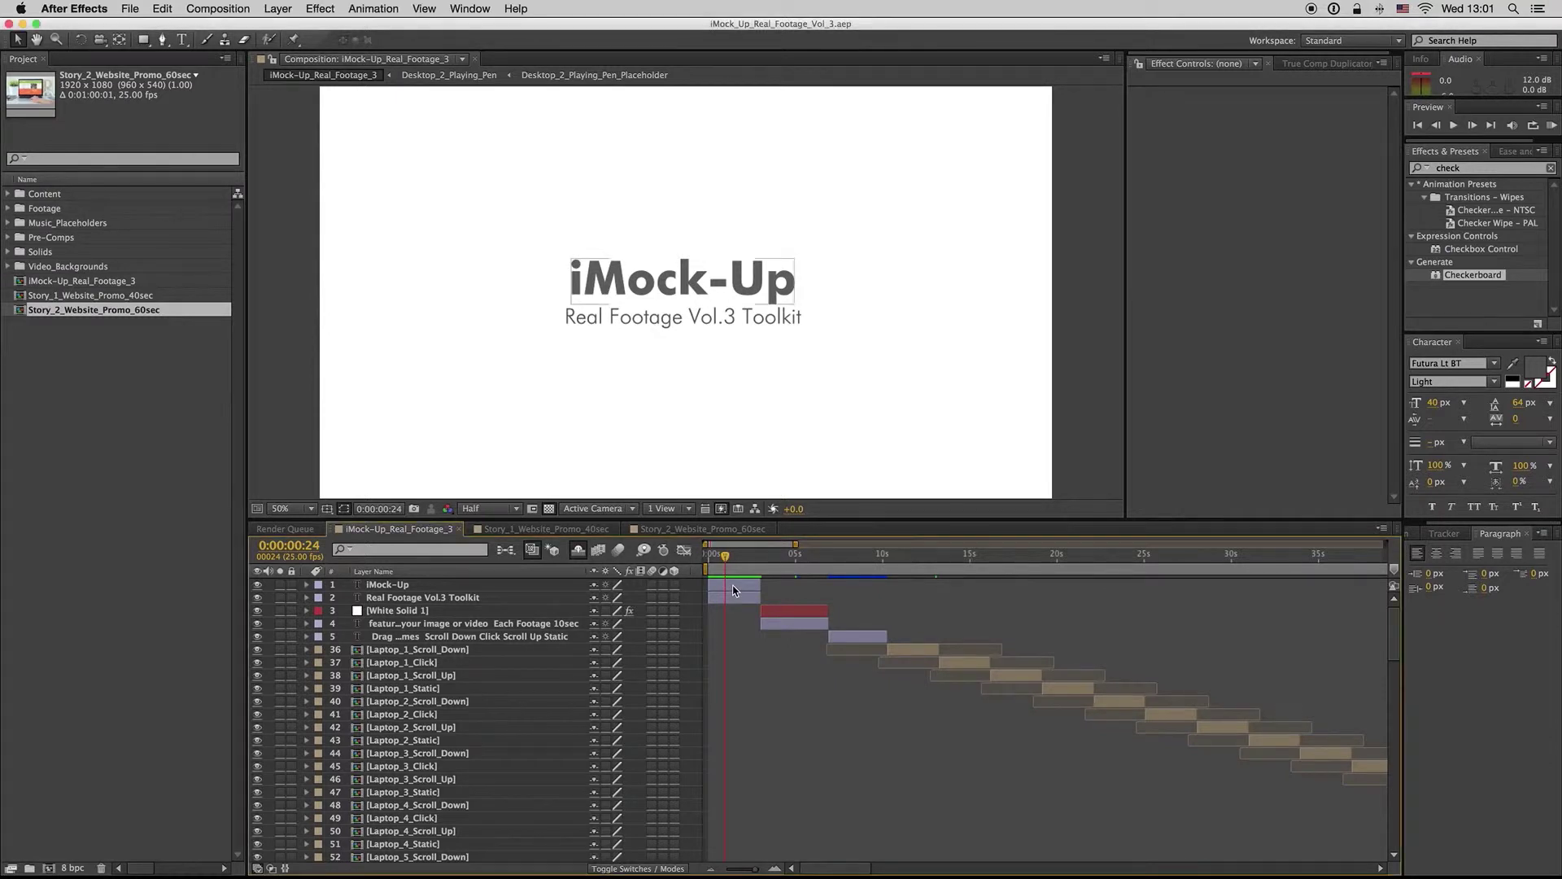
left_click(690, 579)
left_click(732, 589)
left_click(515, 530)
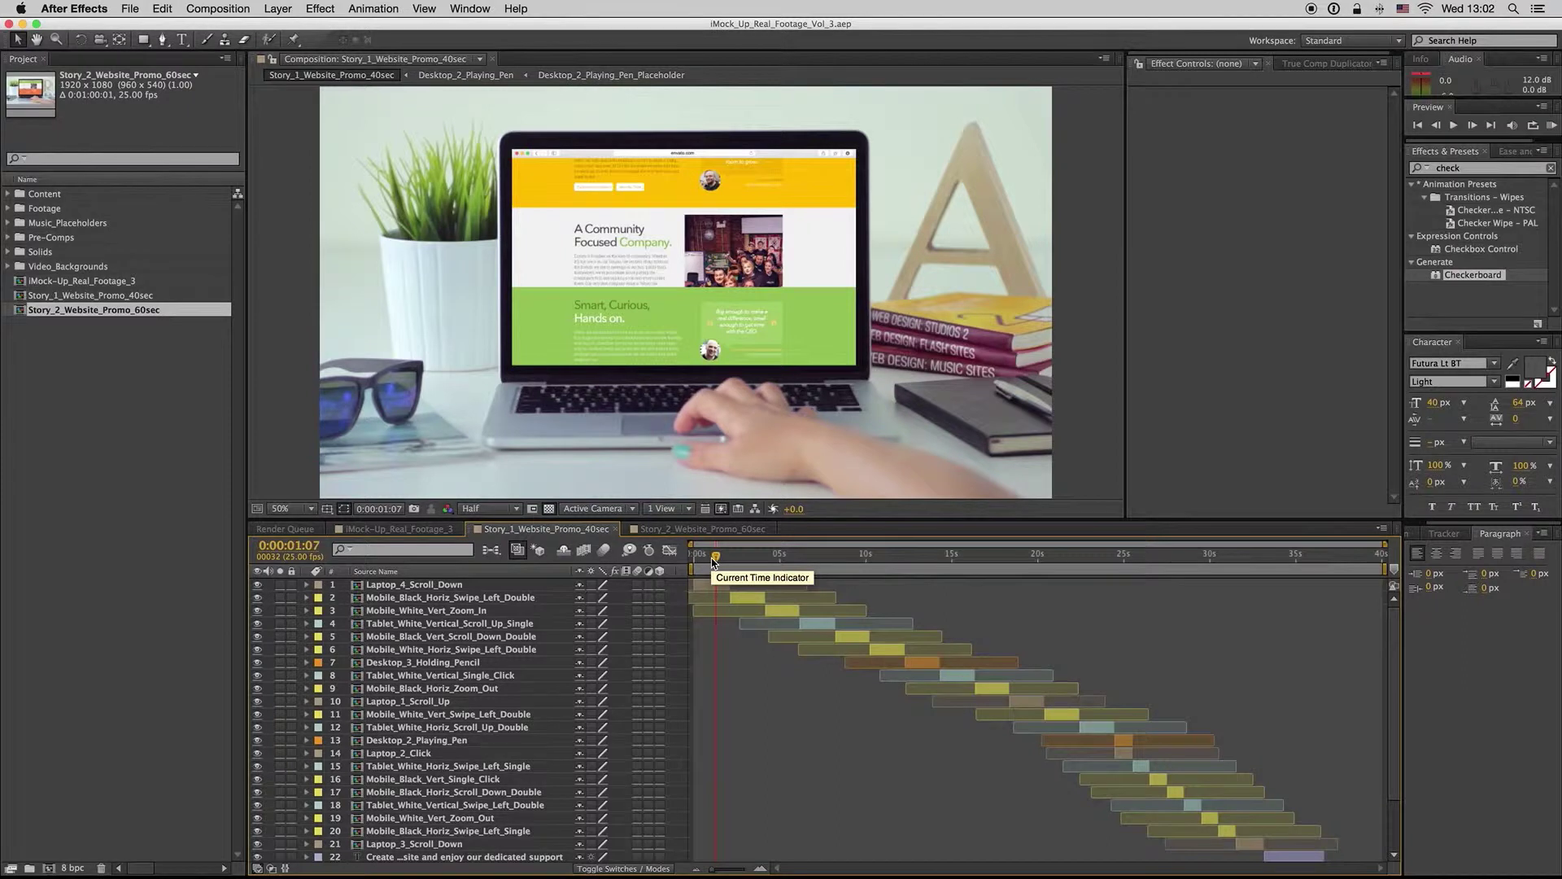
left_click(714, 585)
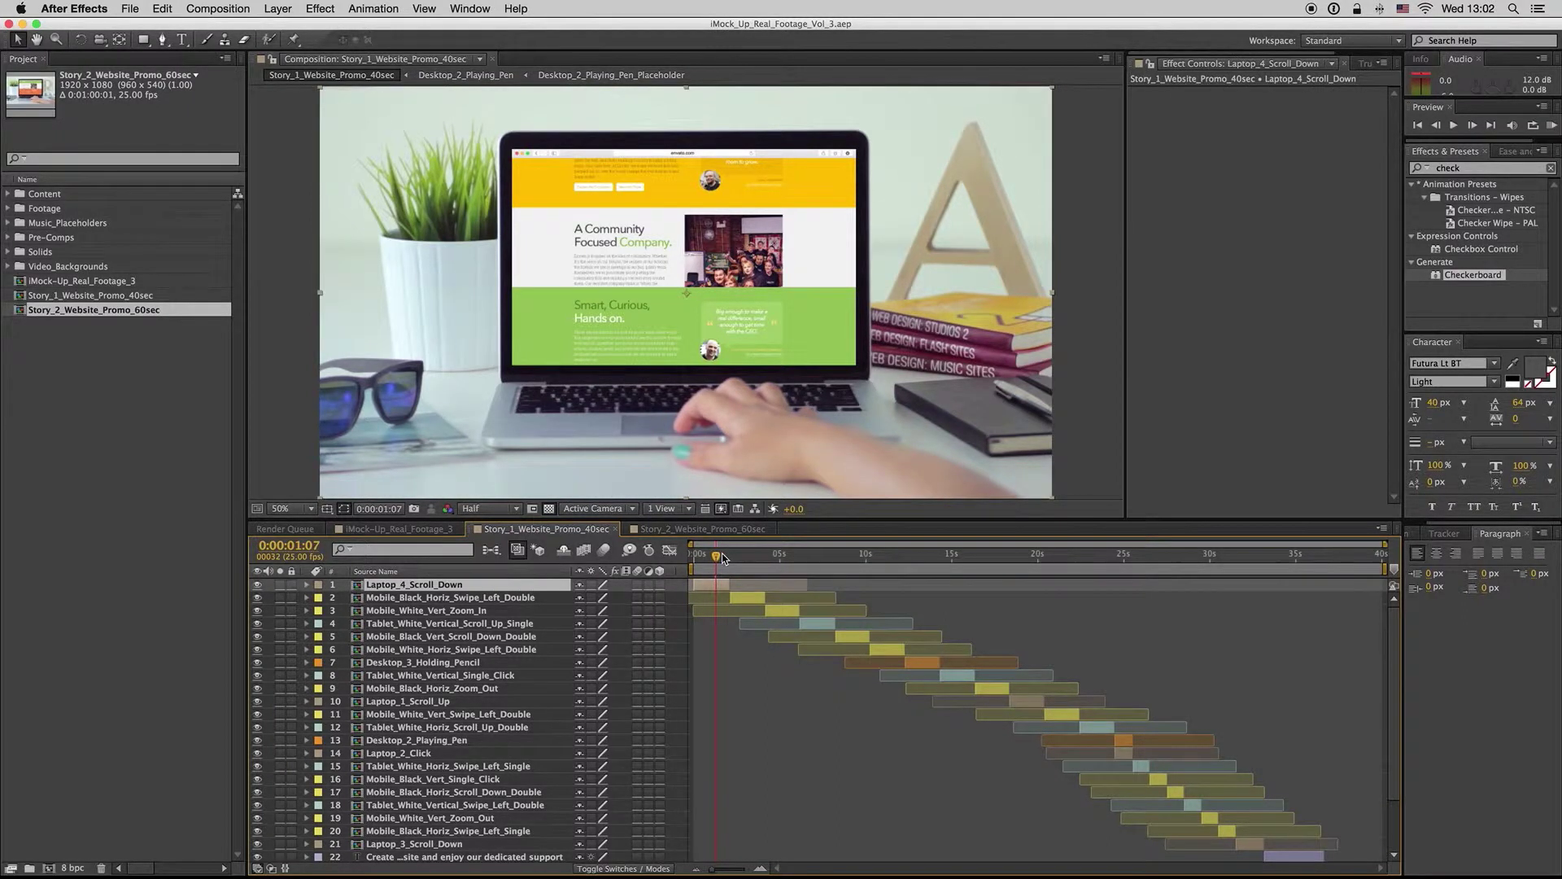
left_click_drag(722, 558, 873, 560)
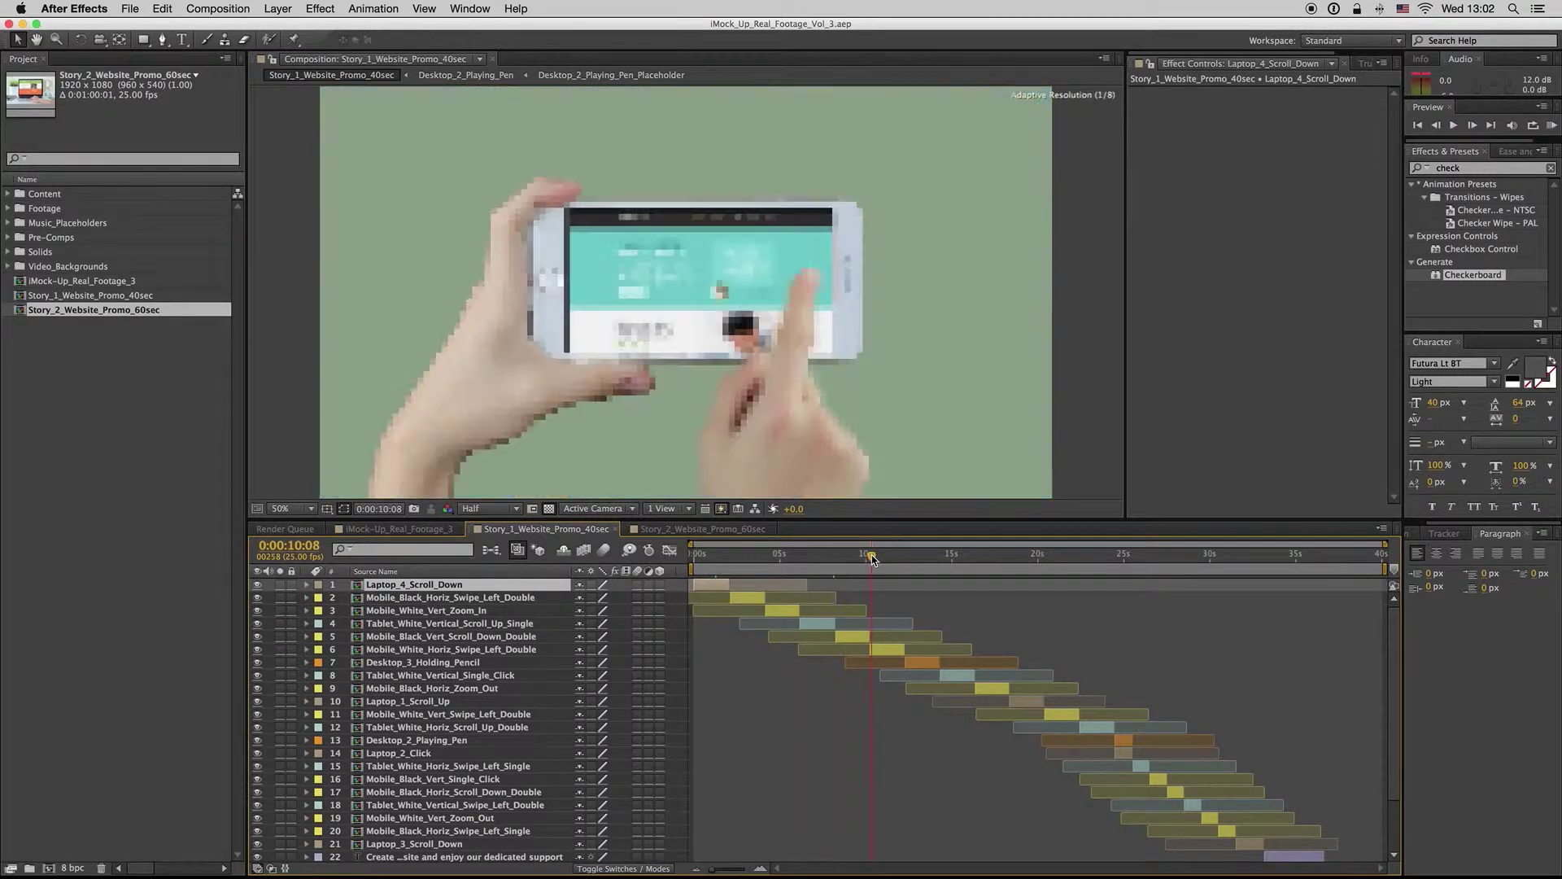
Return to iMock-Up_Real_Footage_3 and move the timeline to the laptop shot around 11 seconds
left_click(402, 529)
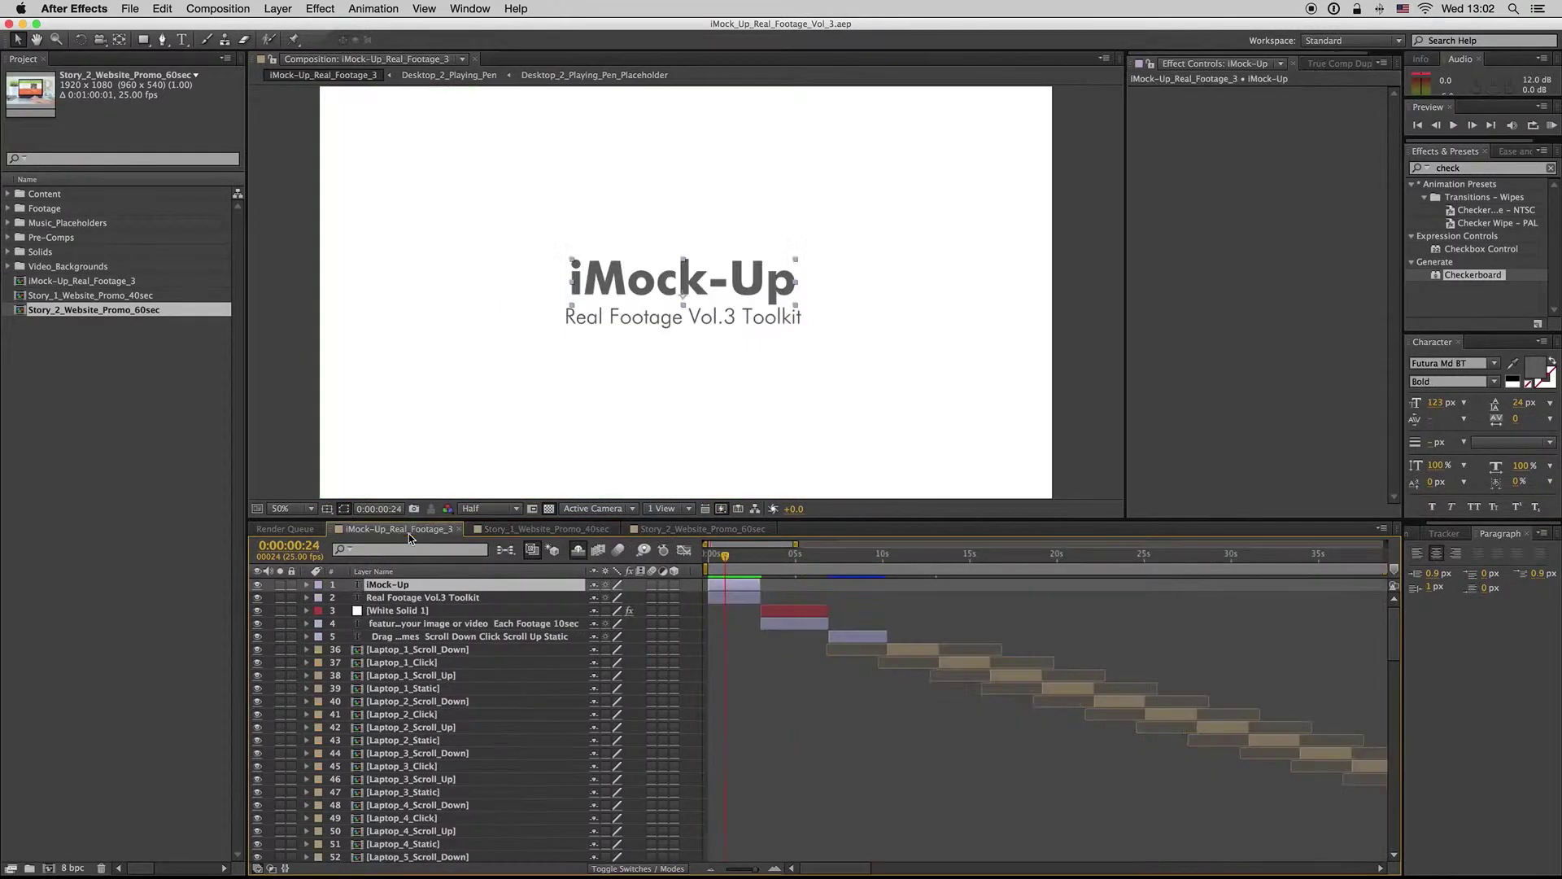
key("minus")
key("minus")
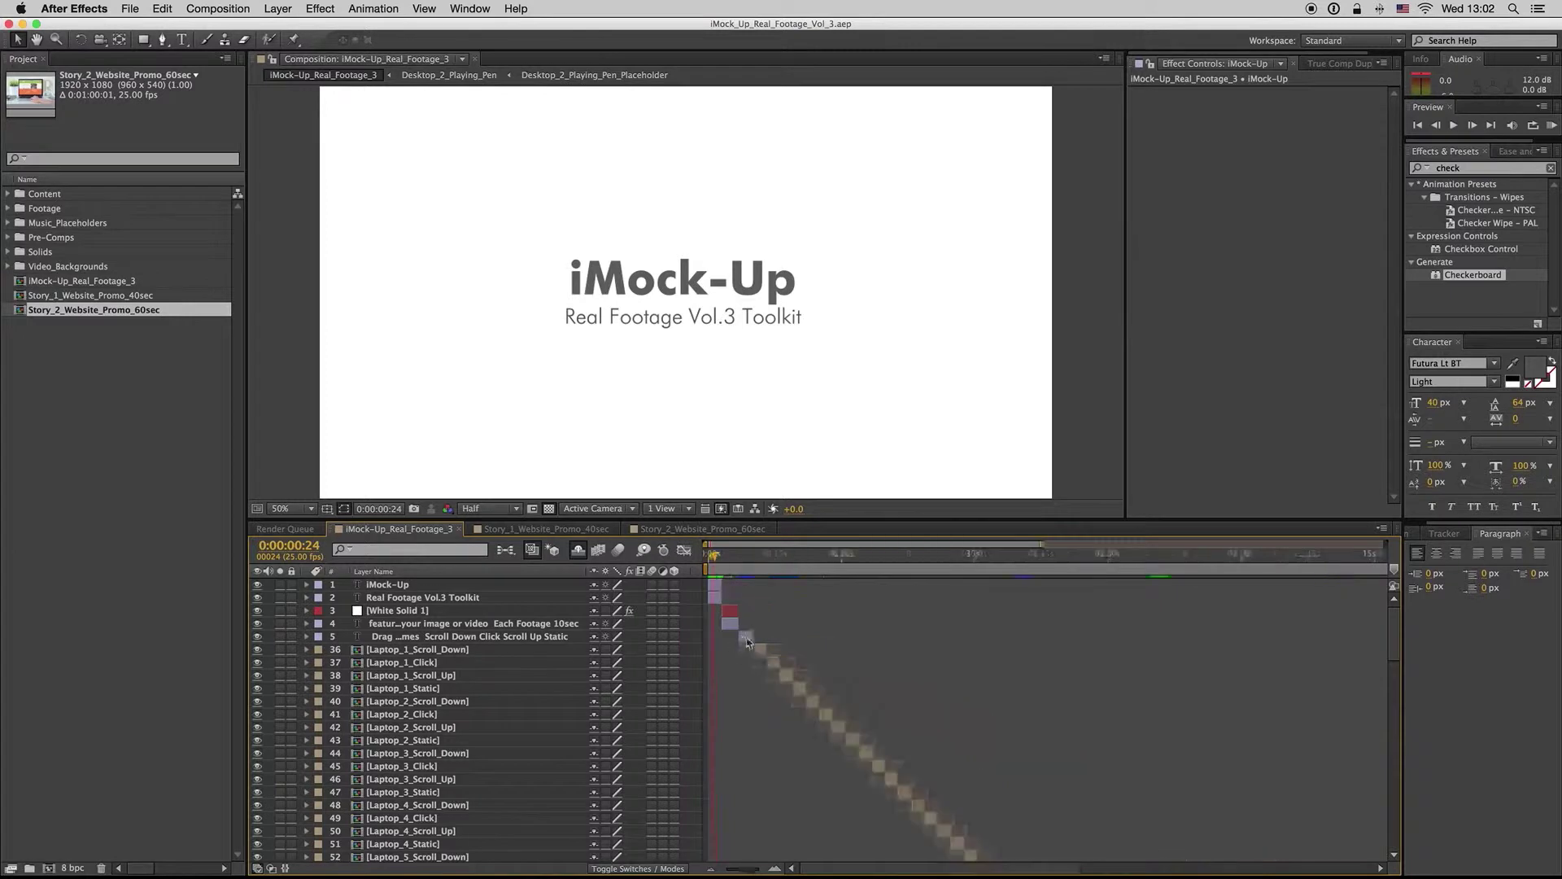
mouse_move(716, 555)
left_mouse_down()
mouse_move(753, 555)
mouse_move(718, 555)
left_mouse_up()
key("equal")
key("equal")
key("equal")
left_click(857, 556)
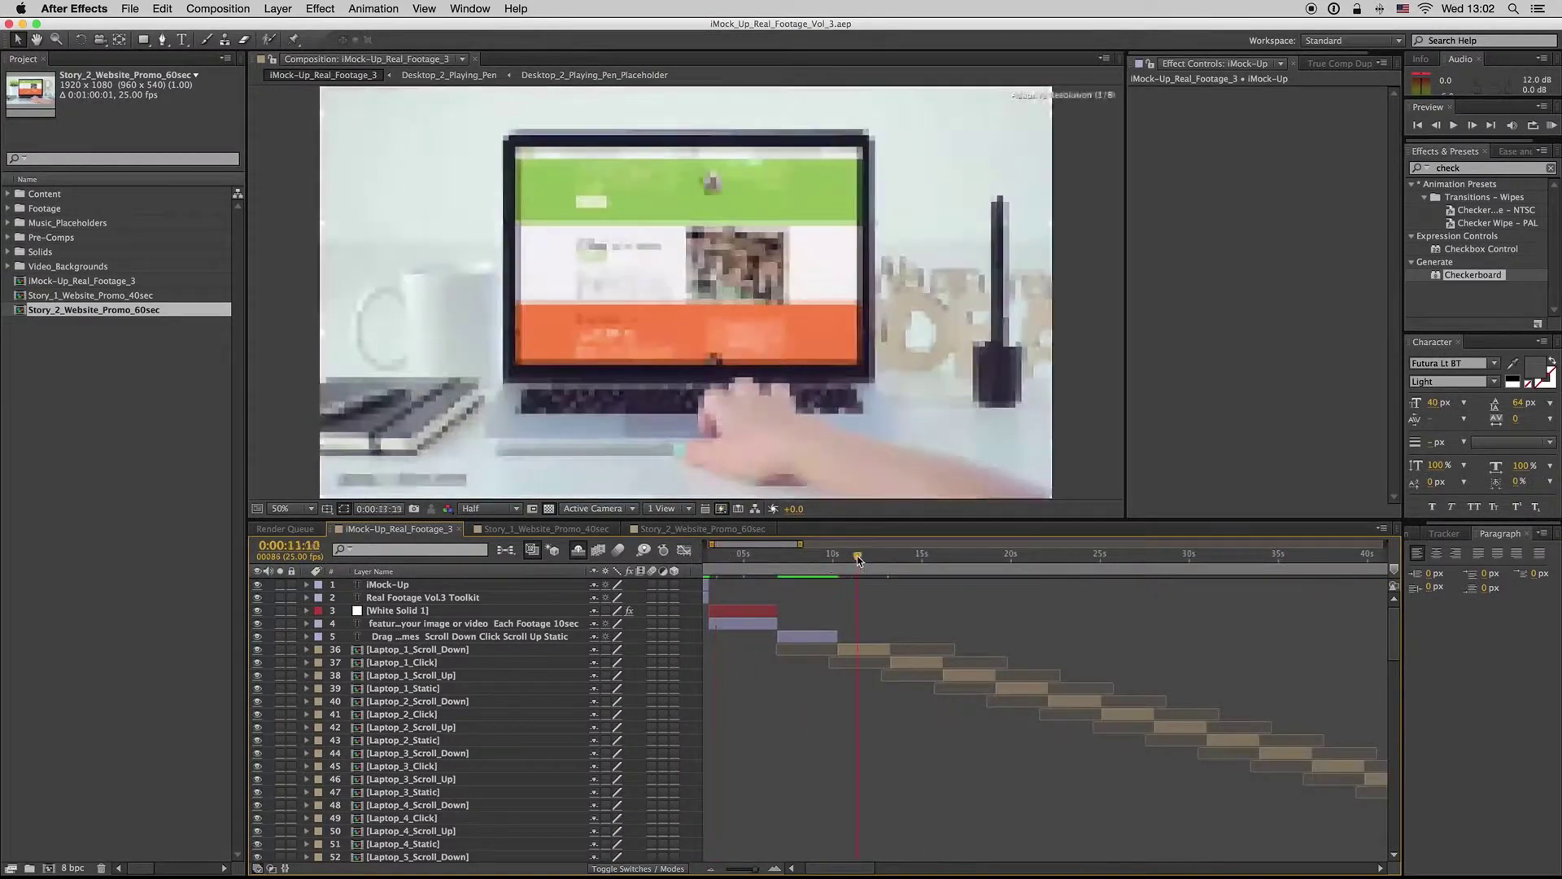
Expand Content > Desktop in the Project panel and select Desktop_1_Playing_Pen
left_click(69, 389)
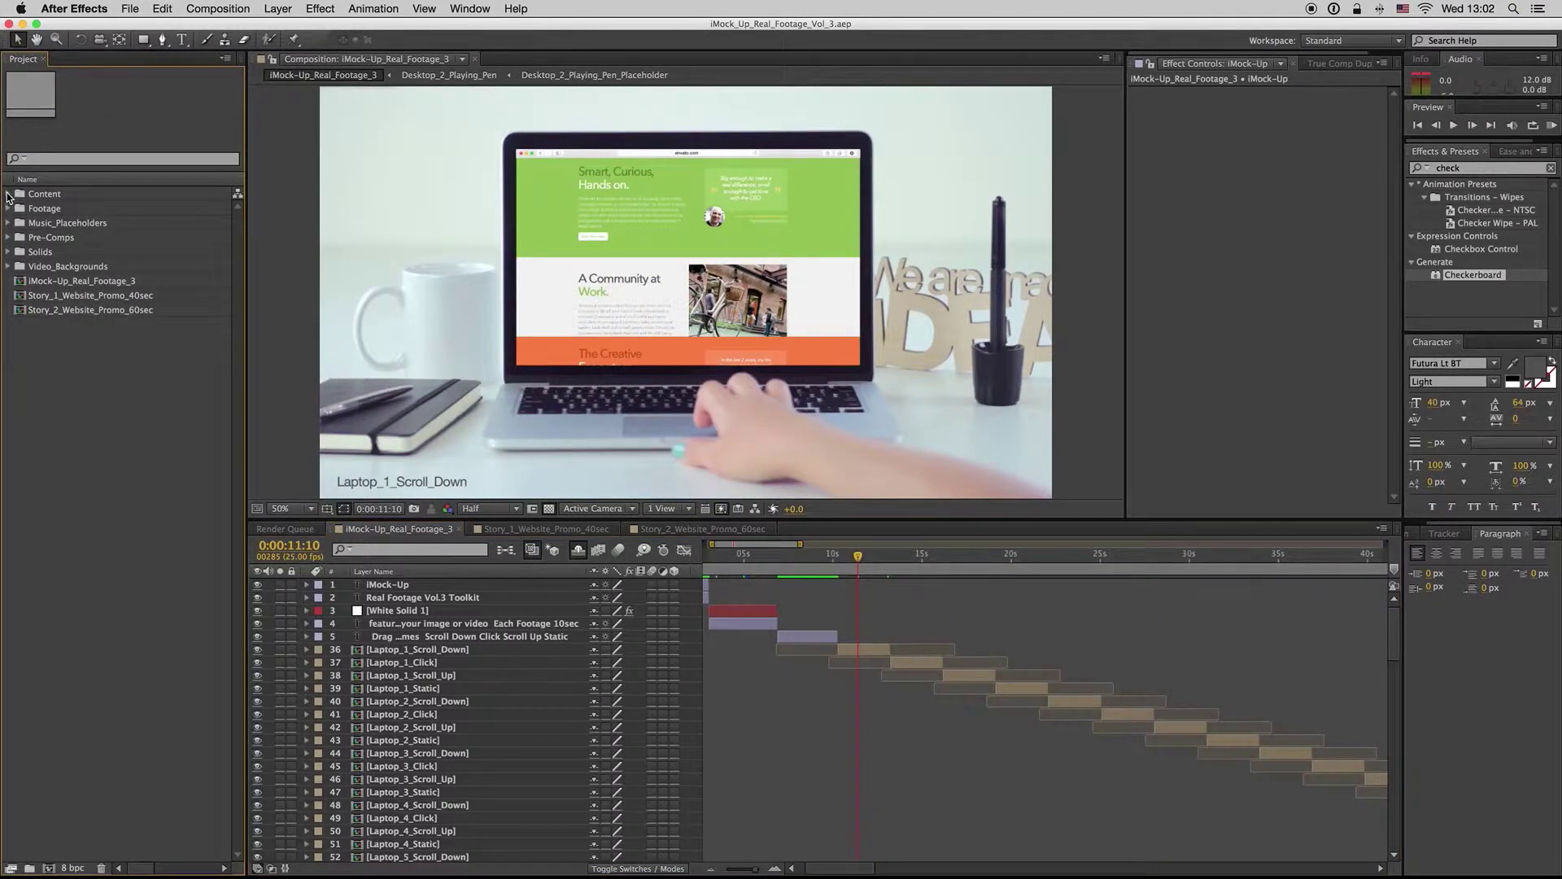
left_click(8, 195)
left_click(22, 209)
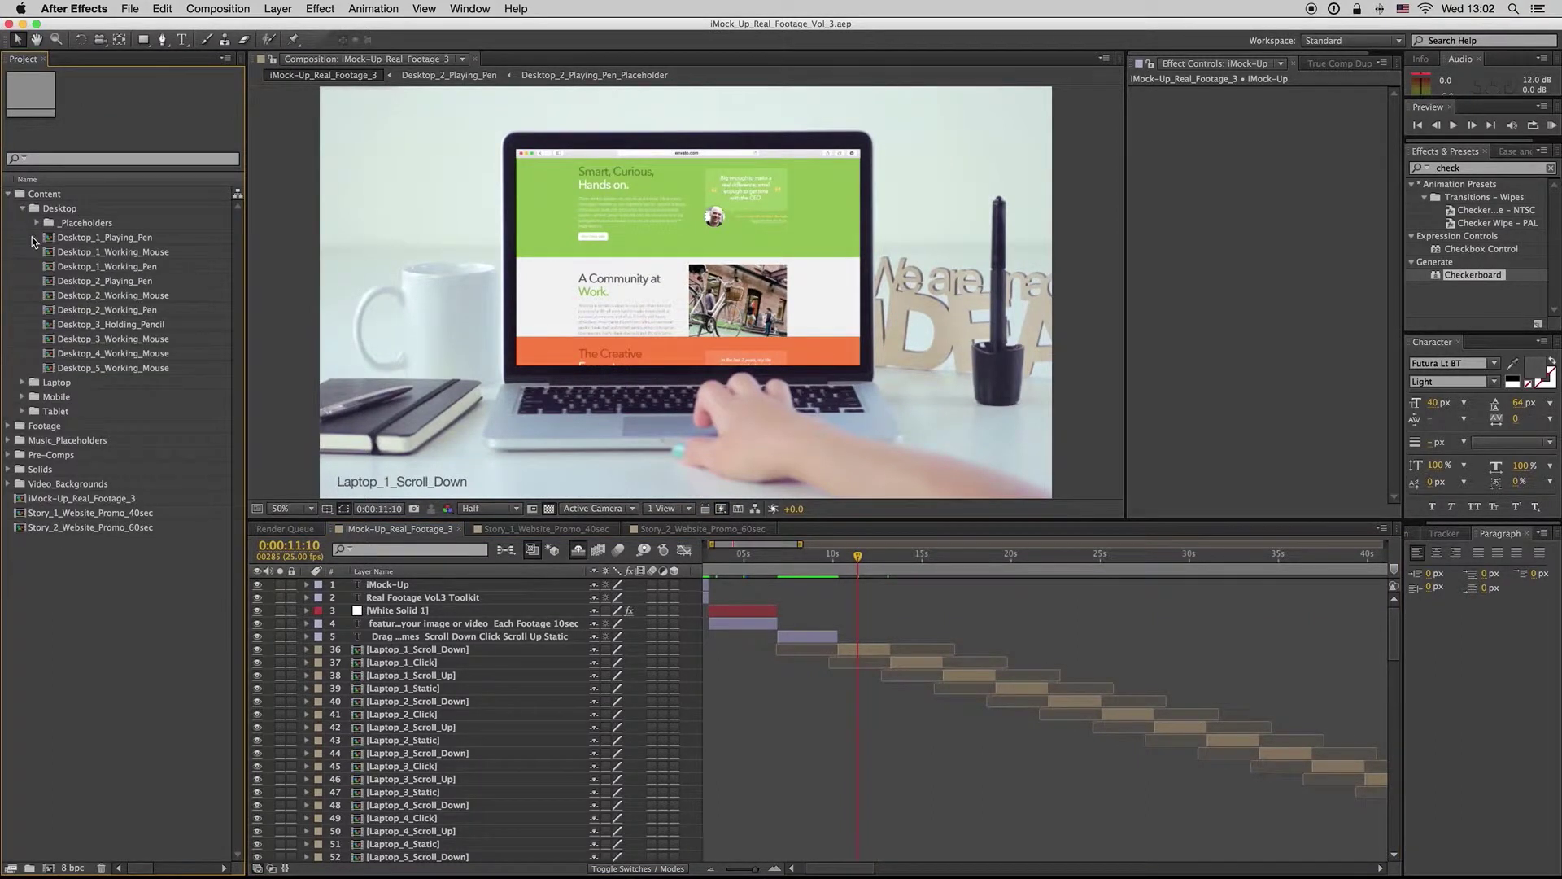
left_click(60, 210)
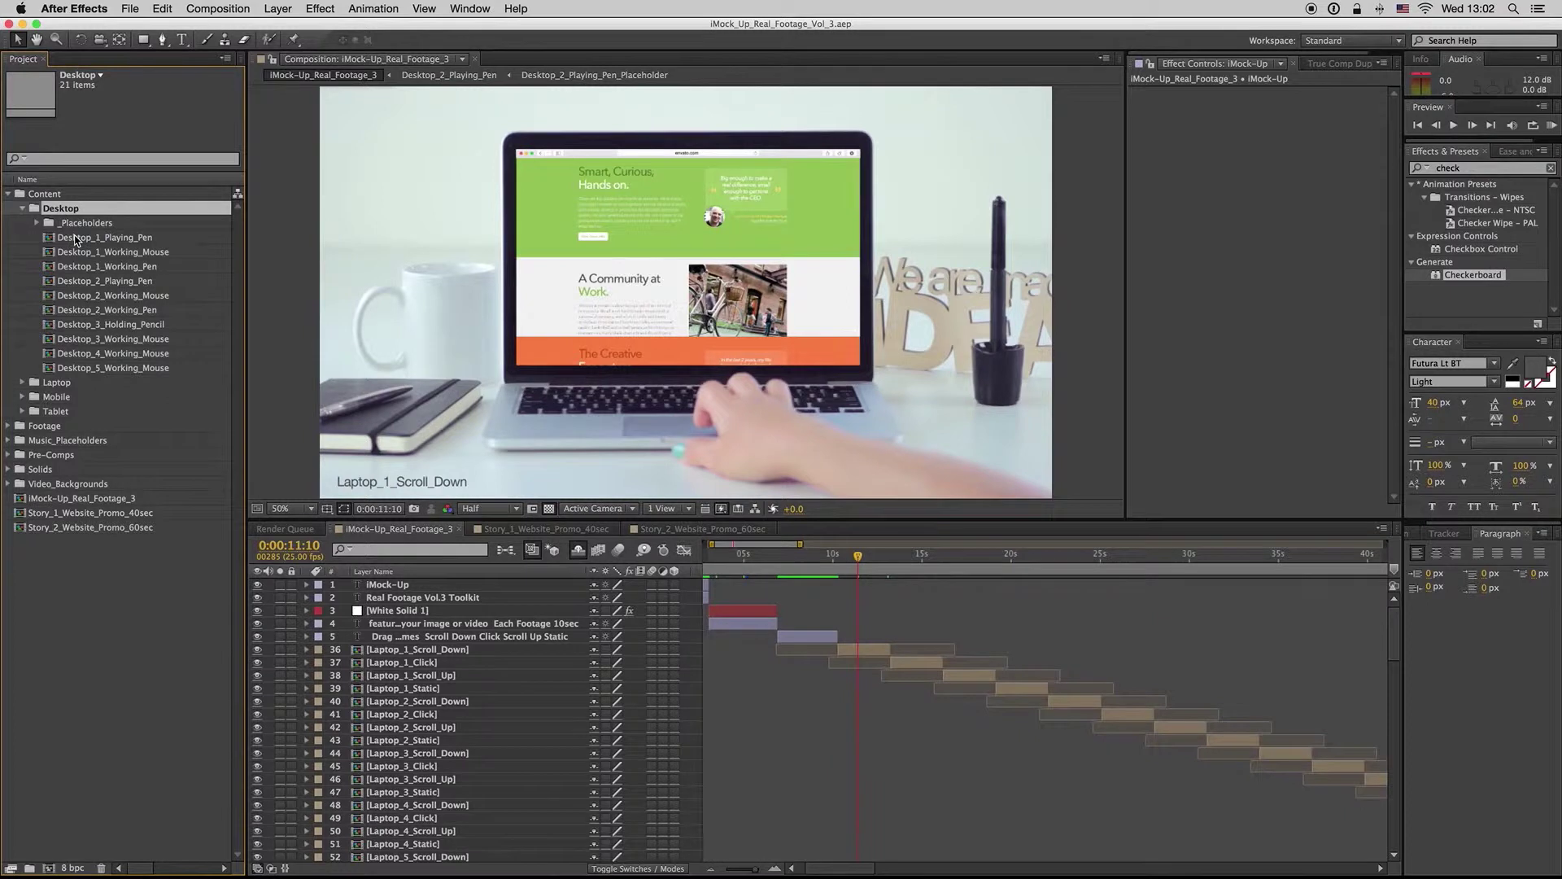
left_click(75, 239)
Open Desktop_1_Playing_Pen and play its desktop footage from 1 second 15 frames
double_click(104, 238)
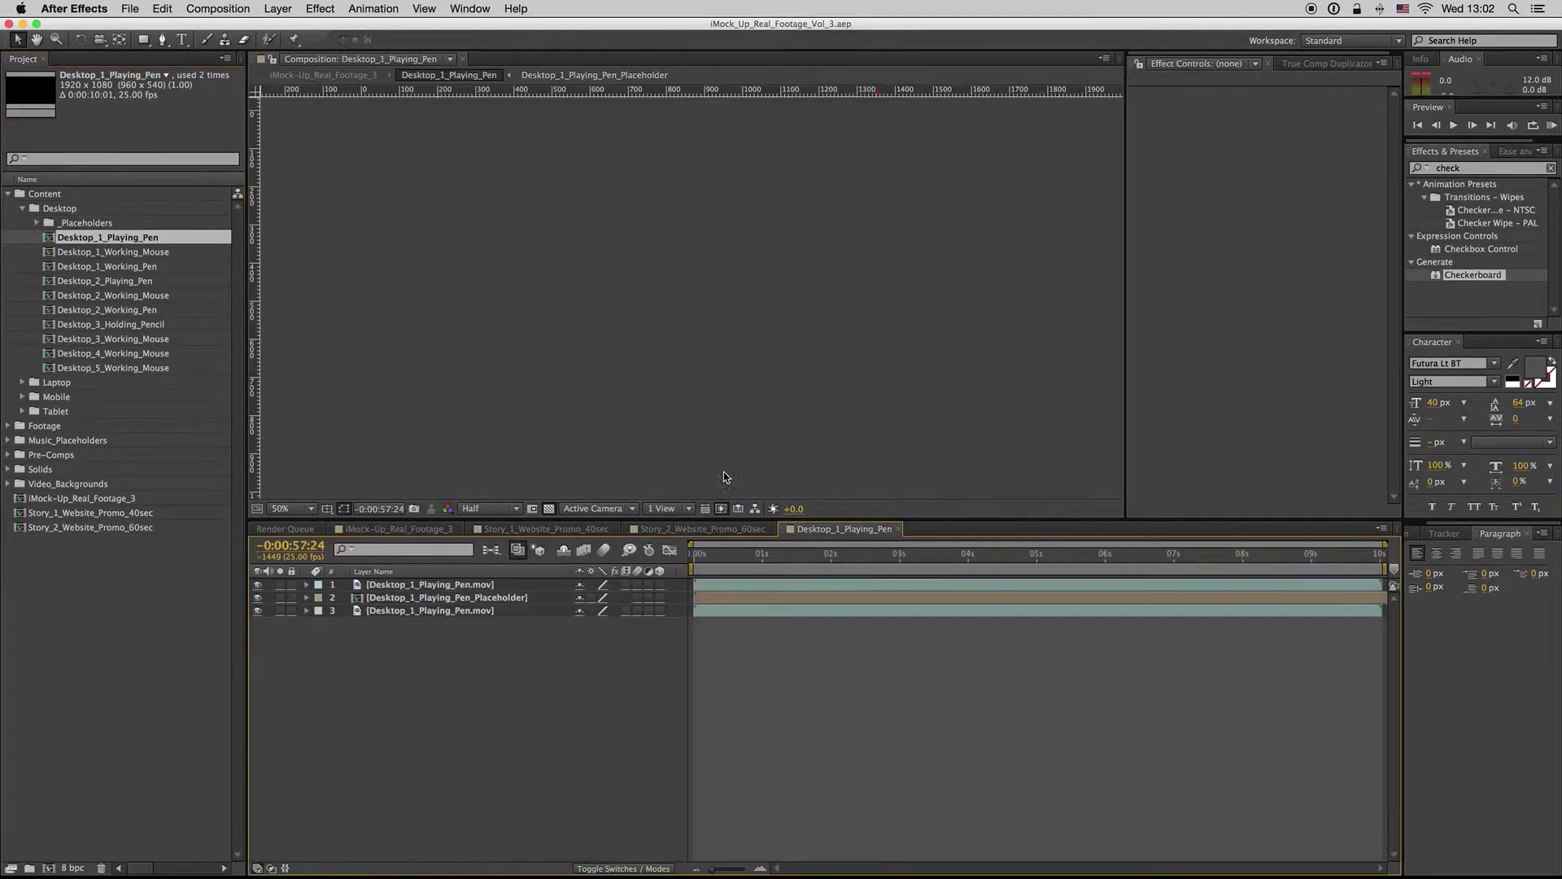
left_click(804, 559)
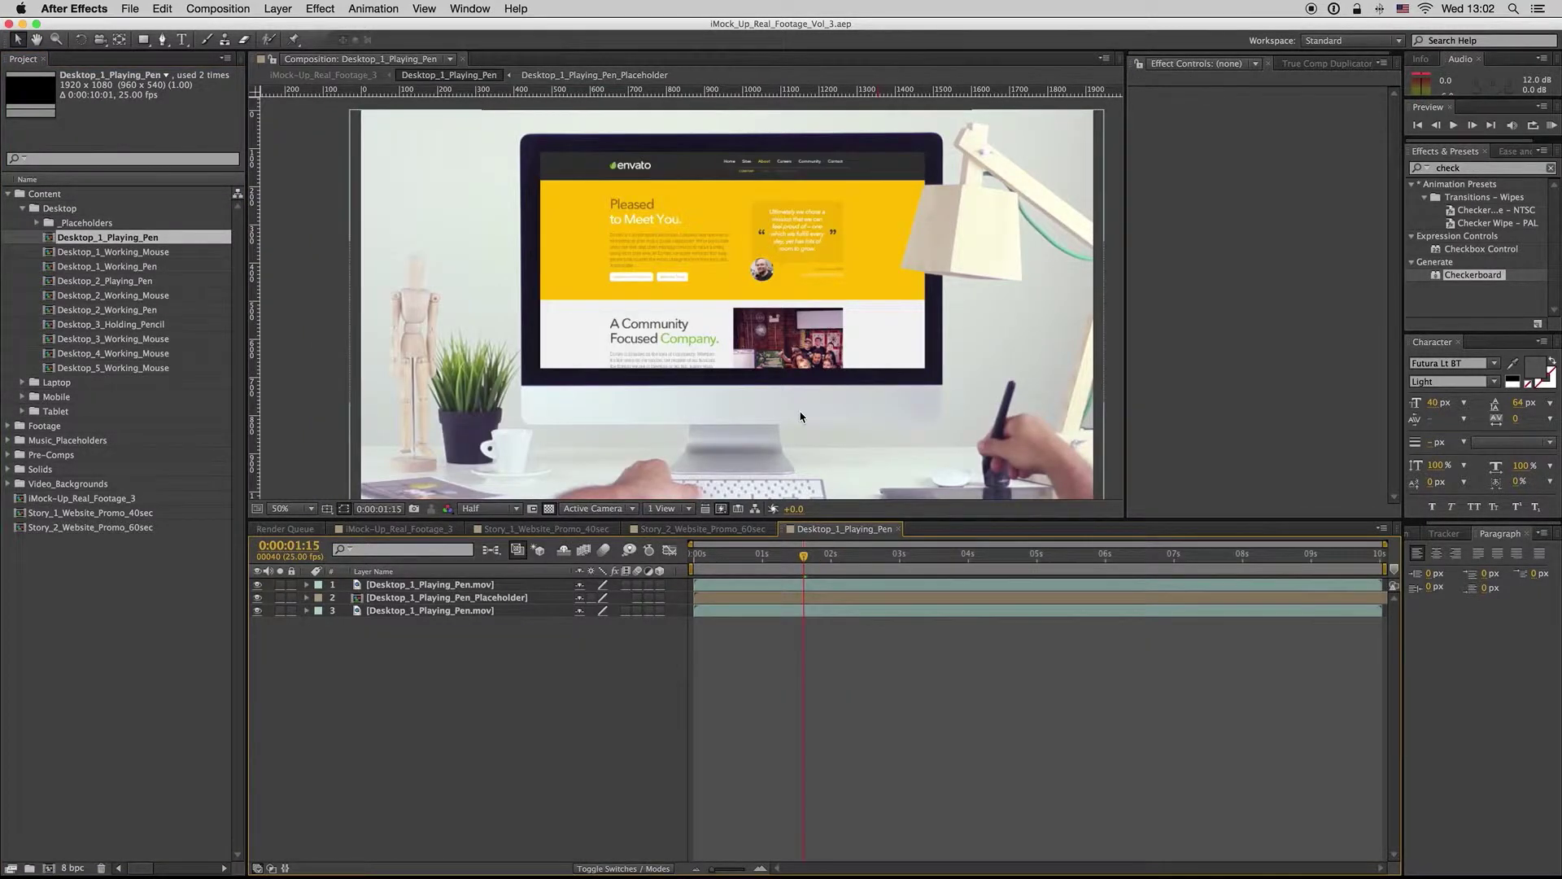
key("space")
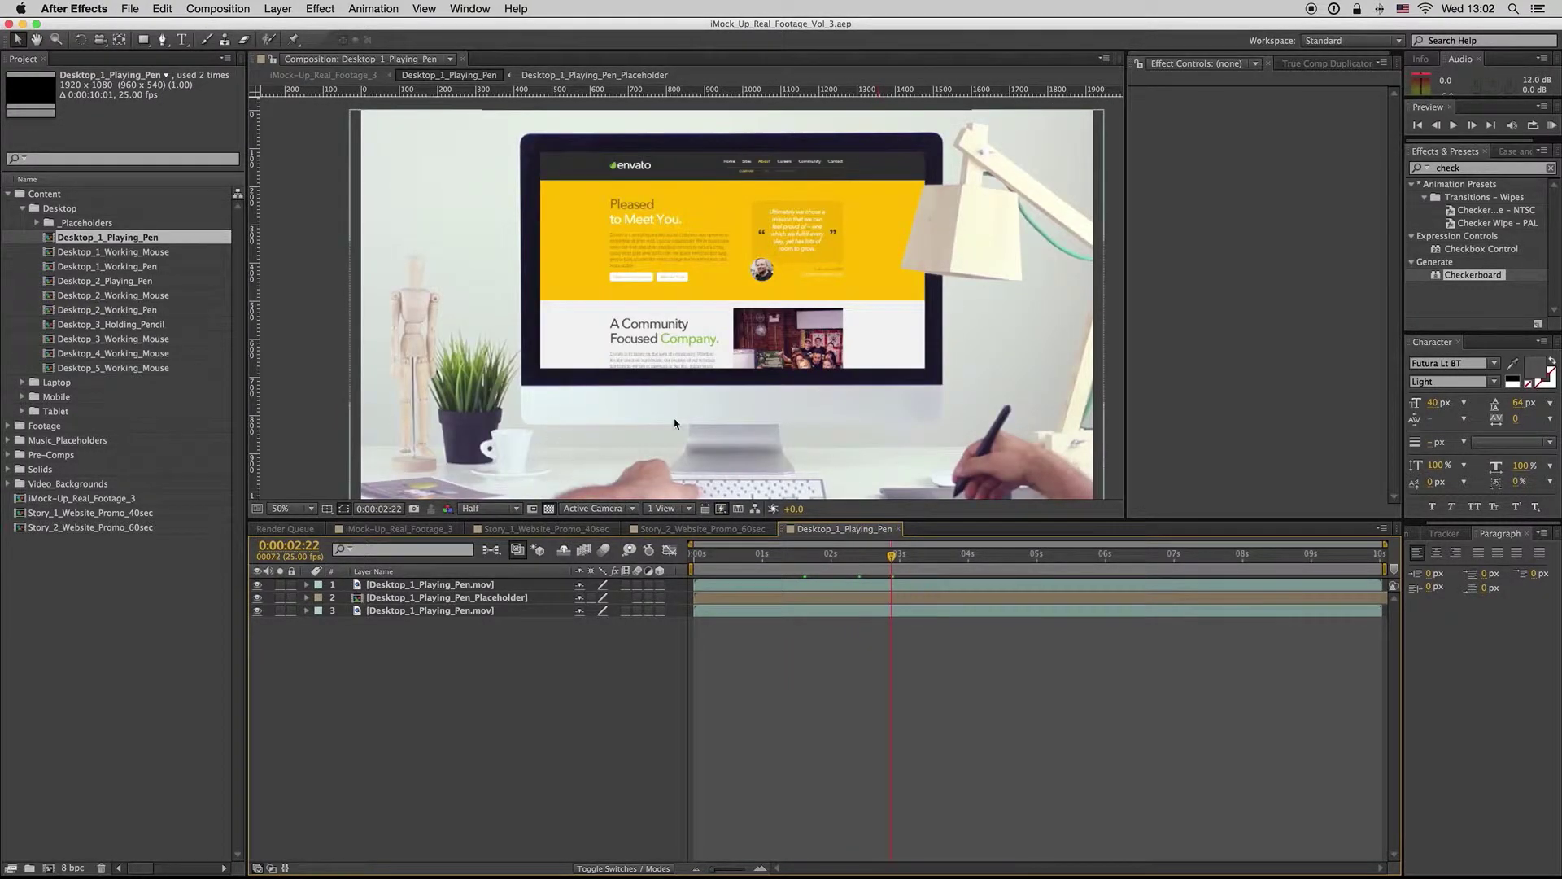
Reveal the Desktop_1_Playing_Pen_Placeholder layer's source in the Project panel, widening the panel to read names
left_click(468, 602)
right_click(469, 603)
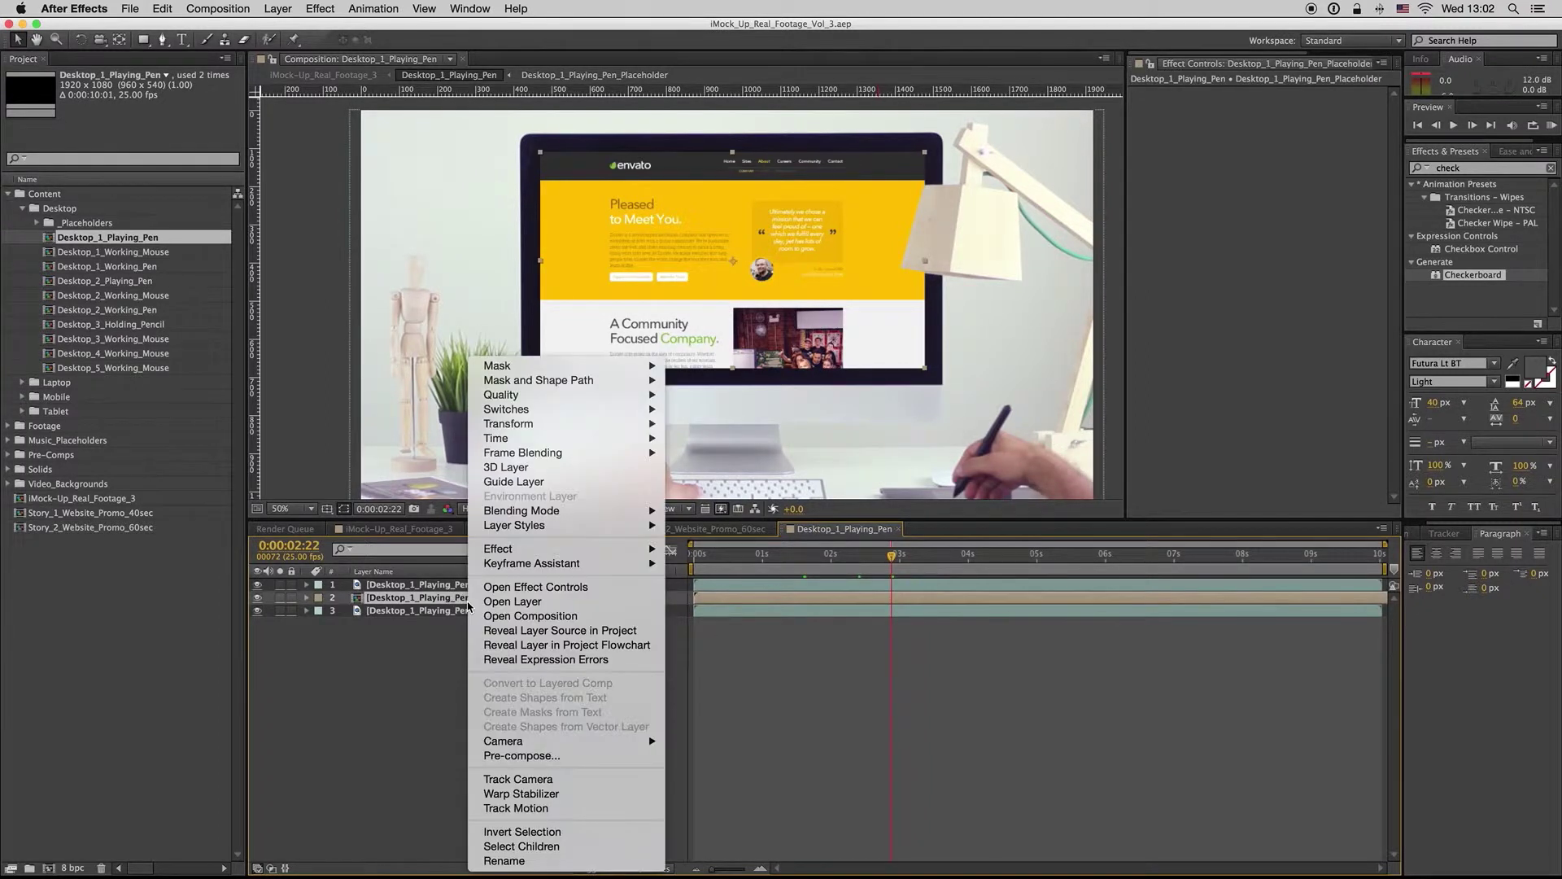
left_click(423, 659)
left_click(441, 609)
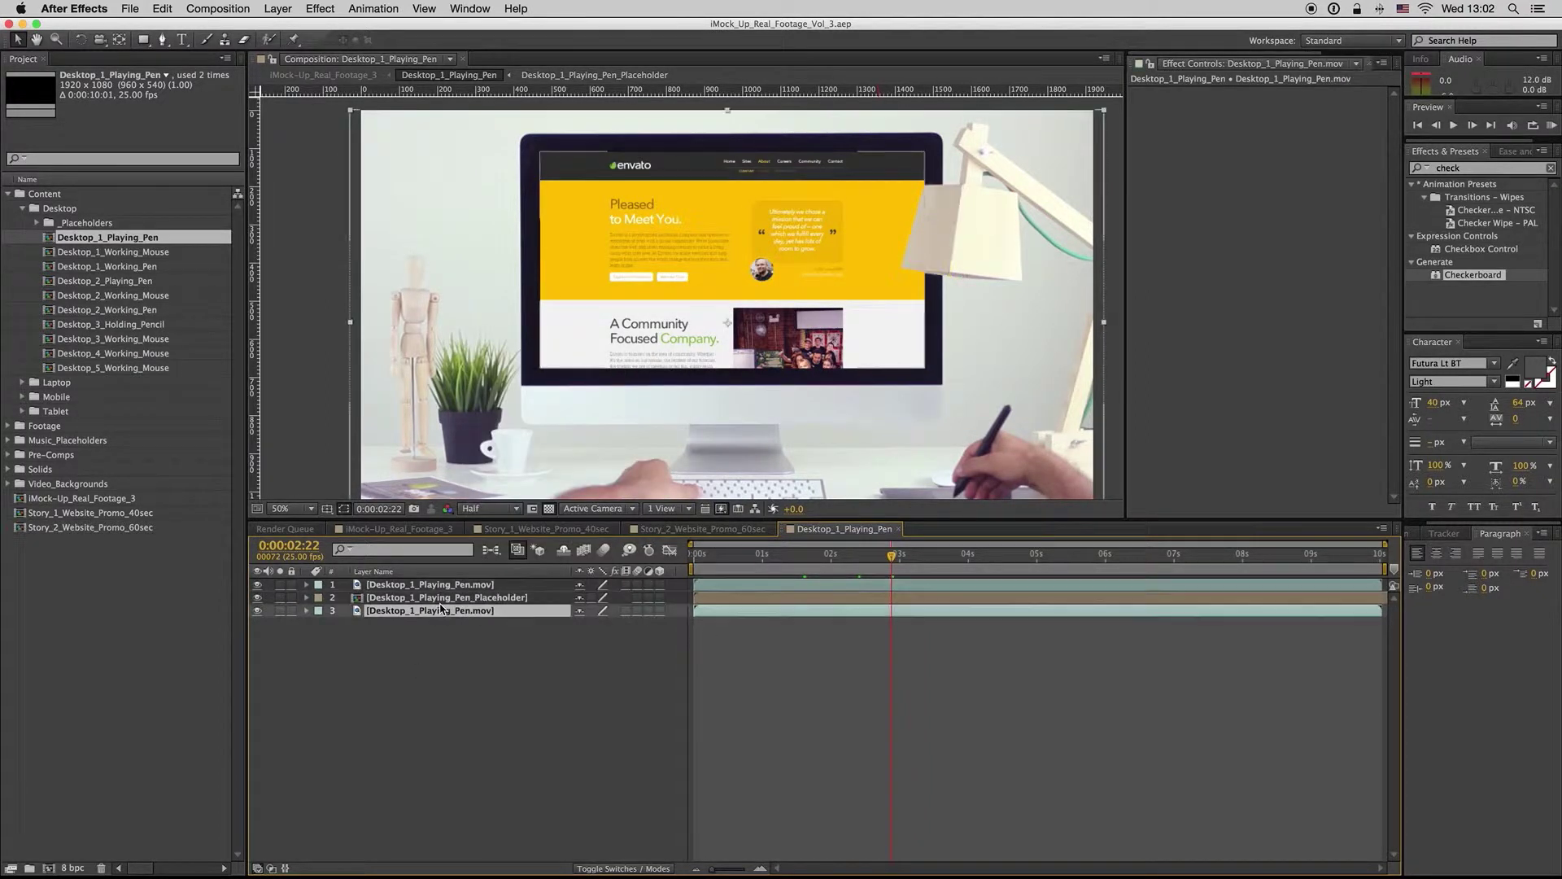
left_click(440, 602)
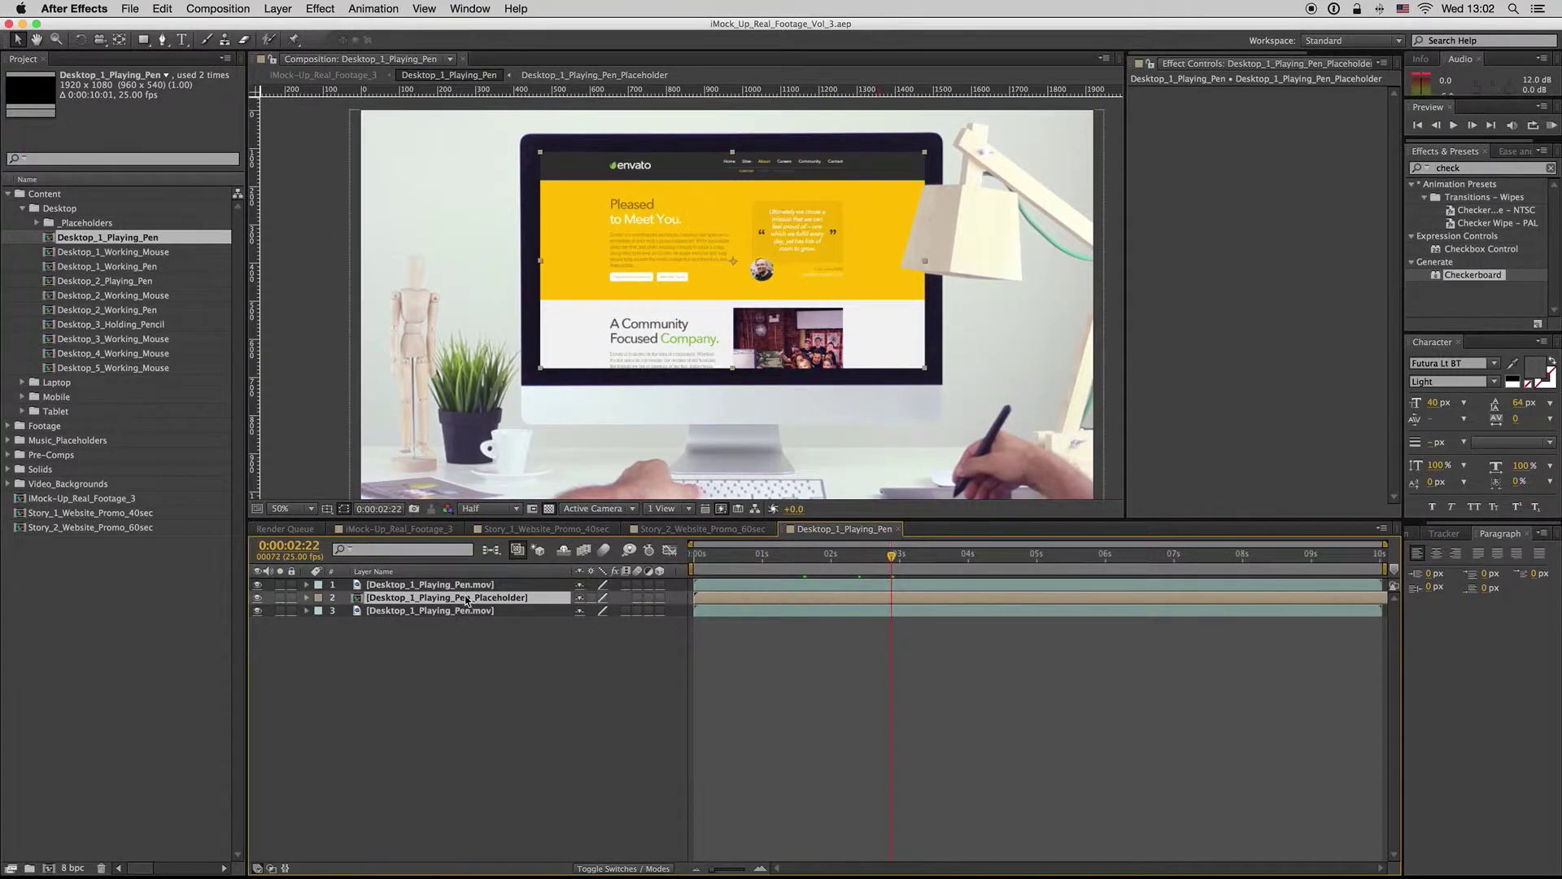
right_click(466, 599)
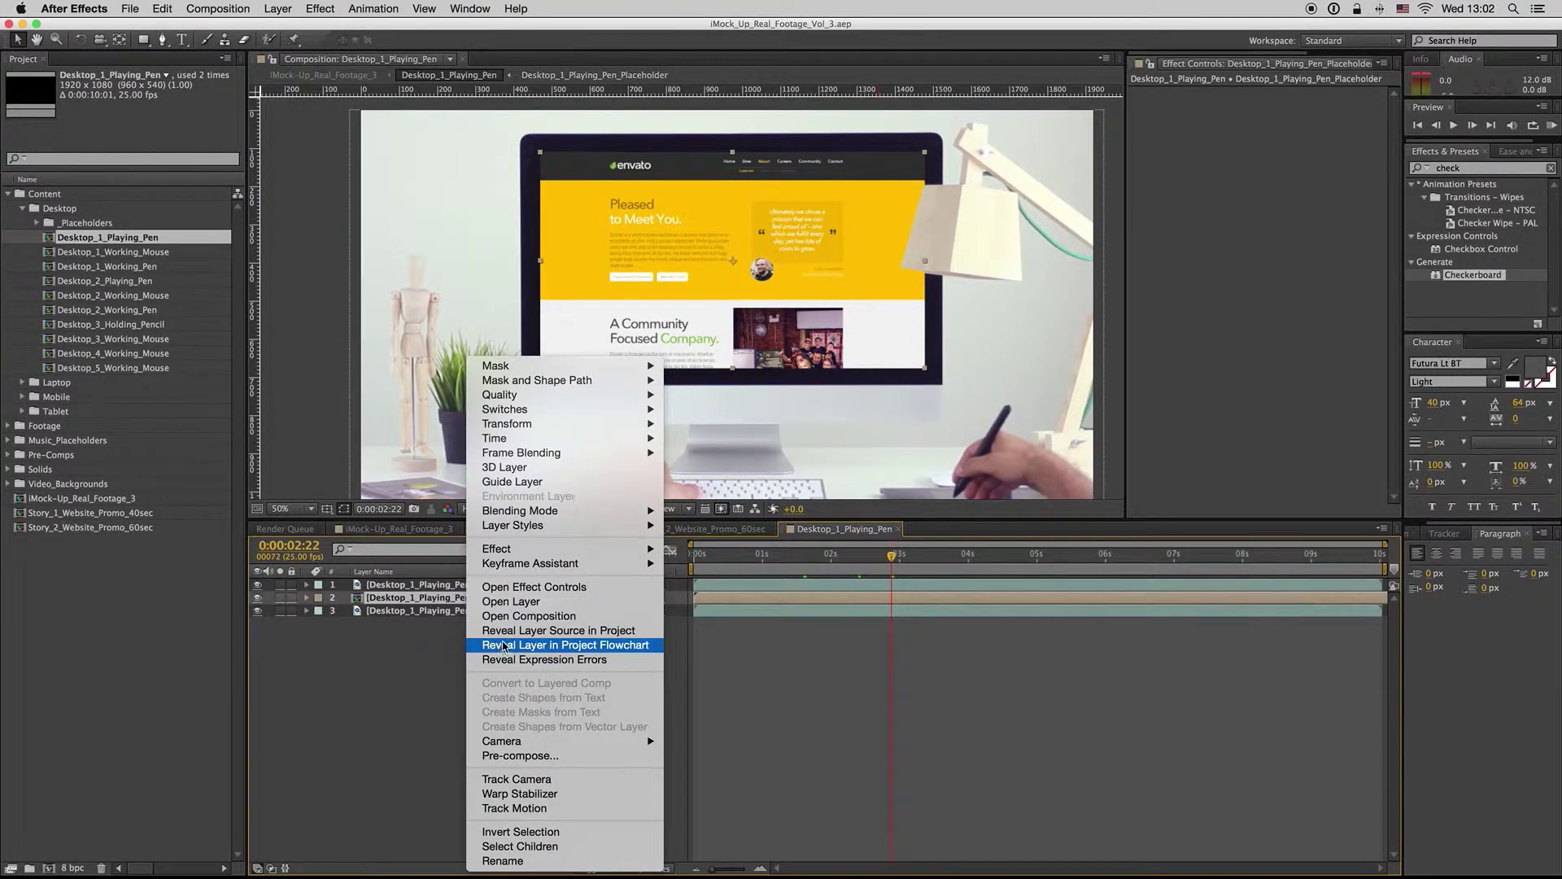
left_click(509, 631)
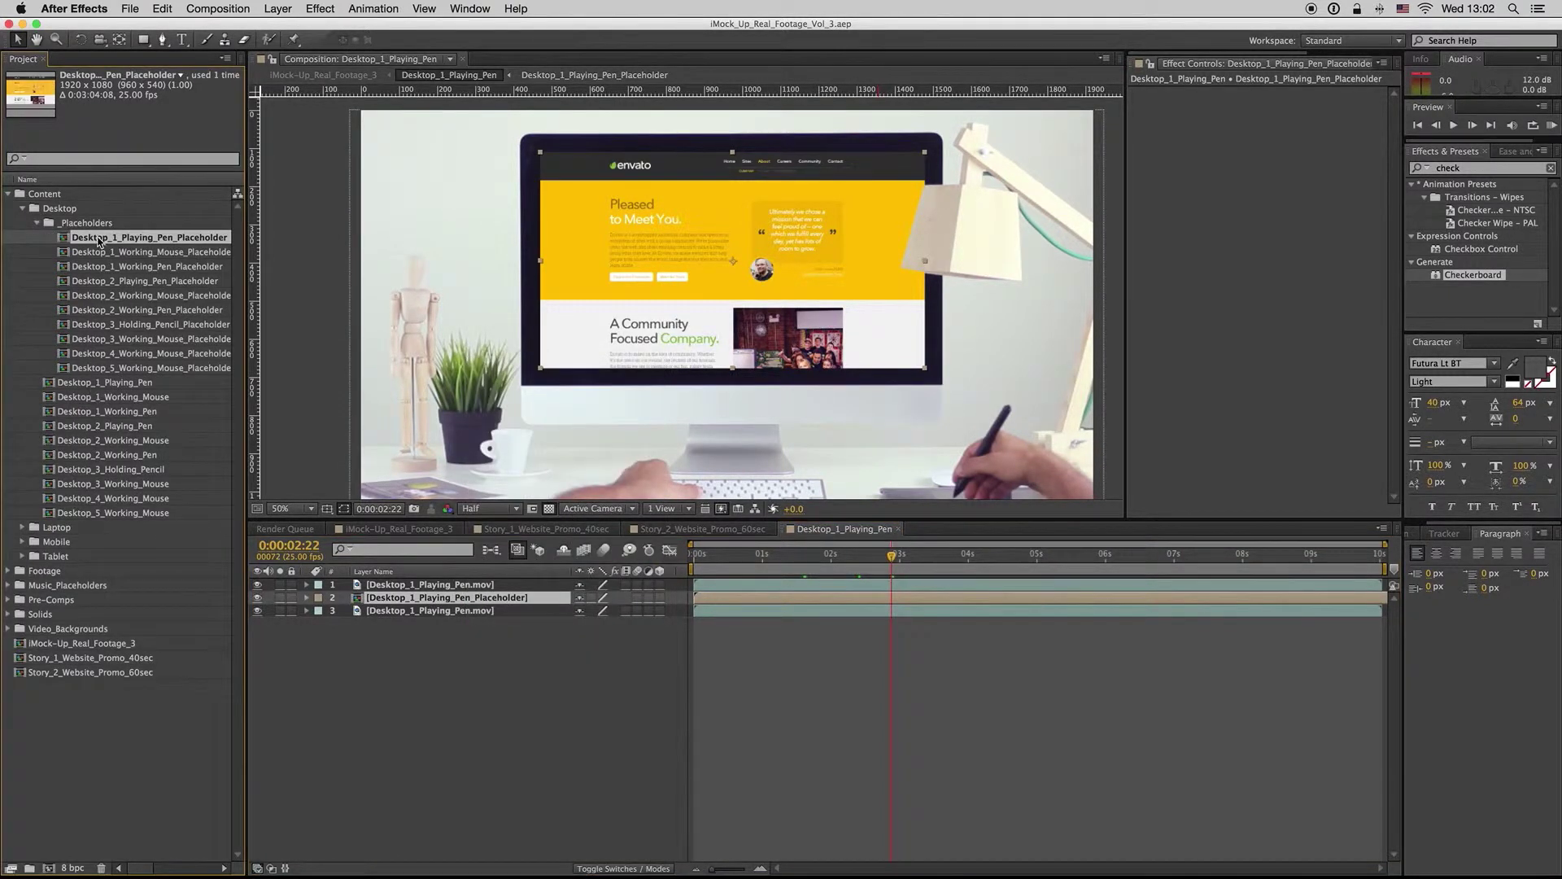
left_click_drag(248, 244, 292, 241)
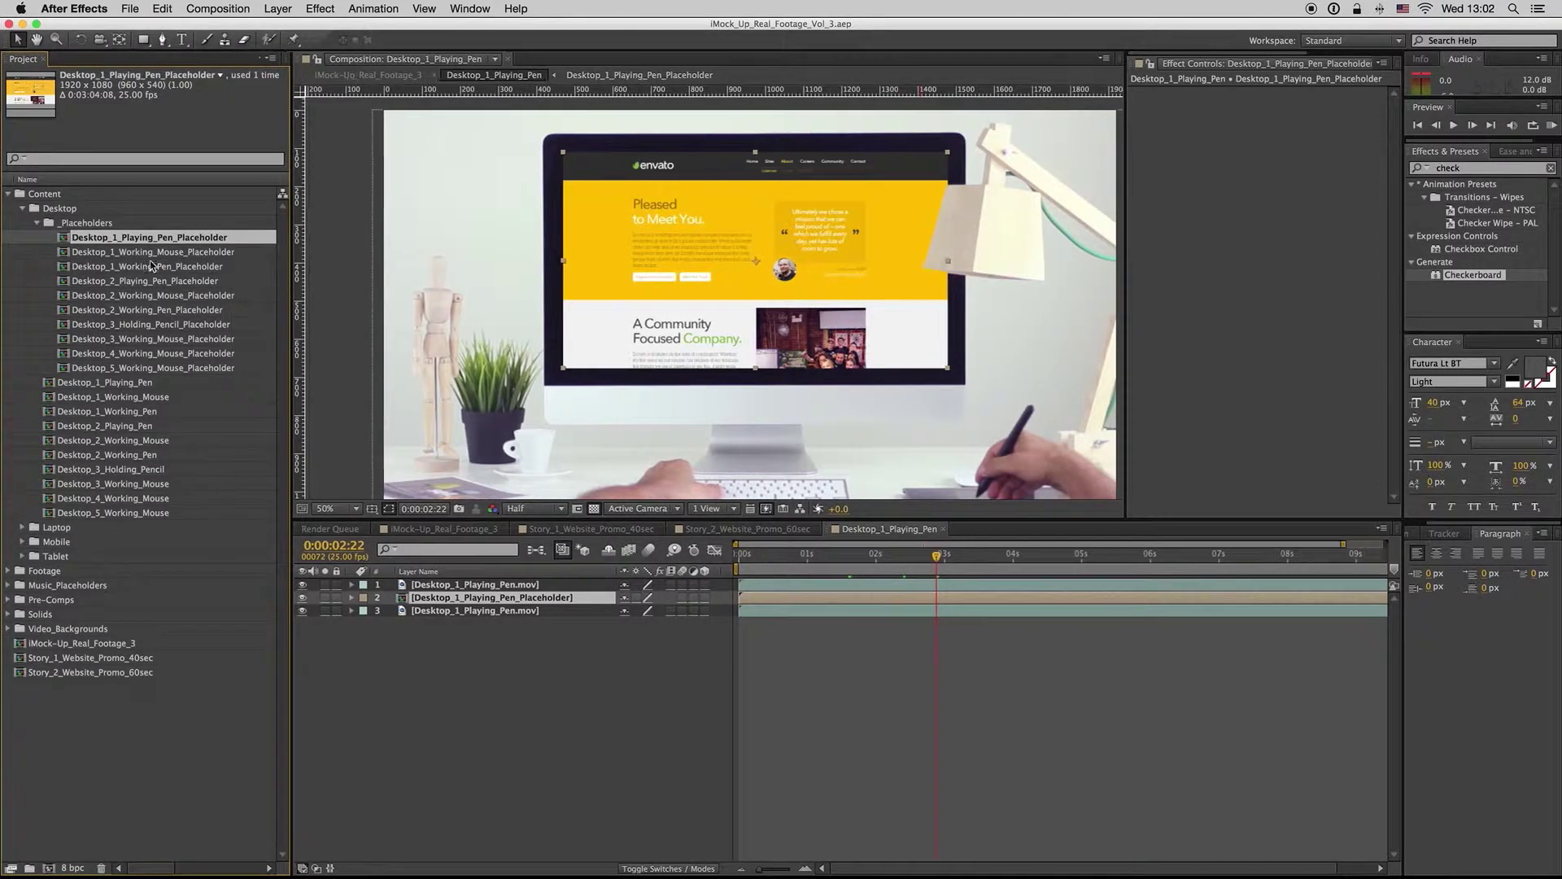
Open Desktop_1_Playing_Pen_Placeholder and view its Composition Settings
double_click(134, 238)
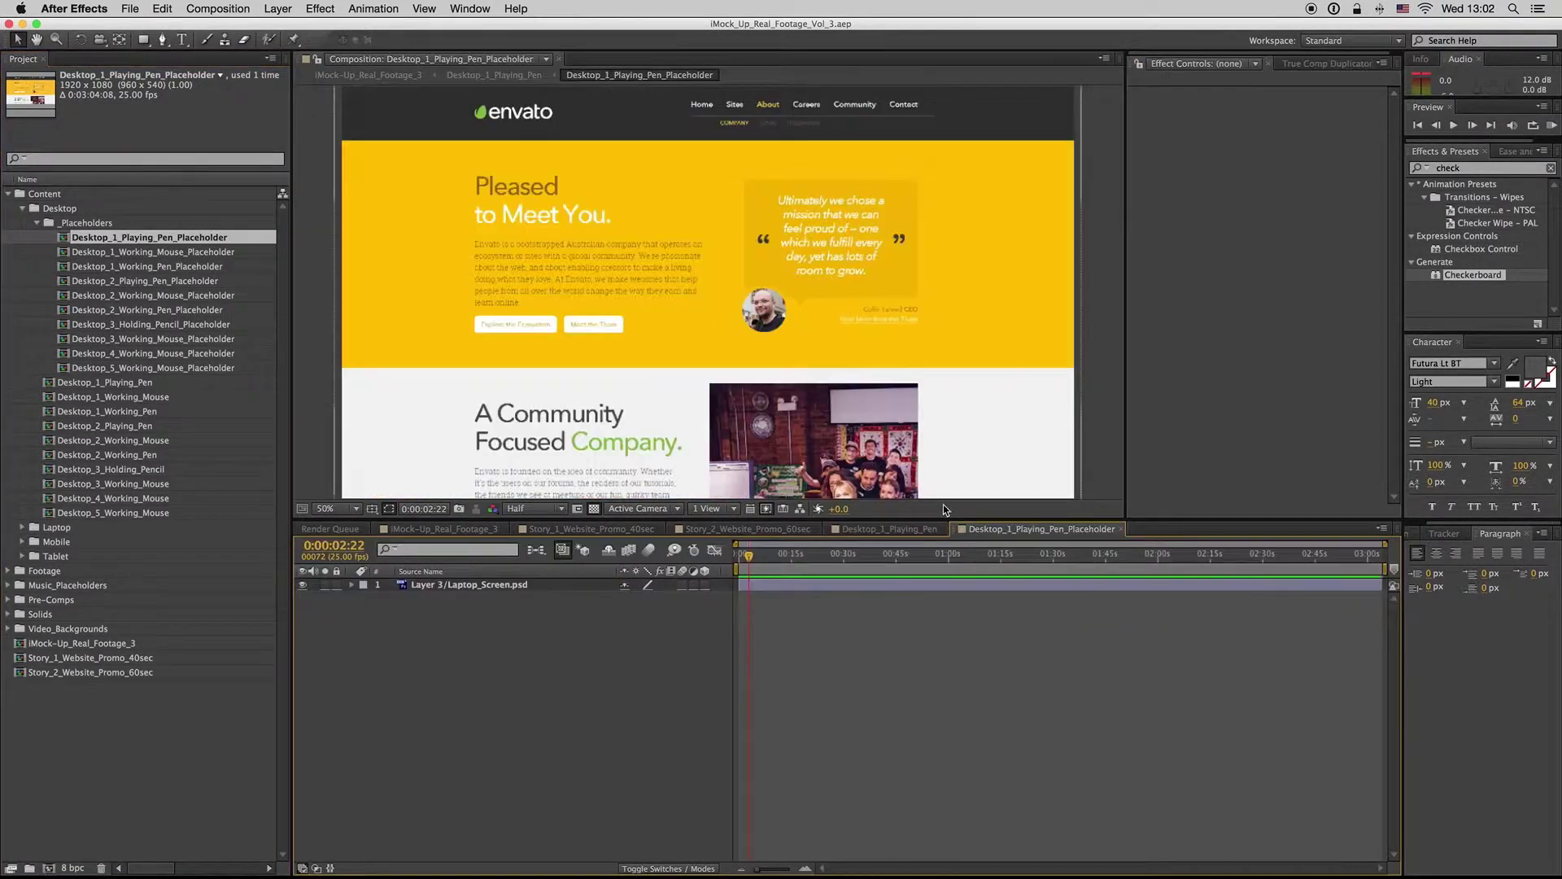
left_click(827, 586)
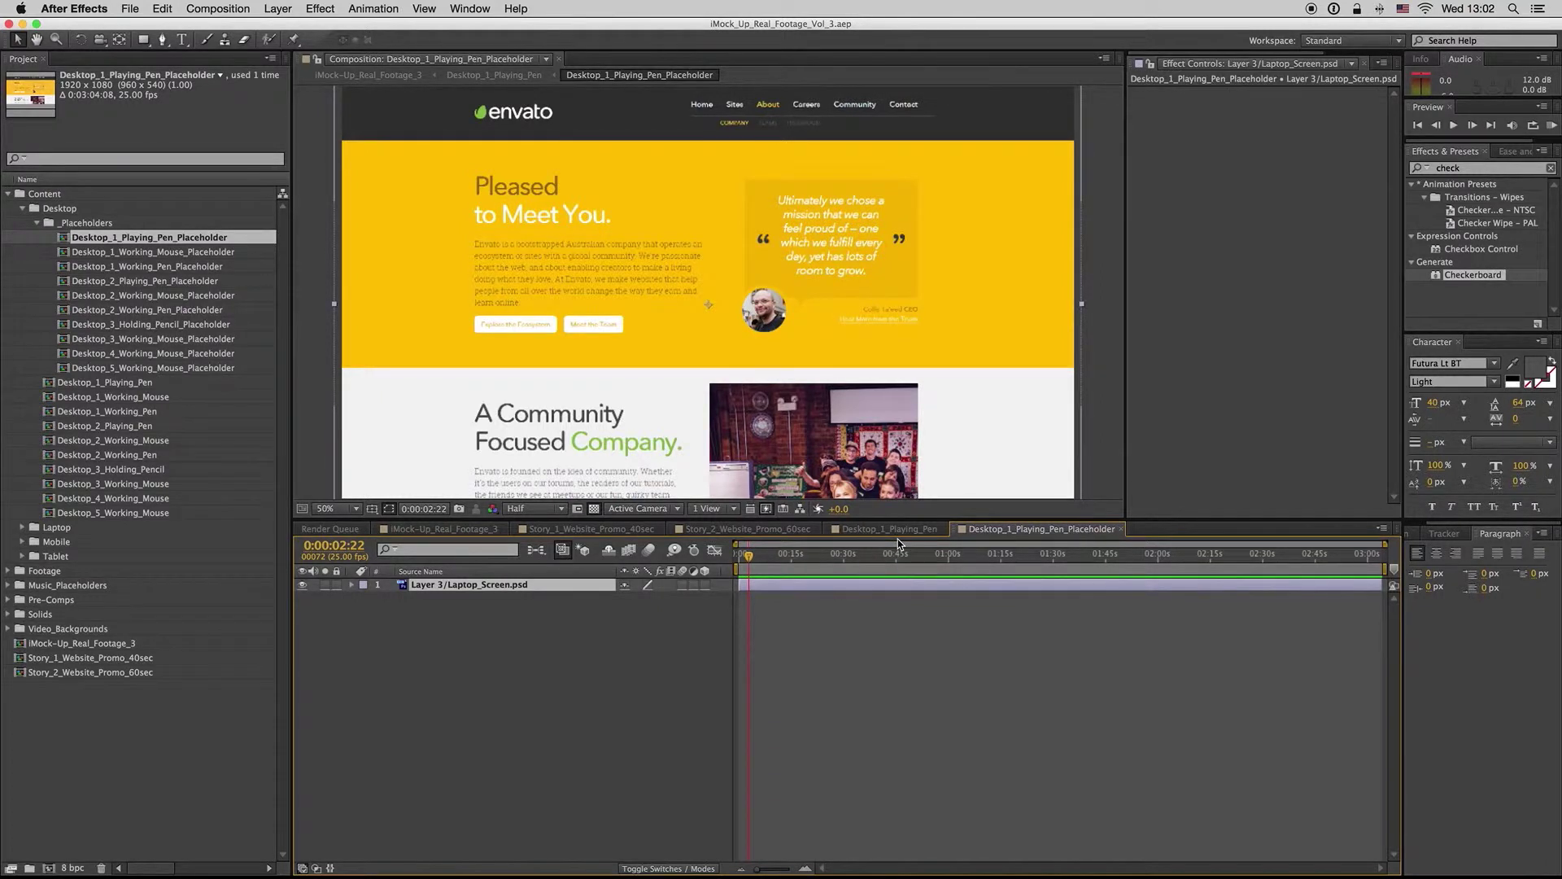
left_click(220, 9)
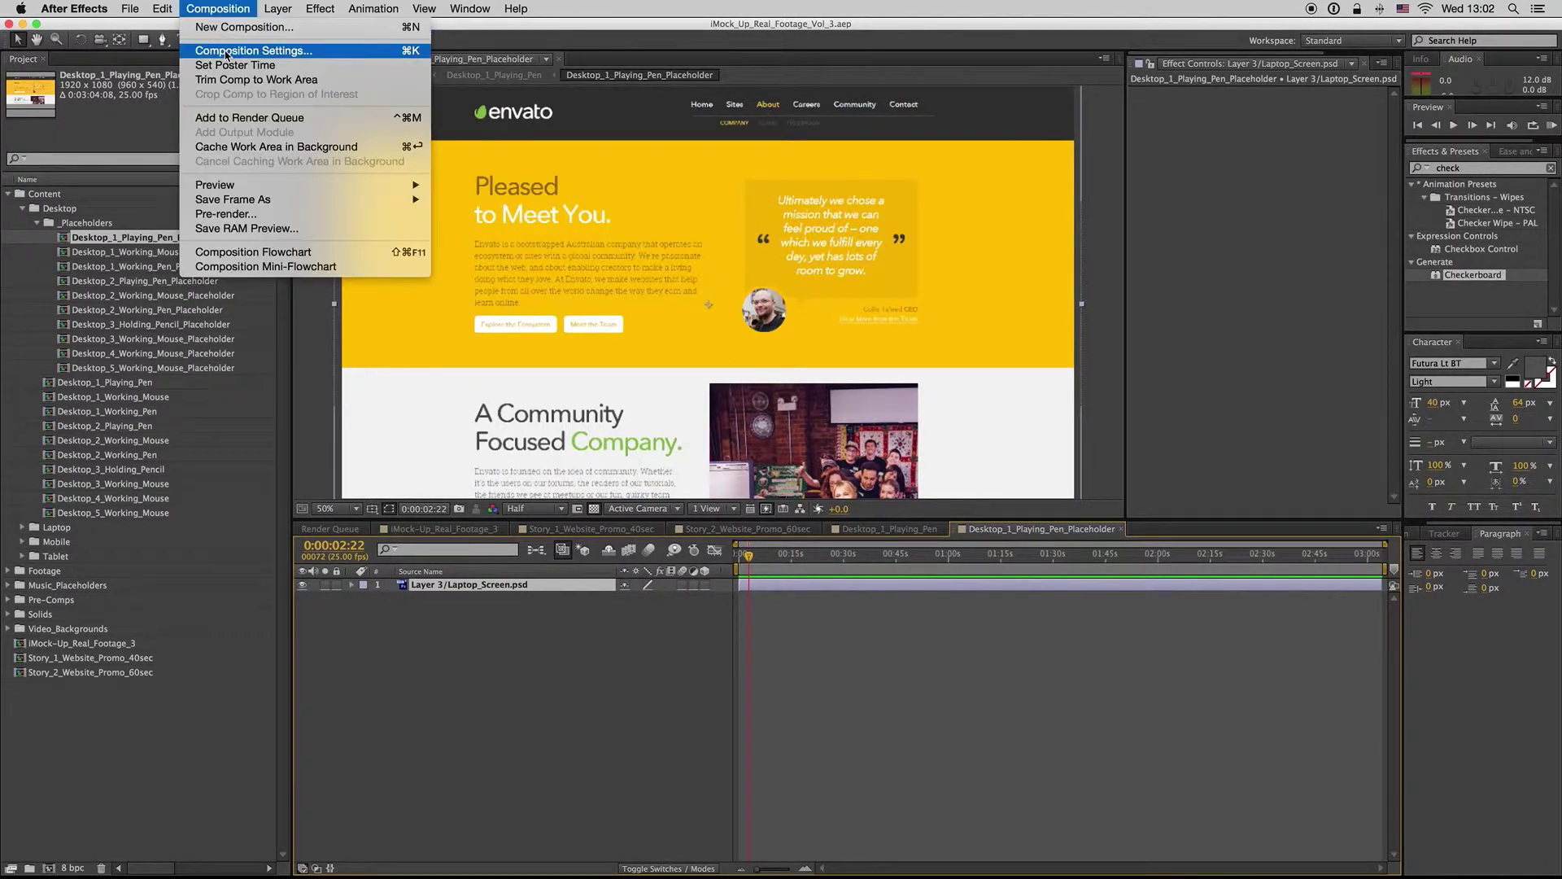
left_click(226, 51)
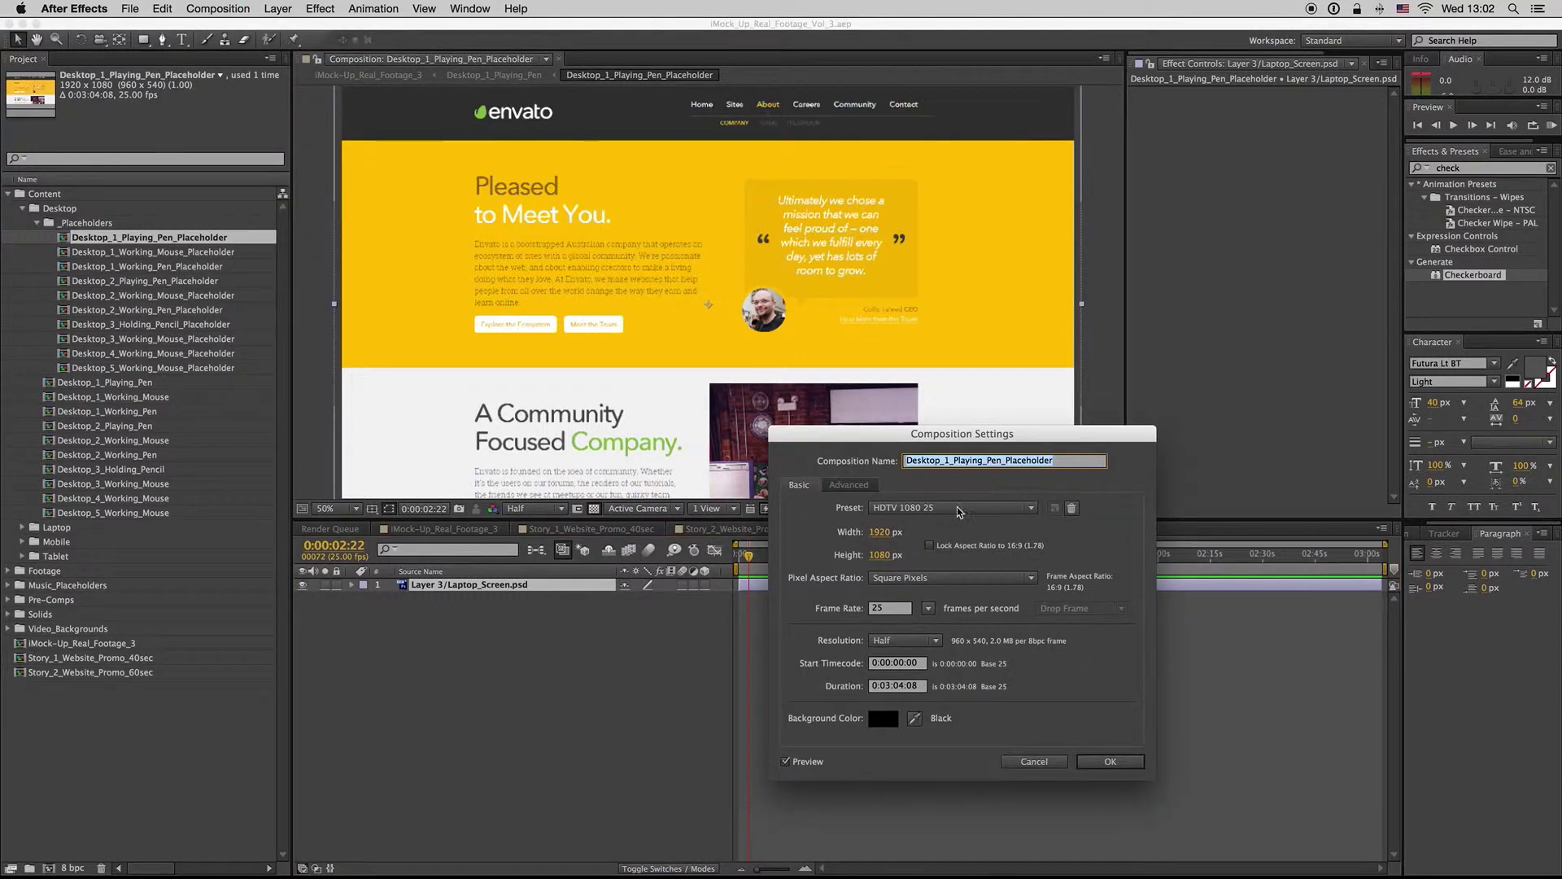
Cancel the settings, close the placeholder comp and set the time to 0:00:02:20
left_click(1041, 765)
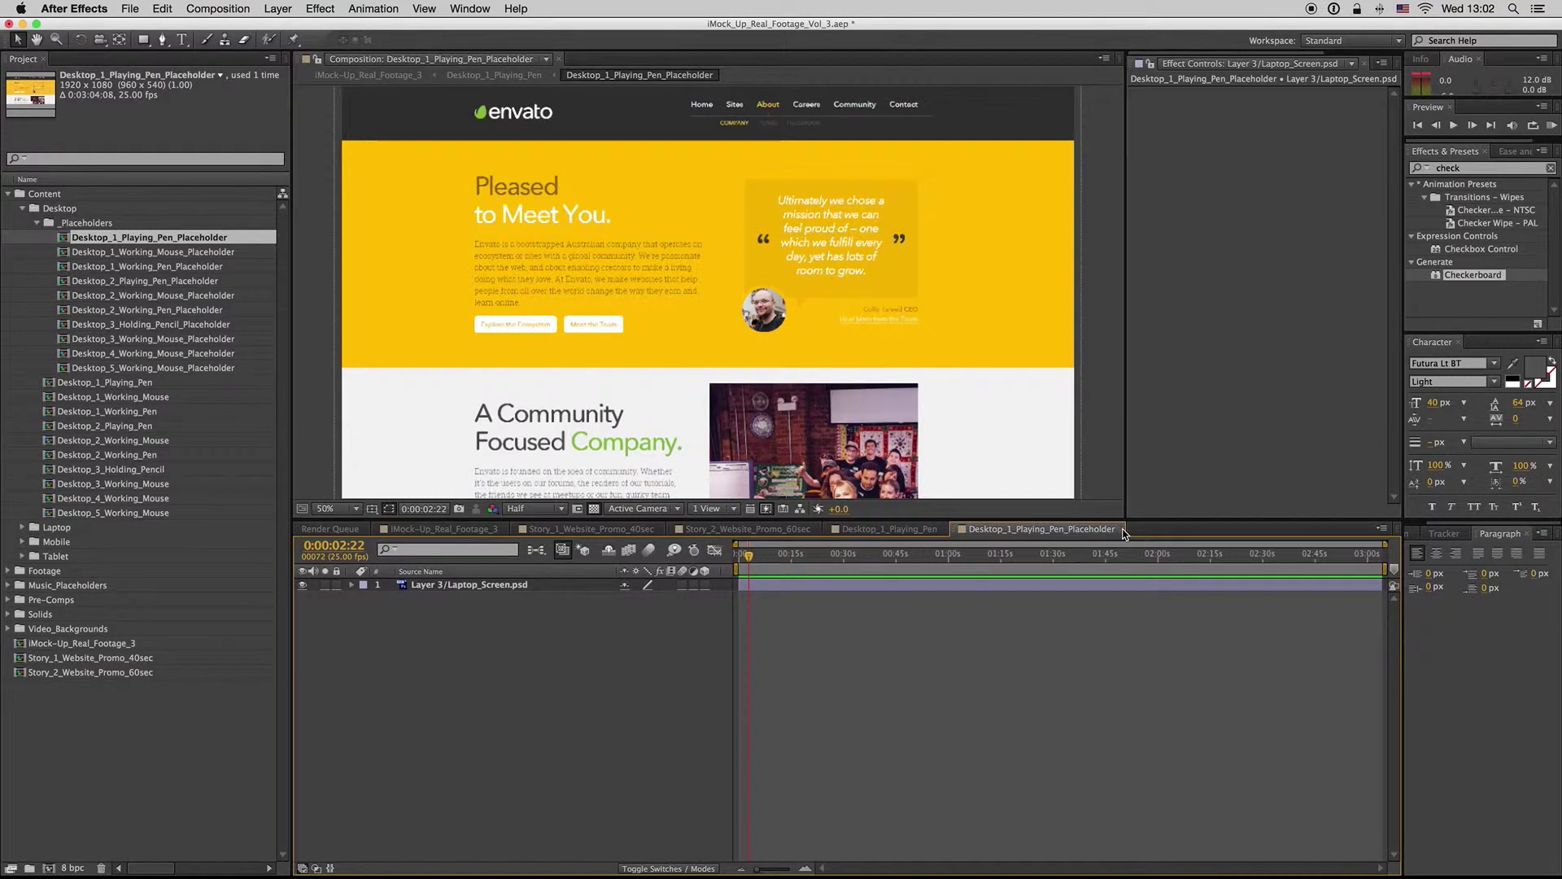
left_click(1122, 530)
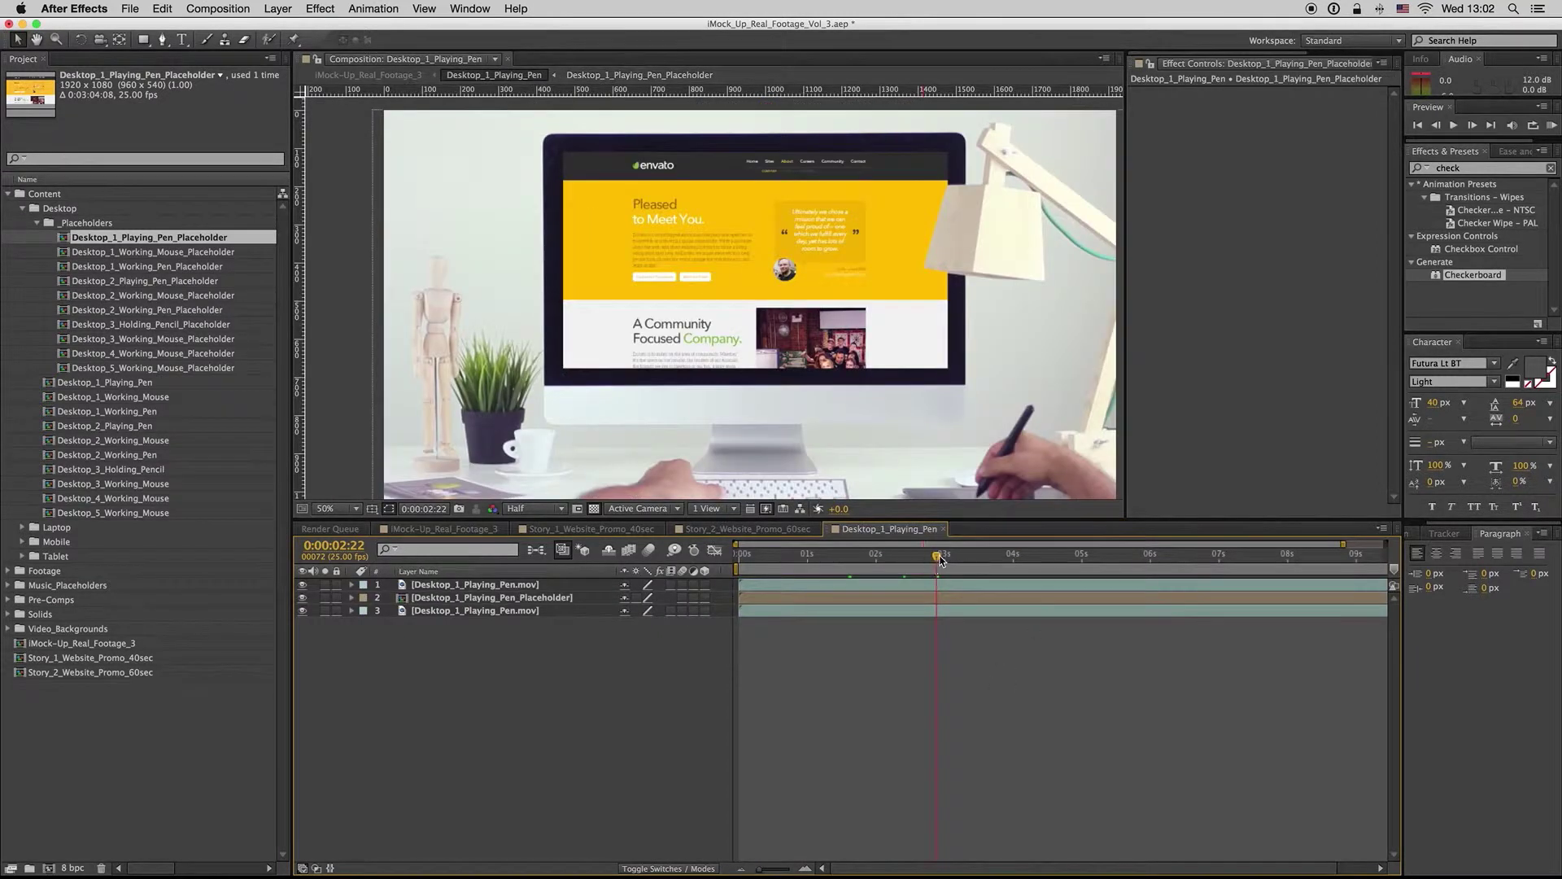
left_click(932, 558)
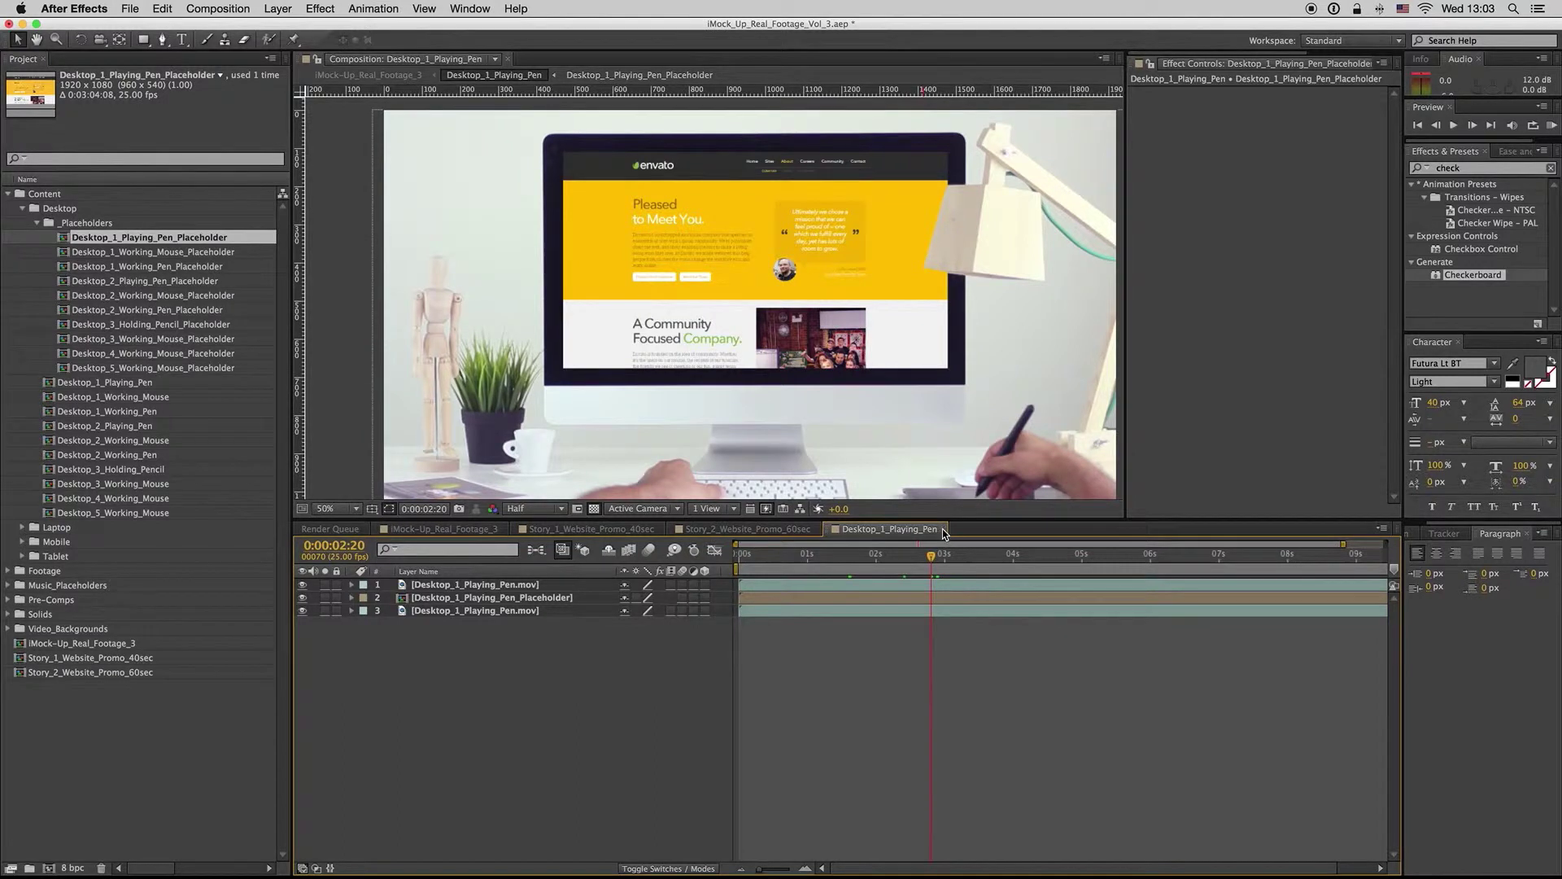
Open the placeholder precomp and reveal the Laptop_Screen.psd layer's source image in the project
double_click(480, 598)
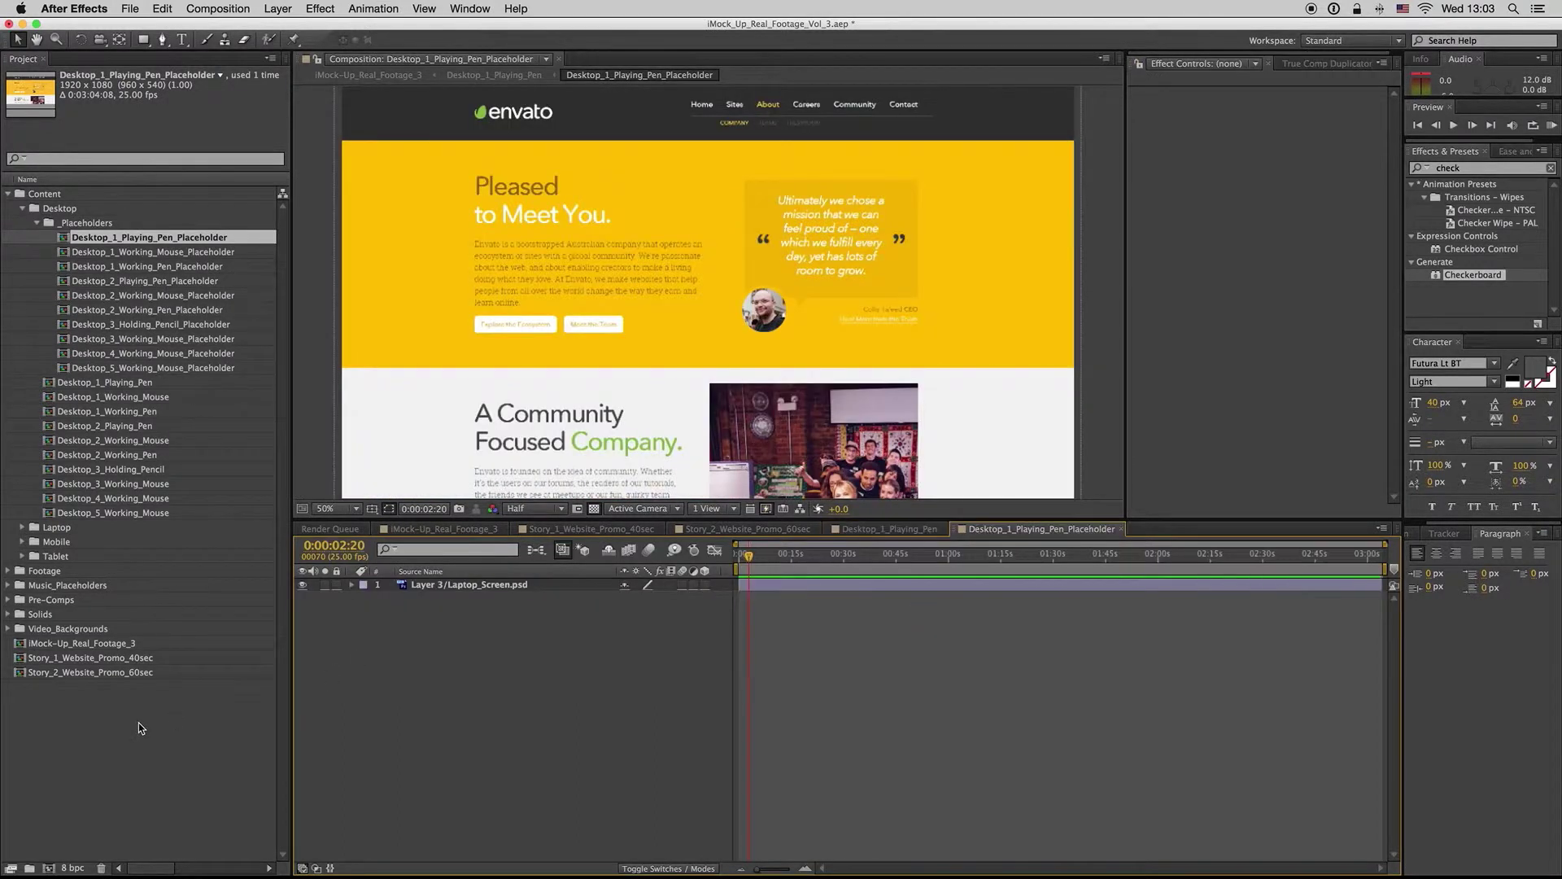
left_click(520, 584)
right_click(521, 584)
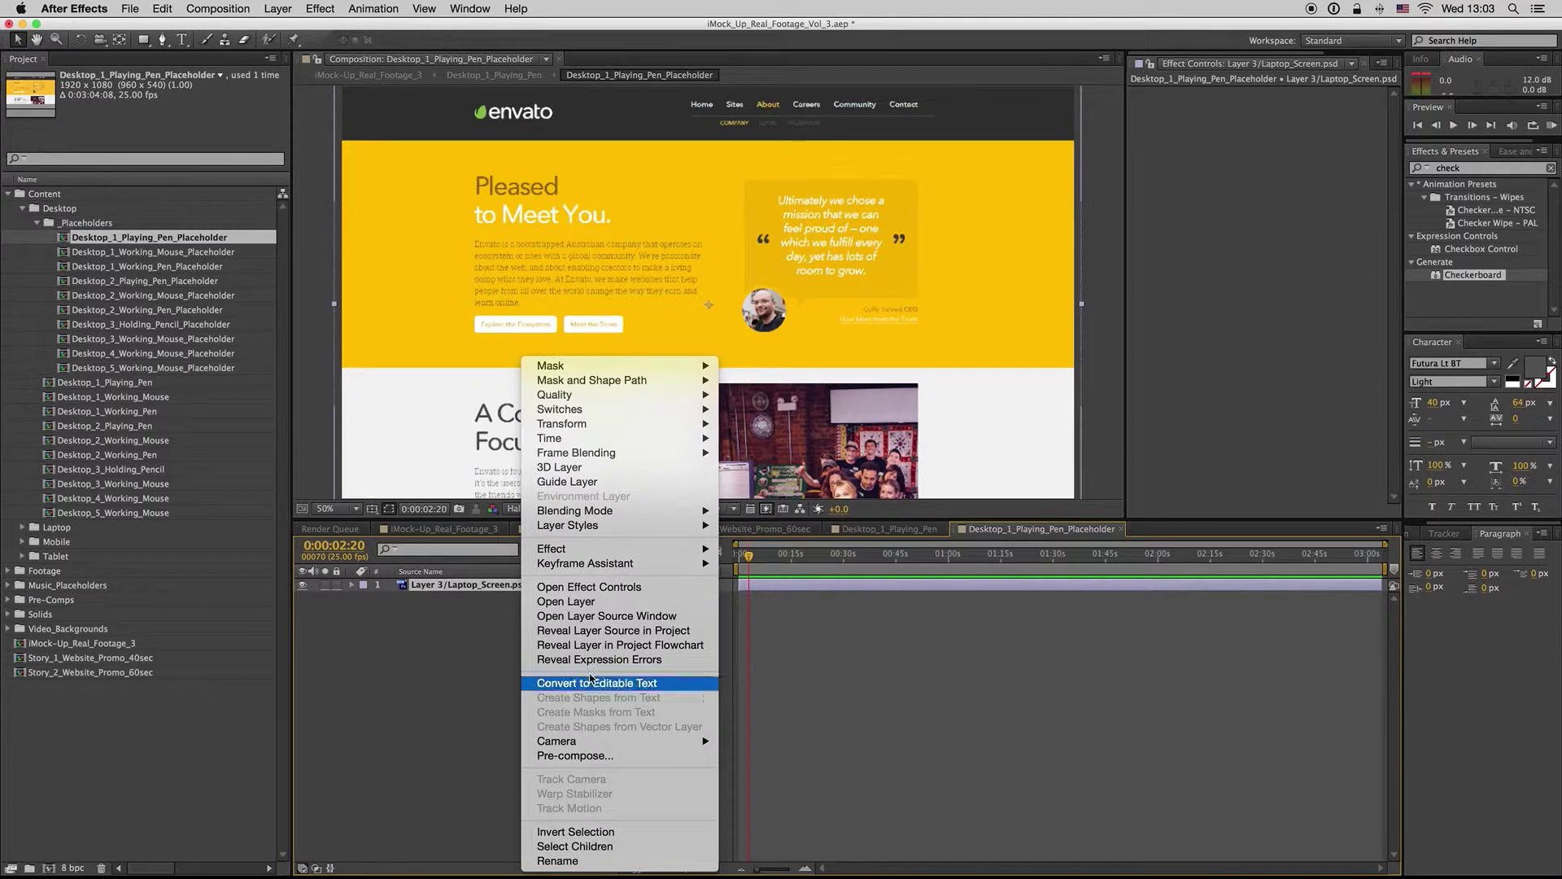
left_click(594, 631)
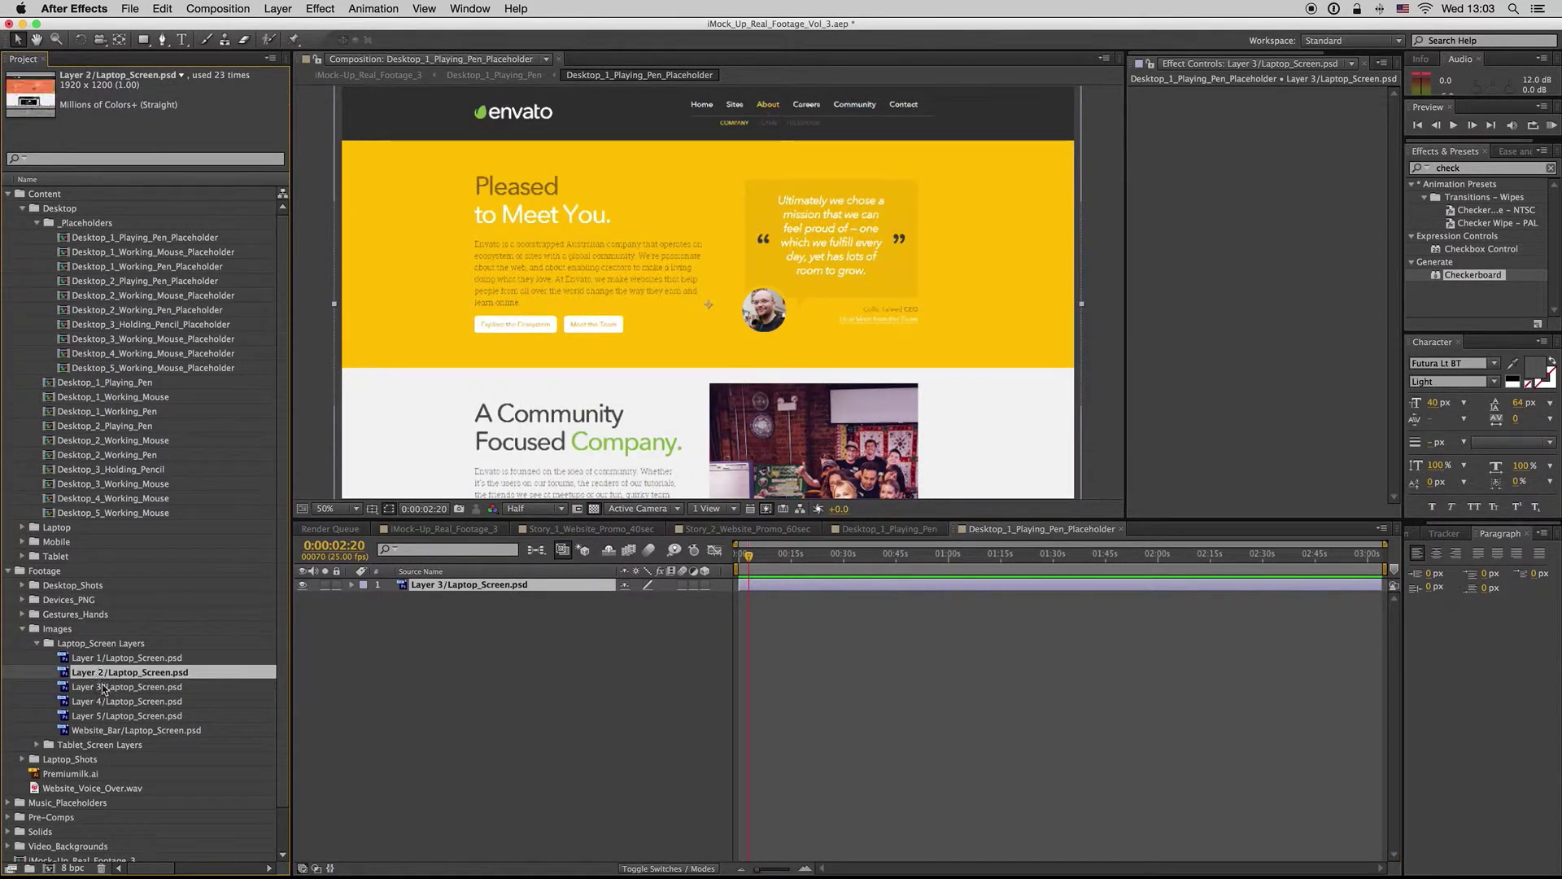
Add Layer 2/Laptop_Screen.psd into the placeholder comp and hide it
key("Up")
left_click_drag(109, 675, 504, 584)
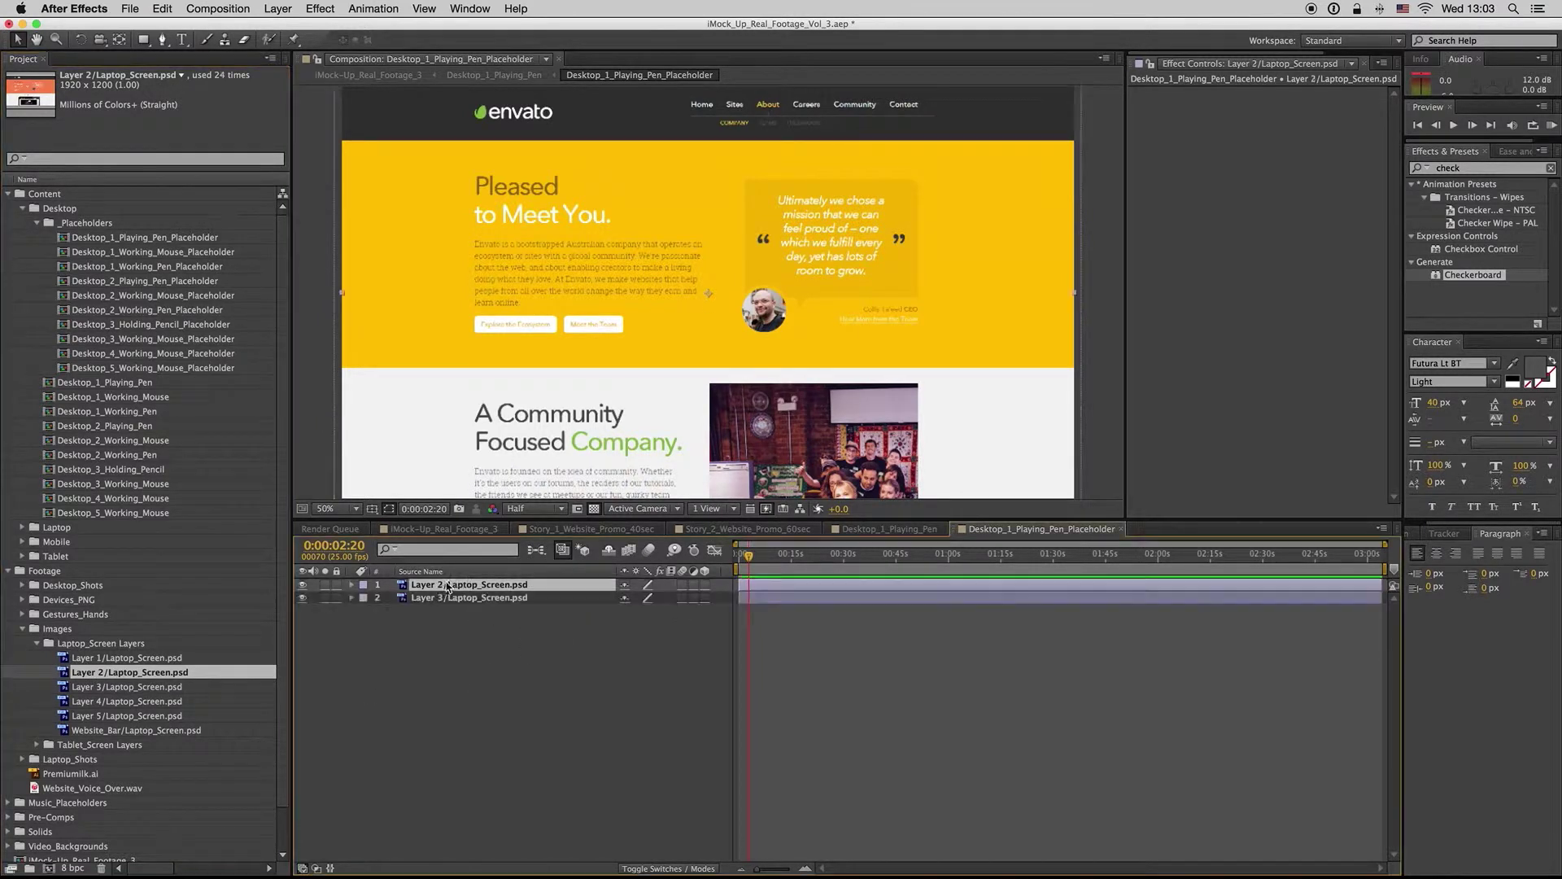
left_click(303, 597)
scroll(880, 334, "down", 2)
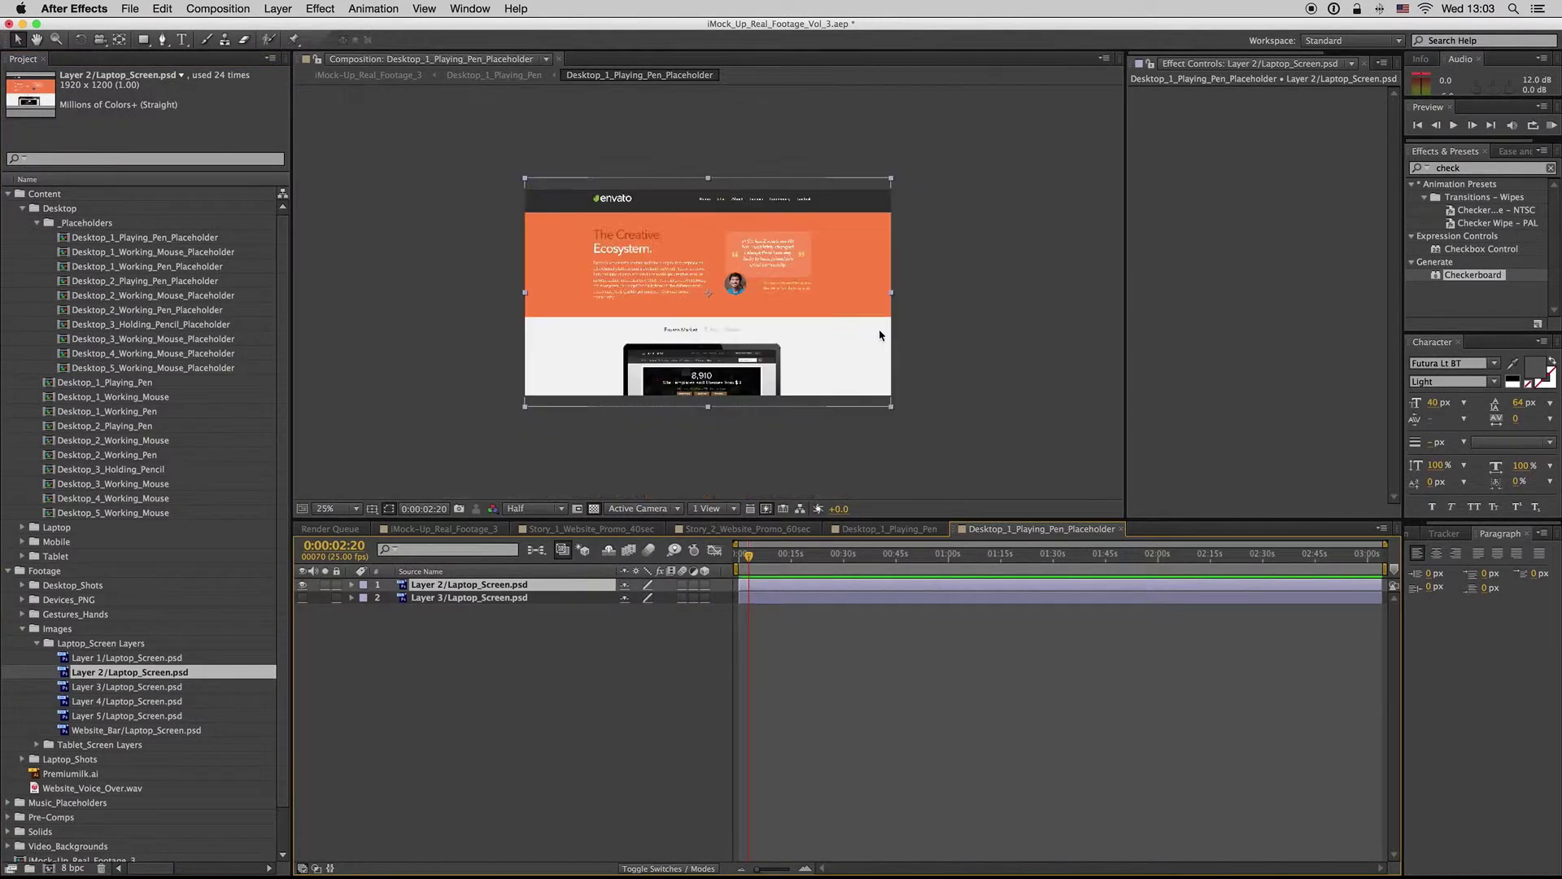
Close the desktop comps, collapse Desktop, expand Laptop and open Laptop_1_Click
left_click(1121, 531)
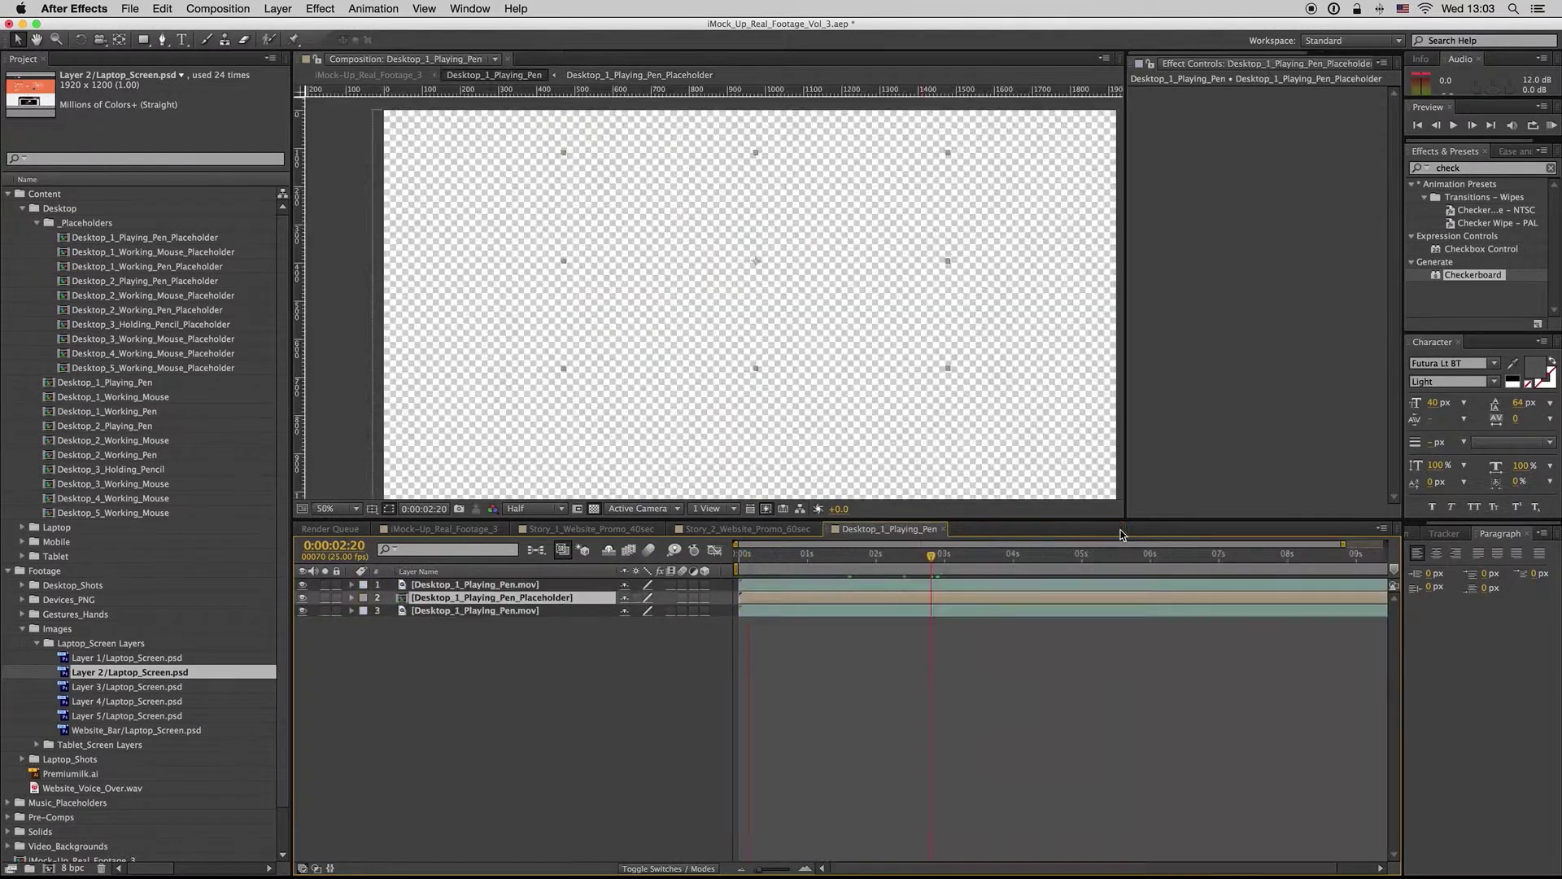
left_click(945, 531)
left_click(38, 223)
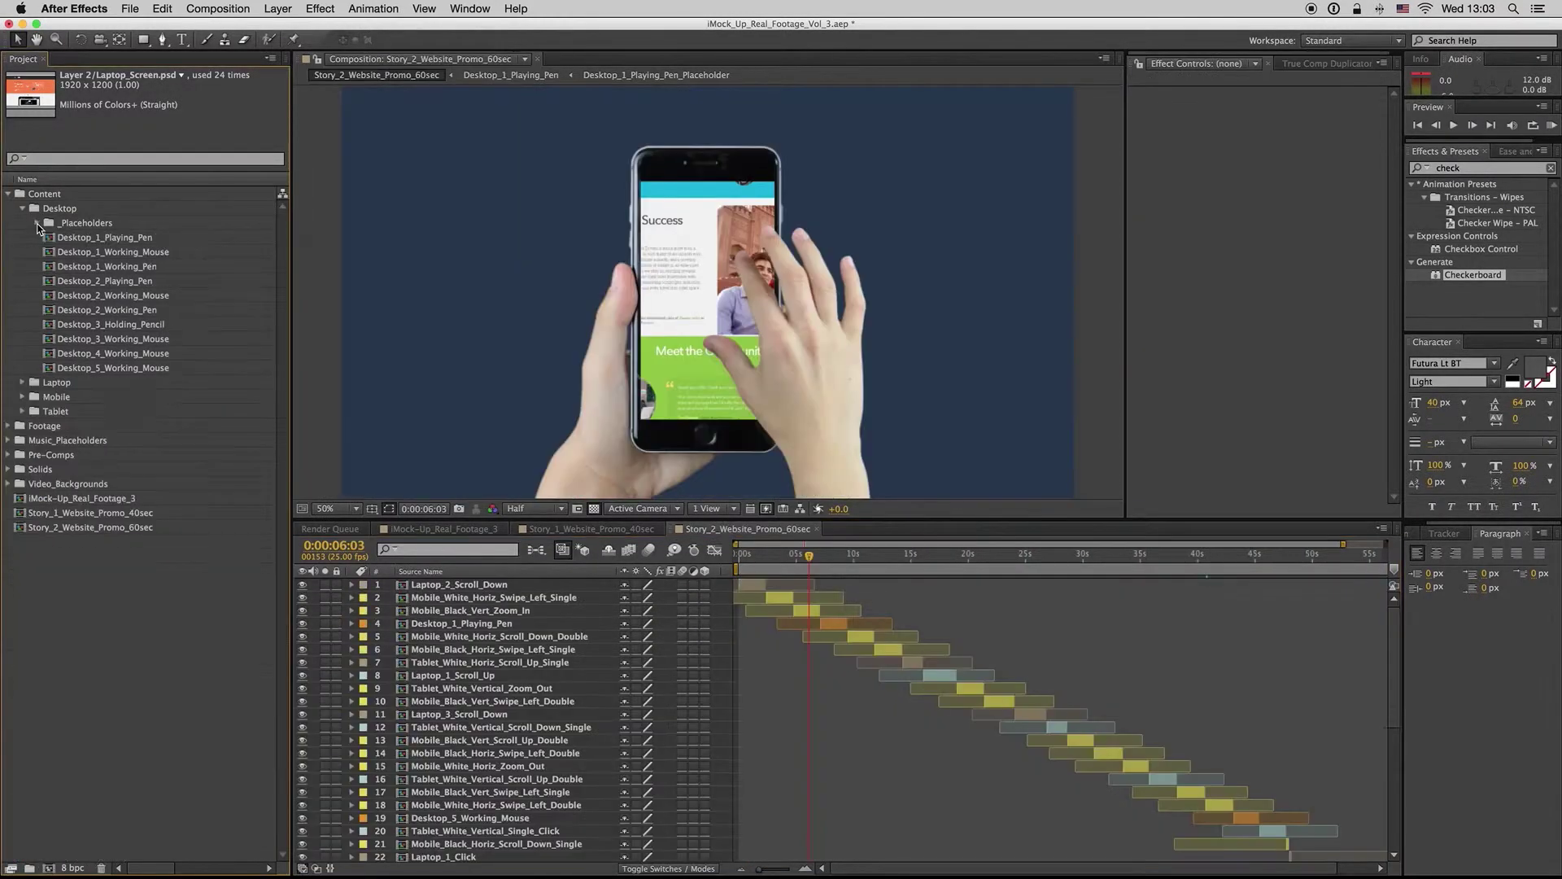
left_click(23, 209)
left_click(23, 223)
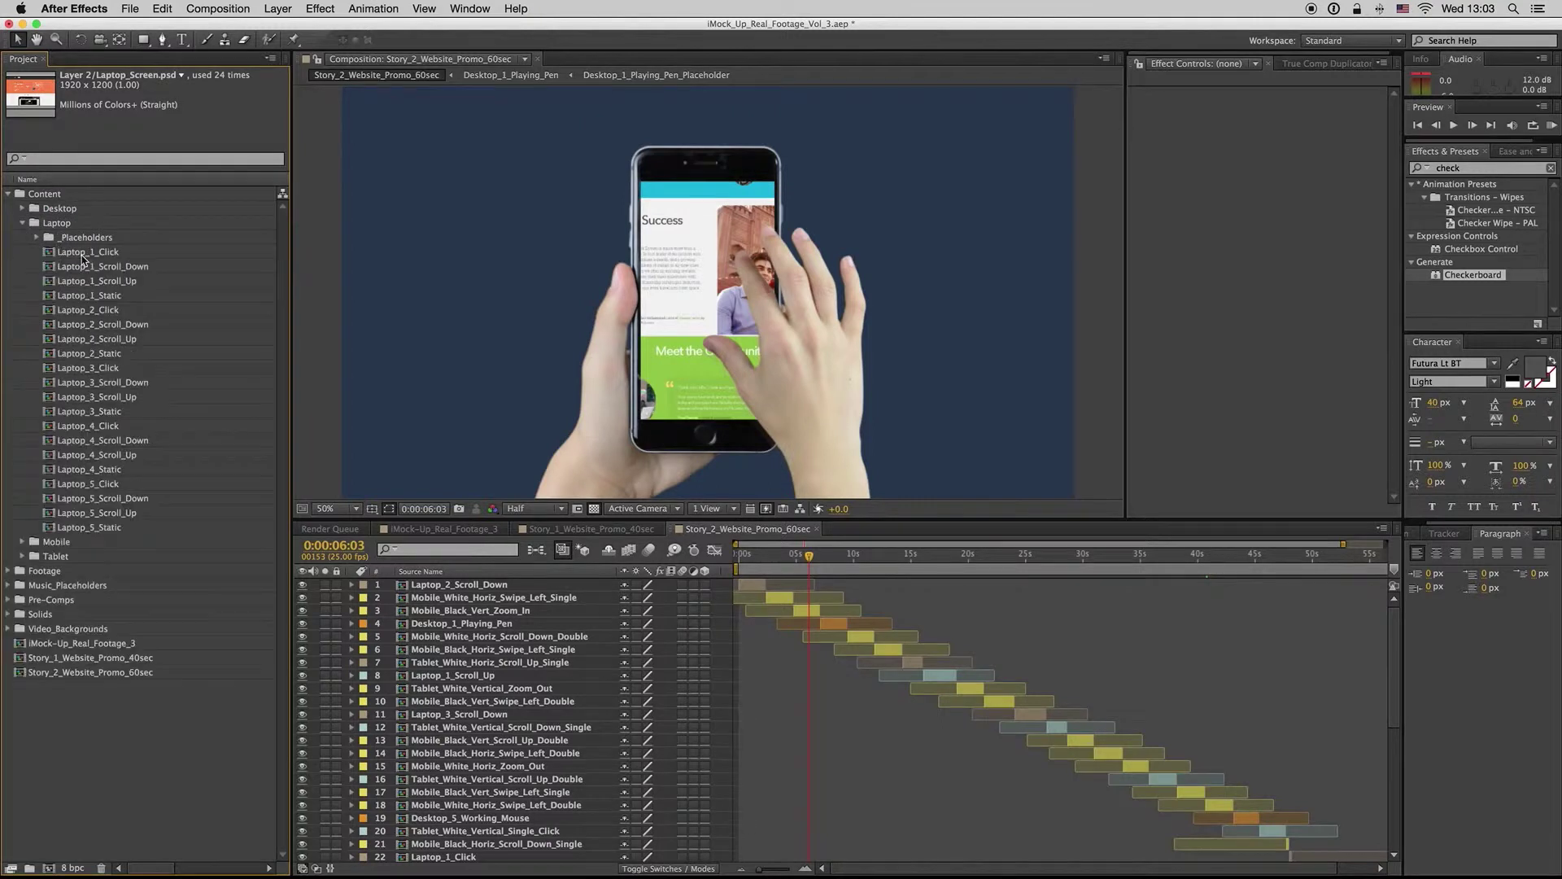
double_click(91, 254)
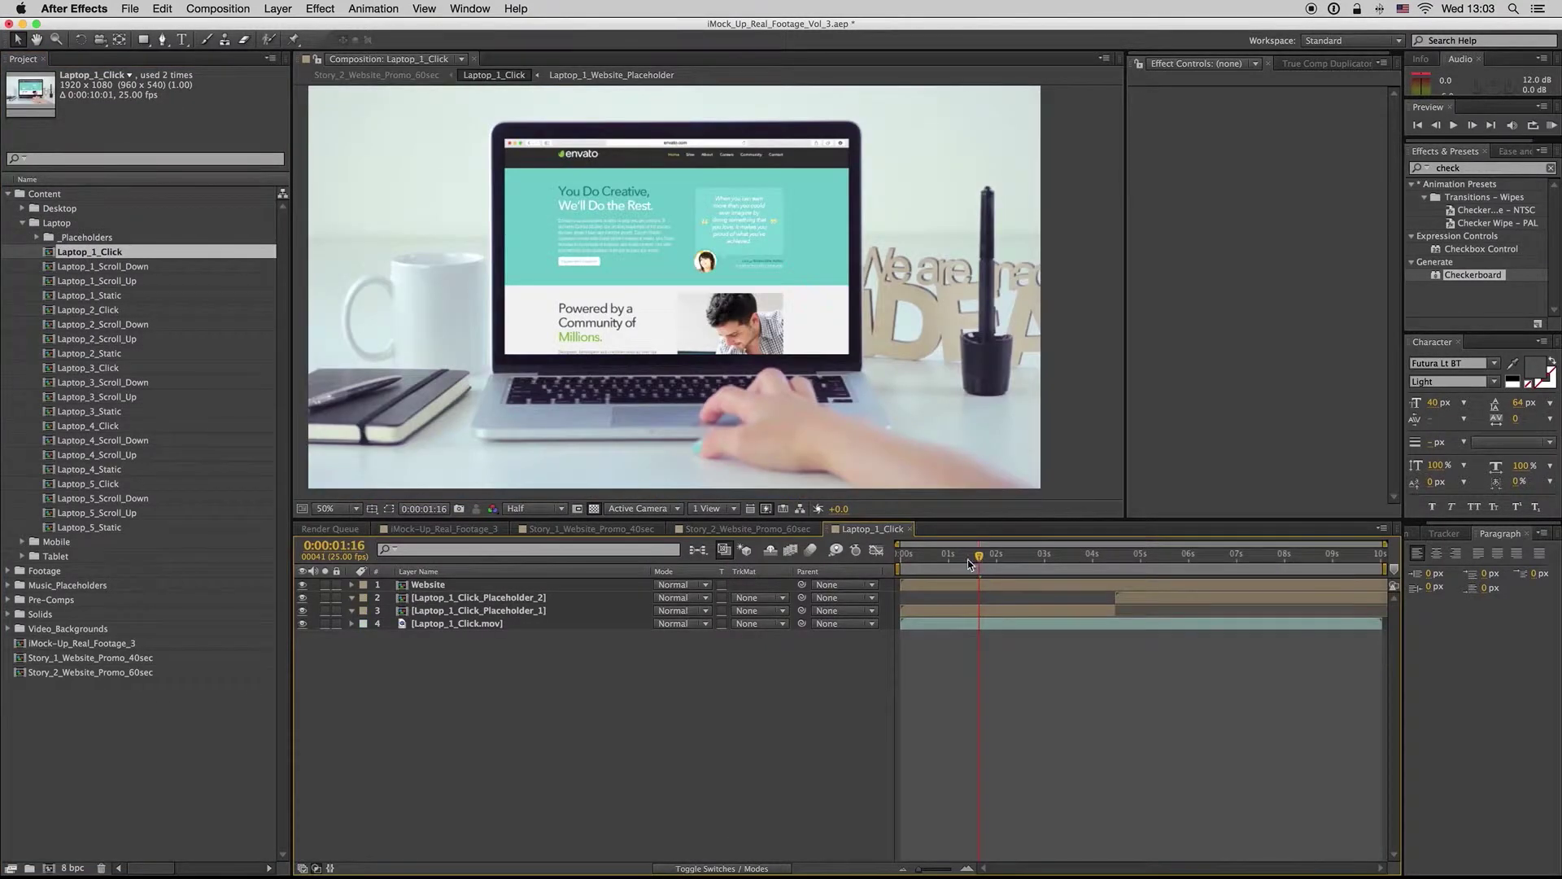
Browse the Laptop_1 comps and preview Laptop_1_Click up to about 3 seconds
left_click_drag(983, 560, 986, 559)
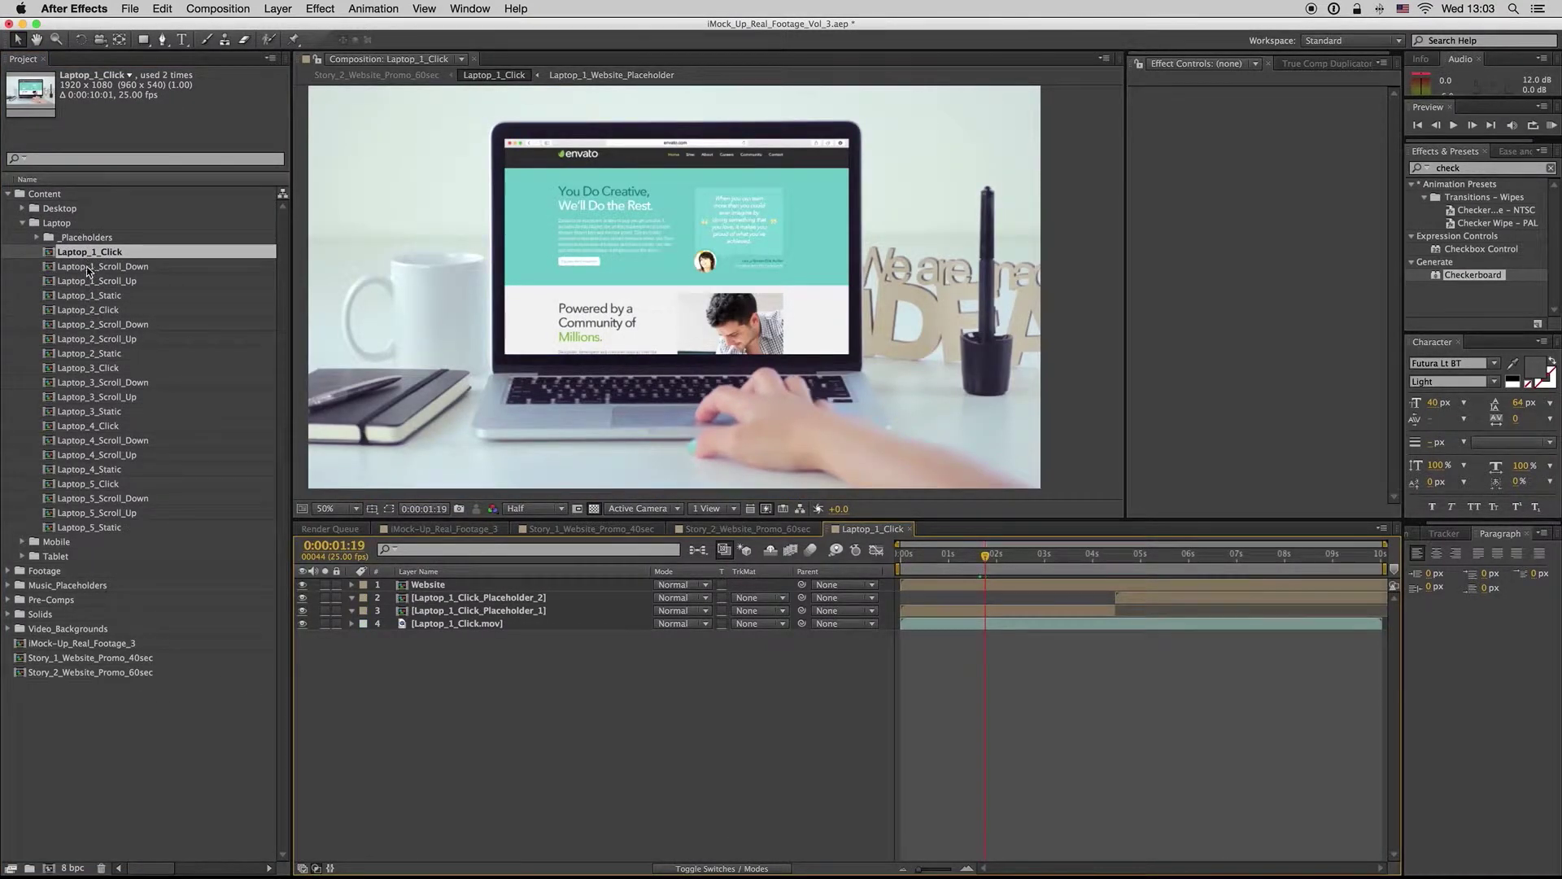
left_click(89, 268)
left_click(112, 297)
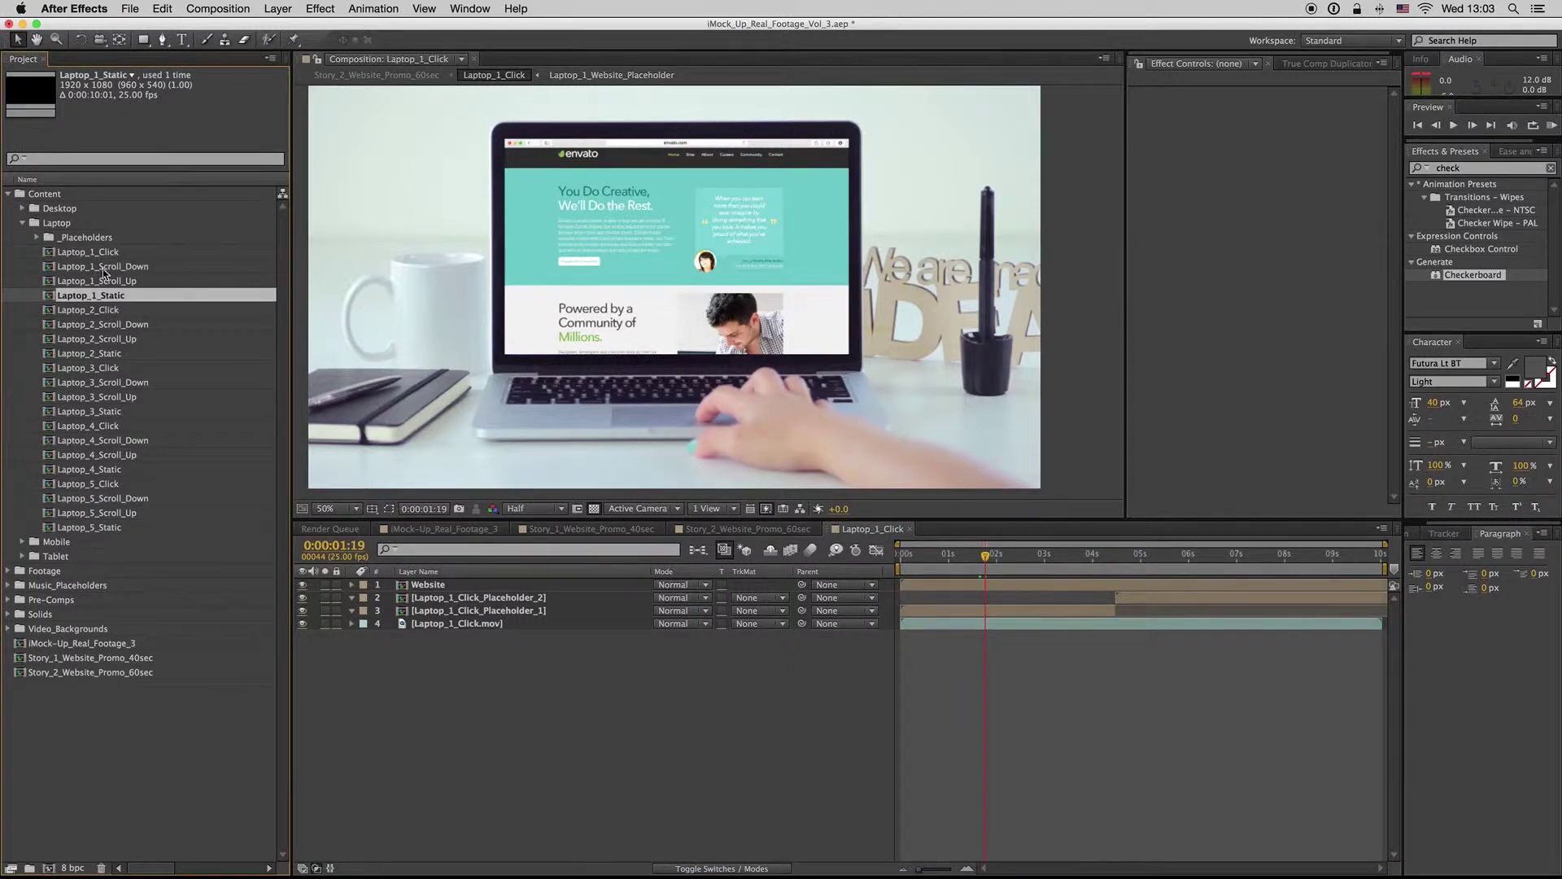
left_click(103, 253)
left_click(114, 267)
left_click(124, 281)
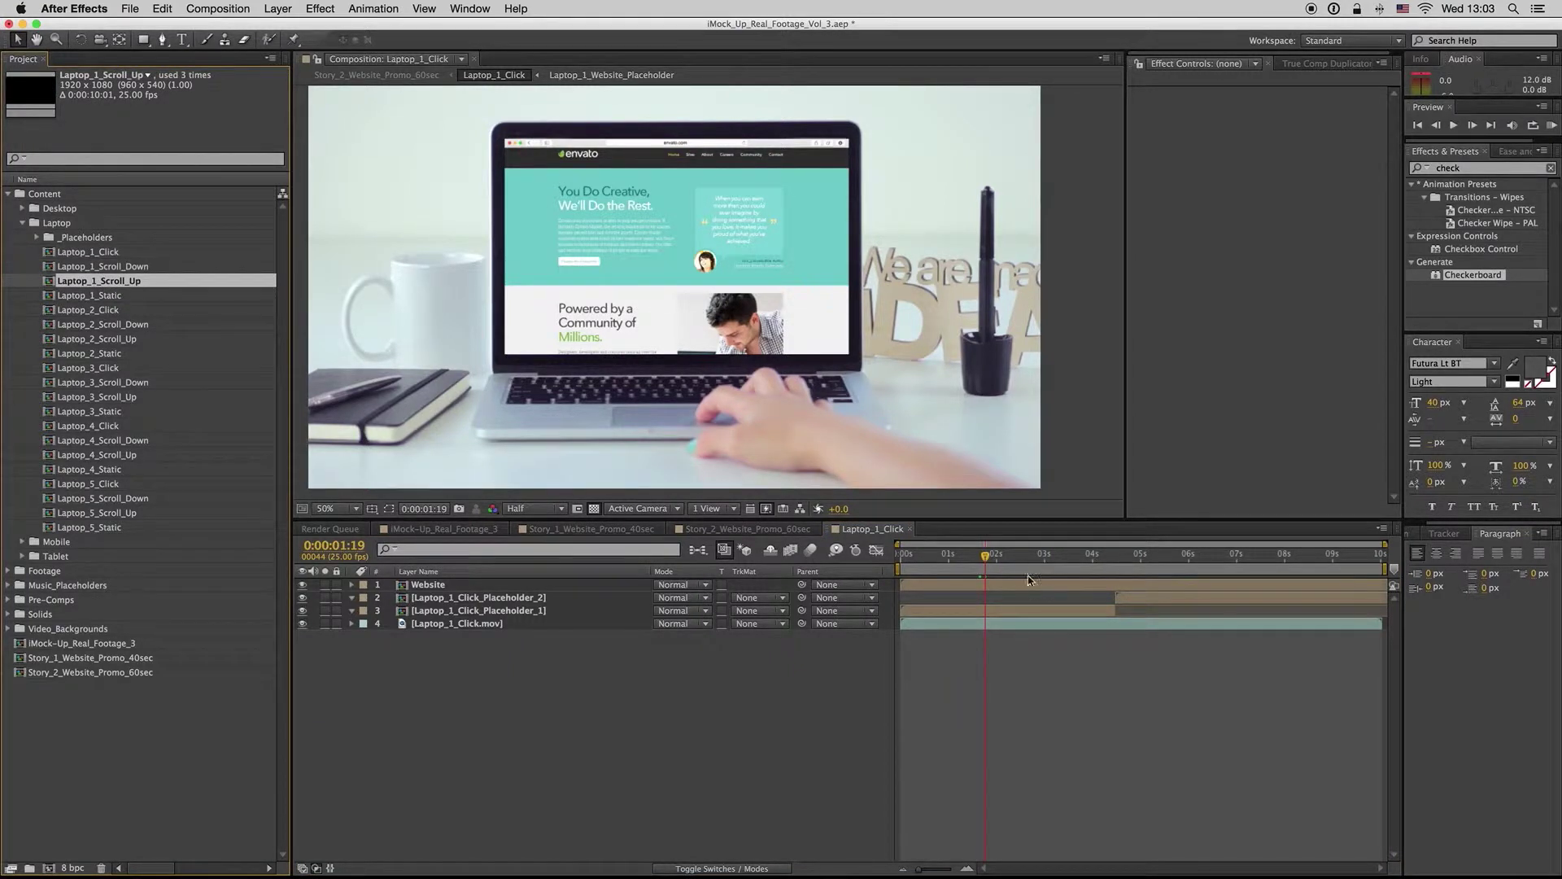
left_click_drag(986, 560, 1113, 636)
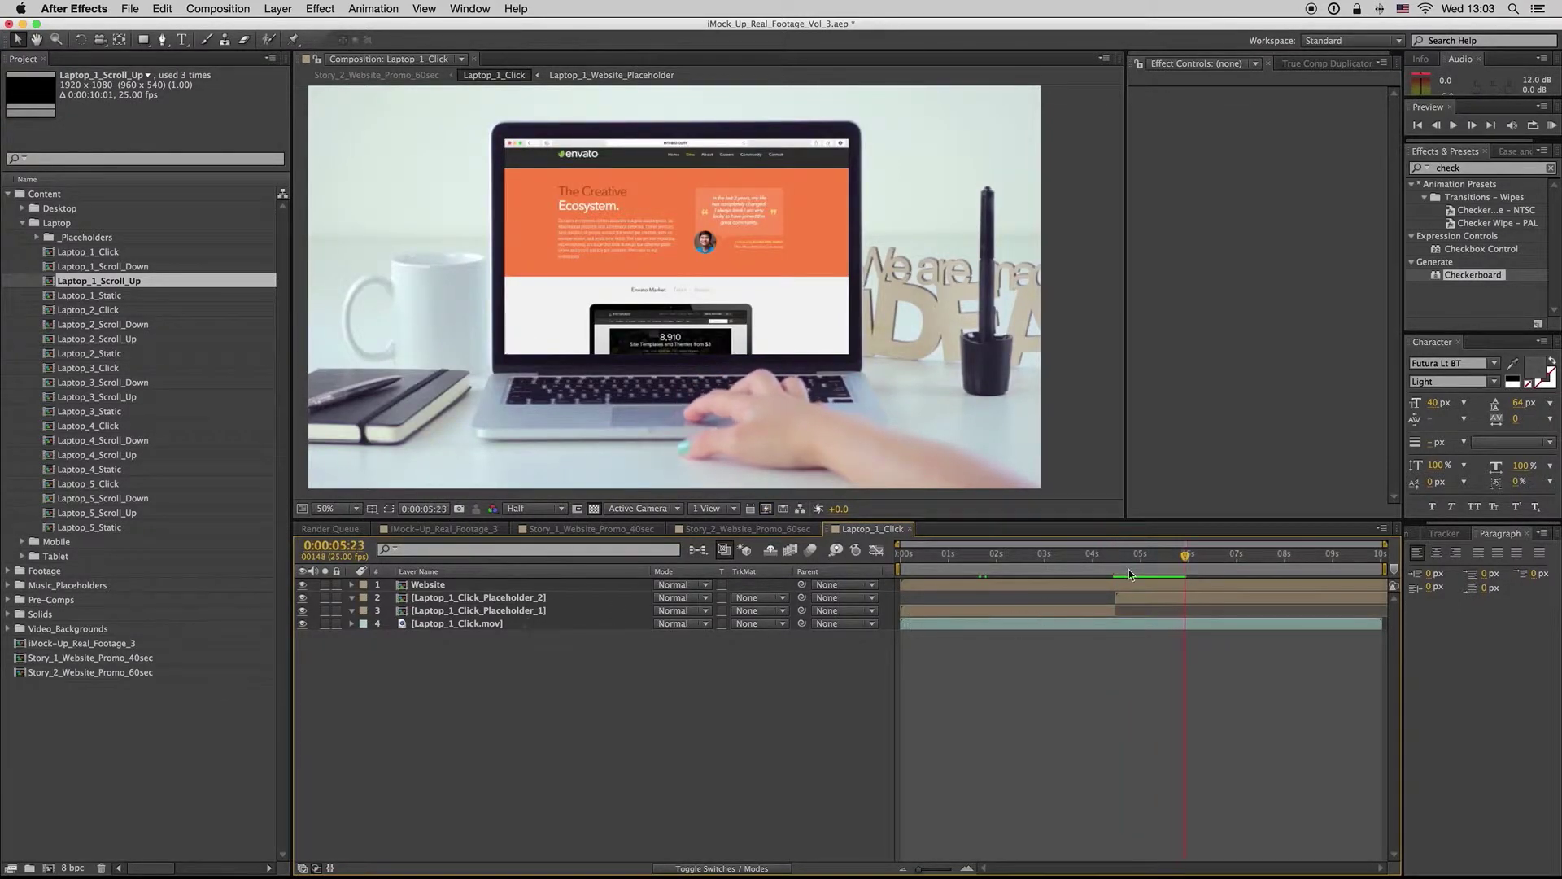
key("space")
Open and preview Laptop_1_Scroll_Down, then open its Laptop_1_Scroll_Down_Placeholder precomp
double_click(113, 266)
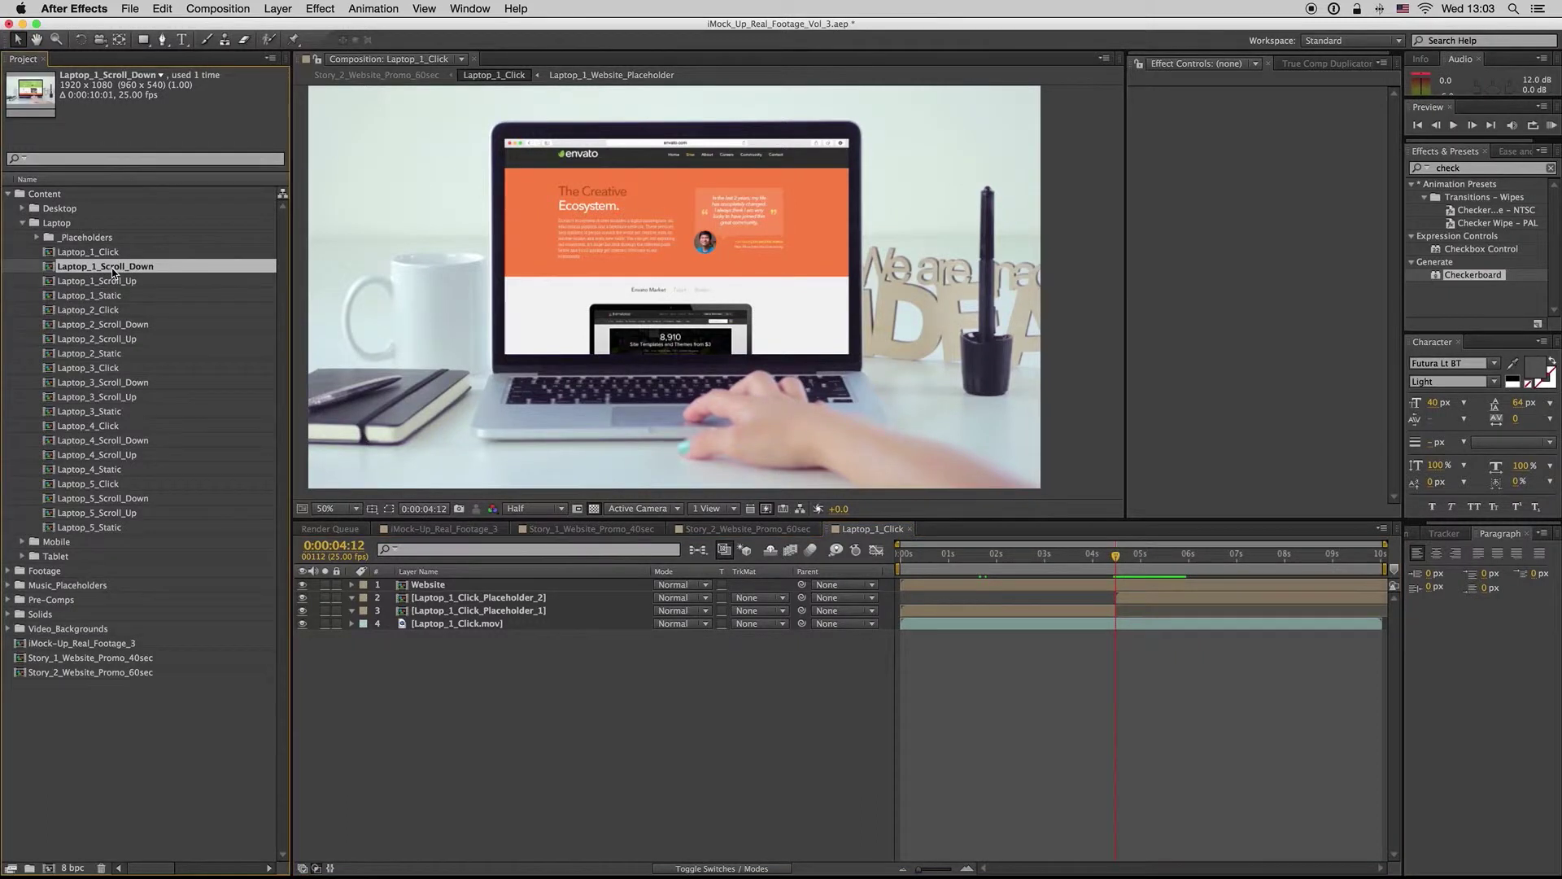
key("space")
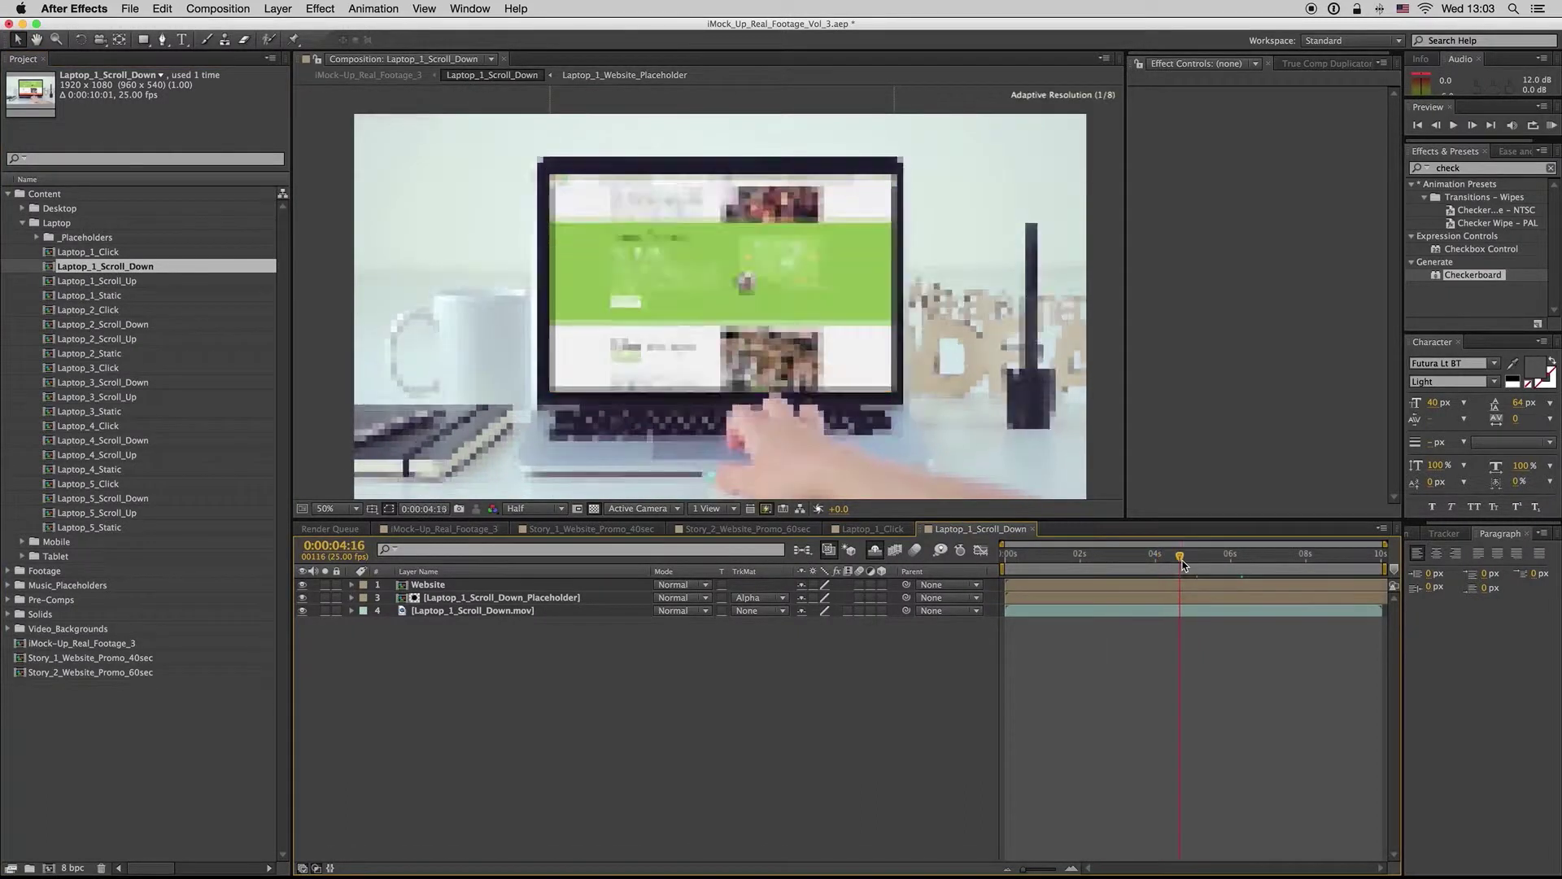
double_click(512, 599)
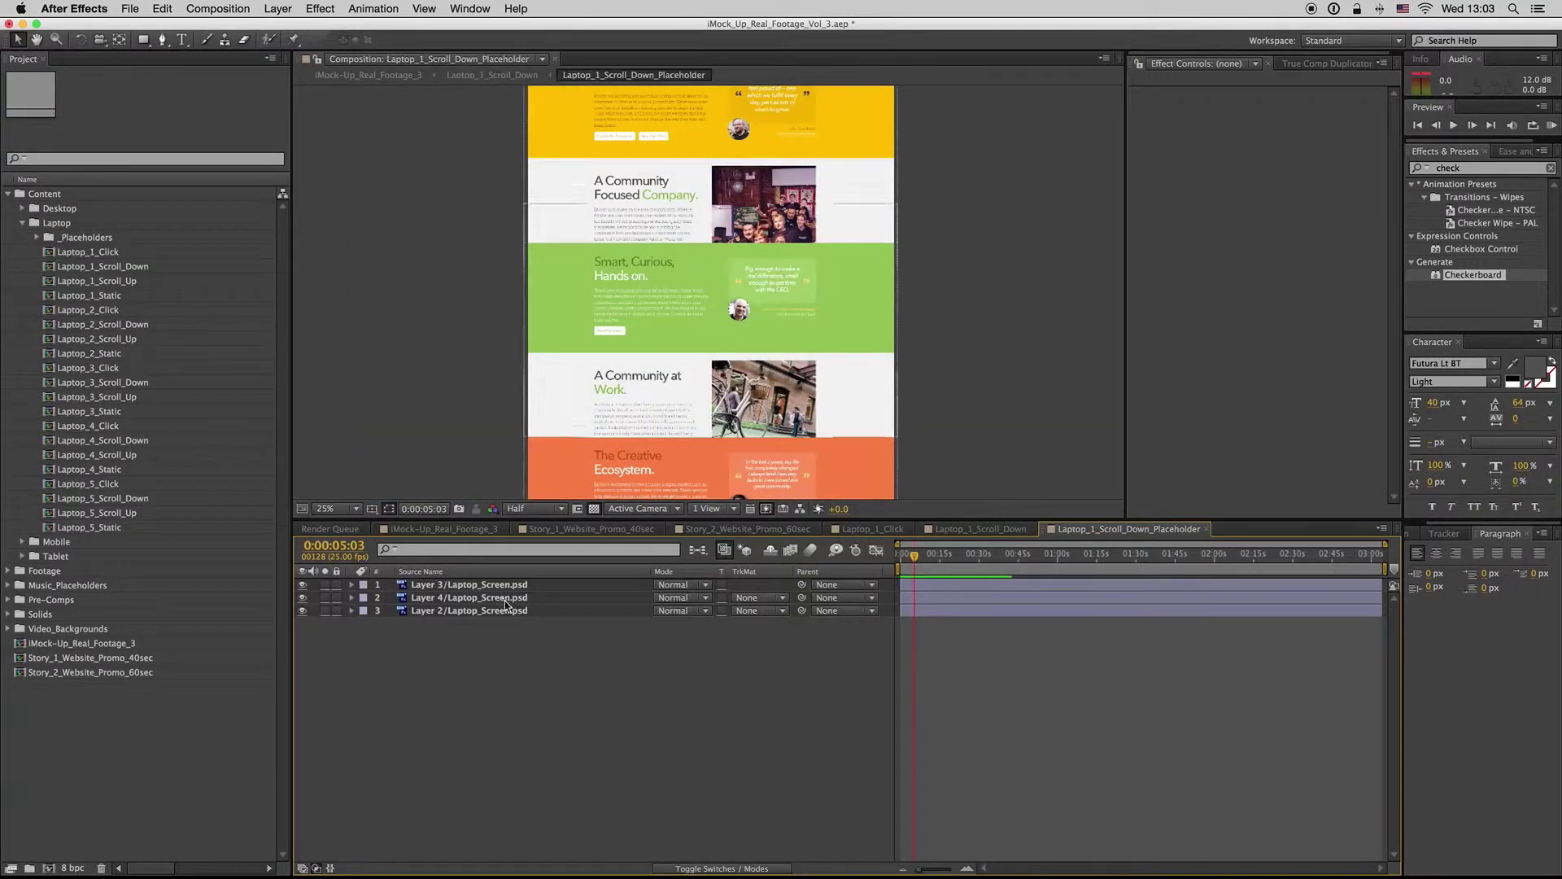
Zoom out and show the placeholder's Composition Settings: 1920×3000 px, 25 fps, 0:03:04:08
key("comma")
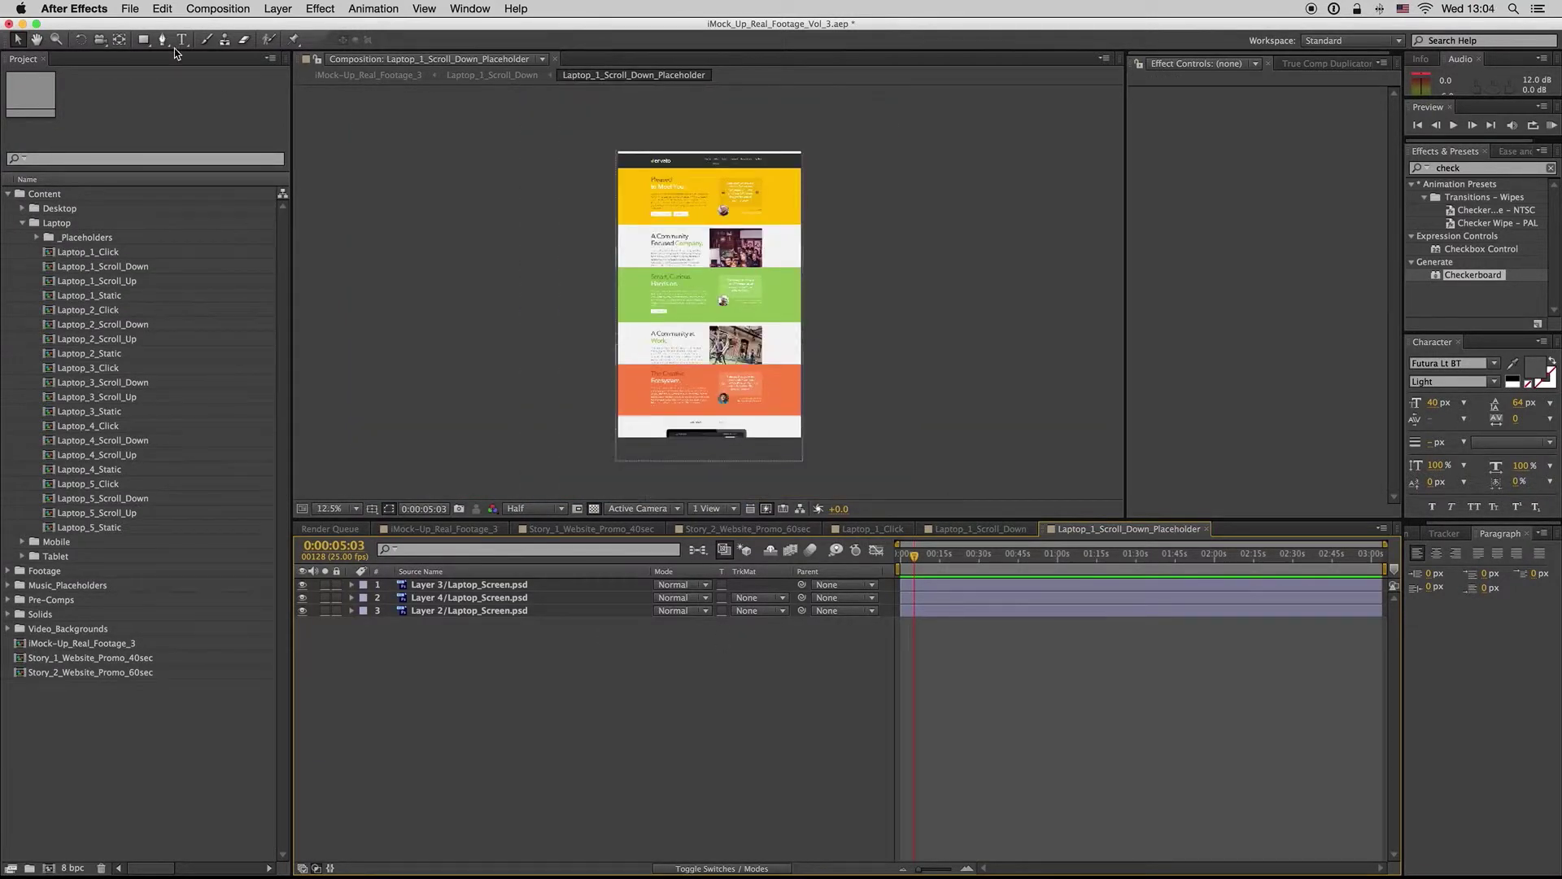
left_click(213, 9)
left_click(225, 53)
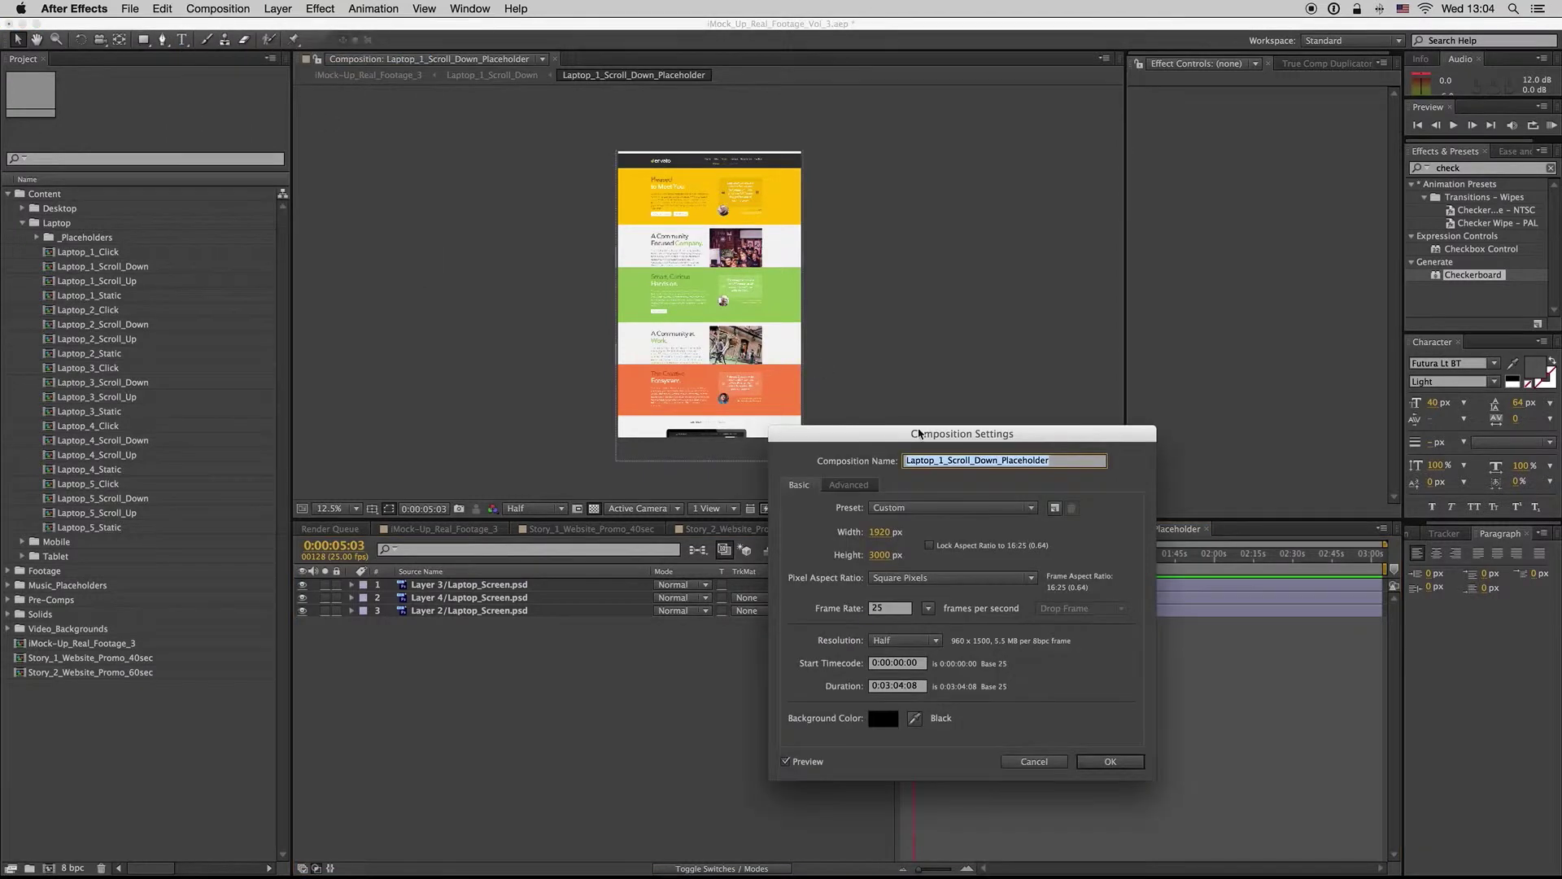
left_click_drag(919, 434, 1018, 375)
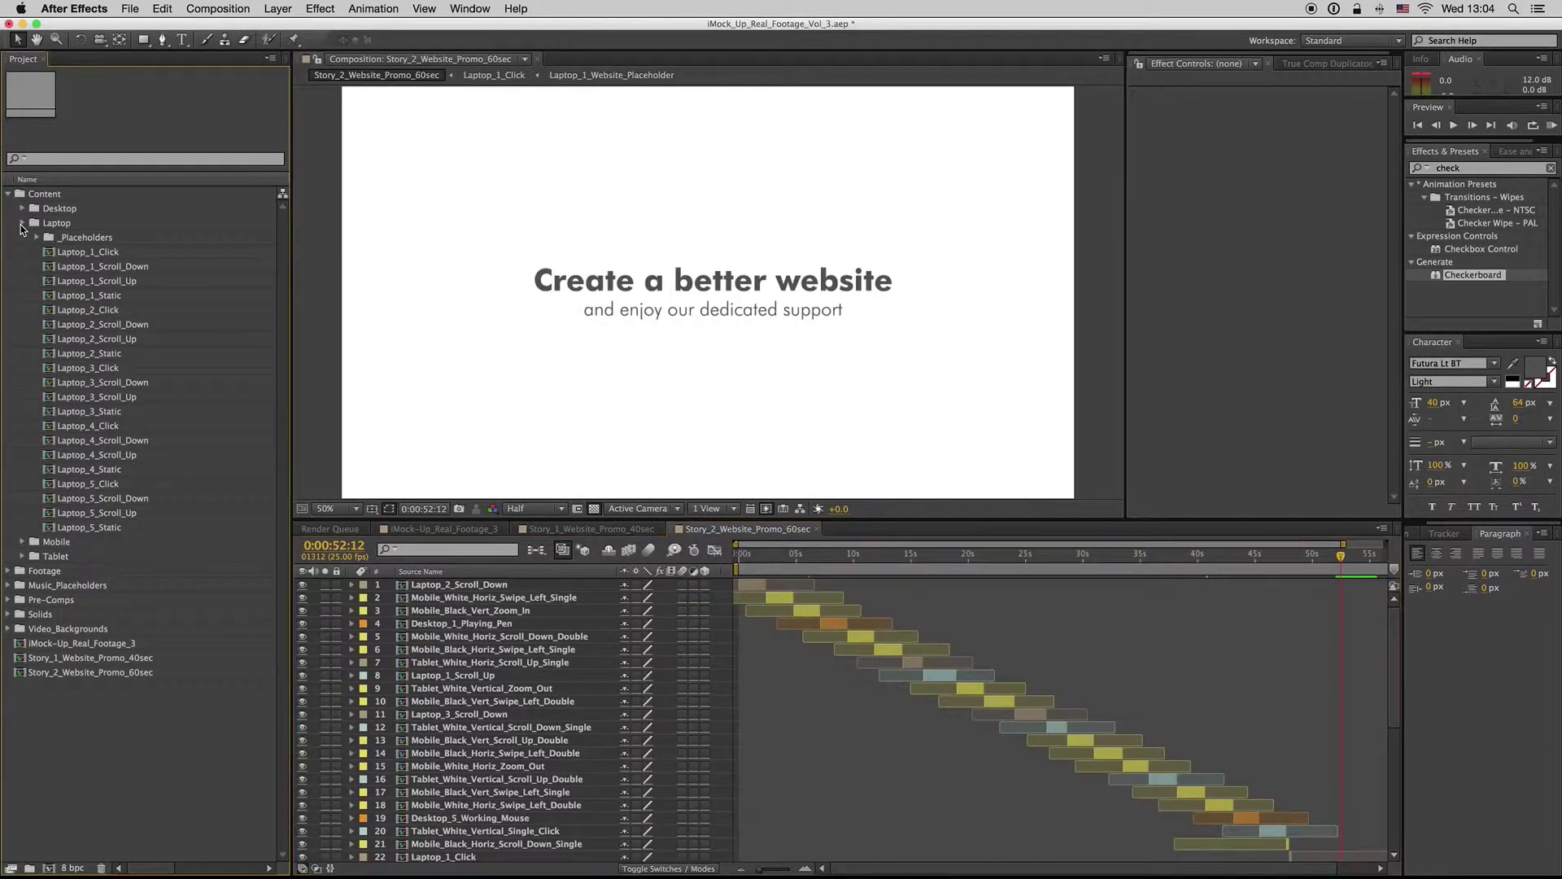
Collapse Laptop, expand Mobile > Horizontal > Black and open Mobile_Black_Horiz_Scroll_Down_Double
left_click(22, 223)
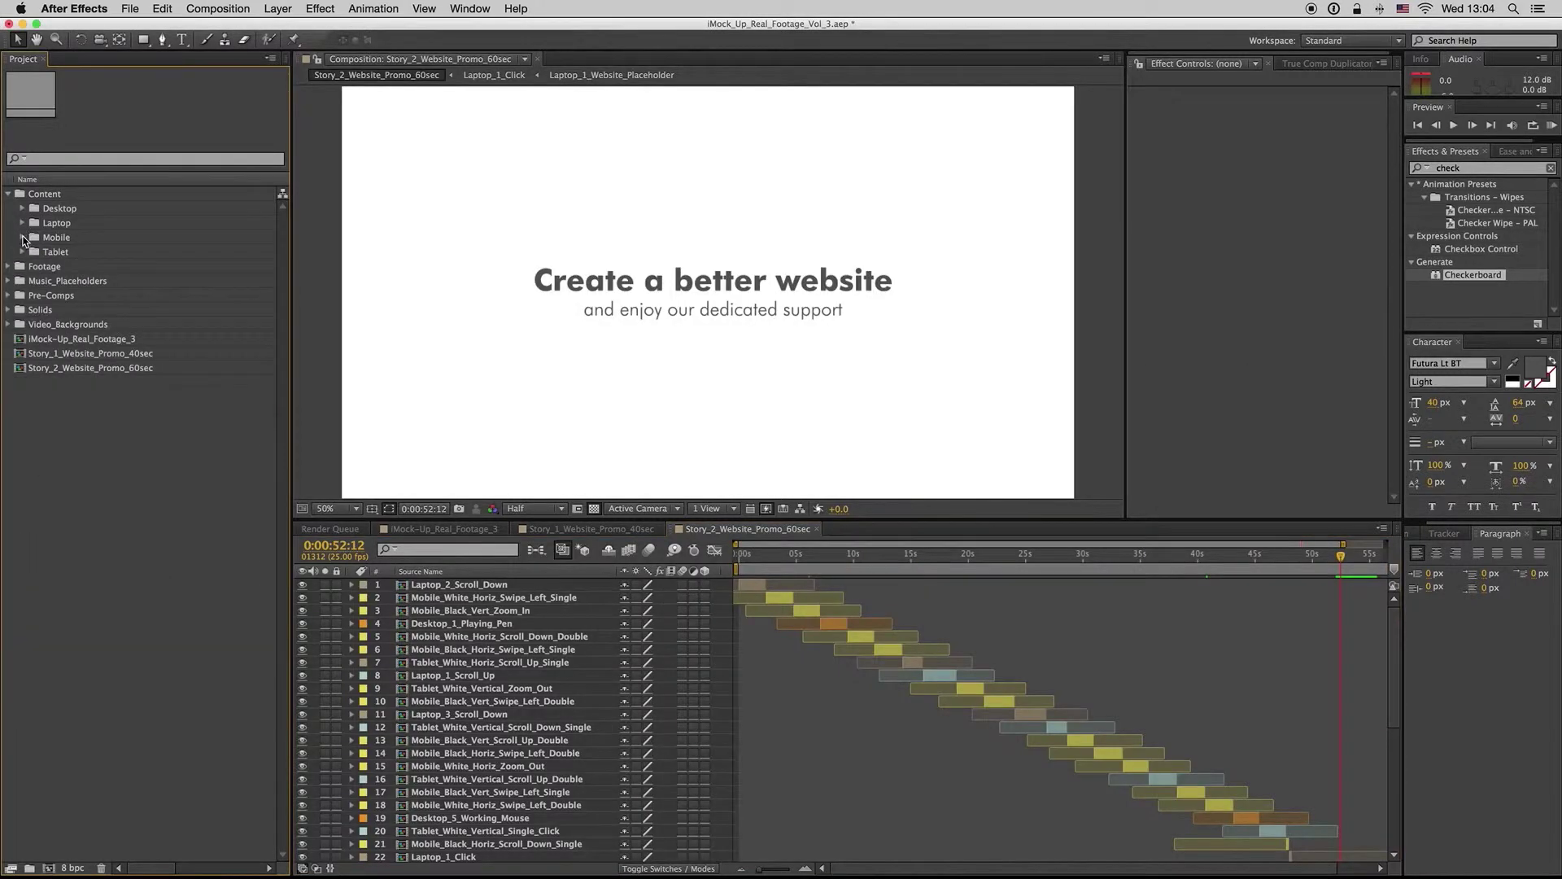
left_click(22, 237)
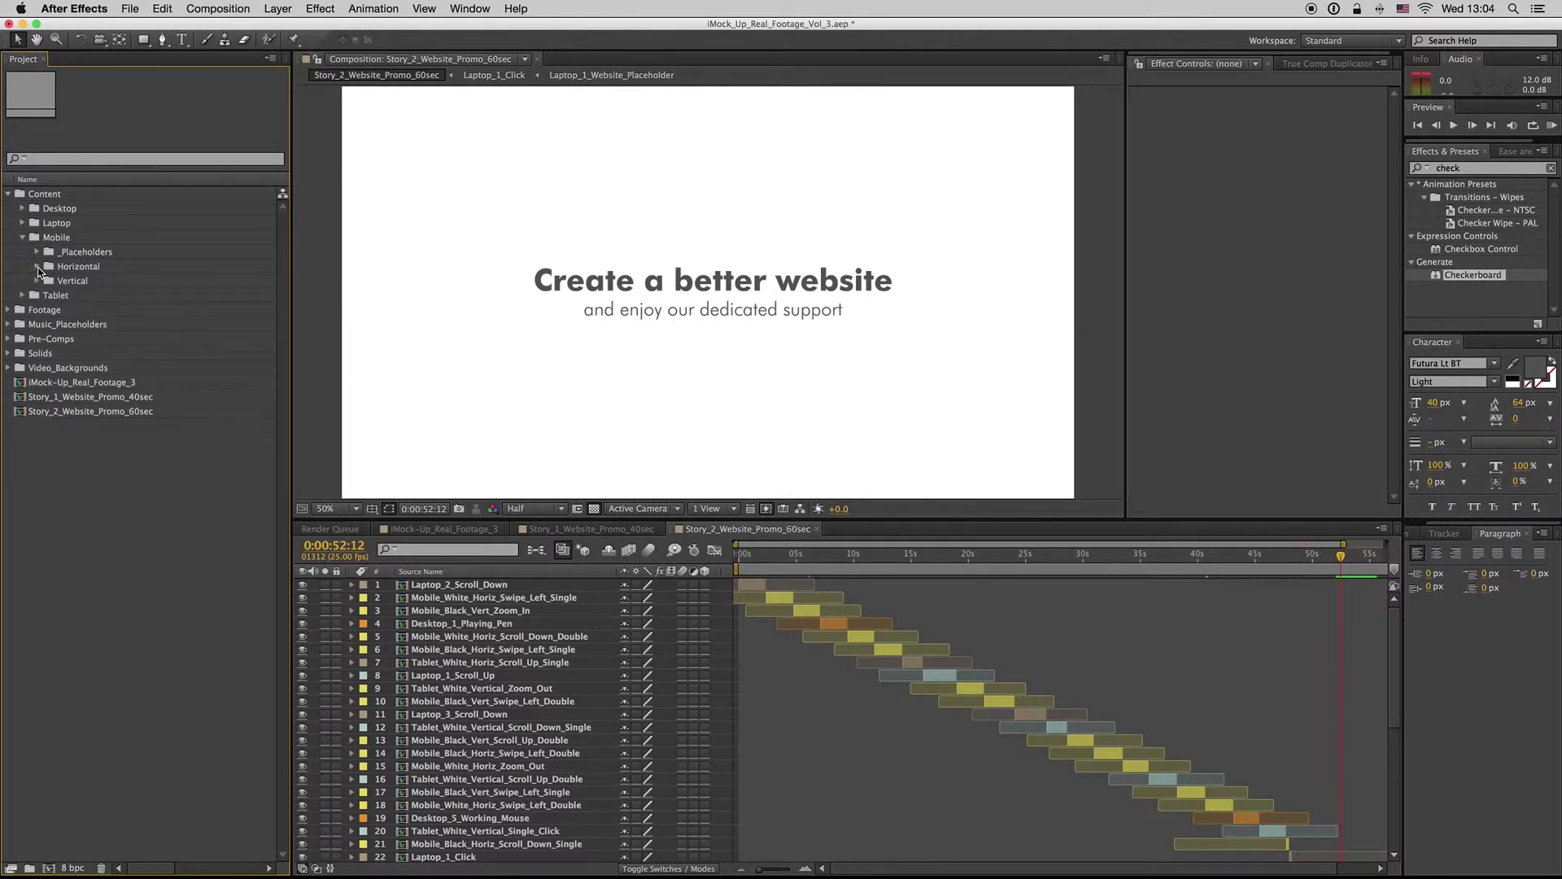
left_click(38, 266)
left_click(37, 311)
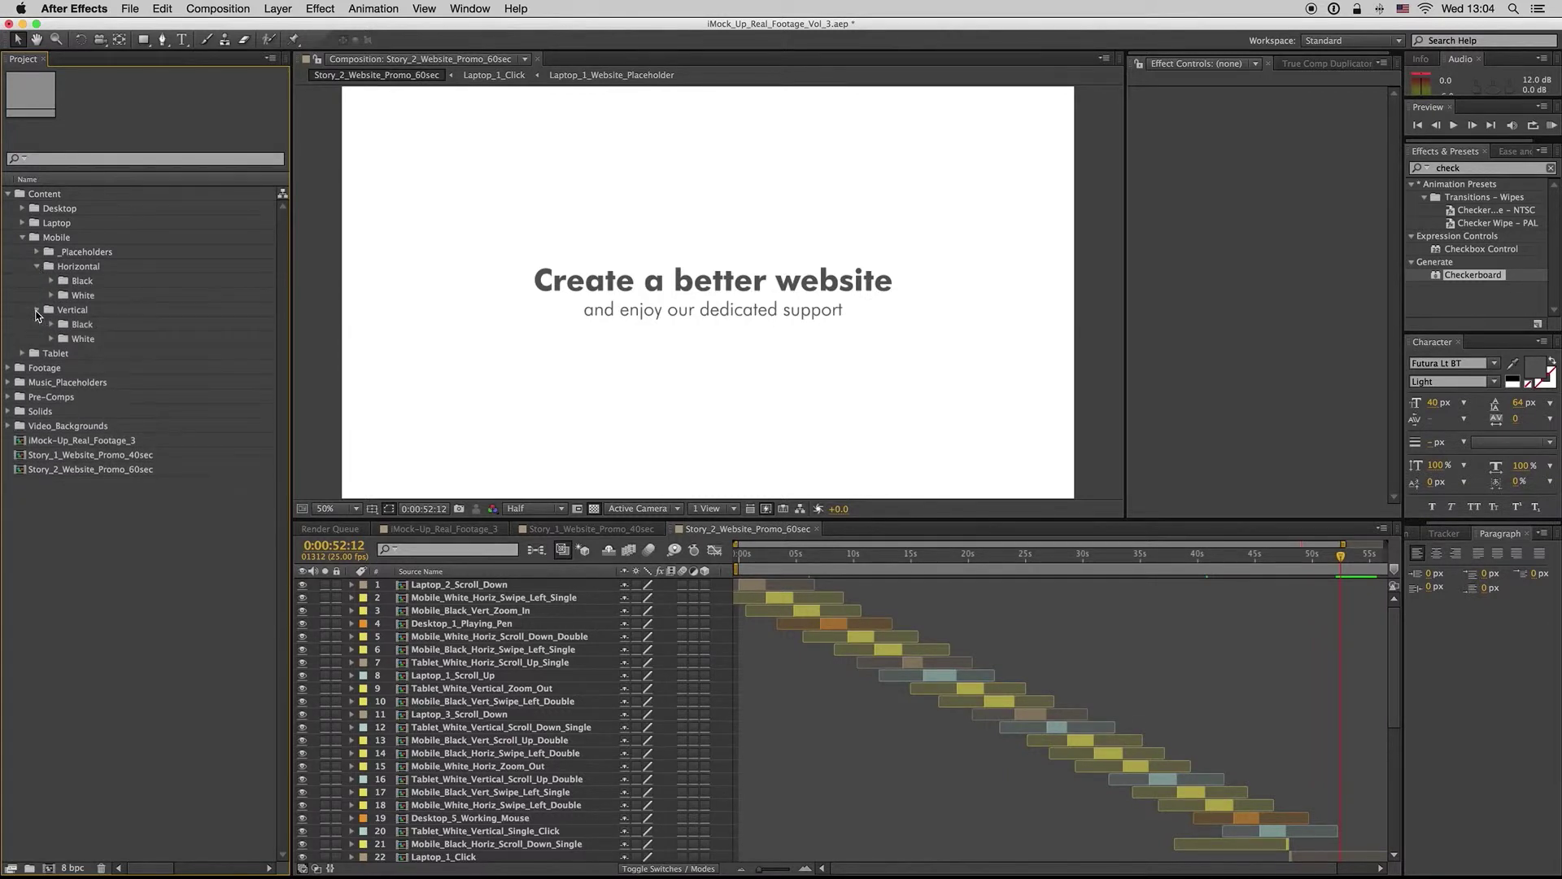
left_click(51, 281)
left_click(90, 294)
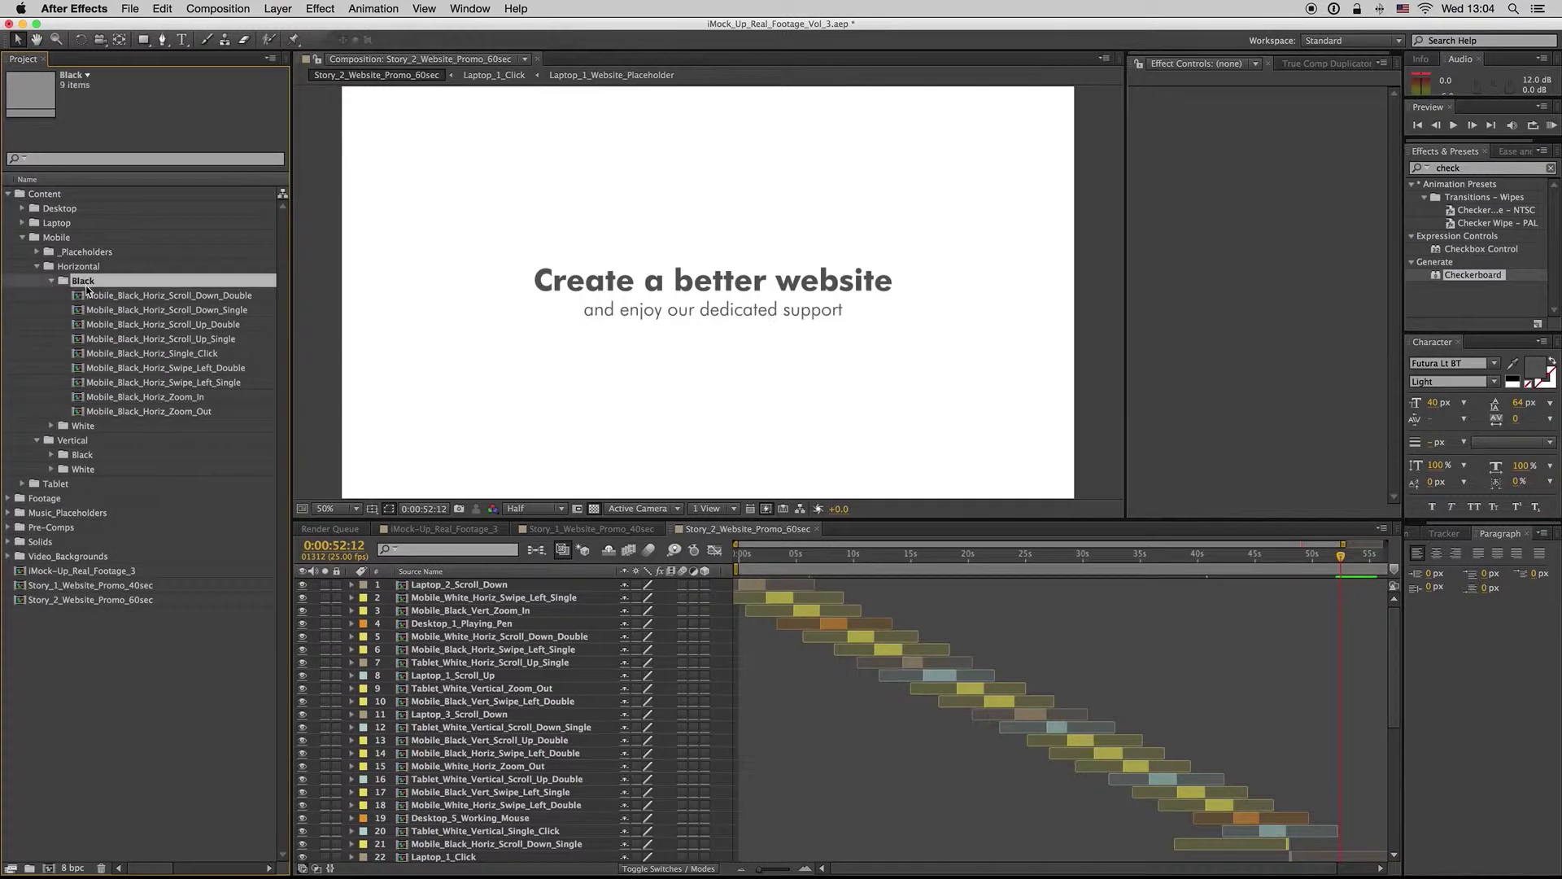
double_click(155, 300)
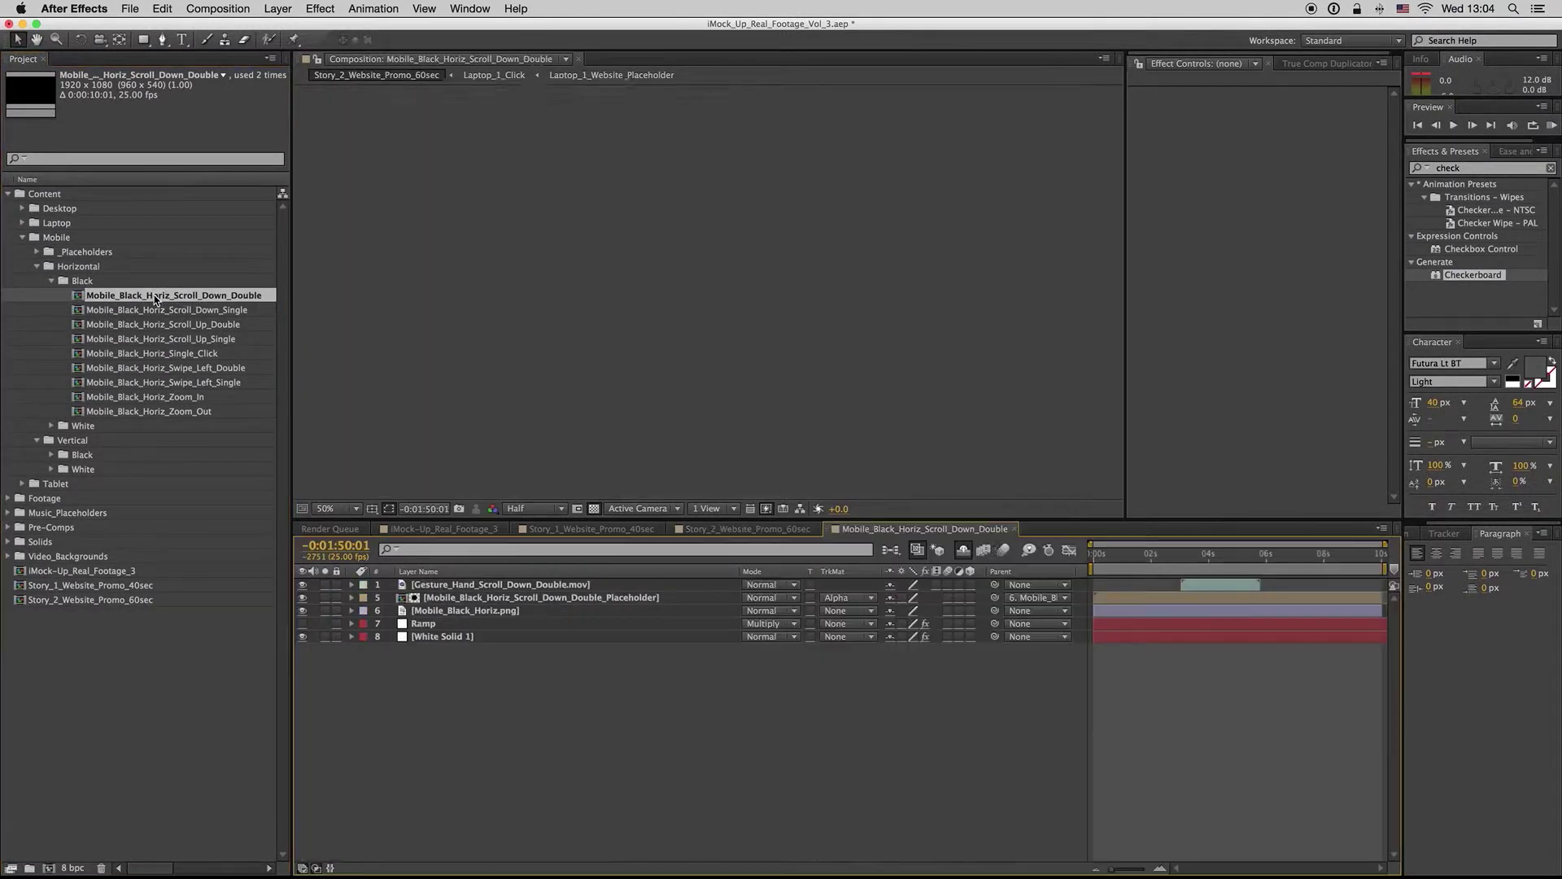
Preview the phone footage, recentre and enlarge the viewer, and scrub to 0:00:04:19
key("space")
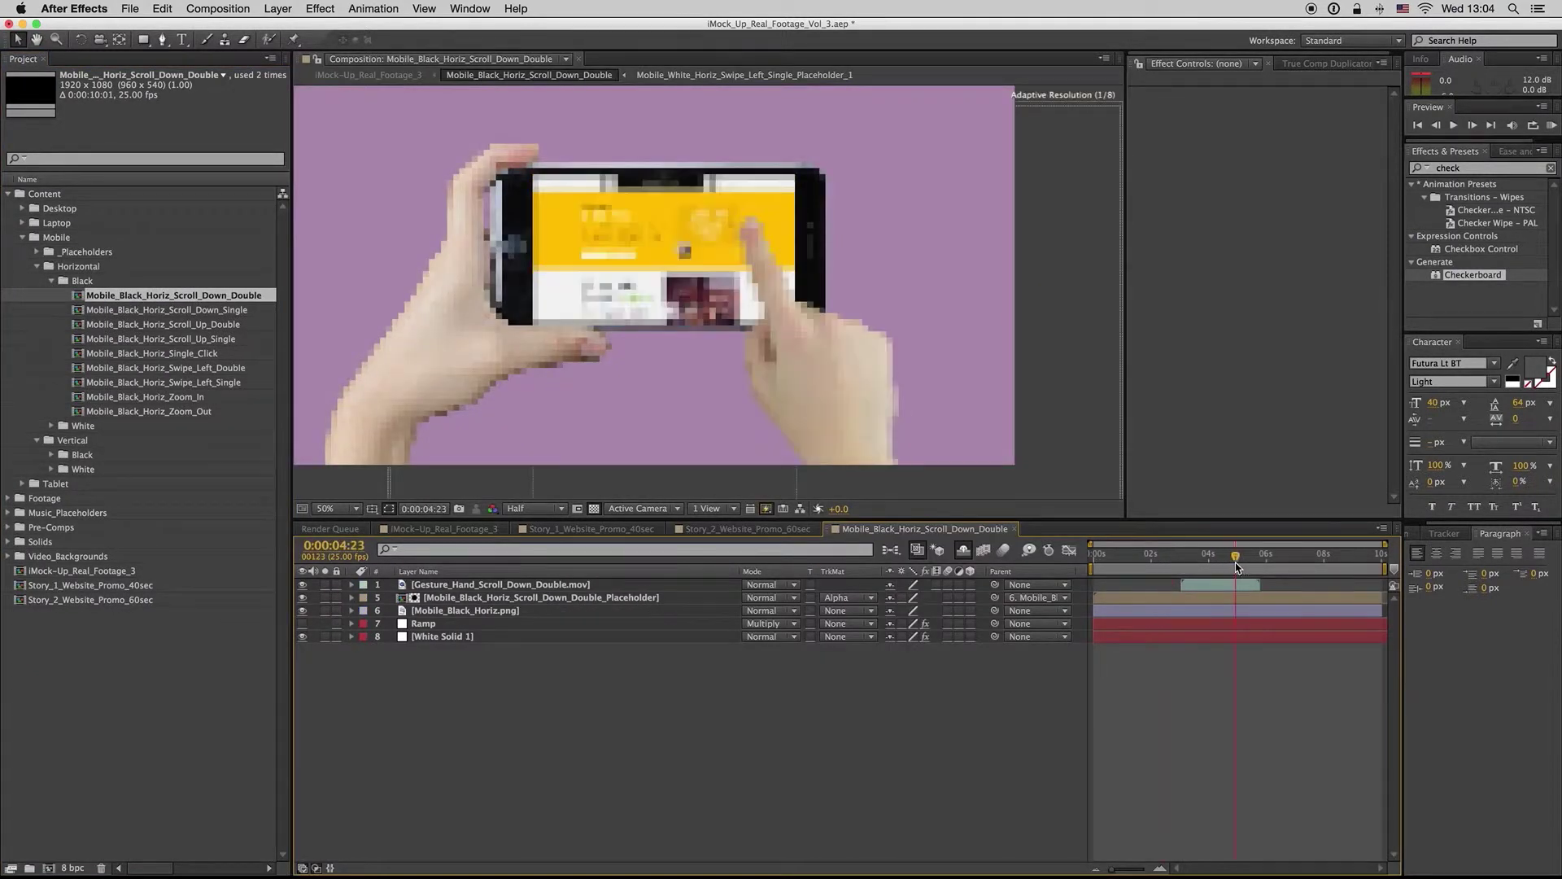
left_click_drag(725, 321, 765, 320)
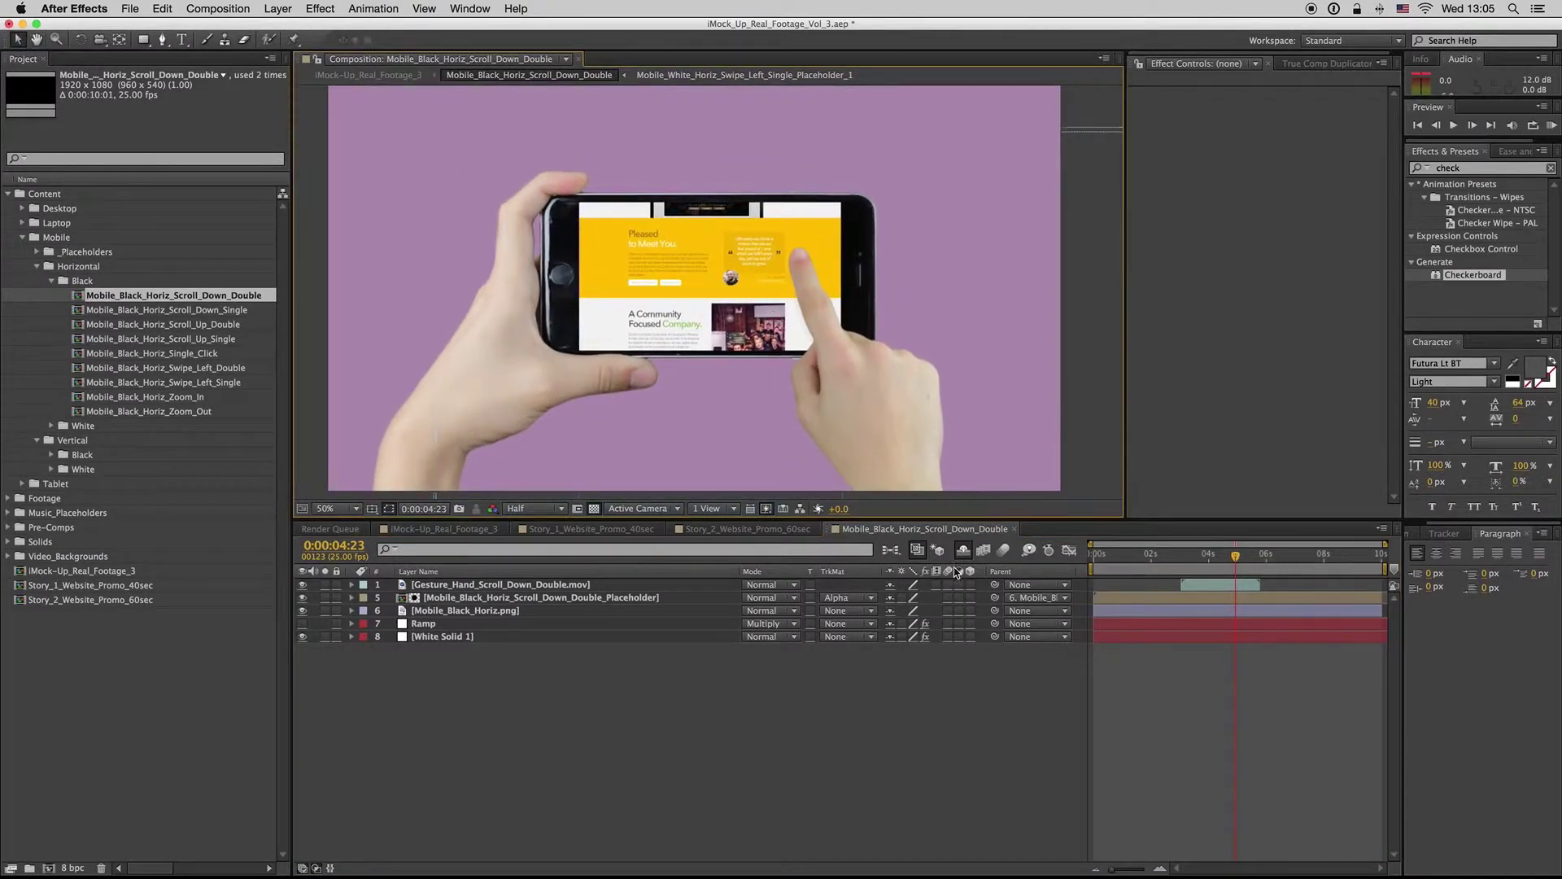
left_click_drag(1038, 526, 1038, 541)
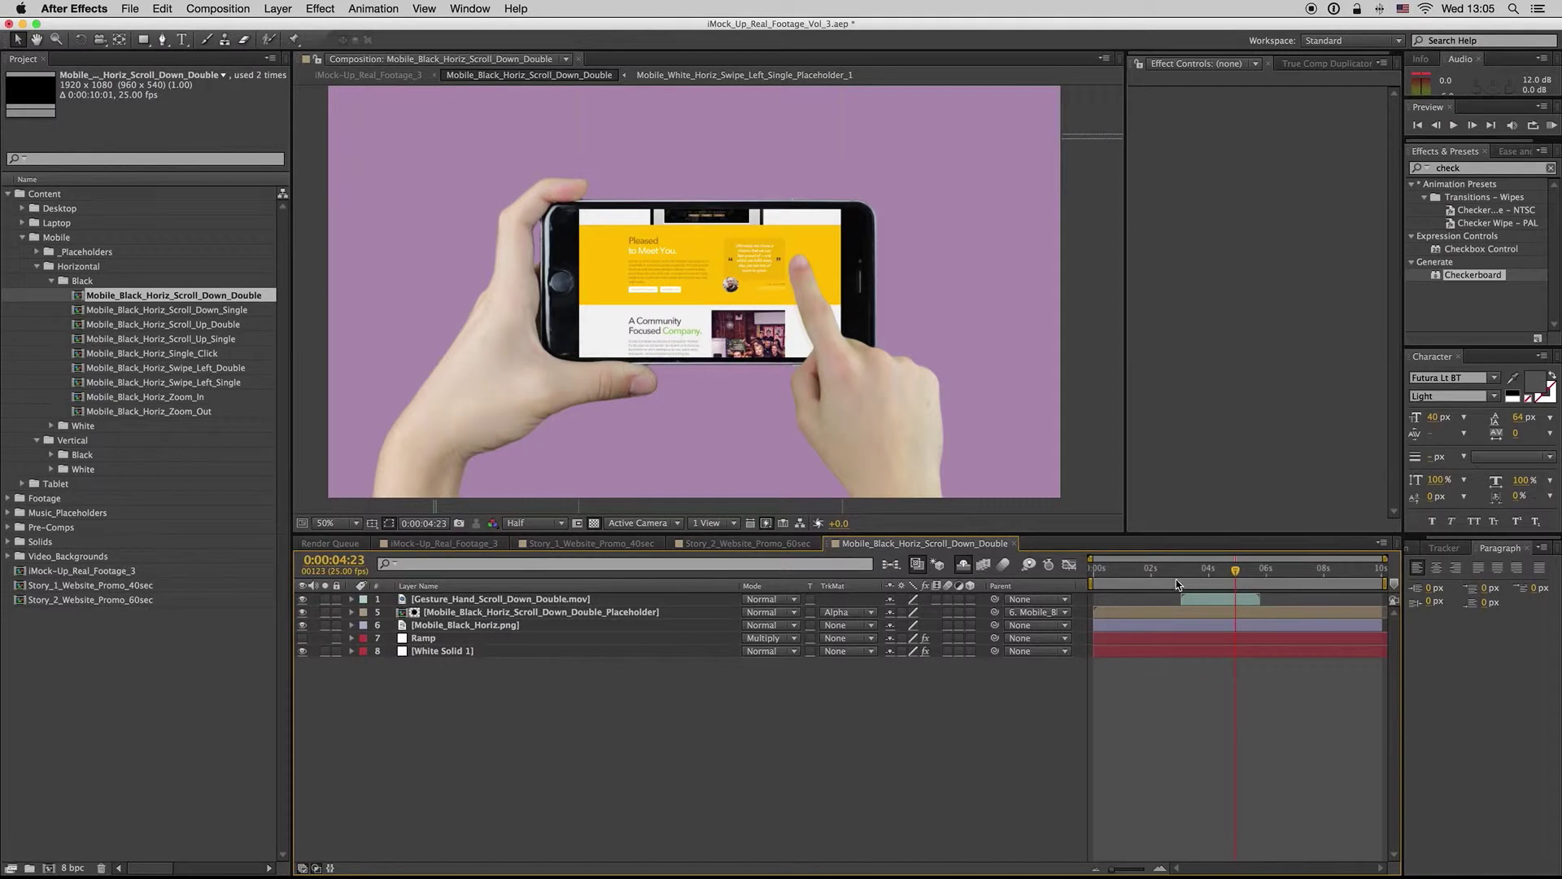
left_click_drag(1175, 585, 1230, 584)
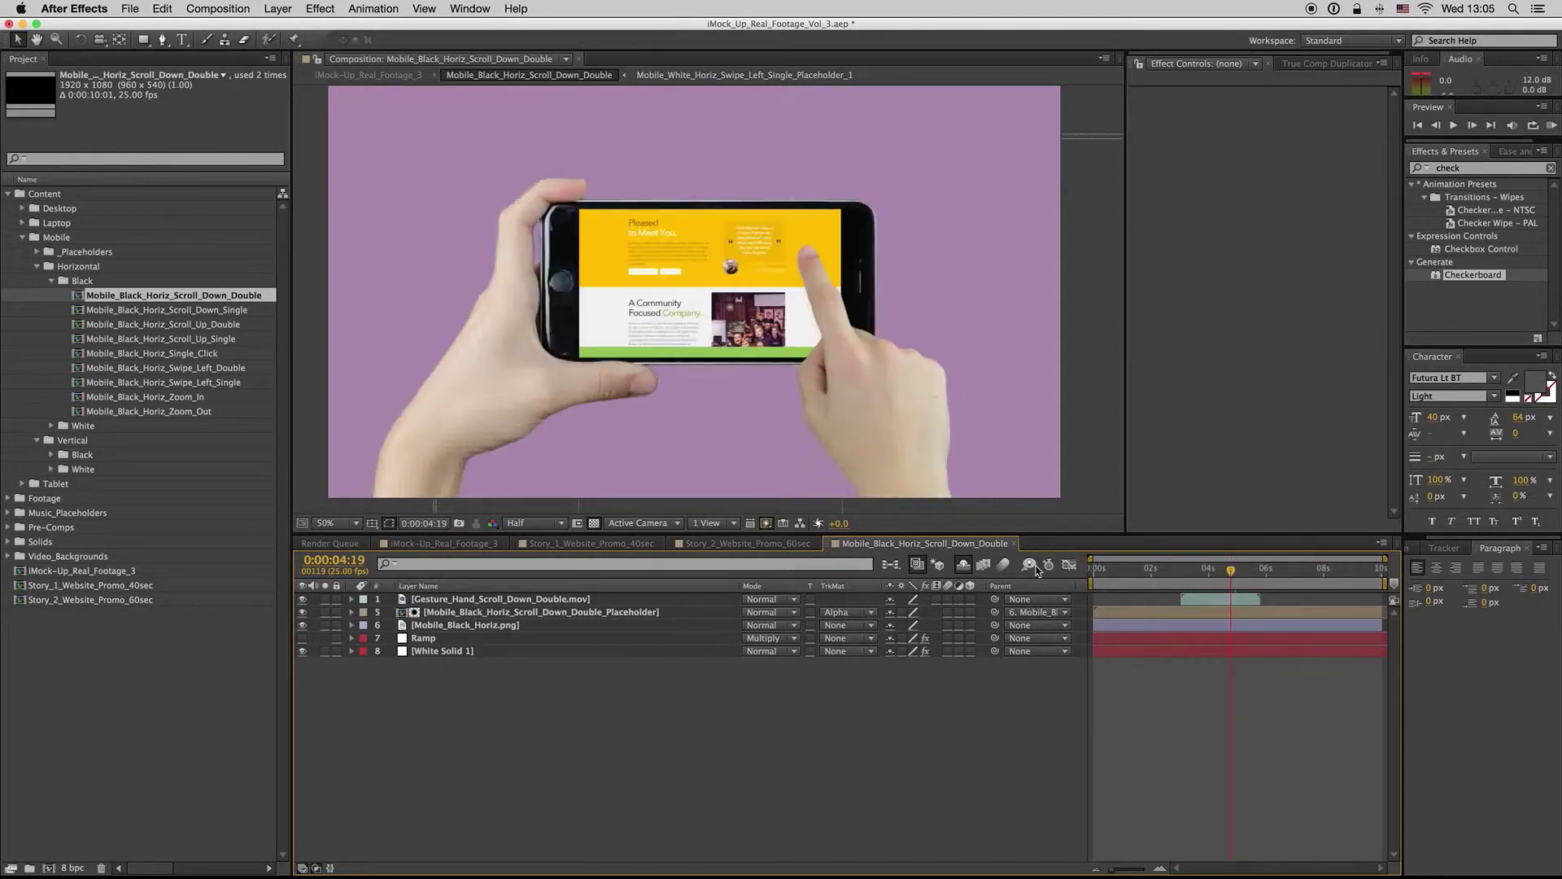
Inspect the phone placeholder precomp's Composition Settings, close it and scrub to 0:00:05:05
double_click(1140, 606)
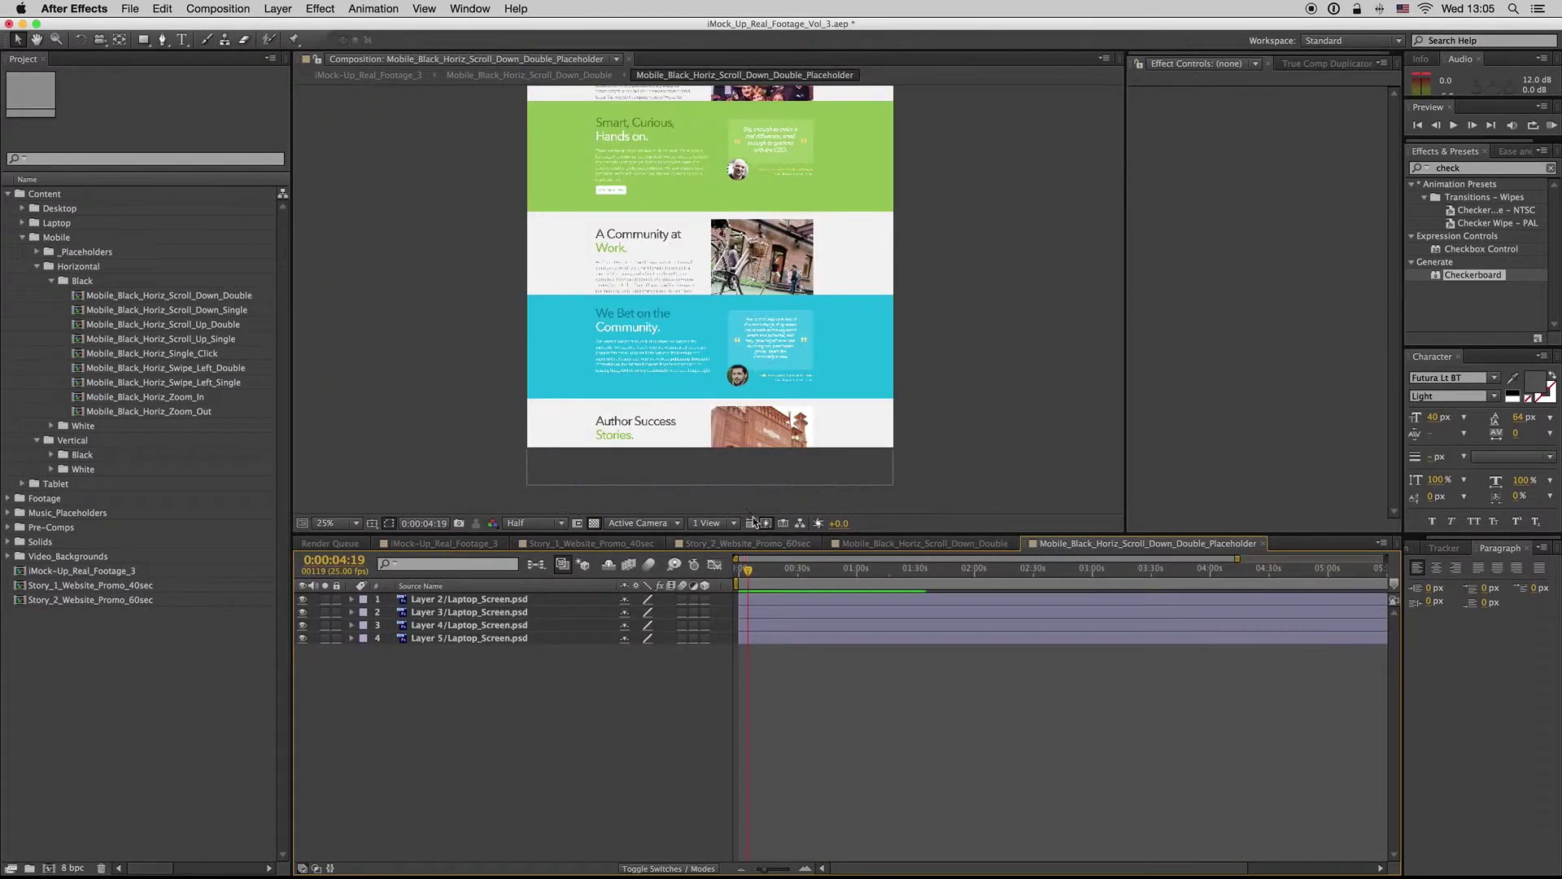
left_click(205, 8)
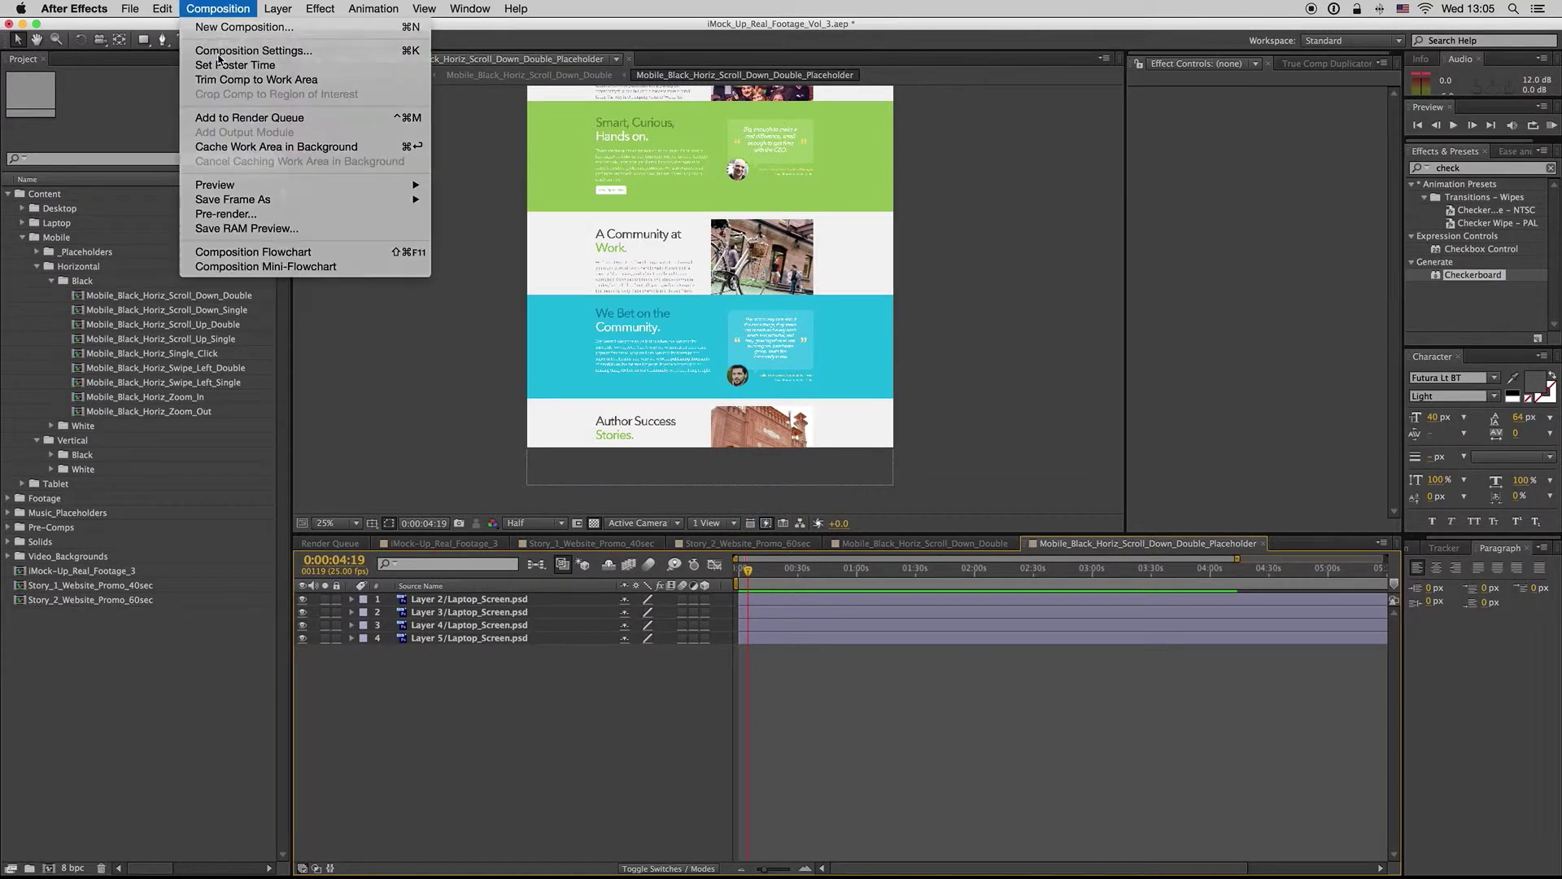
left_click(218, 50)
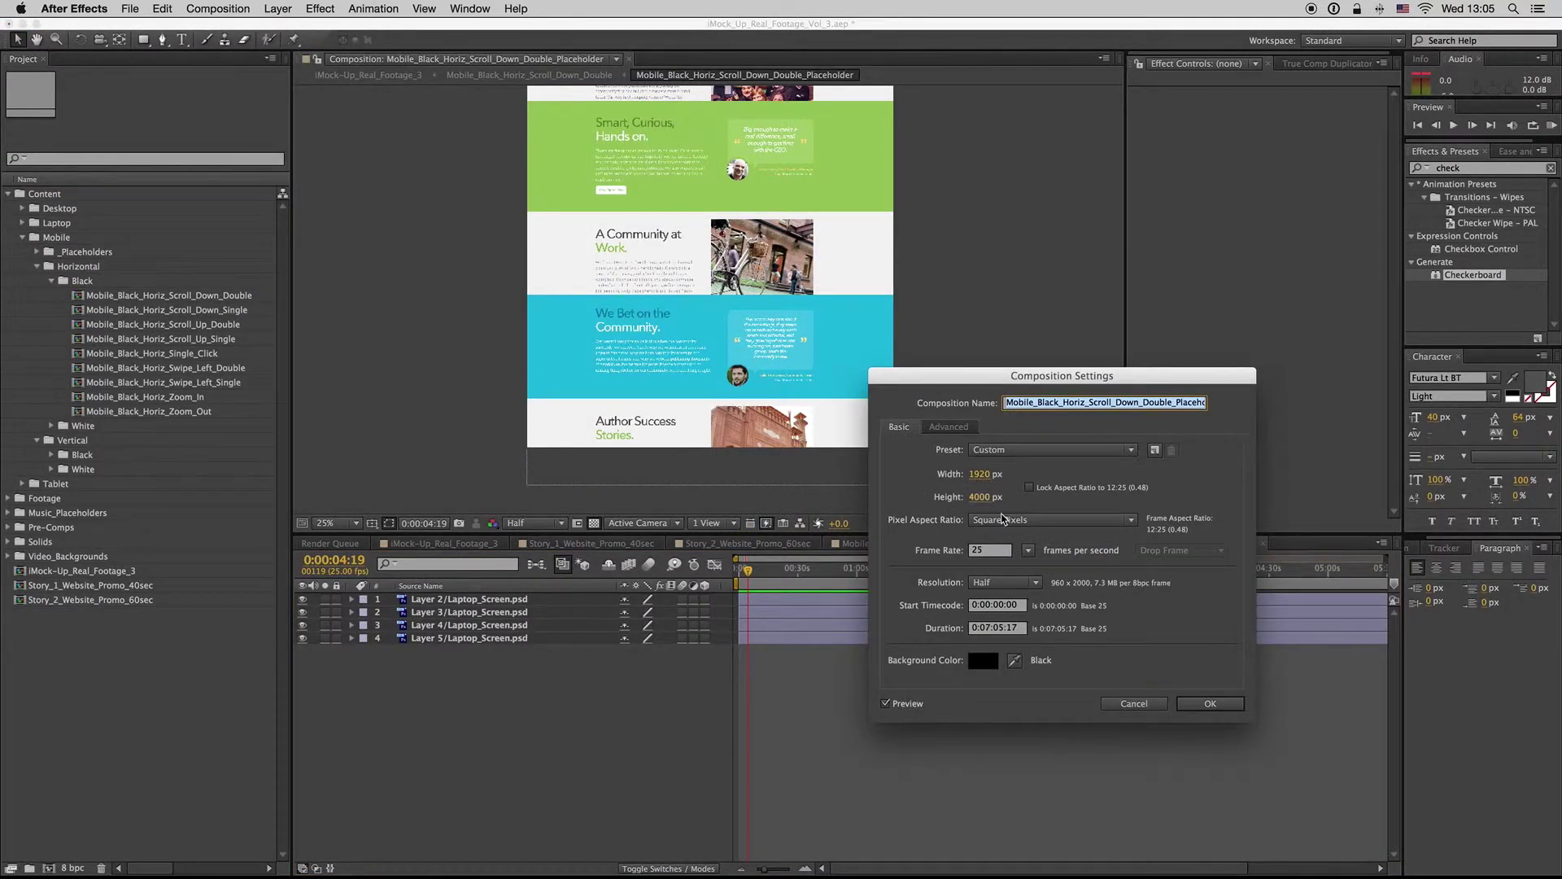
left_click(1153, 704)
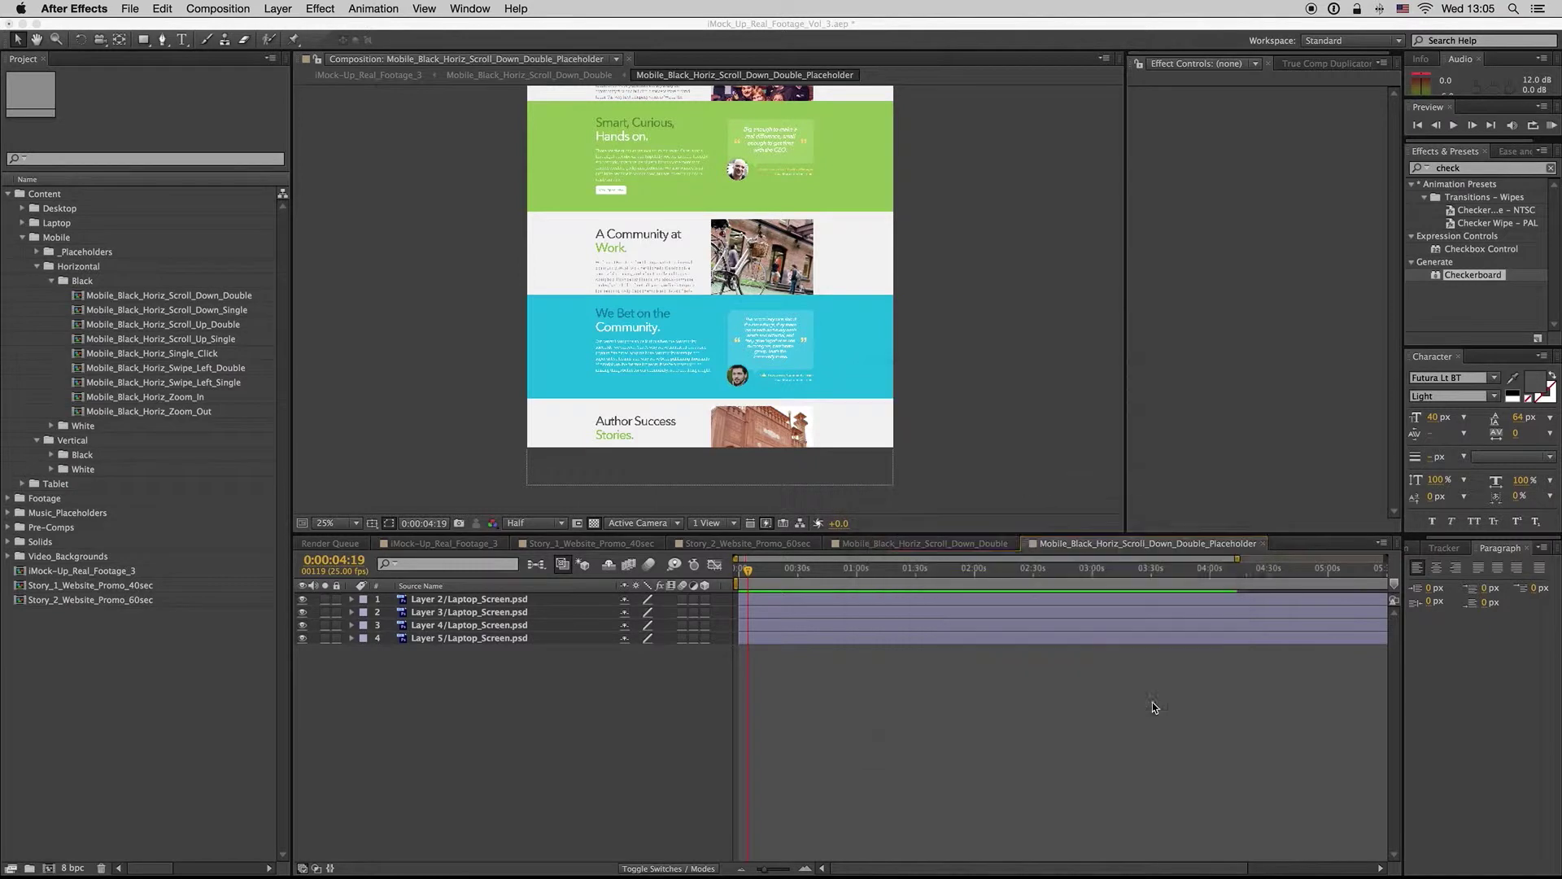
left_click(1268, 543)
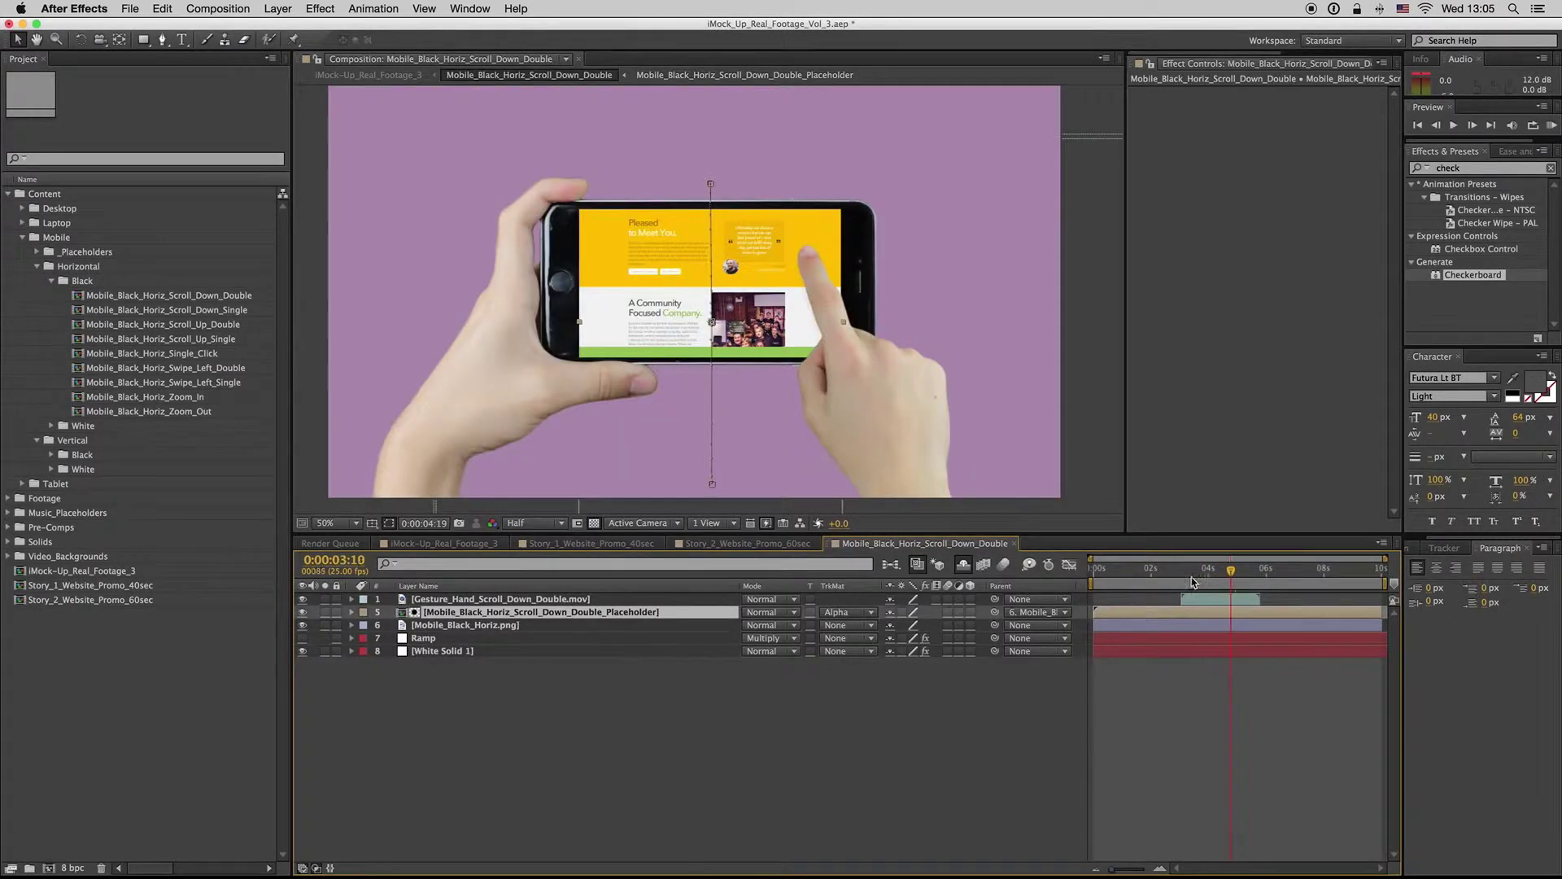
left_click_drag(1231, 572, 1260, 576)
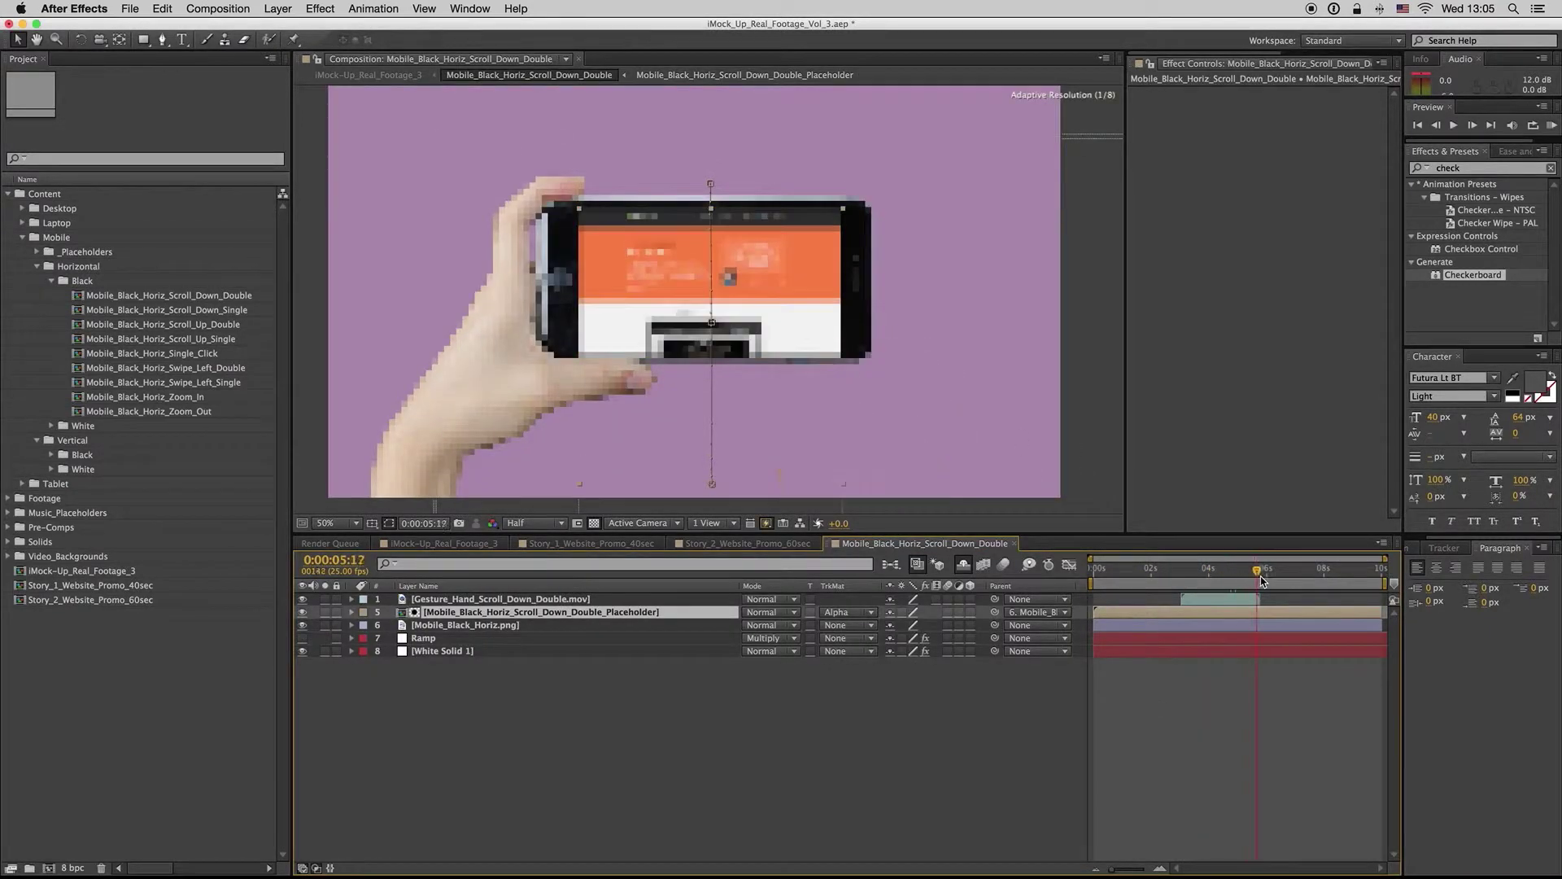
Reopen the phone screen placeholder comp and zoom out to see the whole tall page
left_click(493, 695)
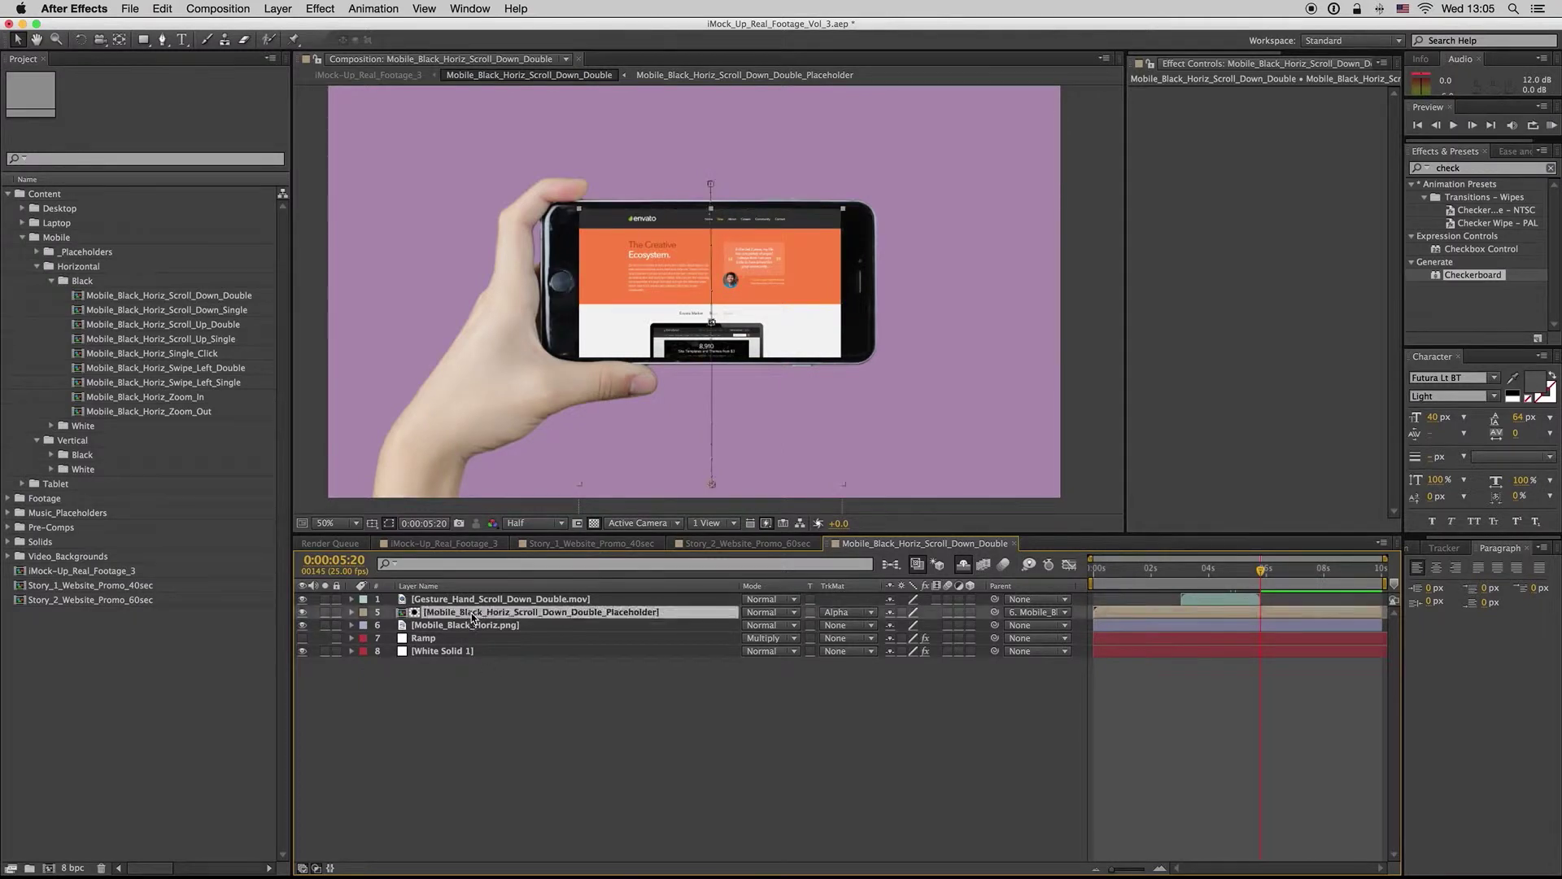
double_click(529, 612)
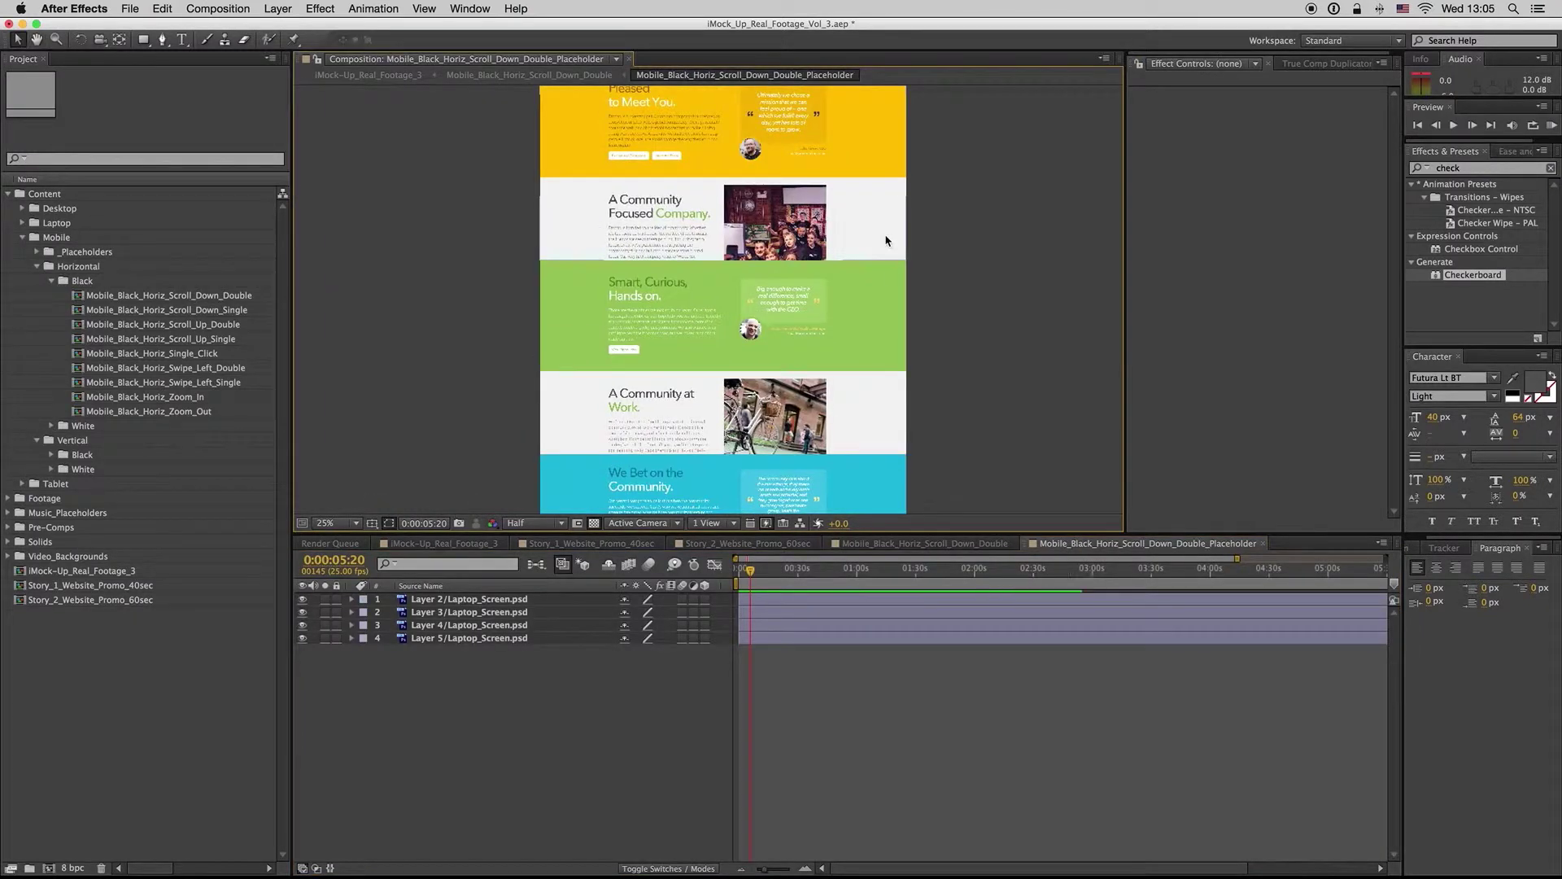
scroll(820, 220, "down", 1)
left_click_drag(820, 267, 825, 353)
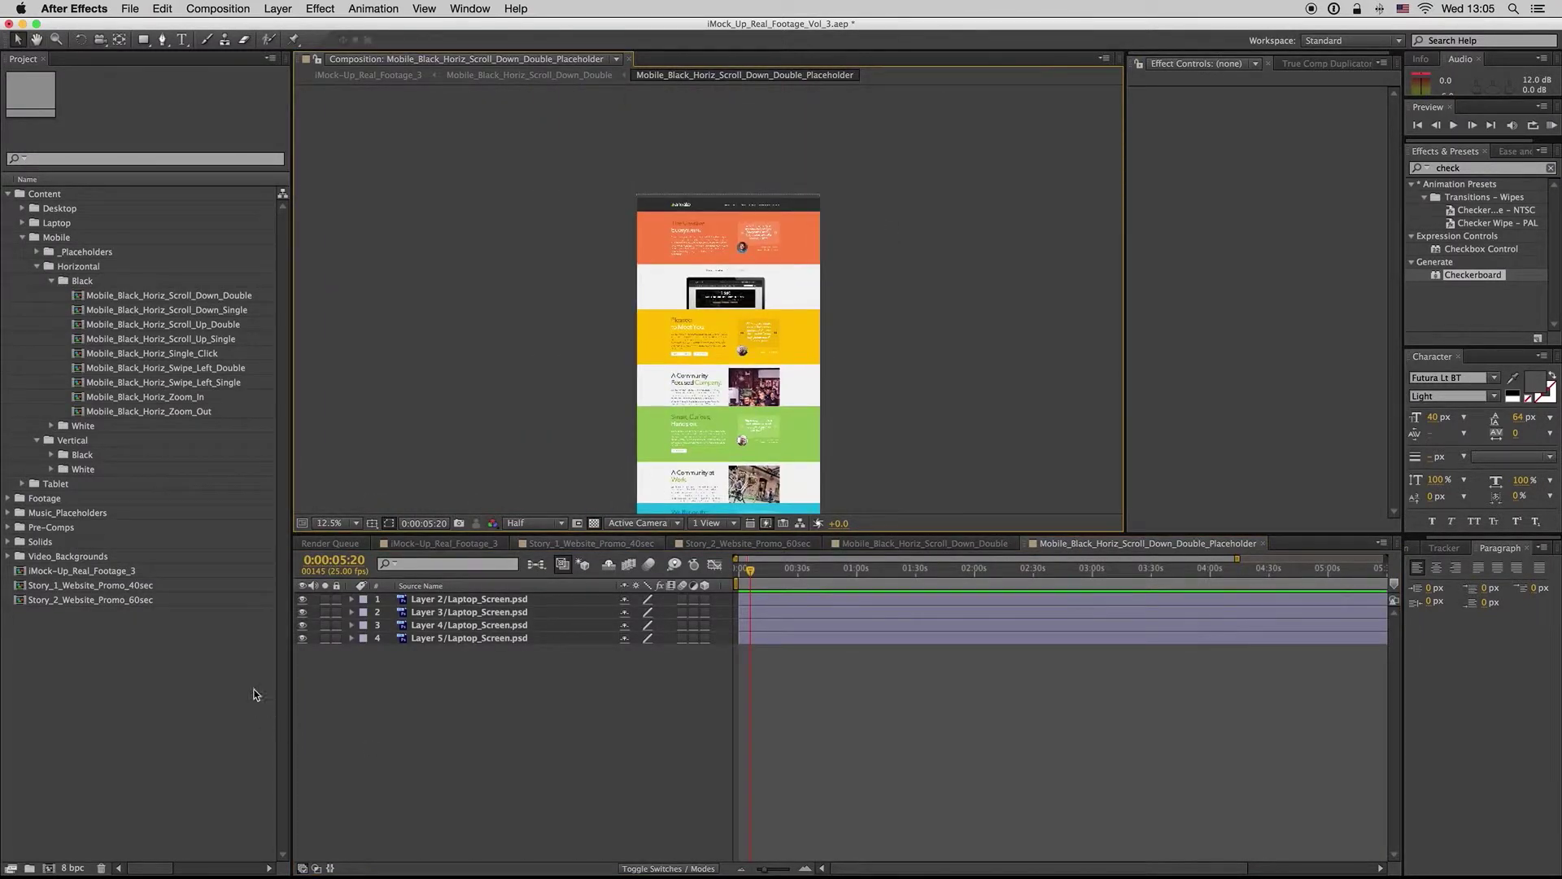
Hide the four Laptop_Screen.psd section layers, then show each again: yellow, green, cyan
left_click_drag(302, 599, 300, 625)
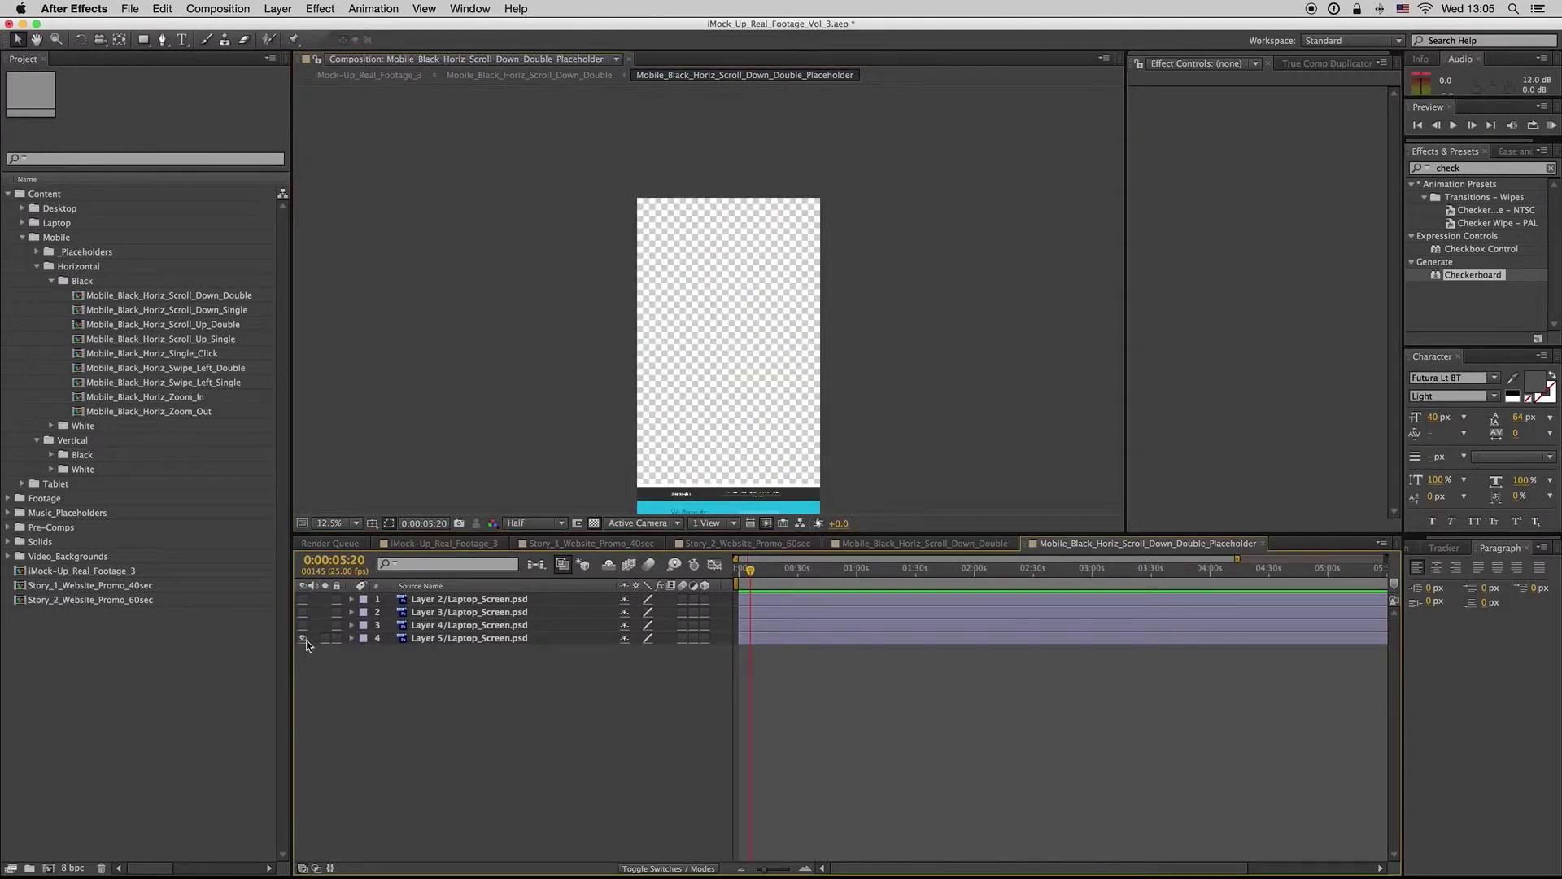
left_click(302, 638)
left_click(302, 599)
left_click(444, 604)
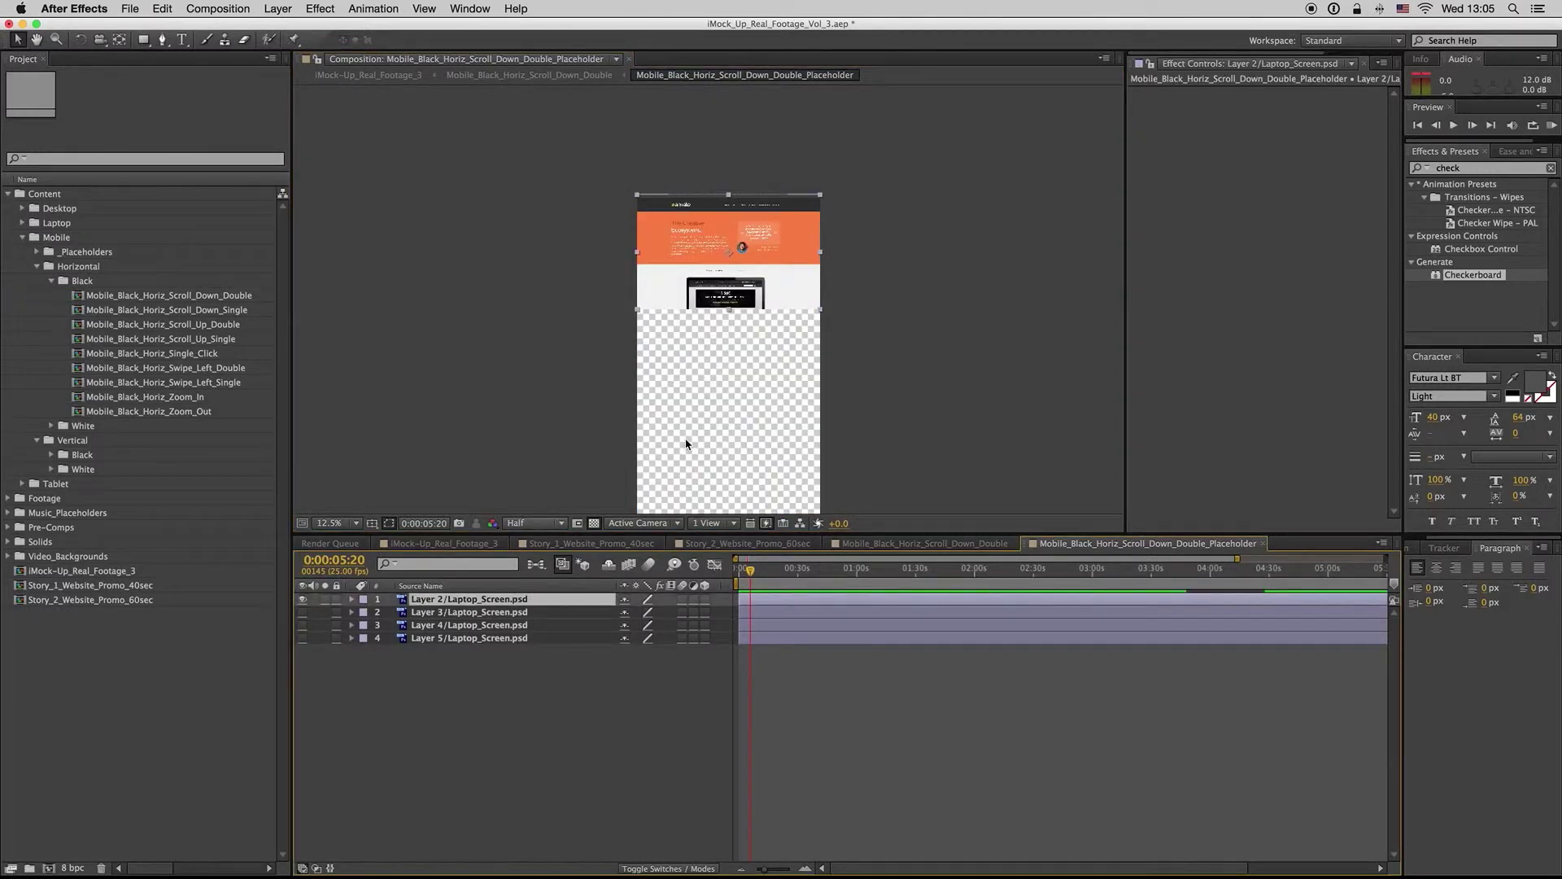
left_click(302, 612)
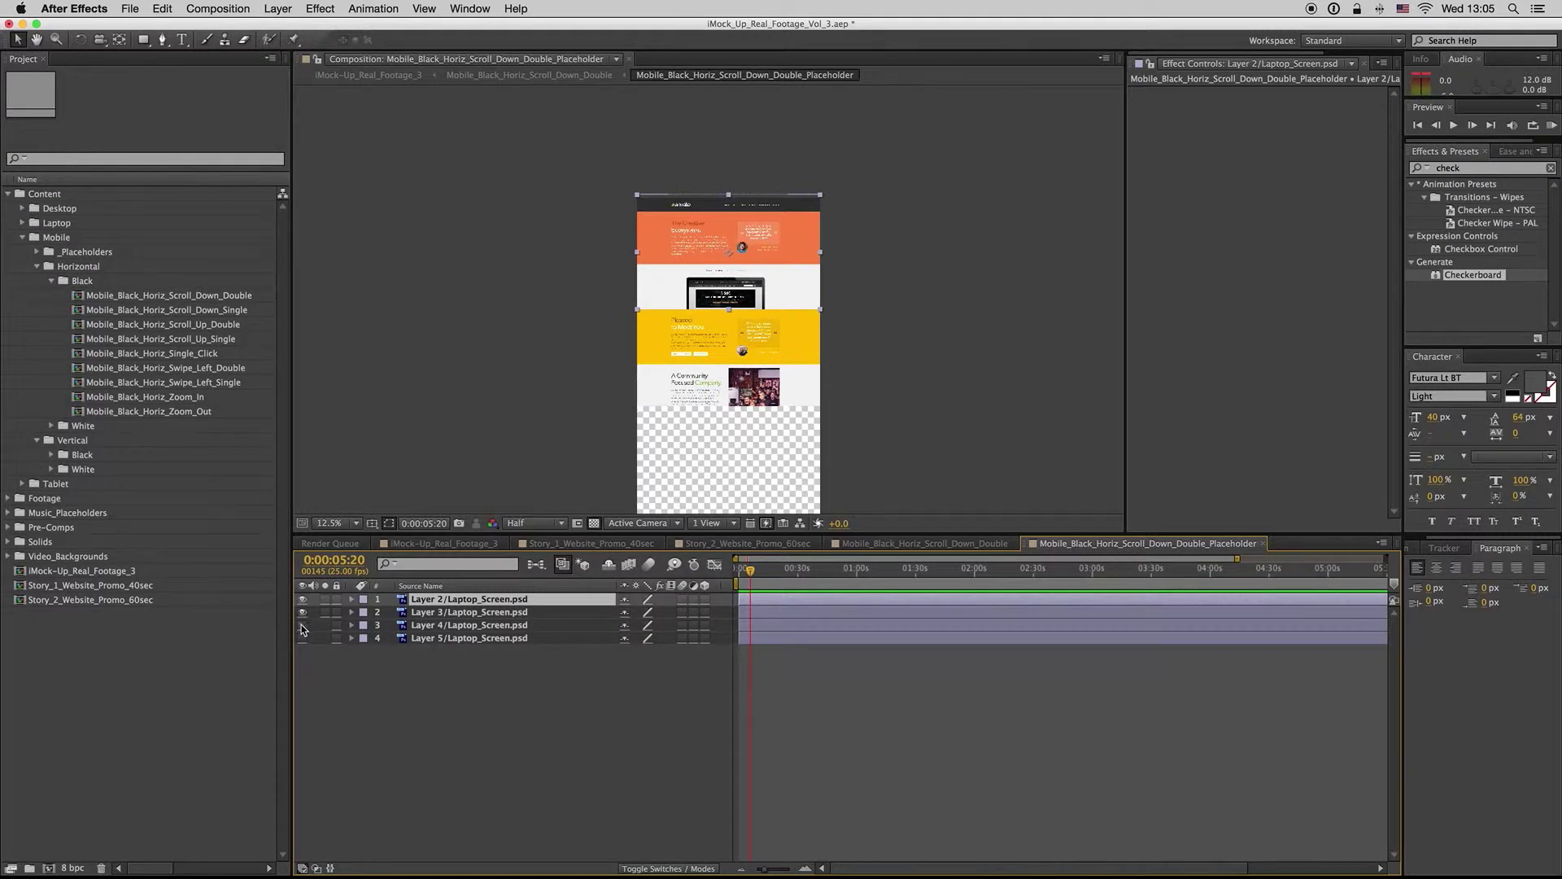
left_click(302, 624)
left_click(301, 638)
scroll(960, 297, "down", 3)
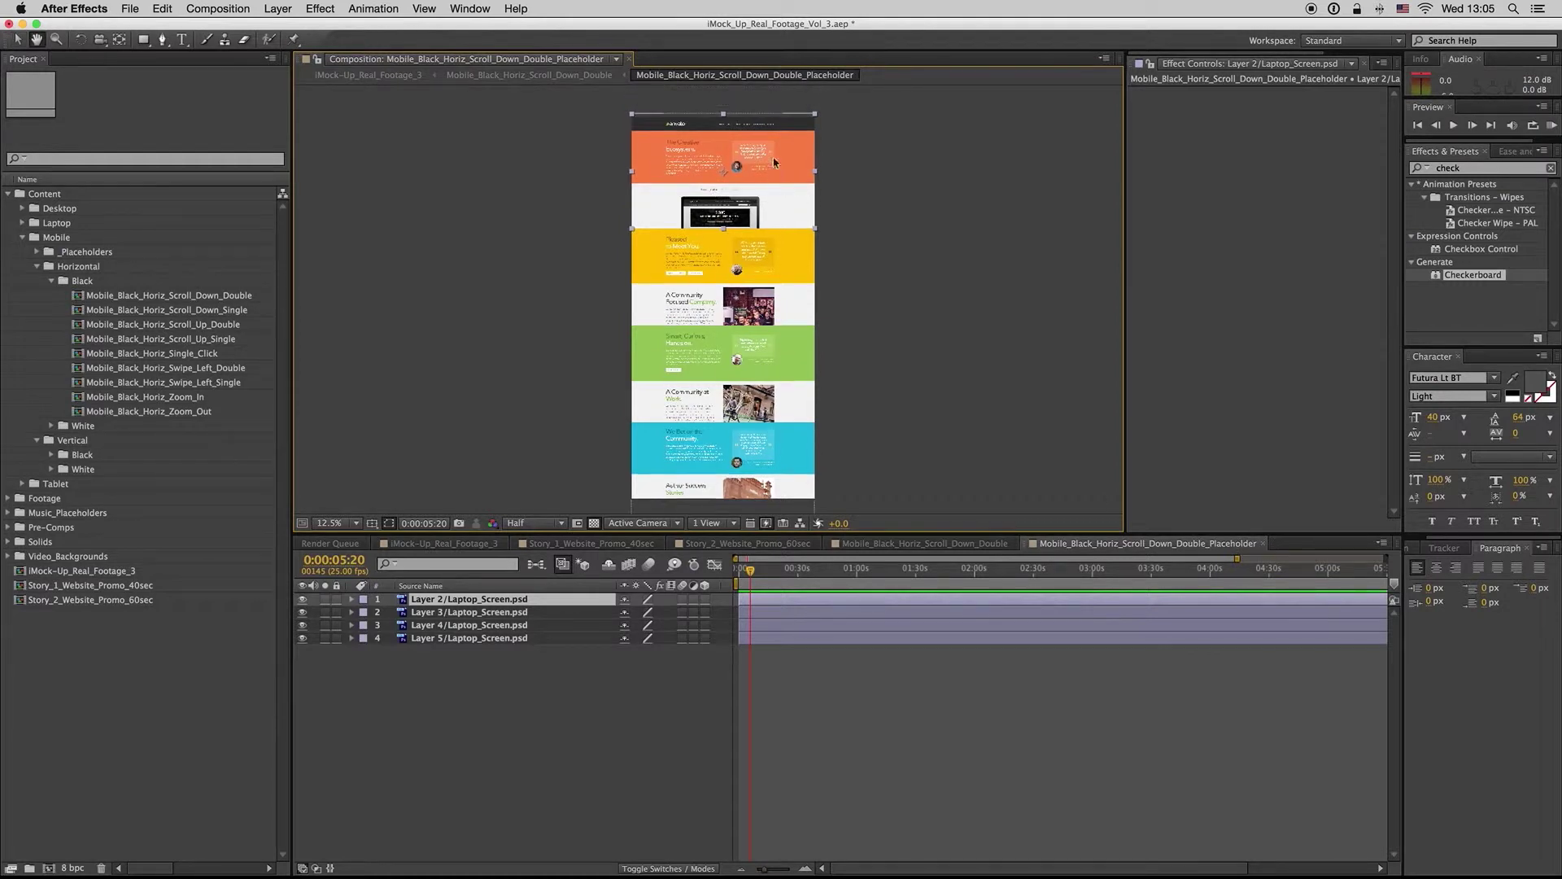
Change White Solid 1's fill to the website orange with the eyedropper and preview to 0:00:06:04
left_click(1264, 543)
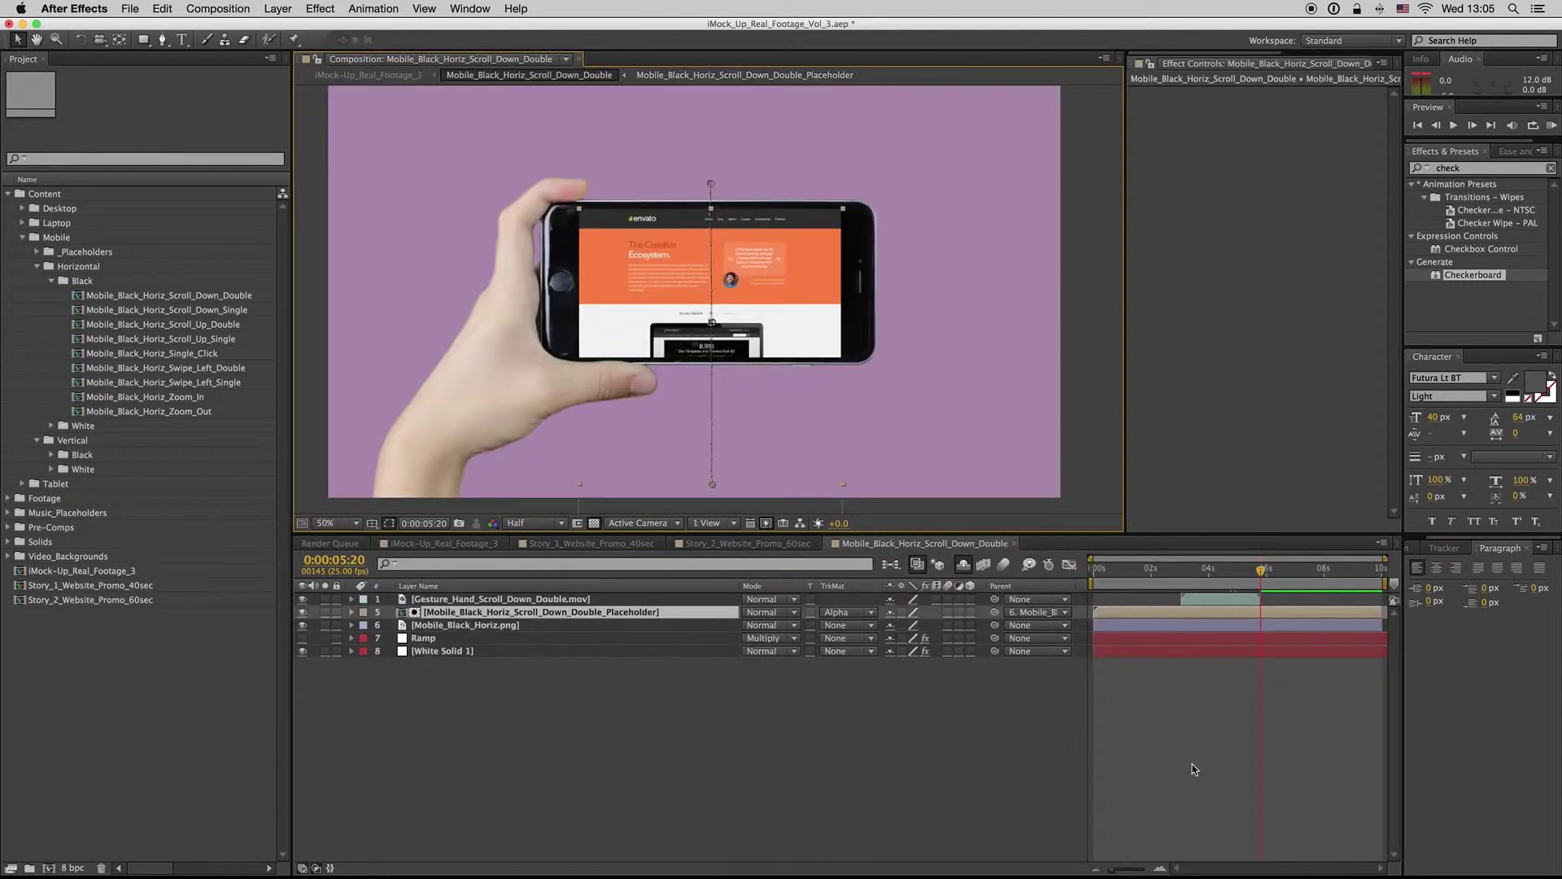
left_click(477, 666)
left_click(432, 654)
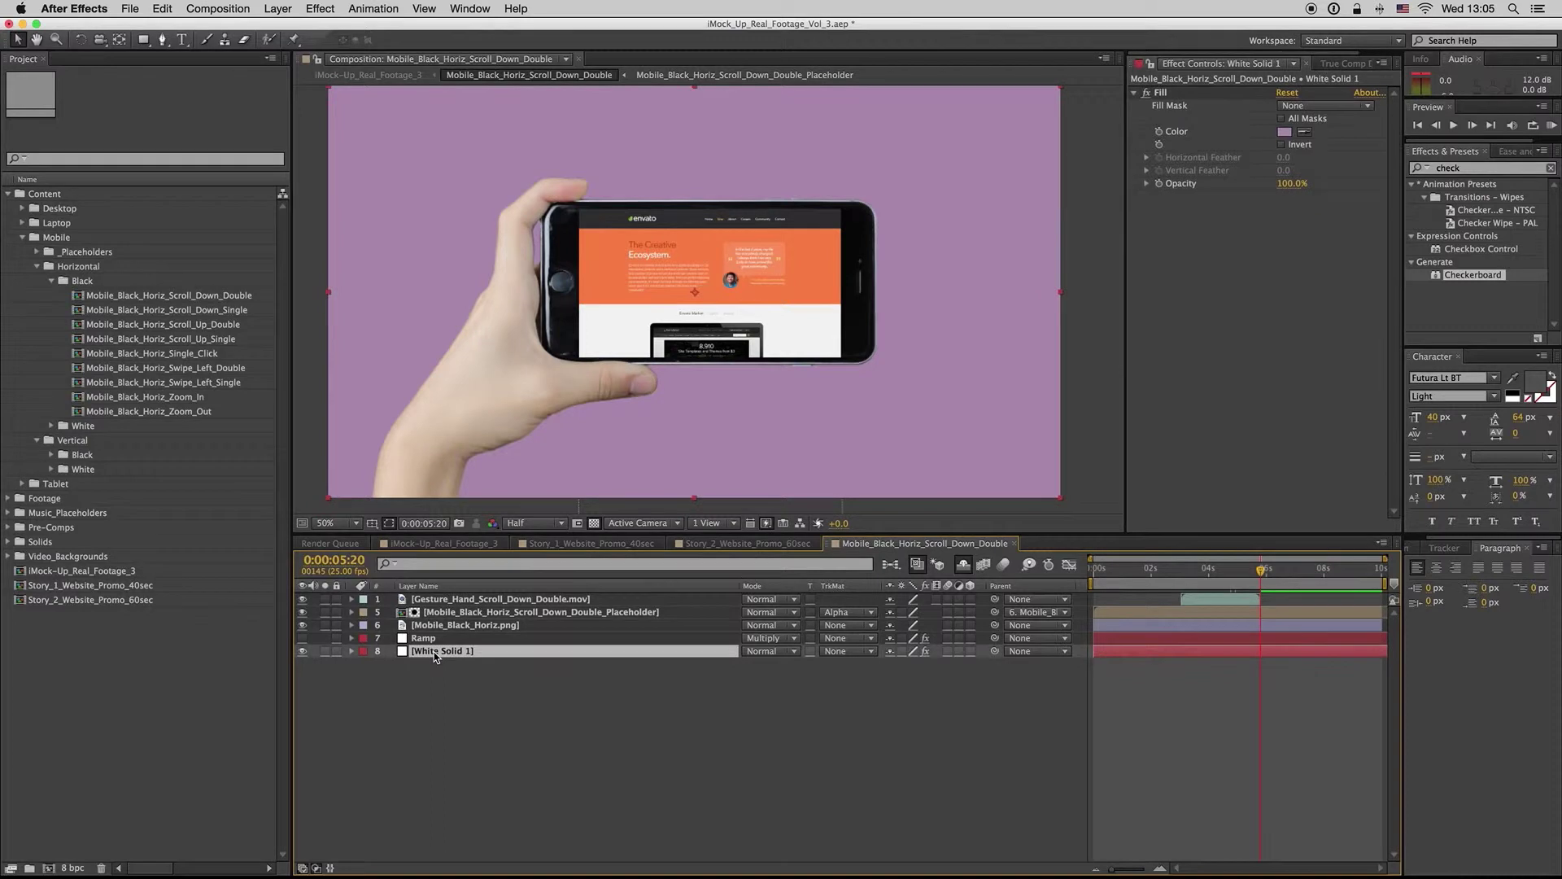
left_click(1304, 131)
left_click(797, 280)
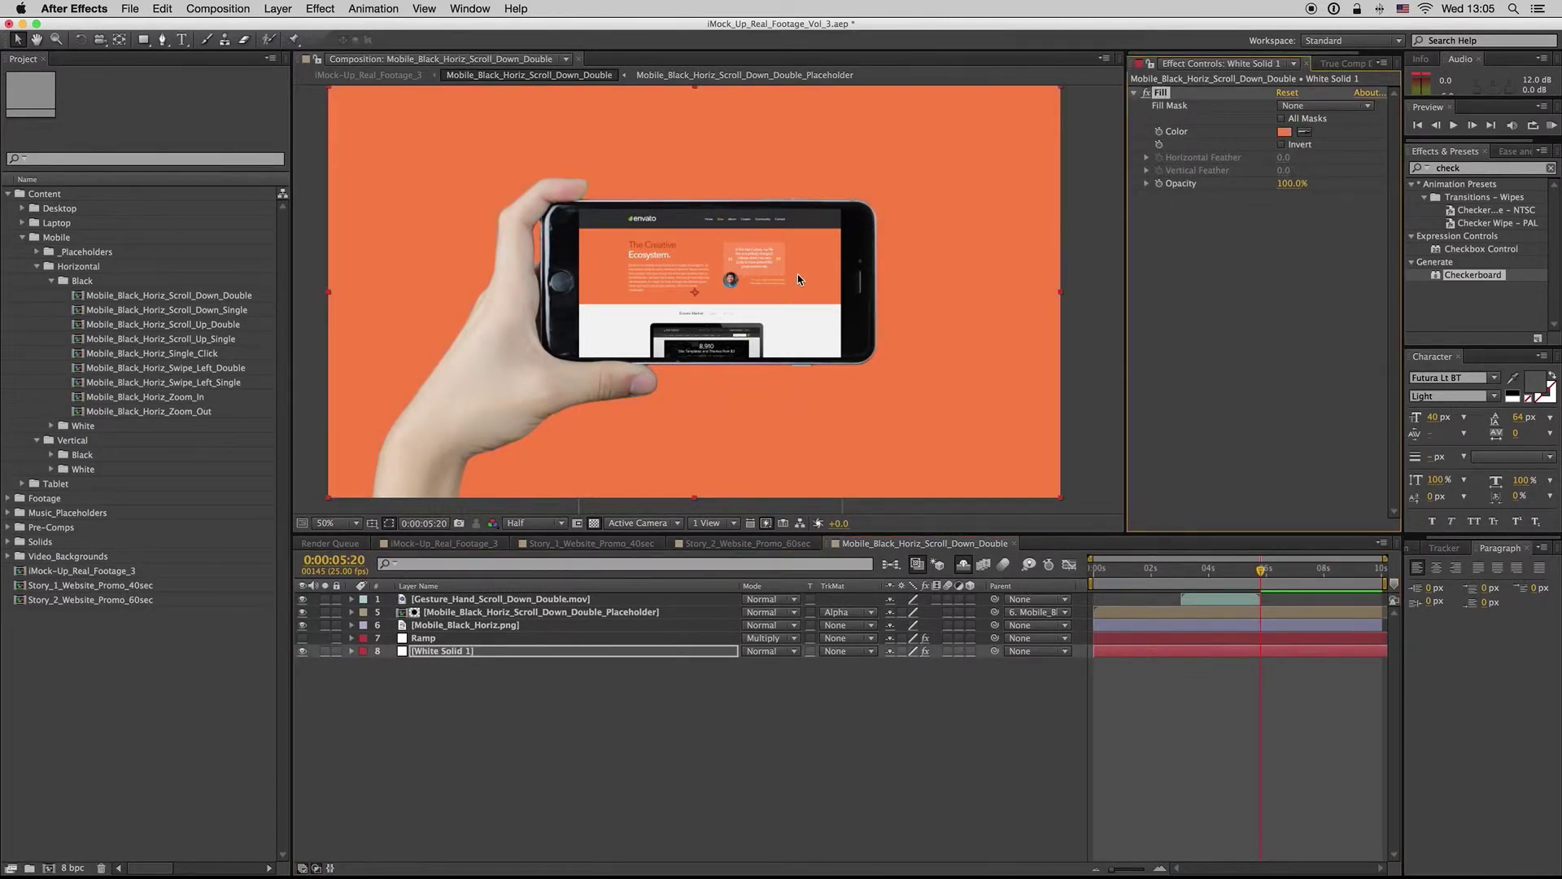
left_click_drag(1188, 572, 1270, 573)
Toggle the Ramp vignette on and off, then expand the Video_Backgrounds folder
left_click(345, 661)
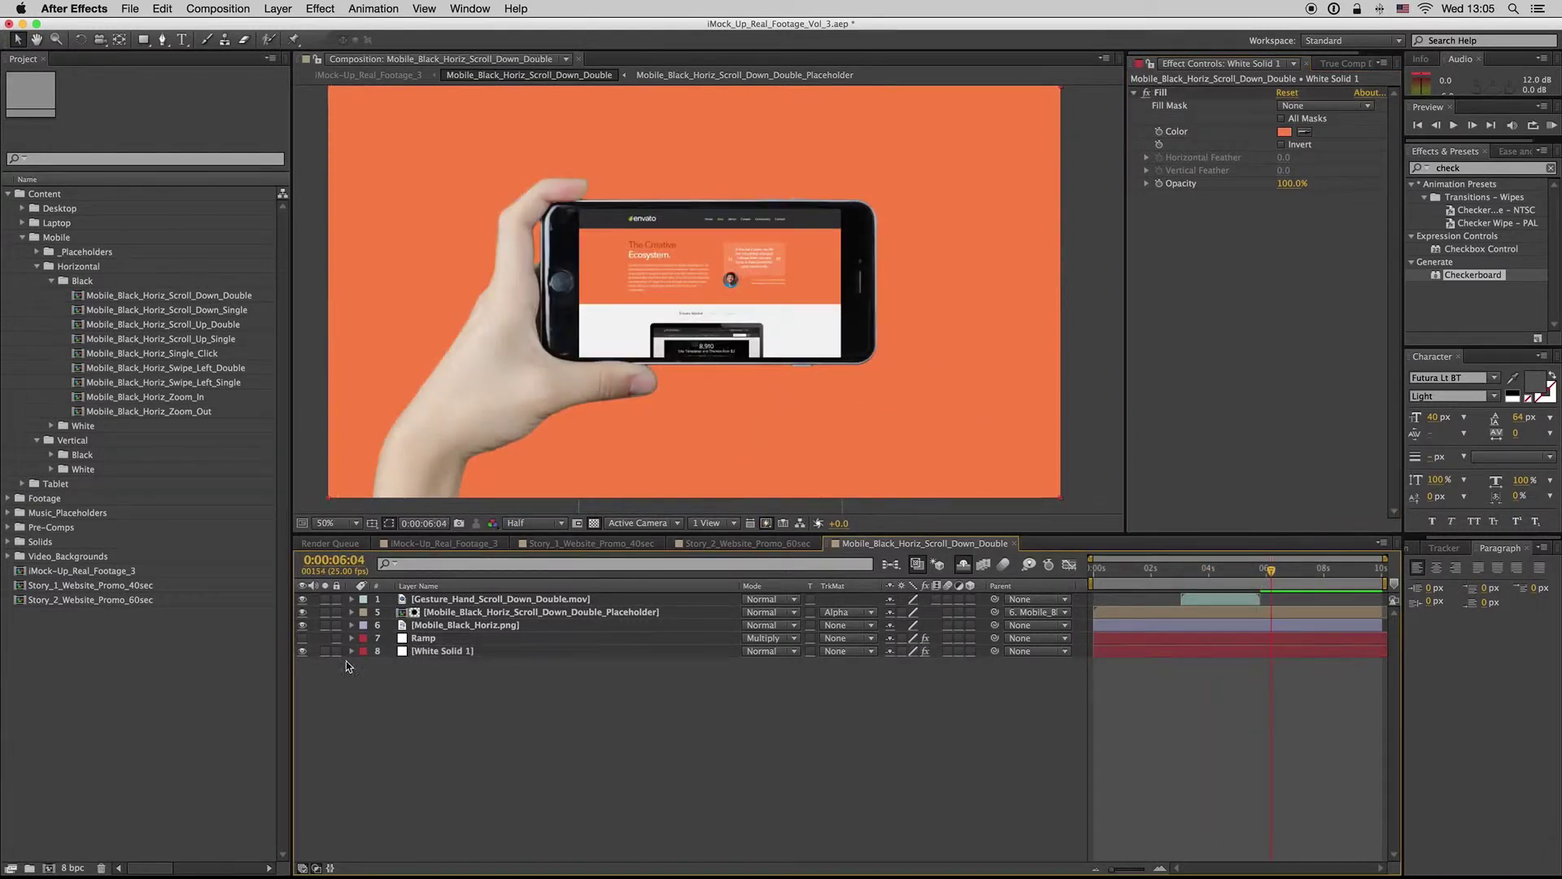
left_click(304, 639)
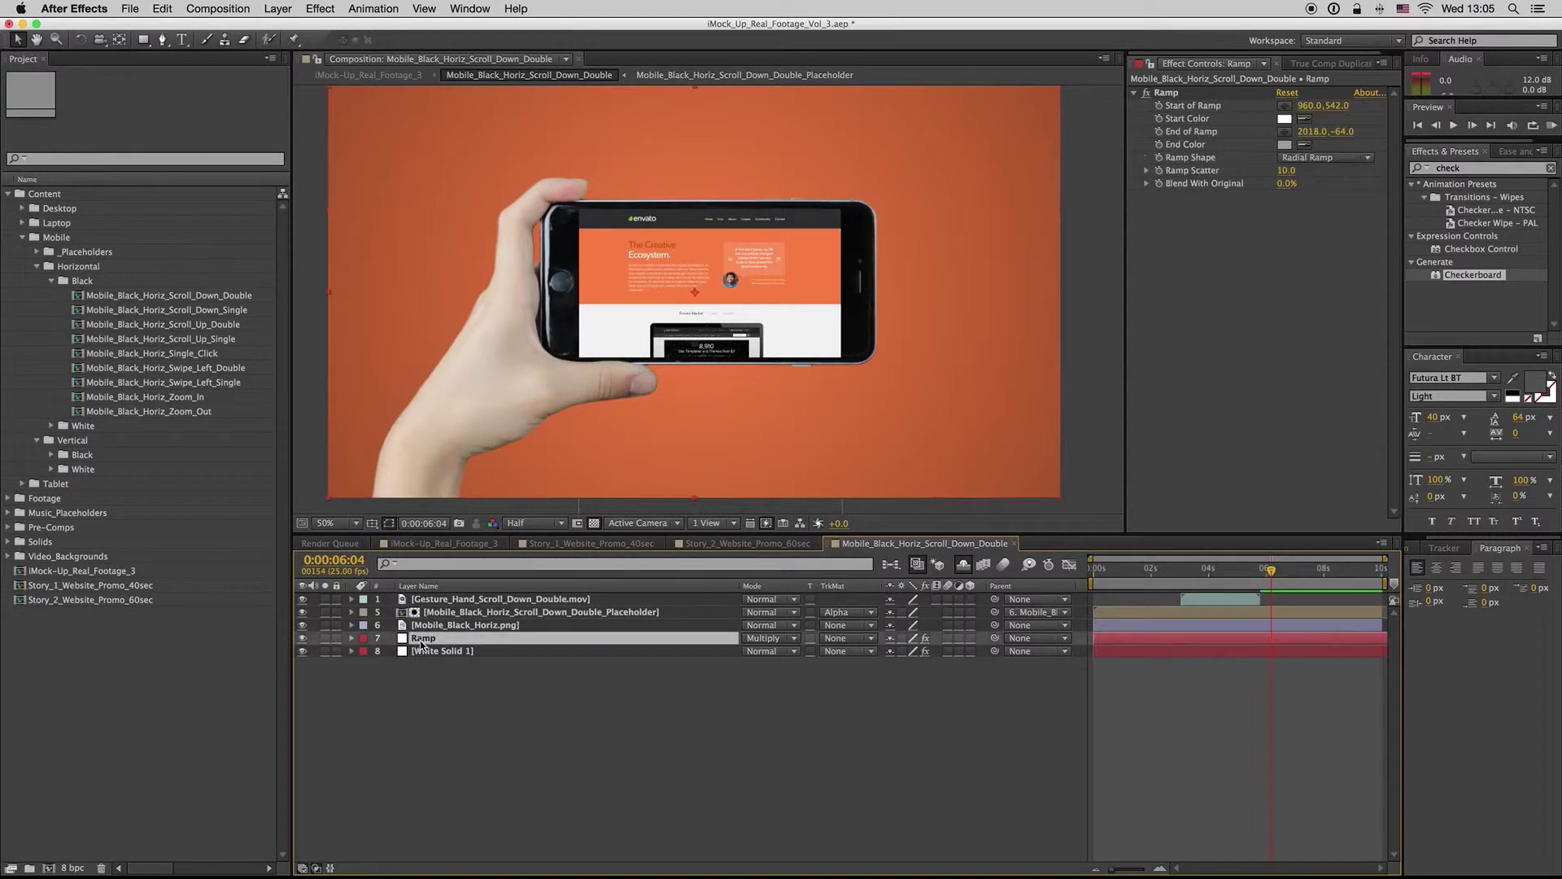
left_click(303, 638)
left_click(463, 689)
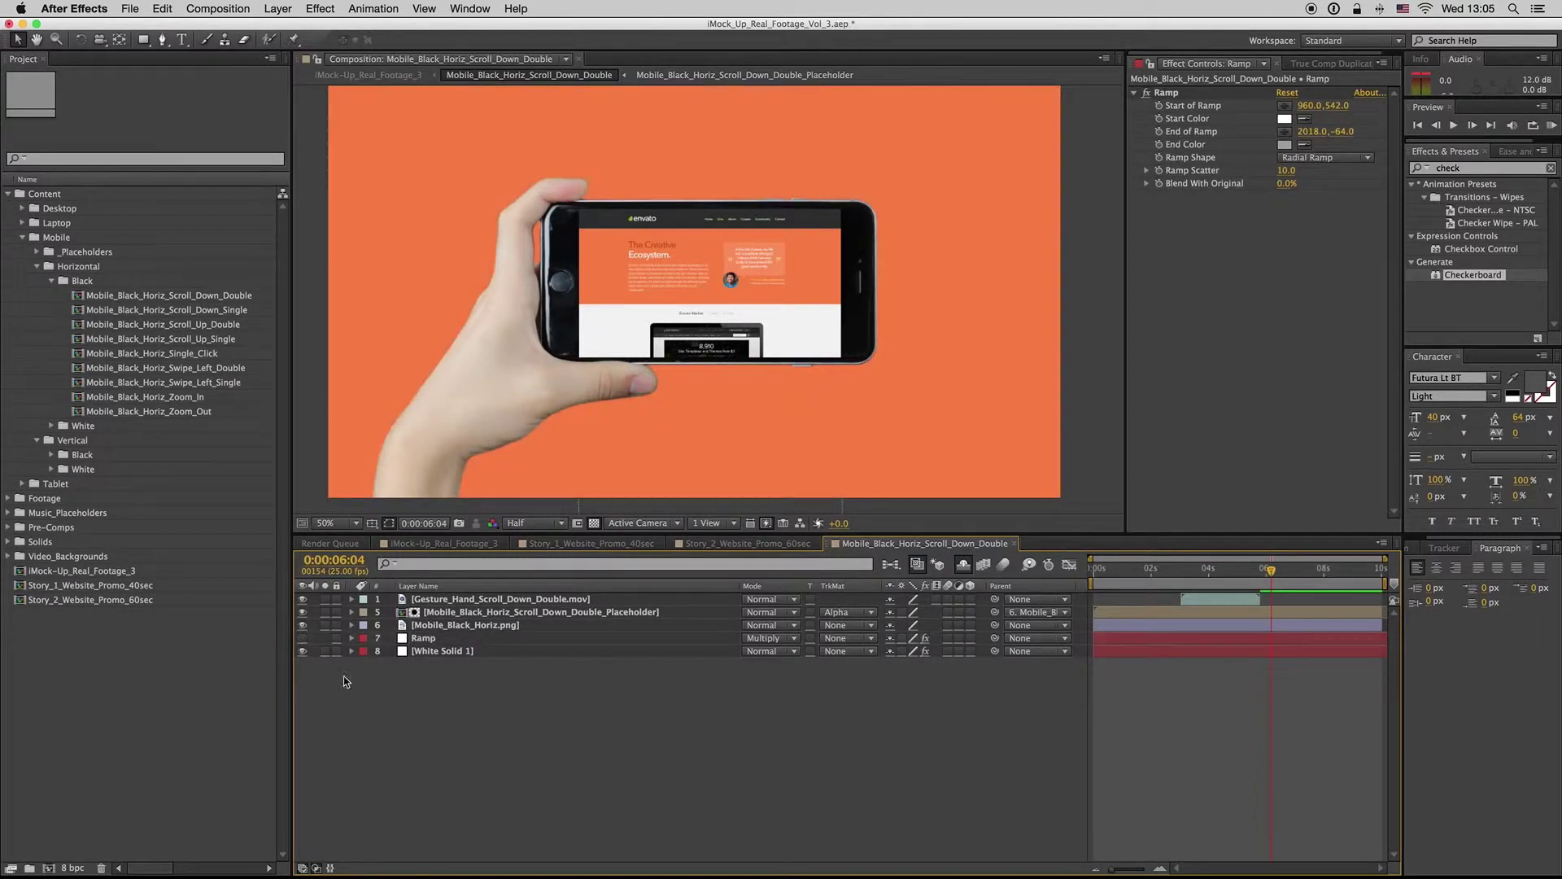
left_click(7, 557)
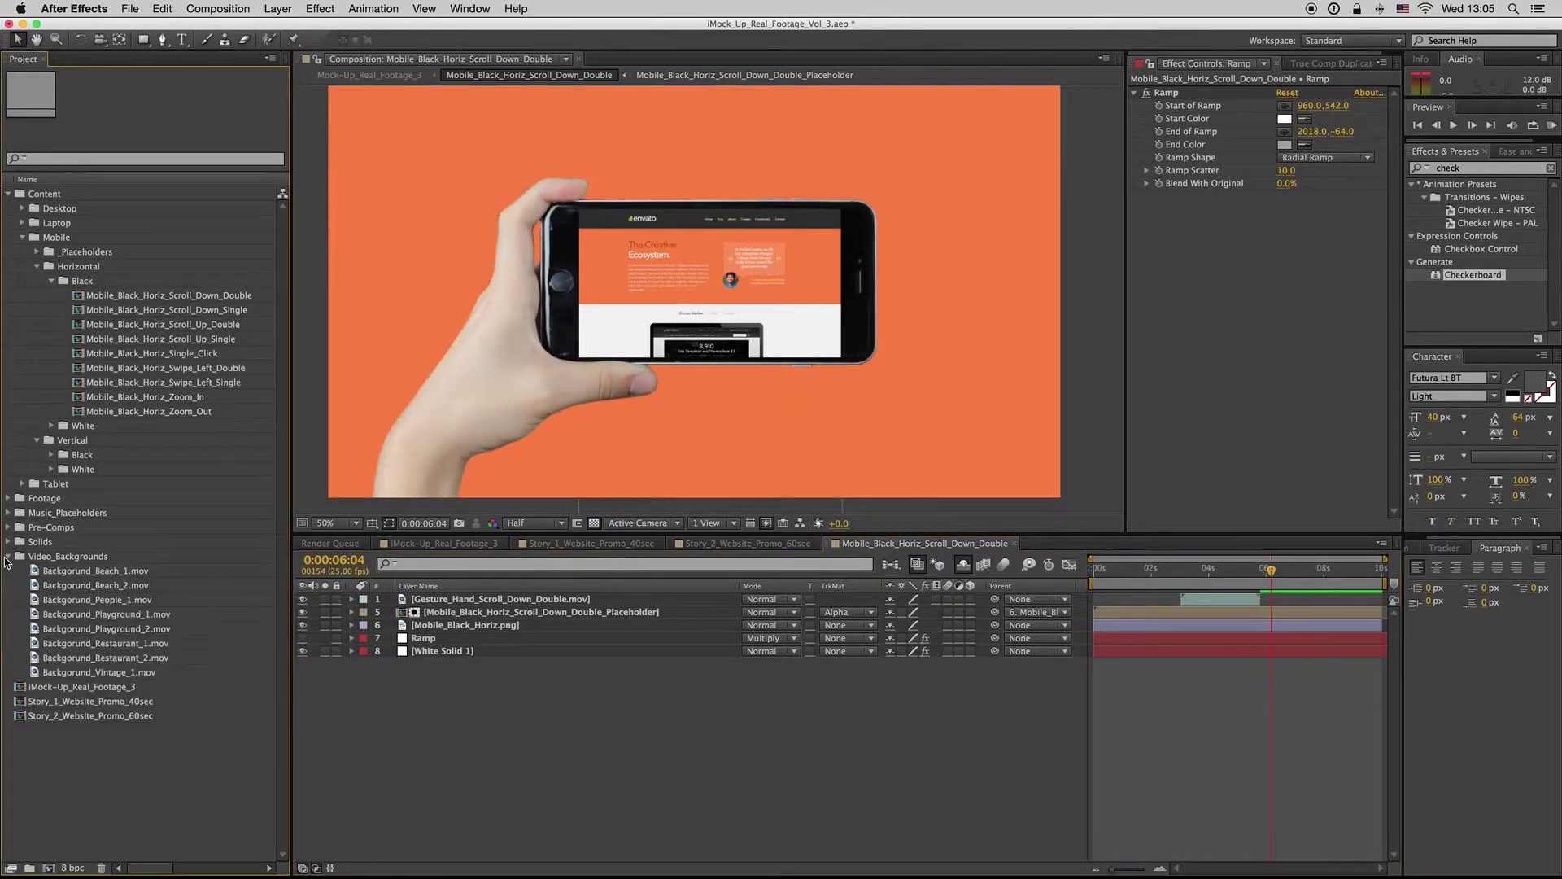
Add Backgorund_Beach_1.mov as the bottom layer, hide White Solid 1 and preview over the beach
left_click(84, 575)
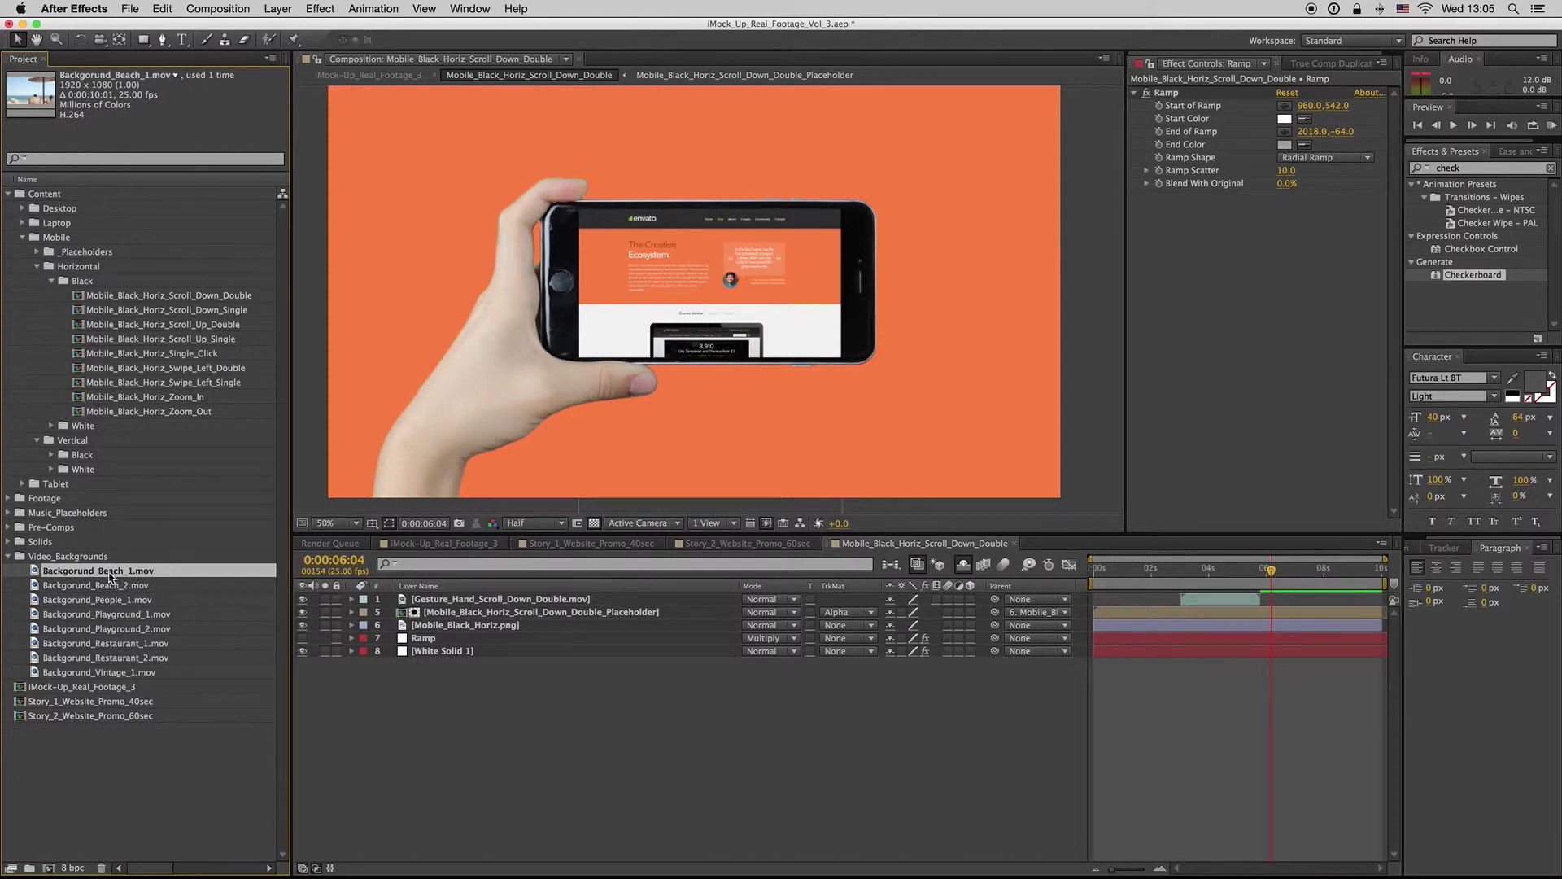
left_click_drag(109, 577, 443, 687)
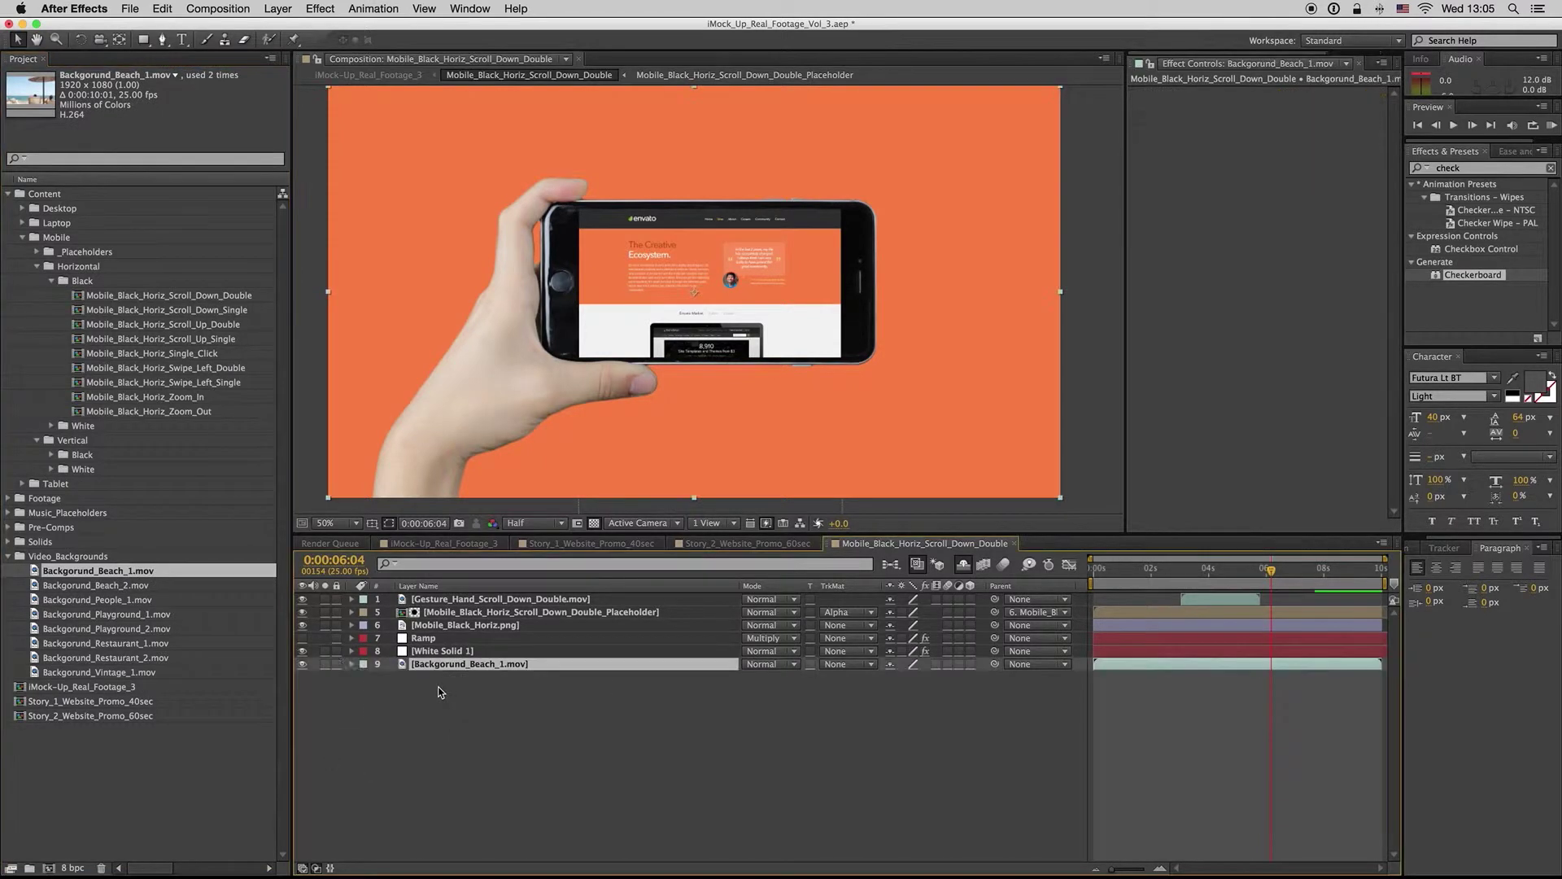
left_click(301, 651)
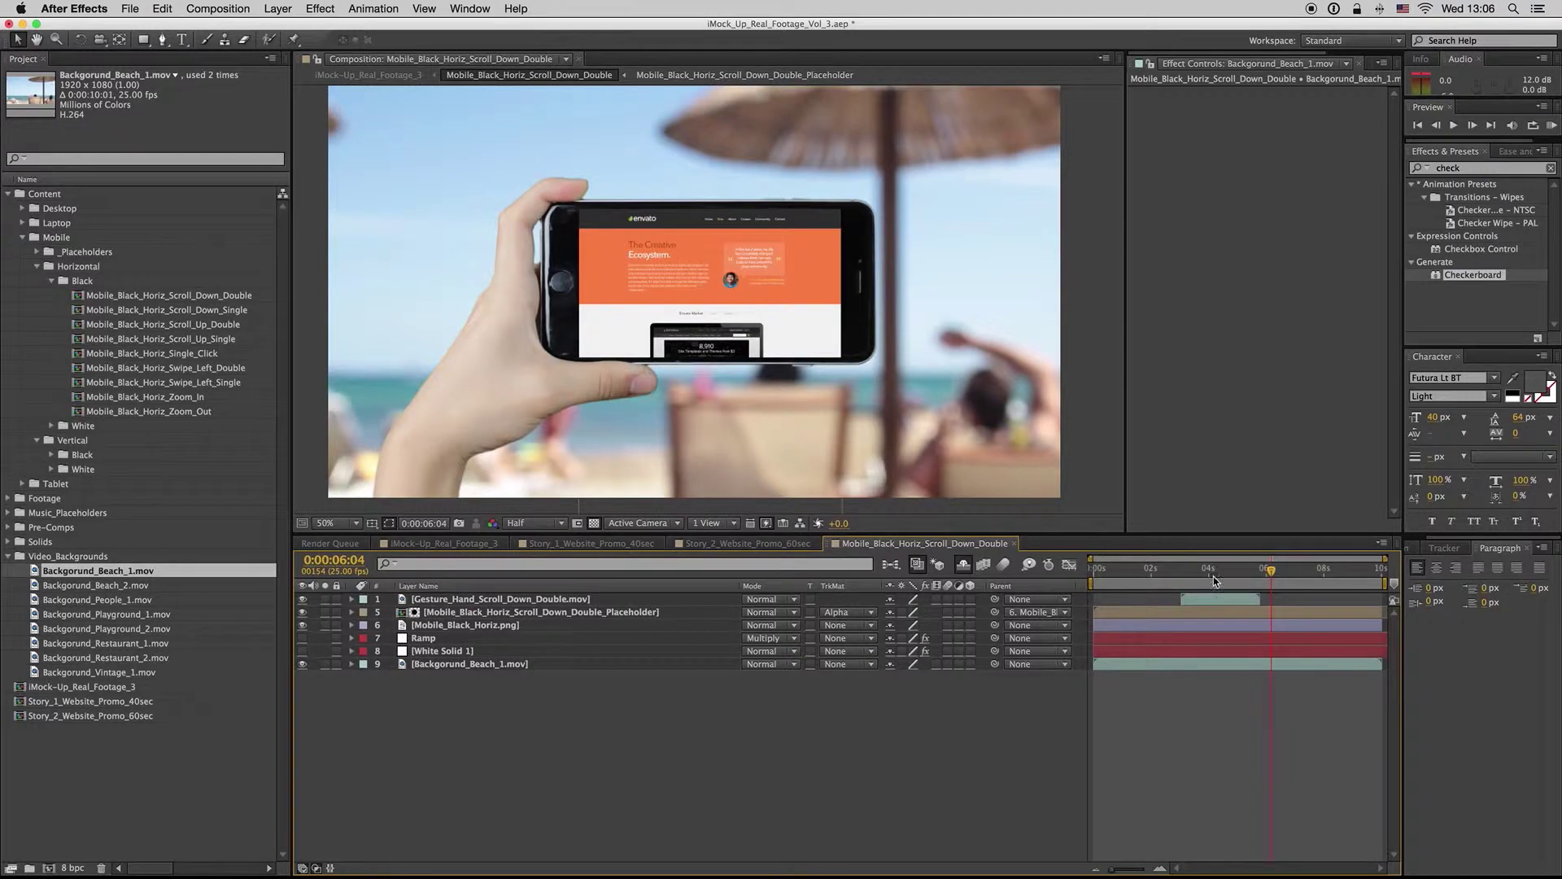
left_click_drag(1182, 576, 1263, 574)
left_click(499, 665)
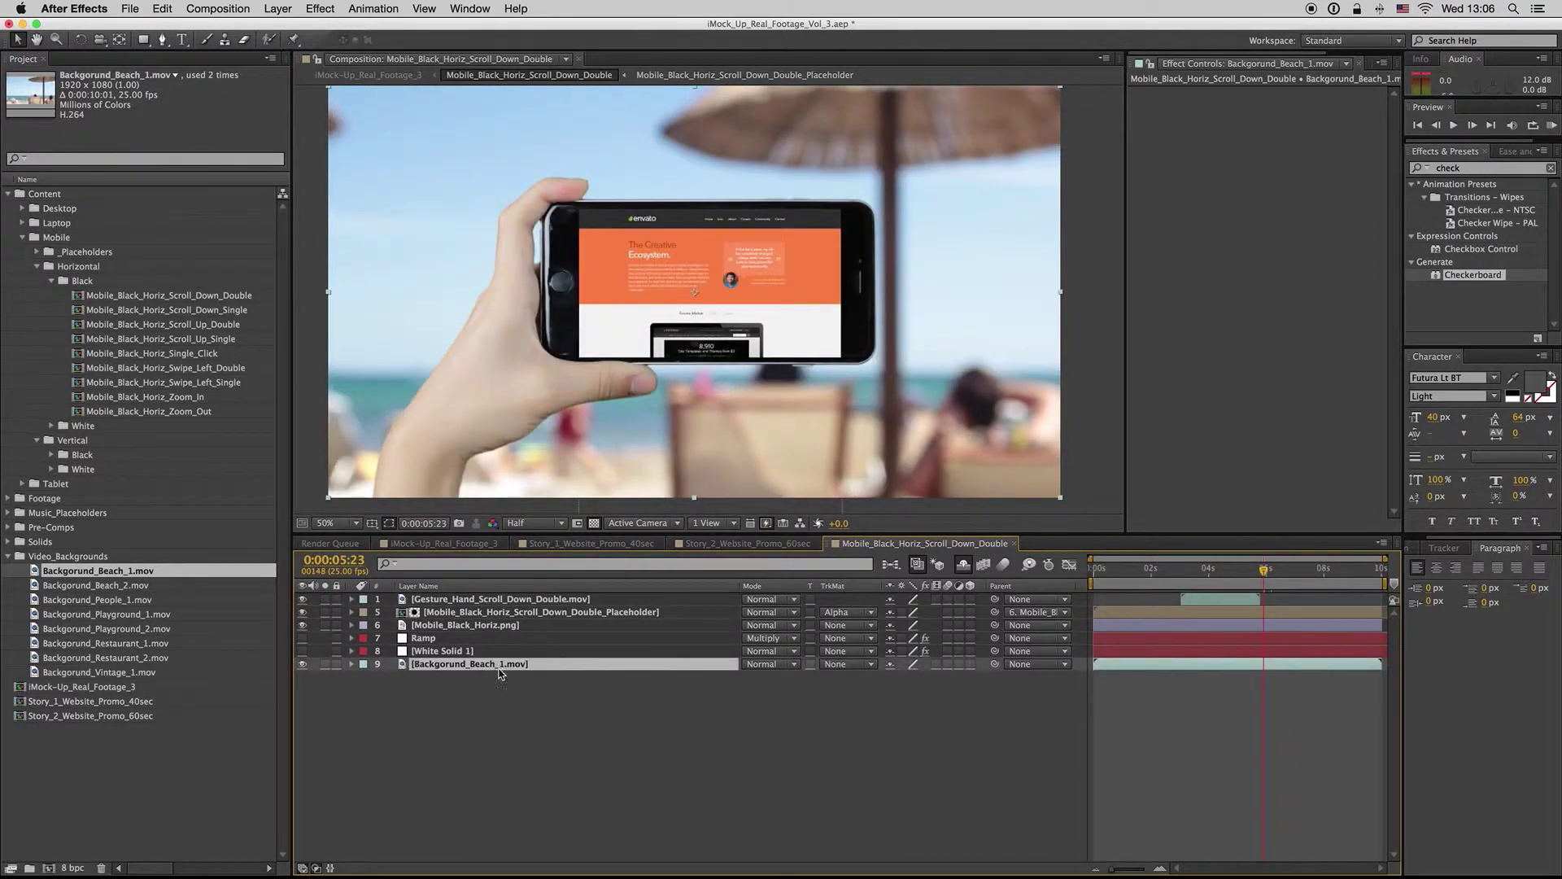
left_click_drag(1194, 575, 1212, 576)
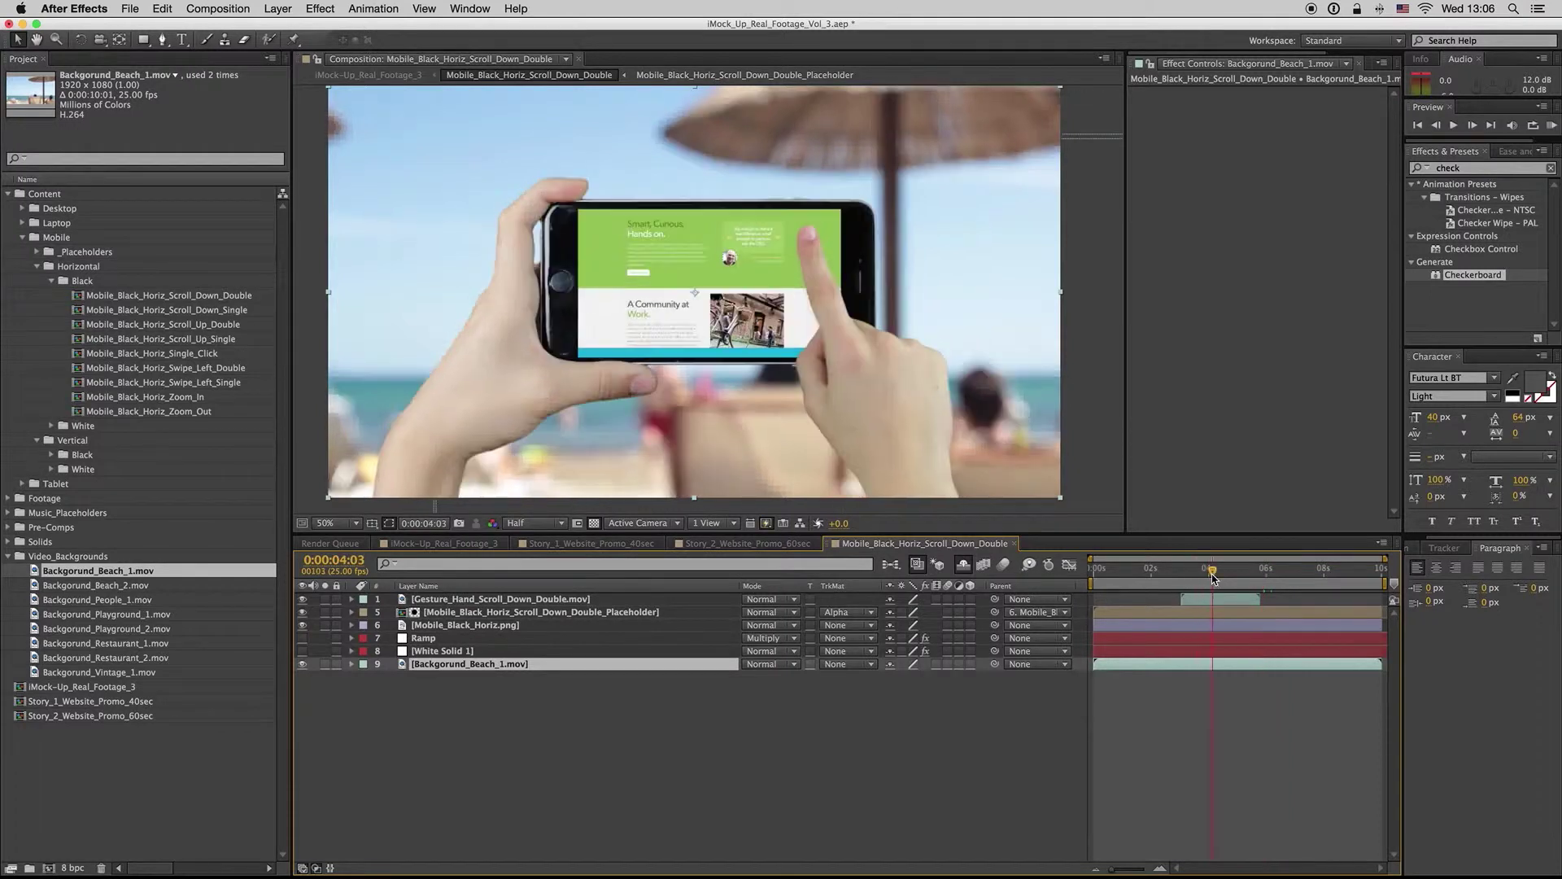
left_click(455, 682)
left_click(458, 665)
right_click(1212, 242)
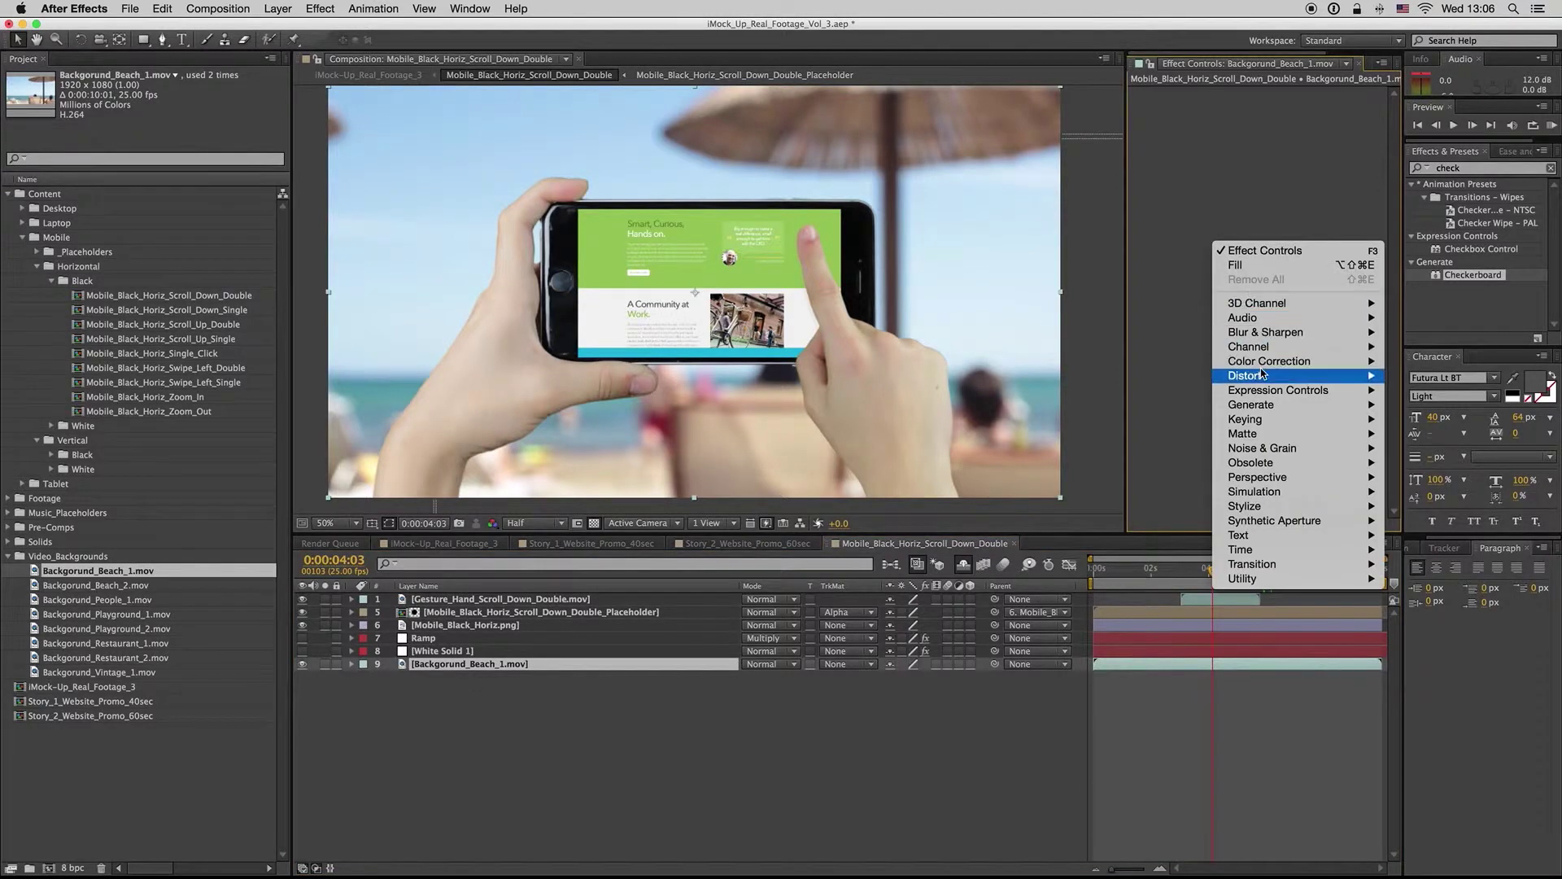
mouse_move(1269, 340)
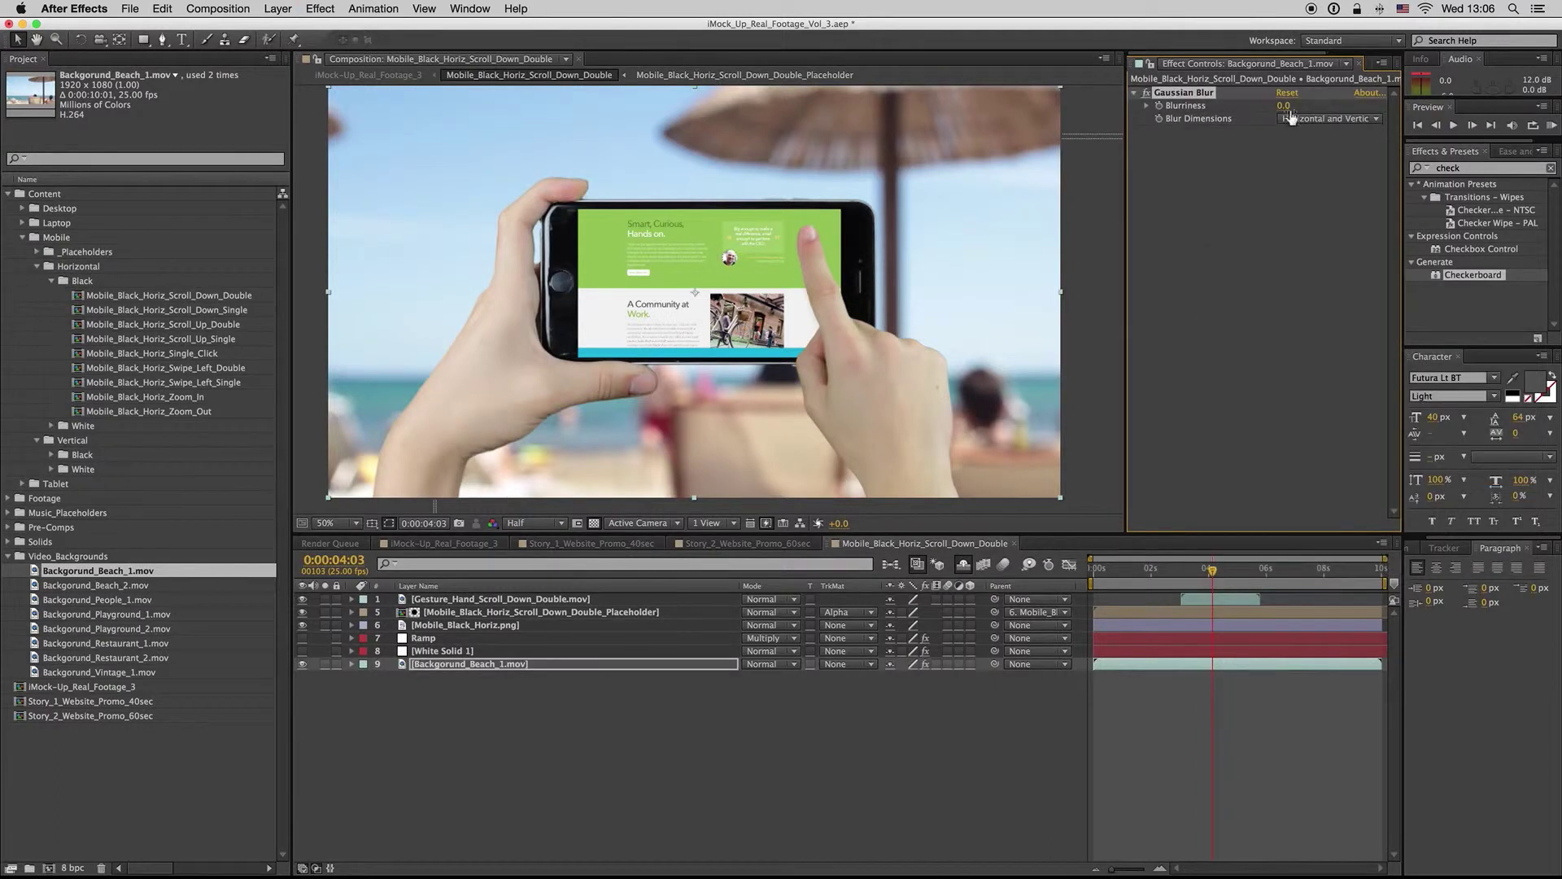
left_click_drag(1285, 107, 1350, 104)
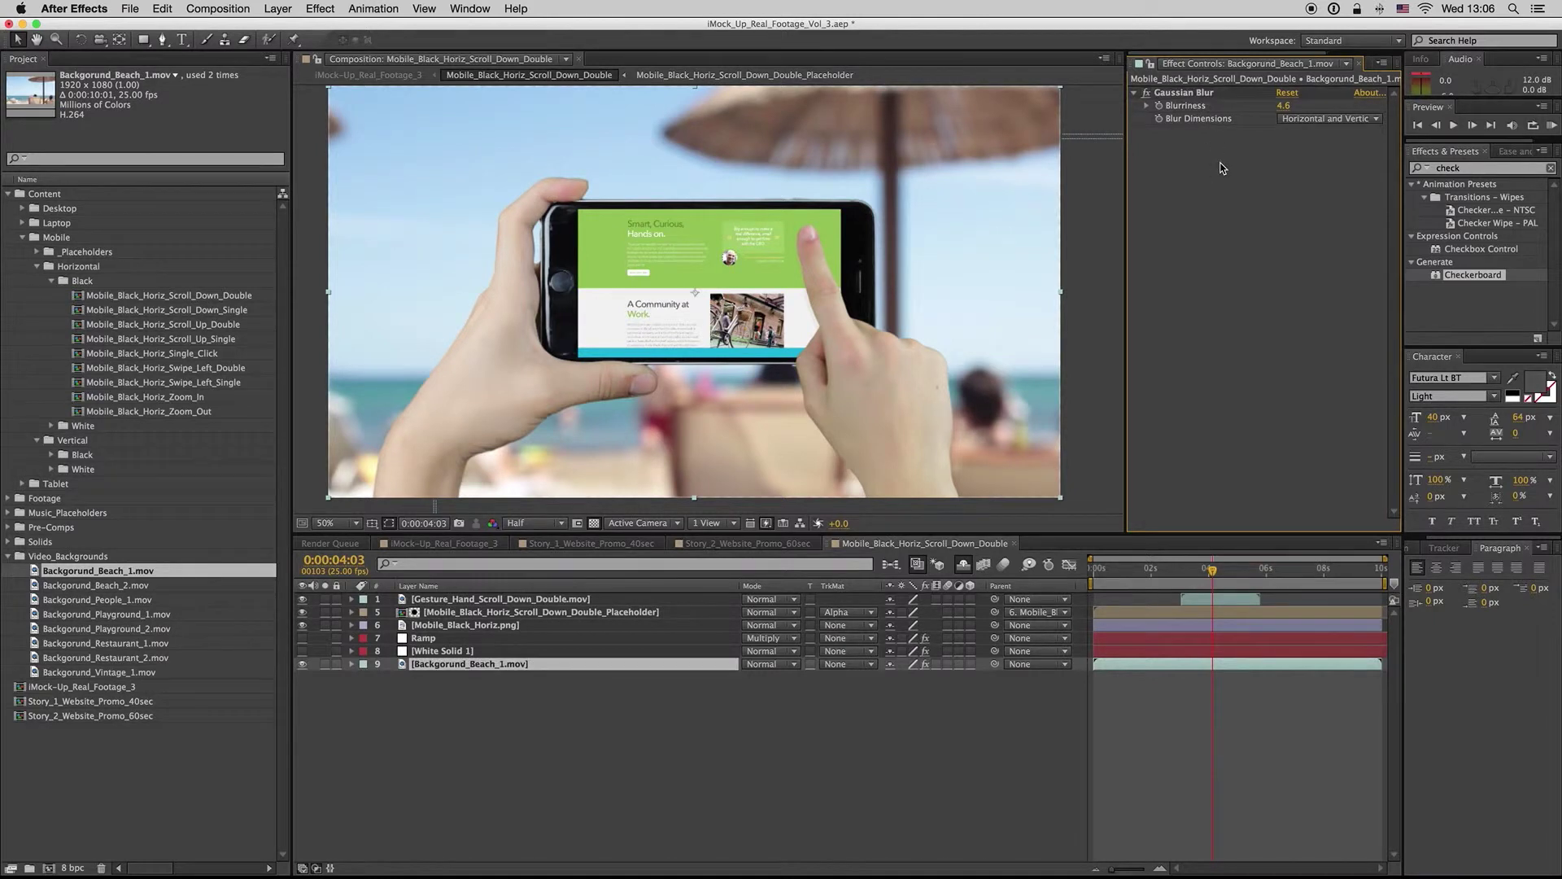
left_click(1190, 99)
key("Delete")
left_click(533, 736)
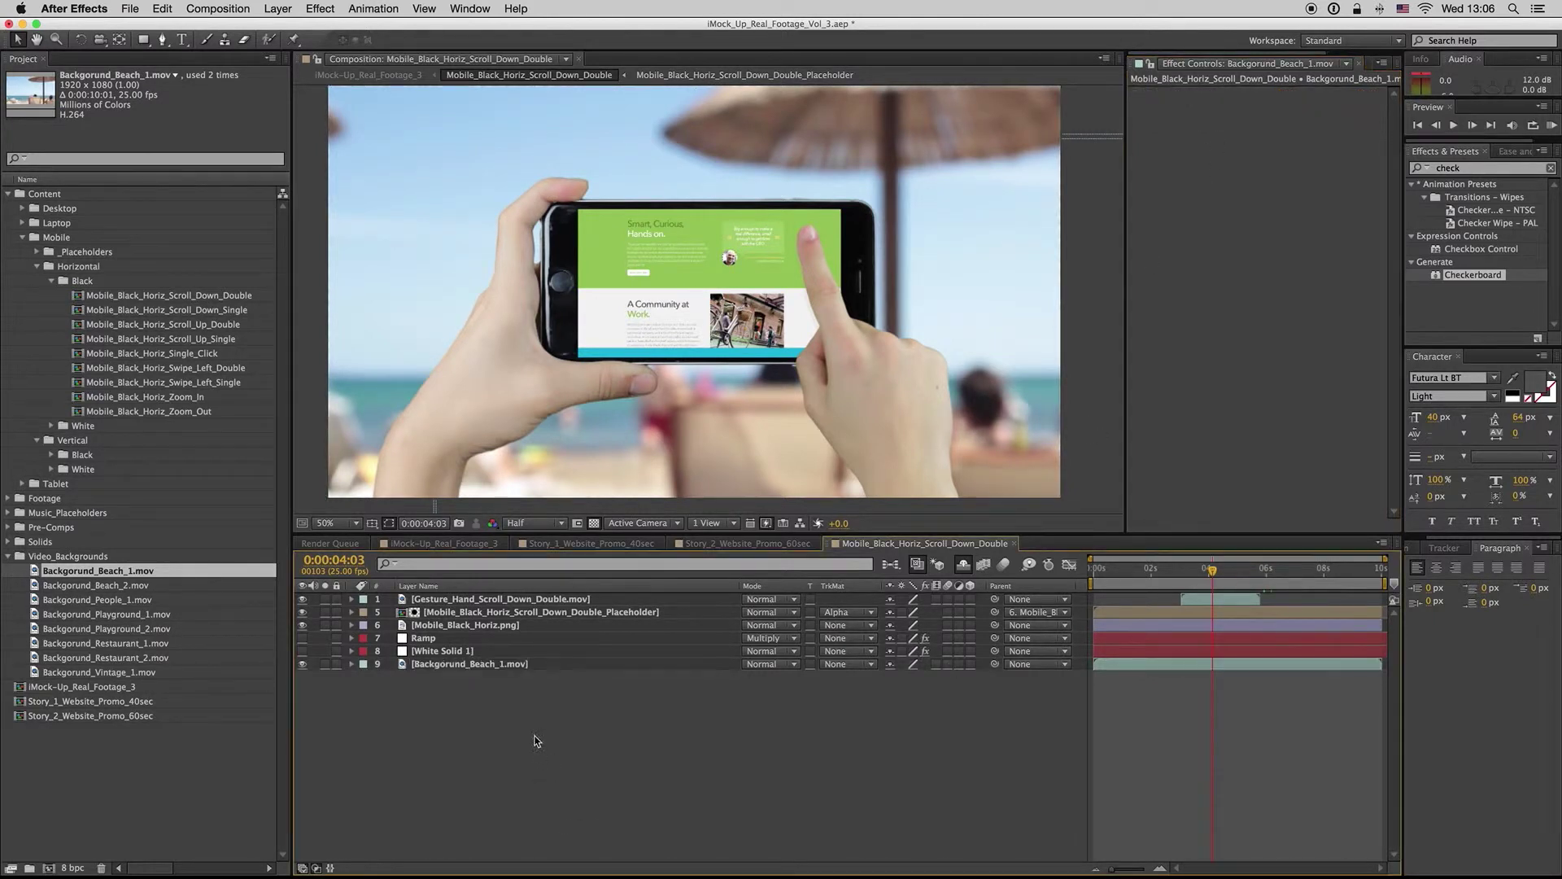
left_click(1206, 284)
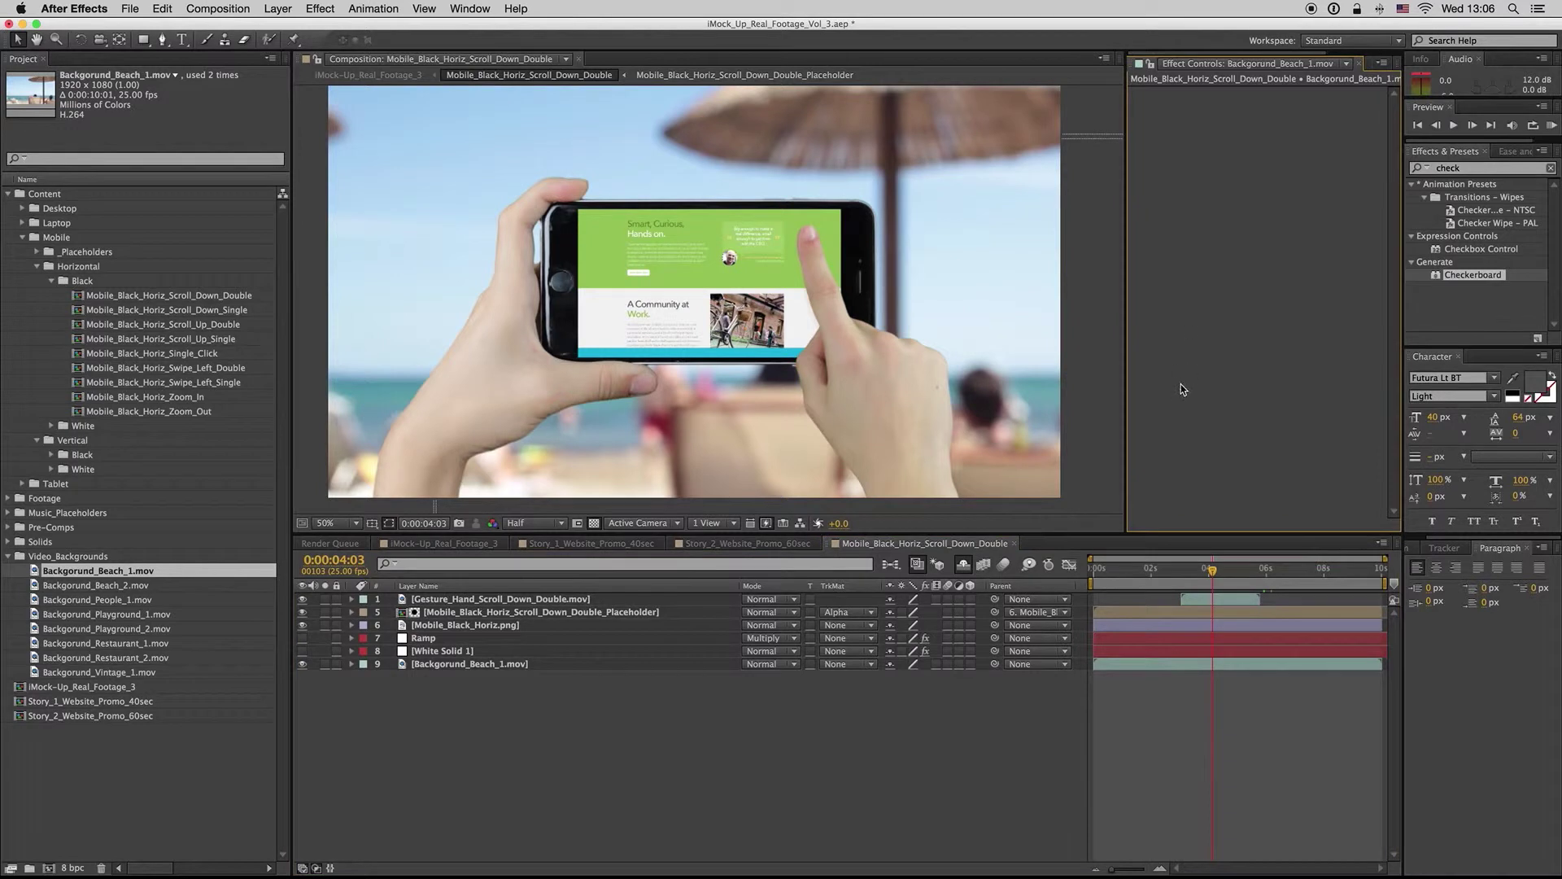
right_click(1196, 330)
left_click(1138, 335)
left_click(1150, 663)
left_click(812, 725)
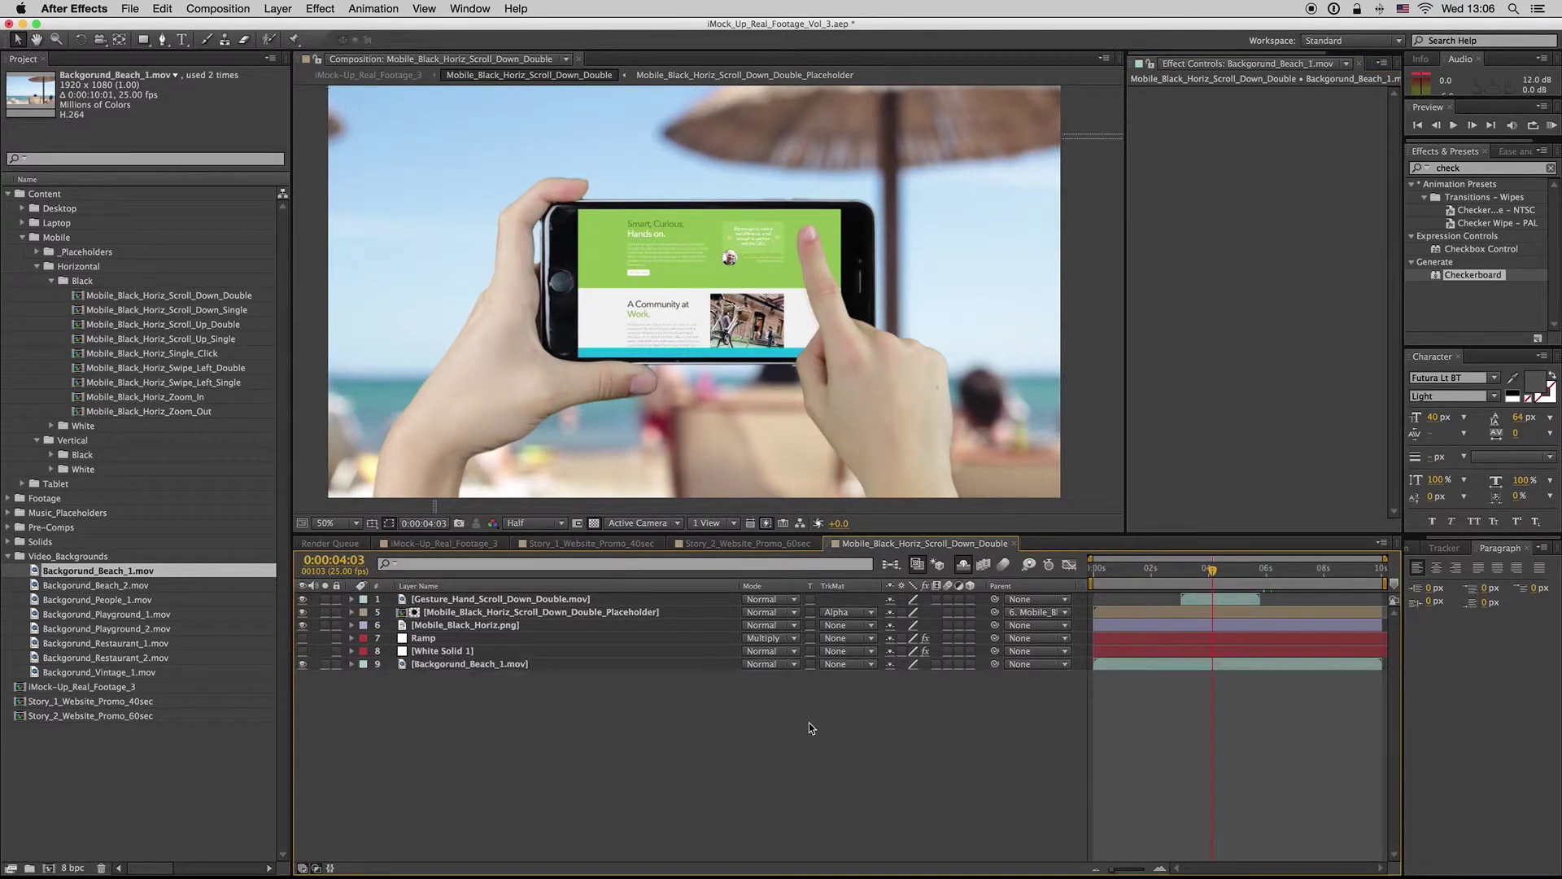
Hide the beach background, close the hand-held phone comp, and open Mobile_White_Horiz_Scroll_Down_Single
left_click(302, 664)
left_click(1015, 544)
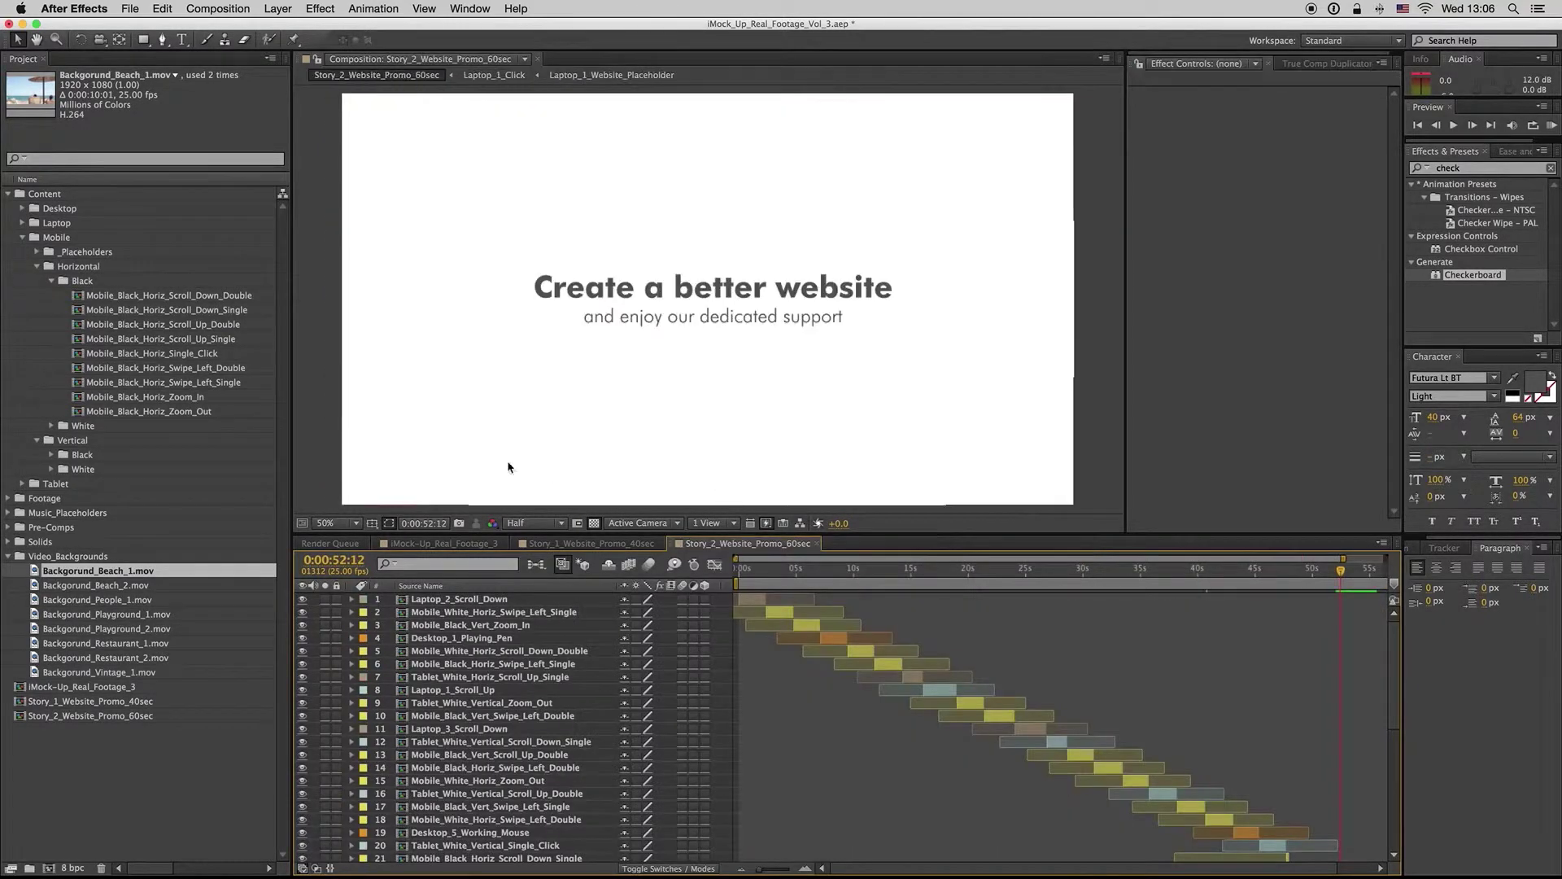
left_click(139, 296)
left_click(51, 281)
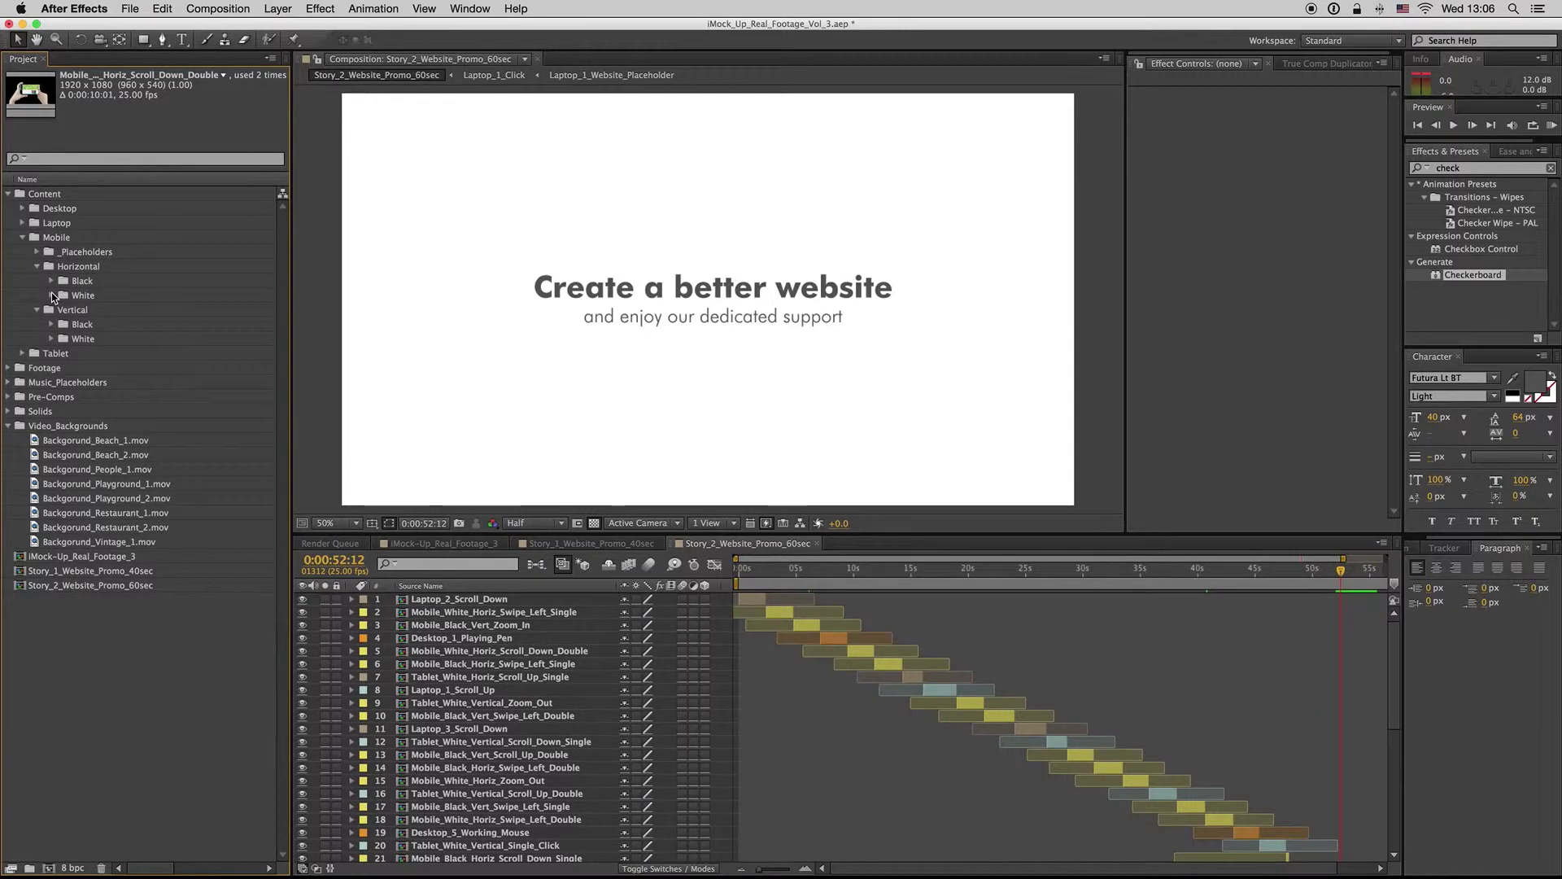
left_click(52, 294)
left_click(115, 324)
double_click(115, 325)
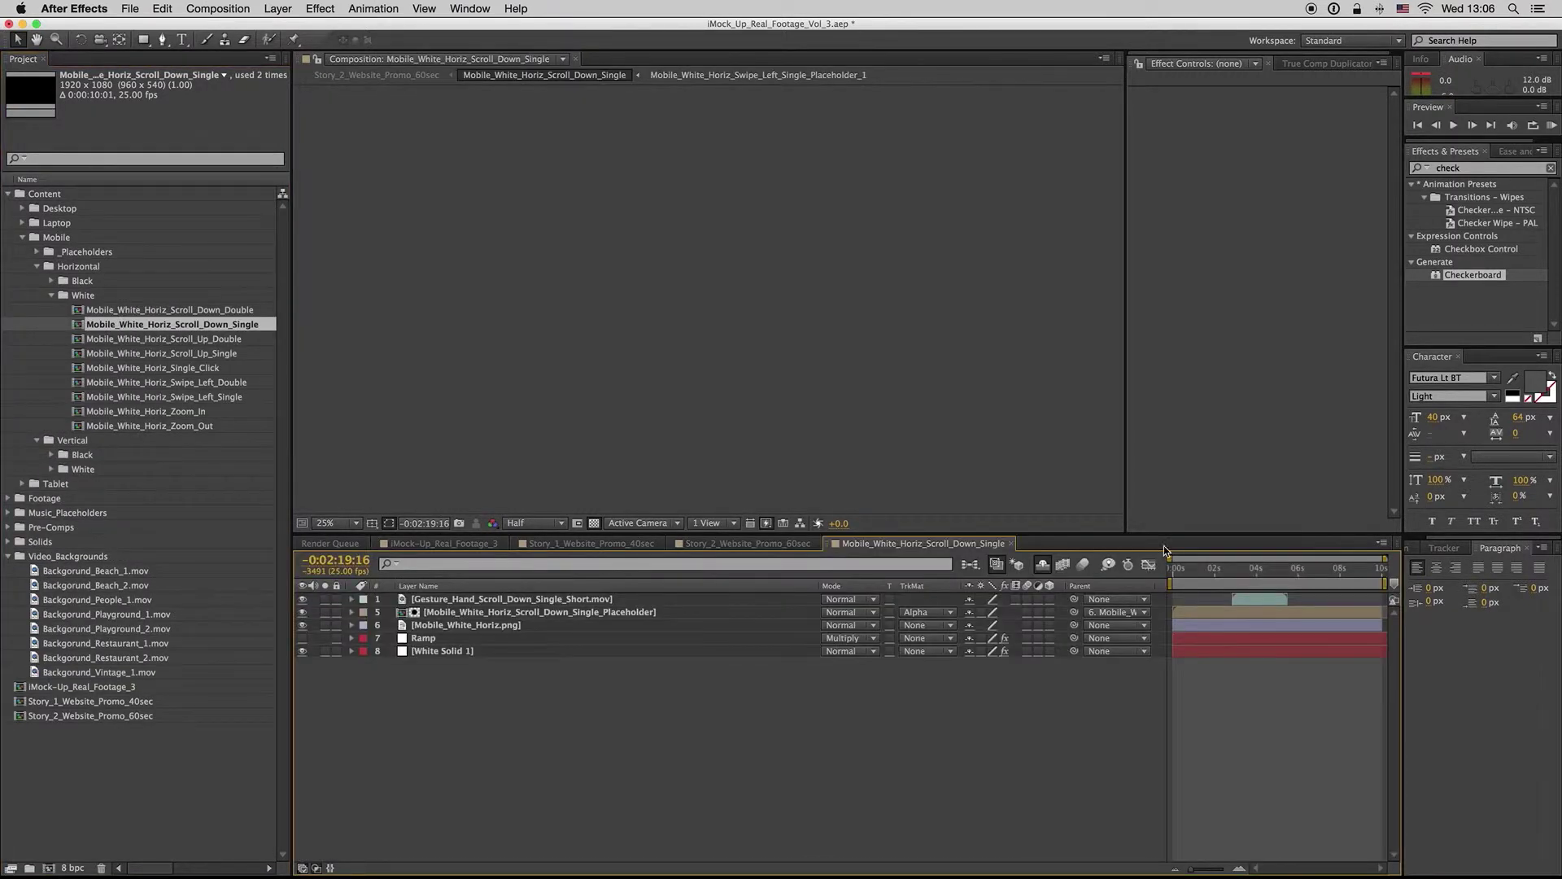
Reveal the phone screen placeholder's source, widen the Project panel, and collapse the placeholders folder
left_click(1213, 613)
right_click(1212, 612)
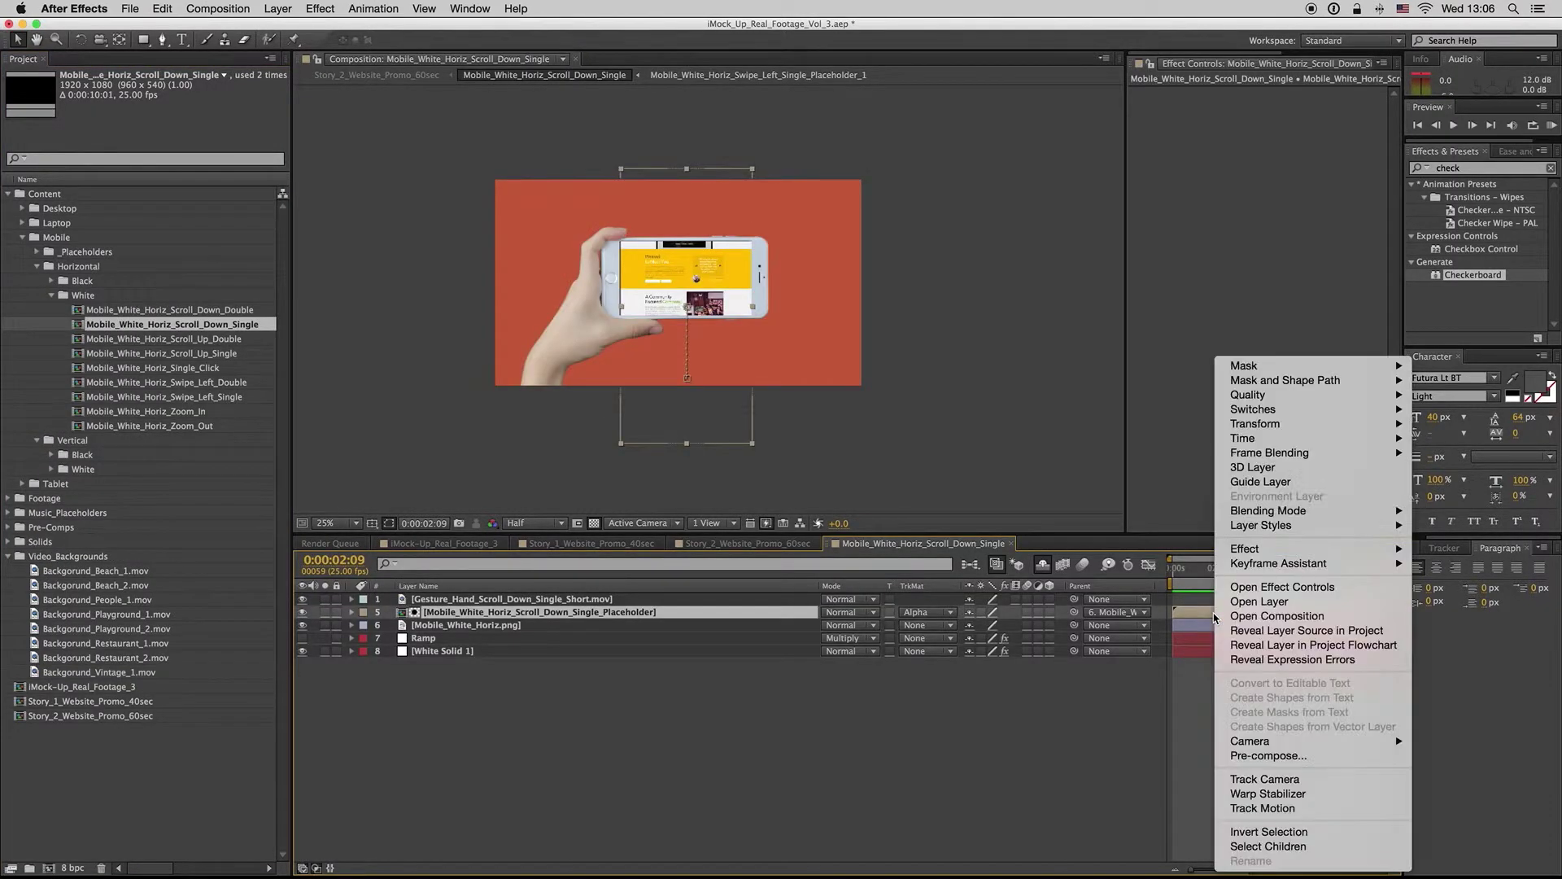
left_click(1249, 632)
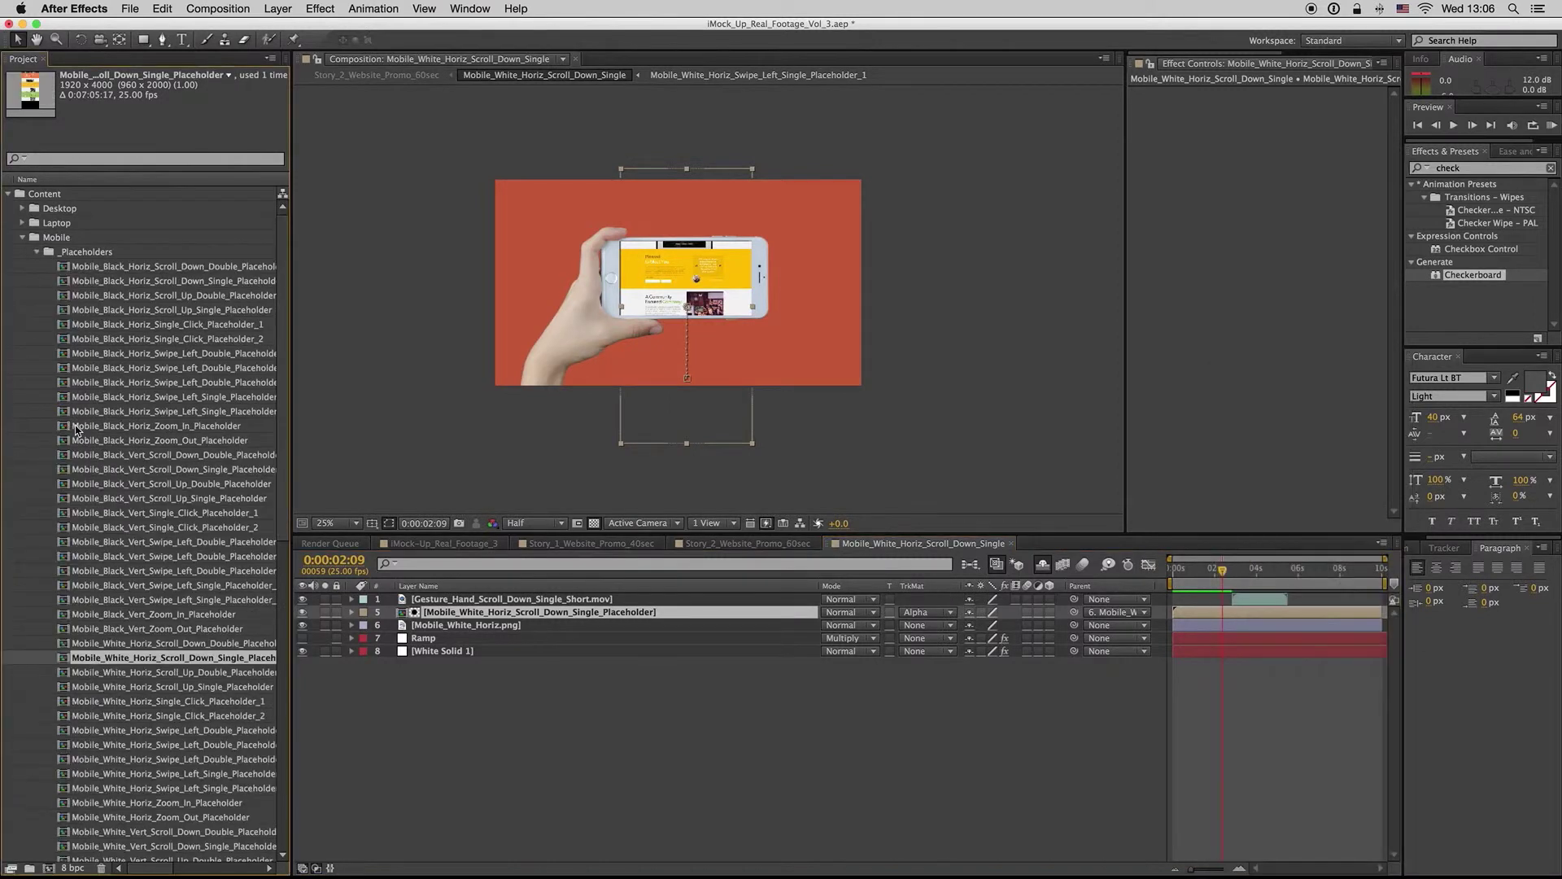
scroll(282, 433, "down", 3)
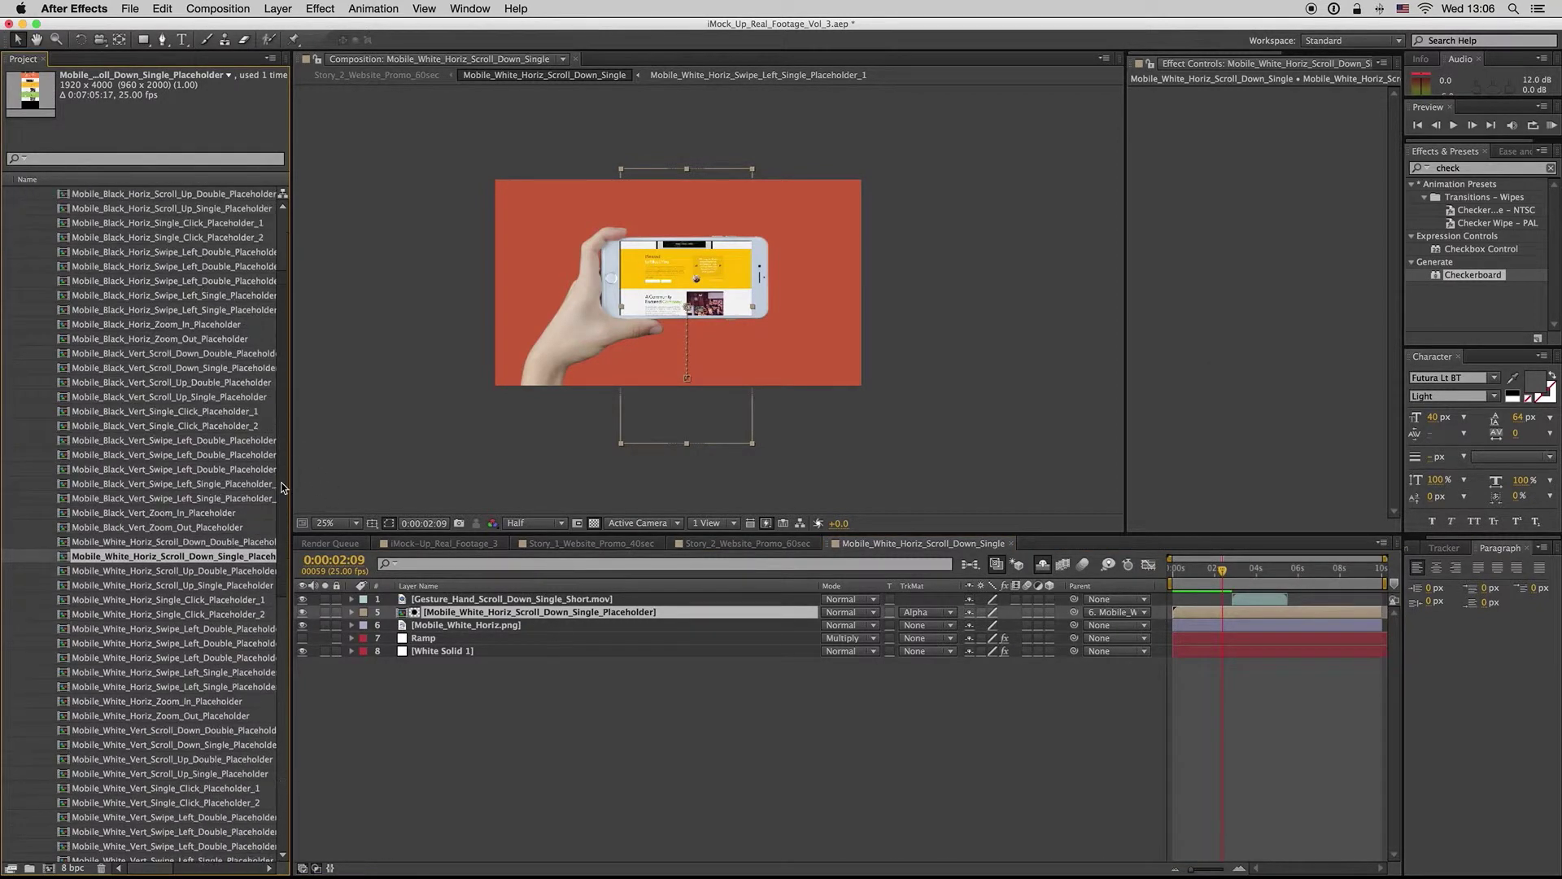
left_click_drag(290, 476, 351, 477)
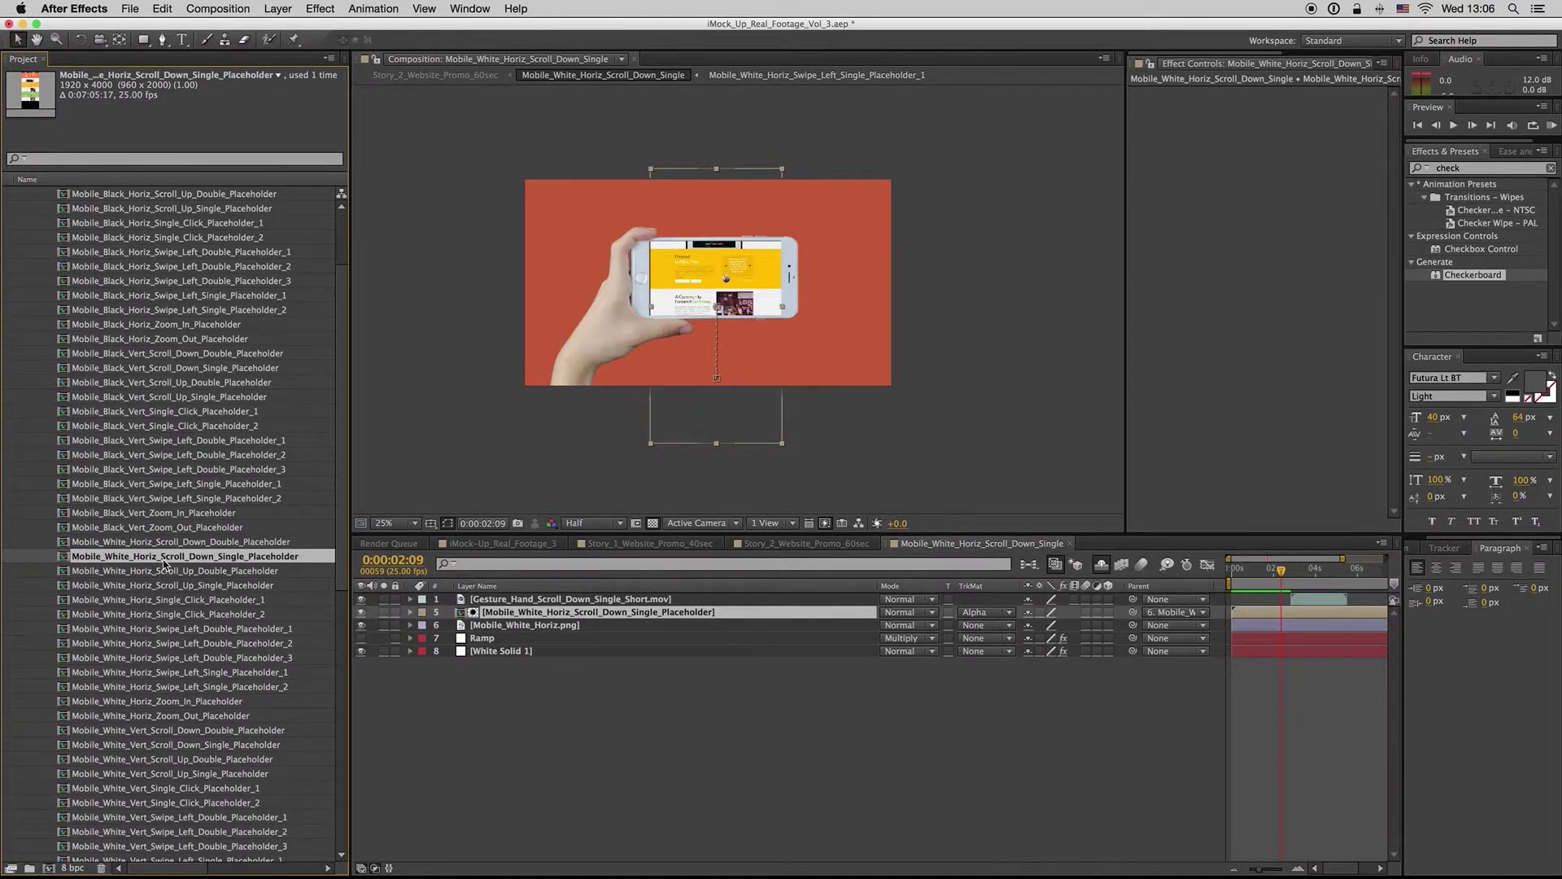
scroll(342, 230, "up", 3)
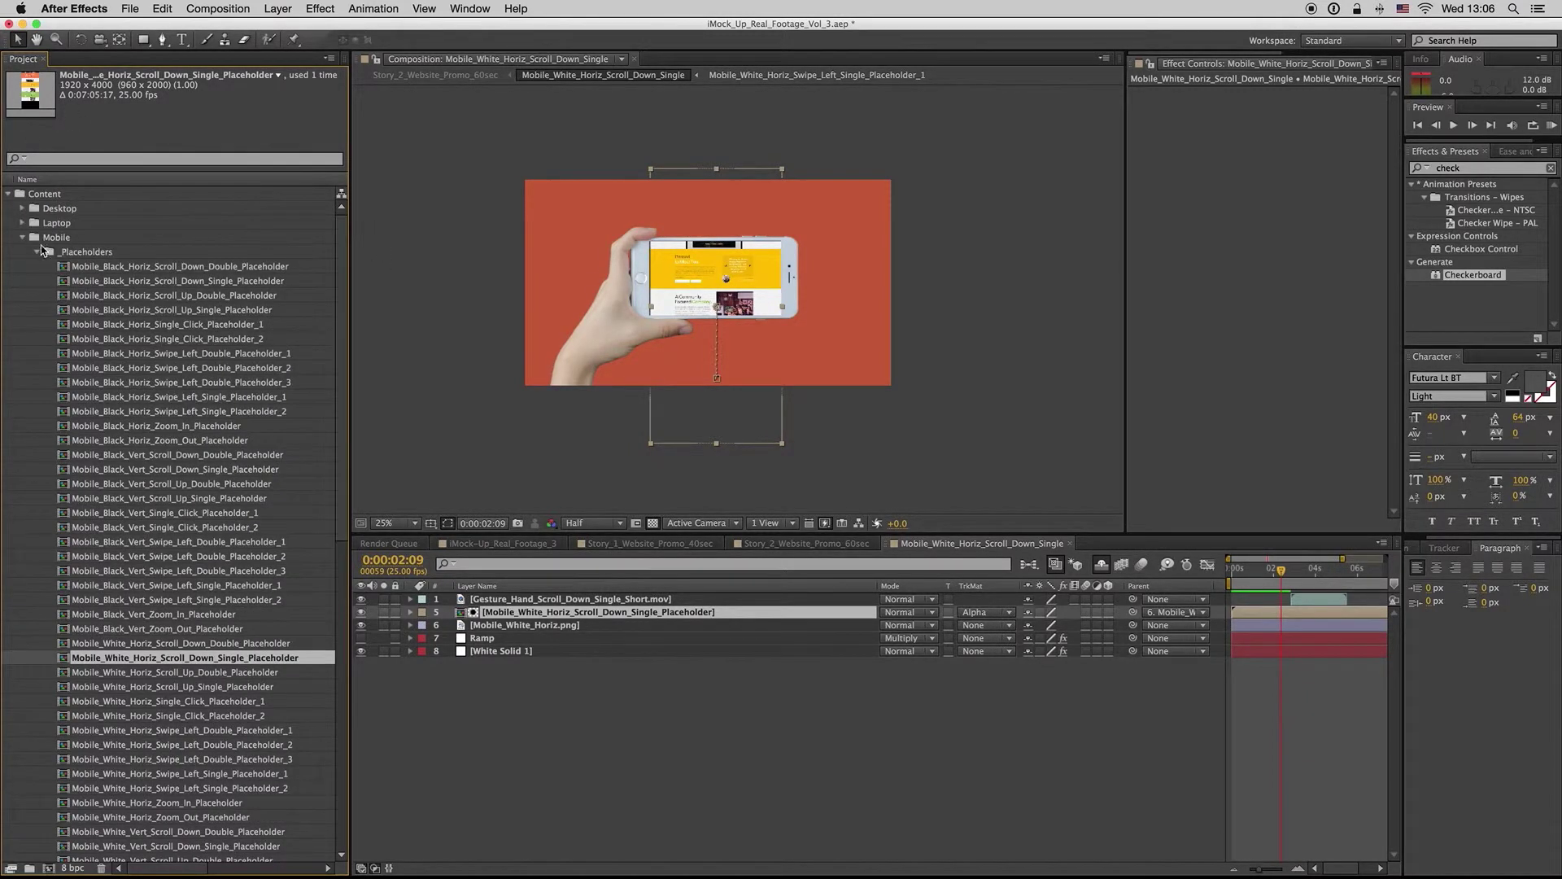
left_click(38, 253)
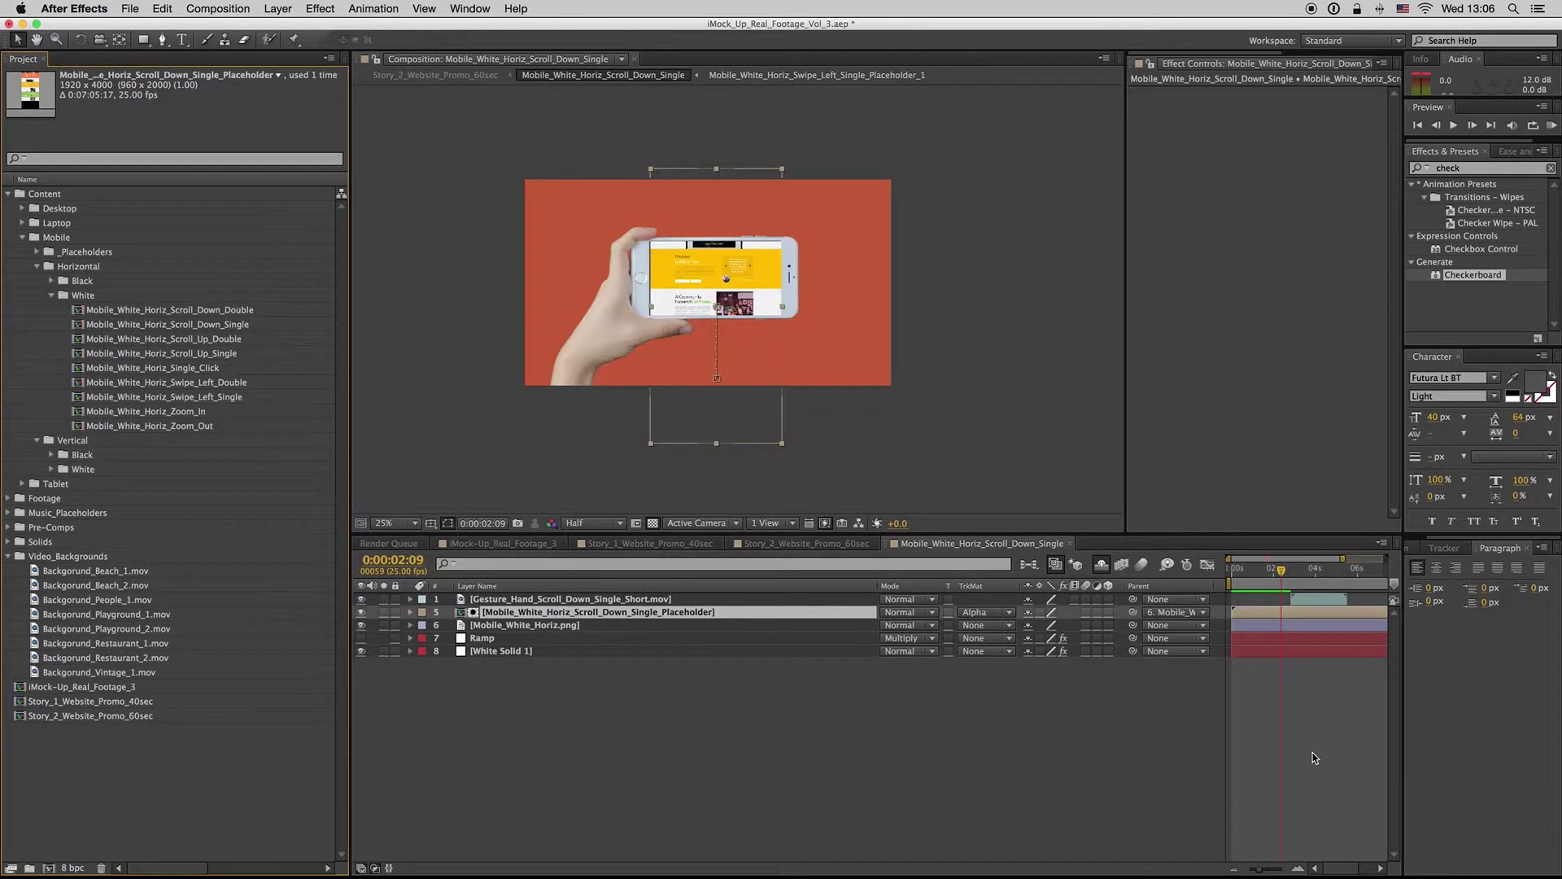
Close the white scroll-down phone comp, return to the main comp, and expand Mobile > Vertical > Black
left_click(1070, 544)
left_click(513, 544)
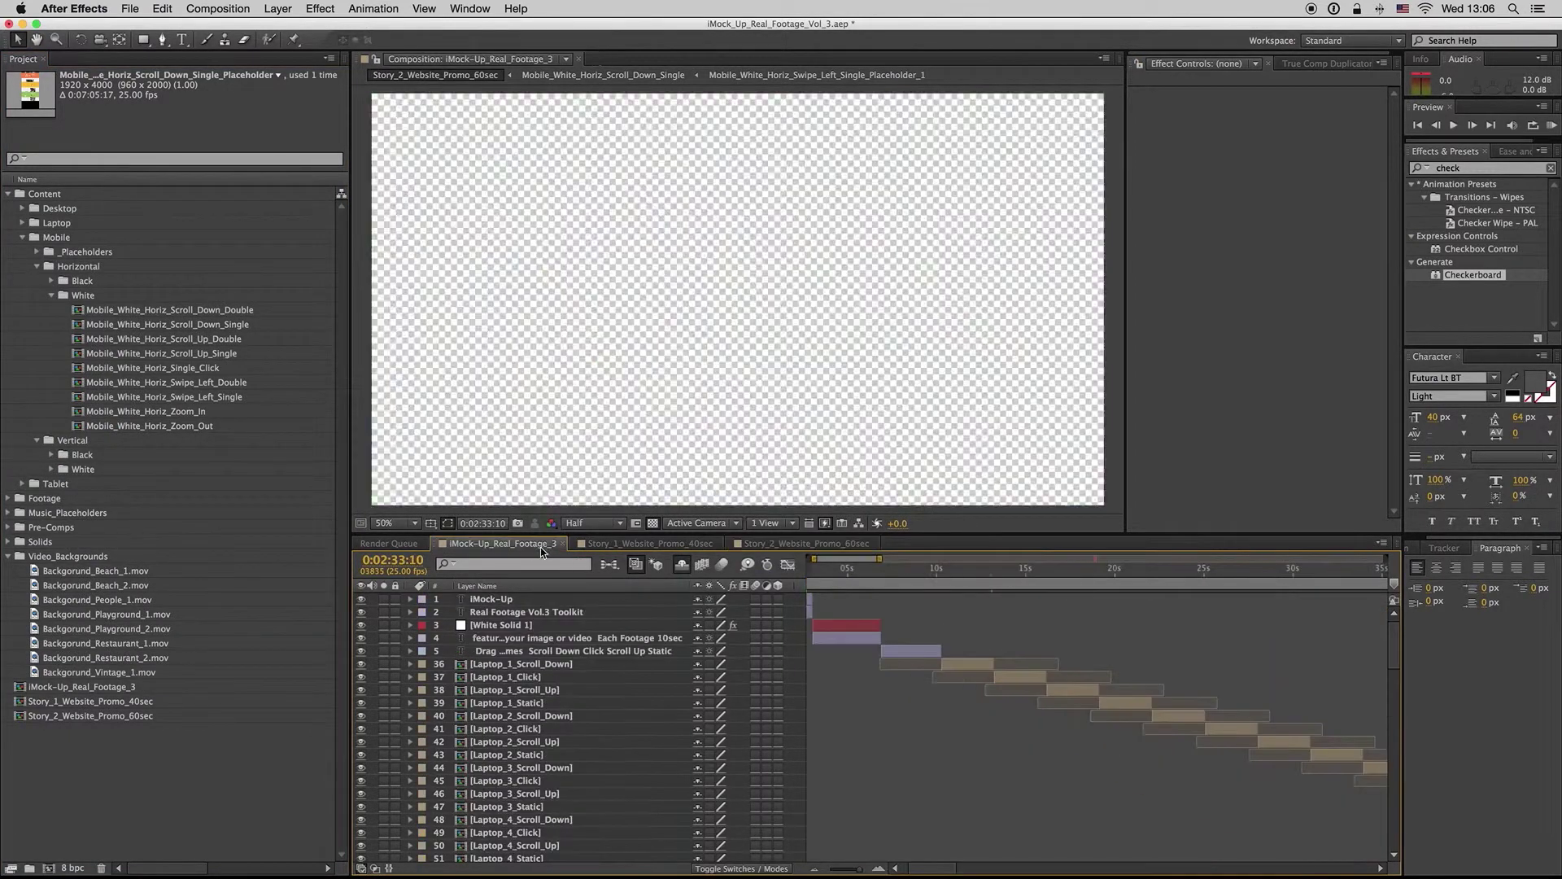
left_click(36, 266)
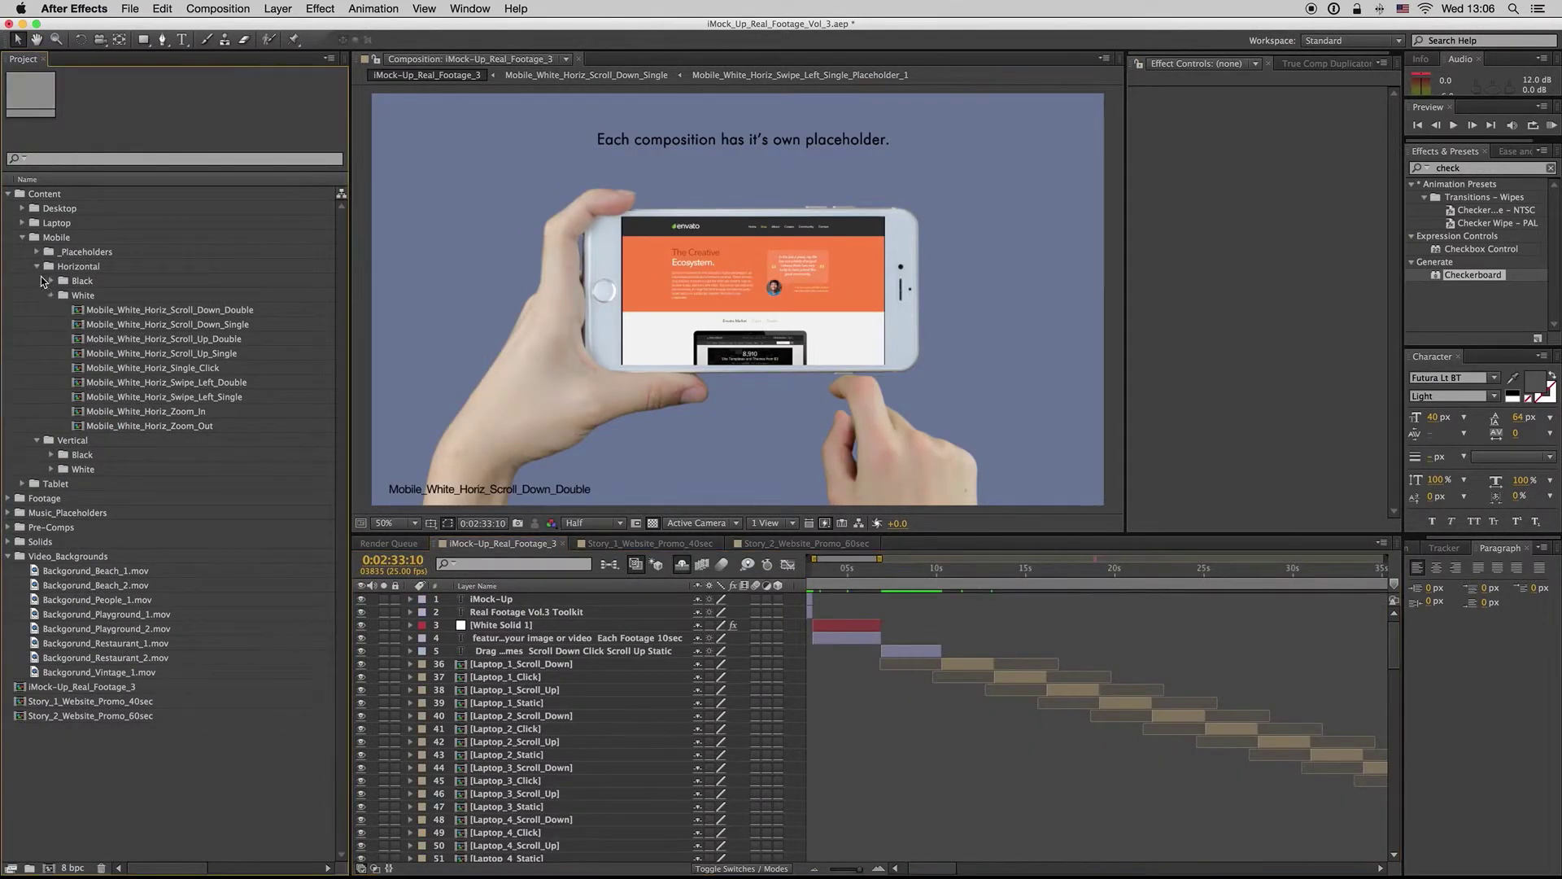
left_click(37, 281)
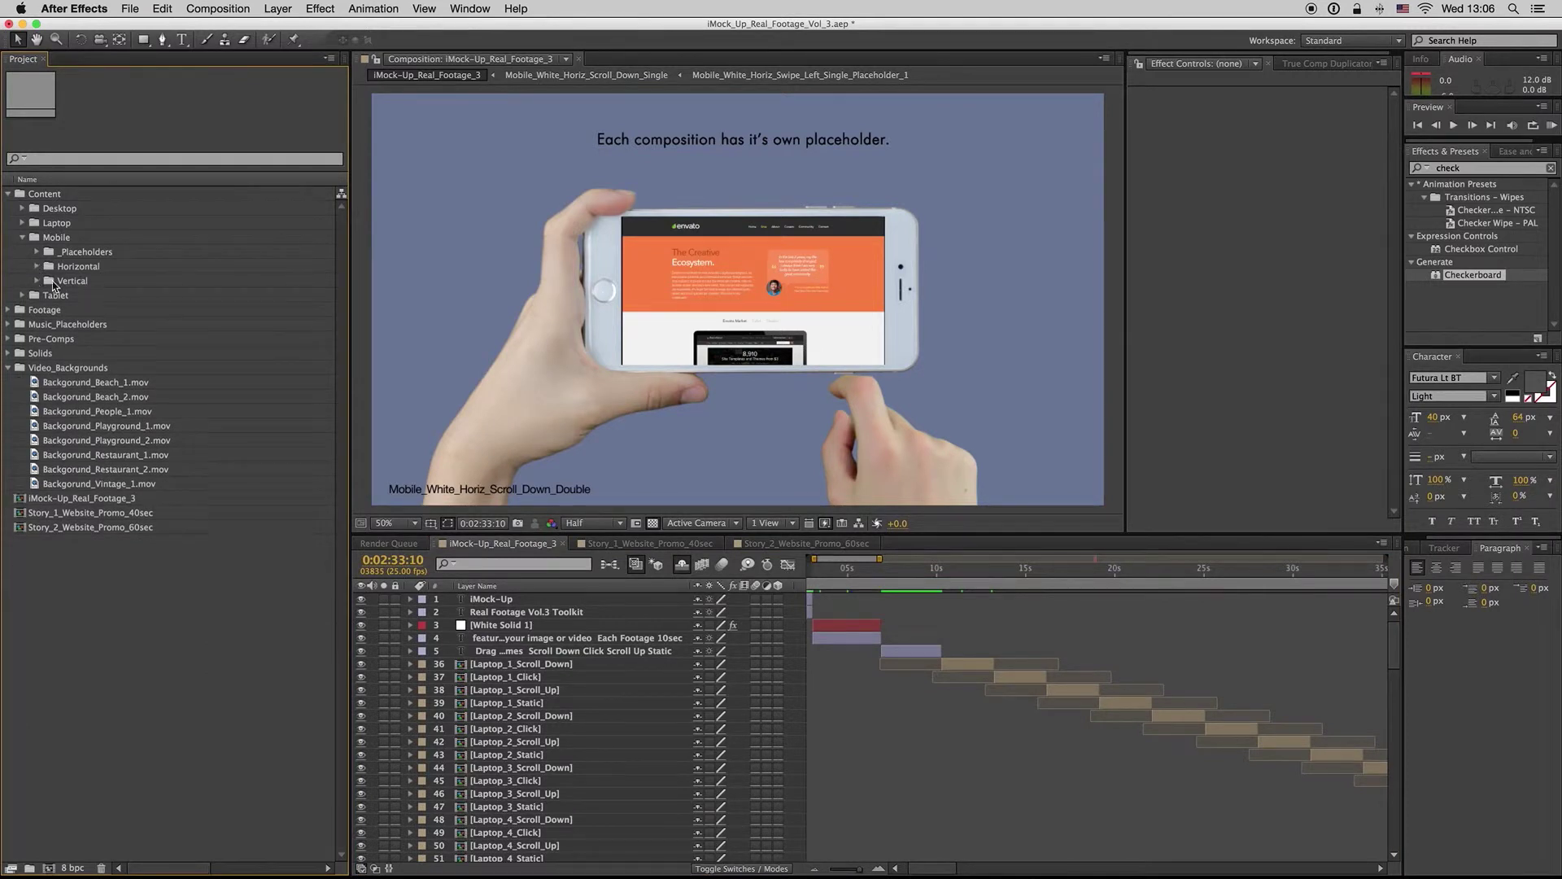
left_click(37, 282)
left_click(51, 294)
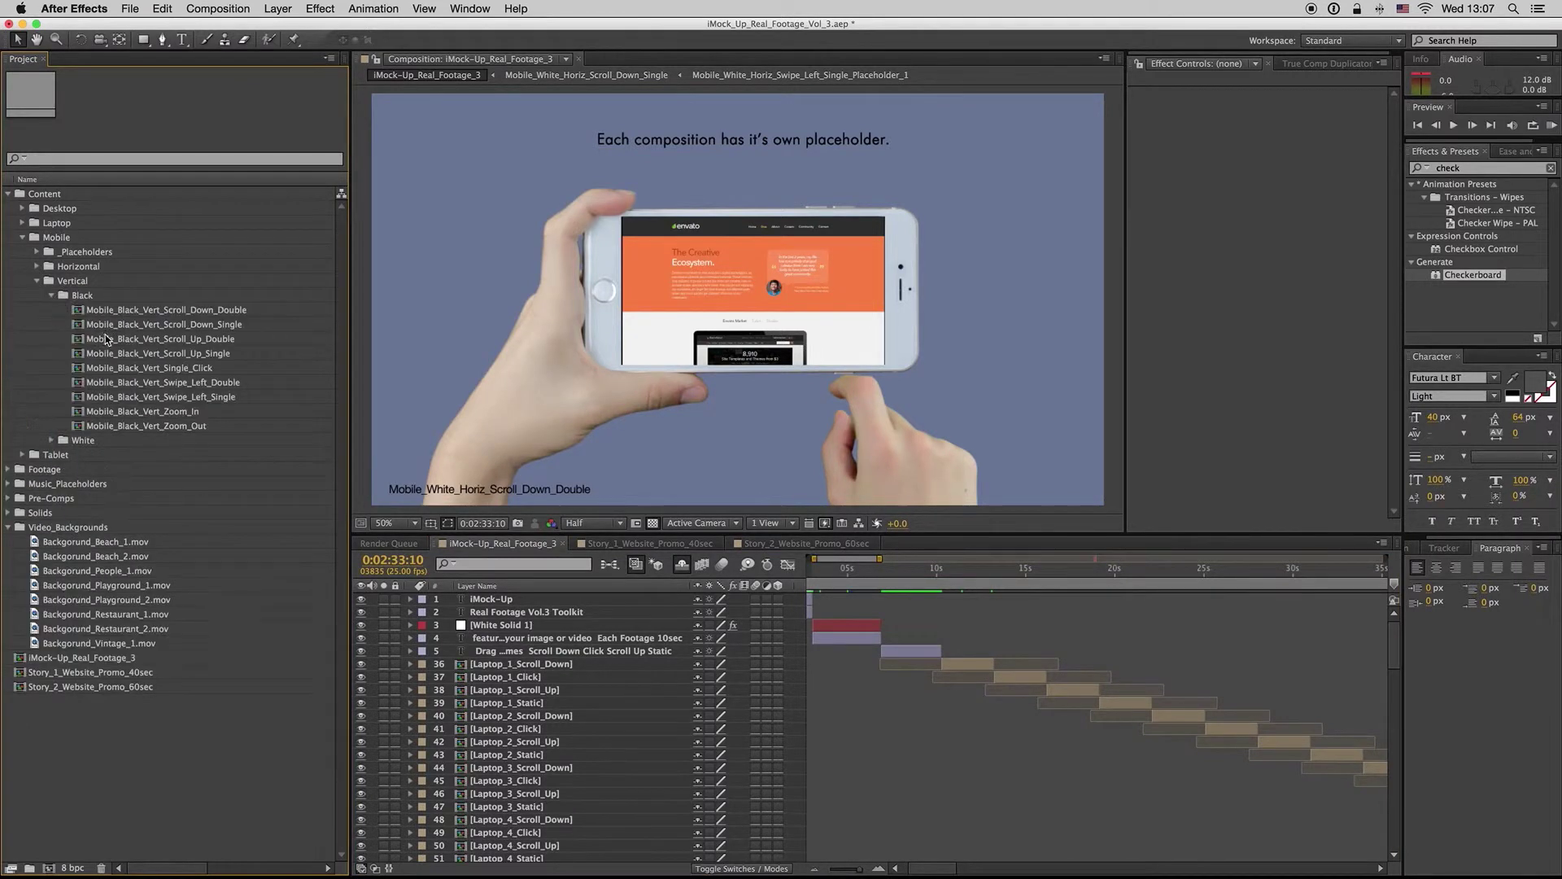
View Mobile_Black_Vert_Scroll_Down_Single at about four seconds, then close it
left_click(110, 325)
double_click(110, 327)
left_click_drag(1138, 581, 1191, 586)
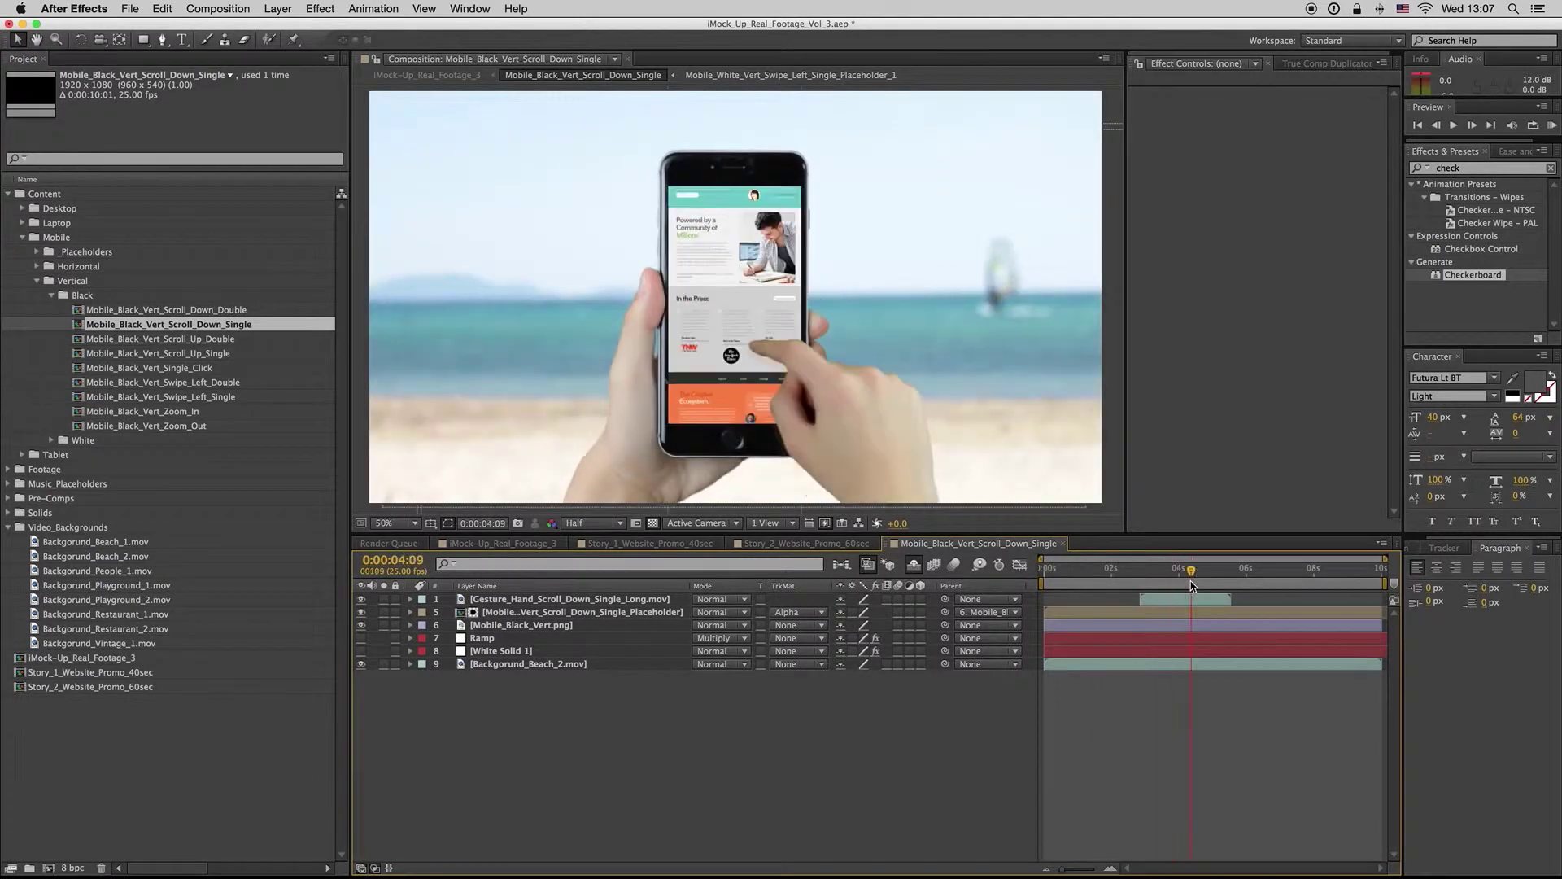
left_click(1062, 543)
left_click(1062, 545)
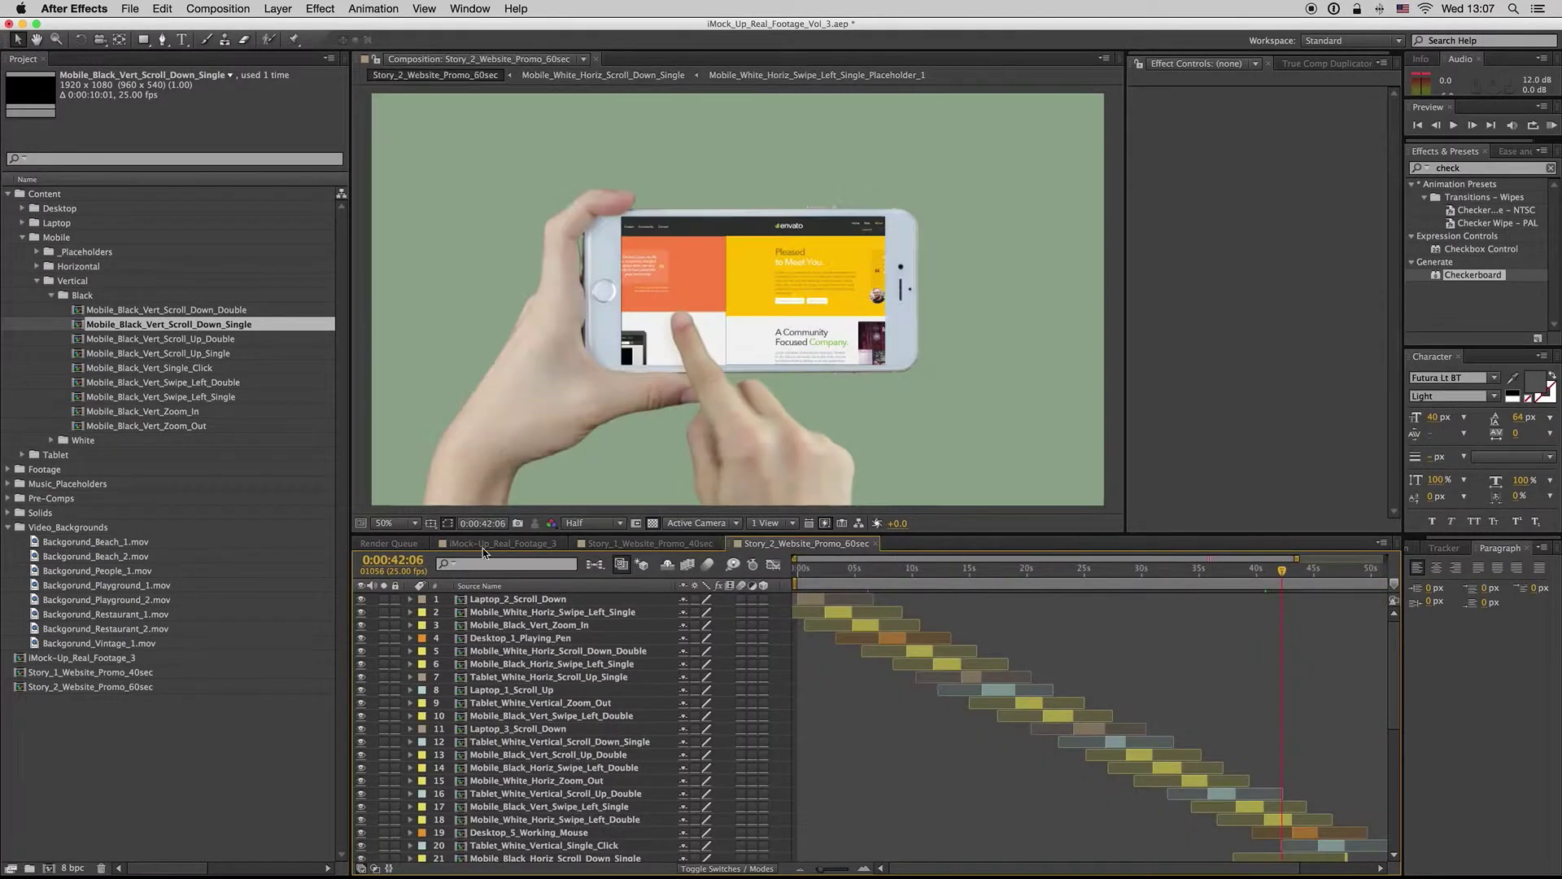
Collapse the vertical Black and Vertical folders and expand Tablet > Horizontal
left_click(50, 296)
left_click(37, 281)
left_click(22, 296)
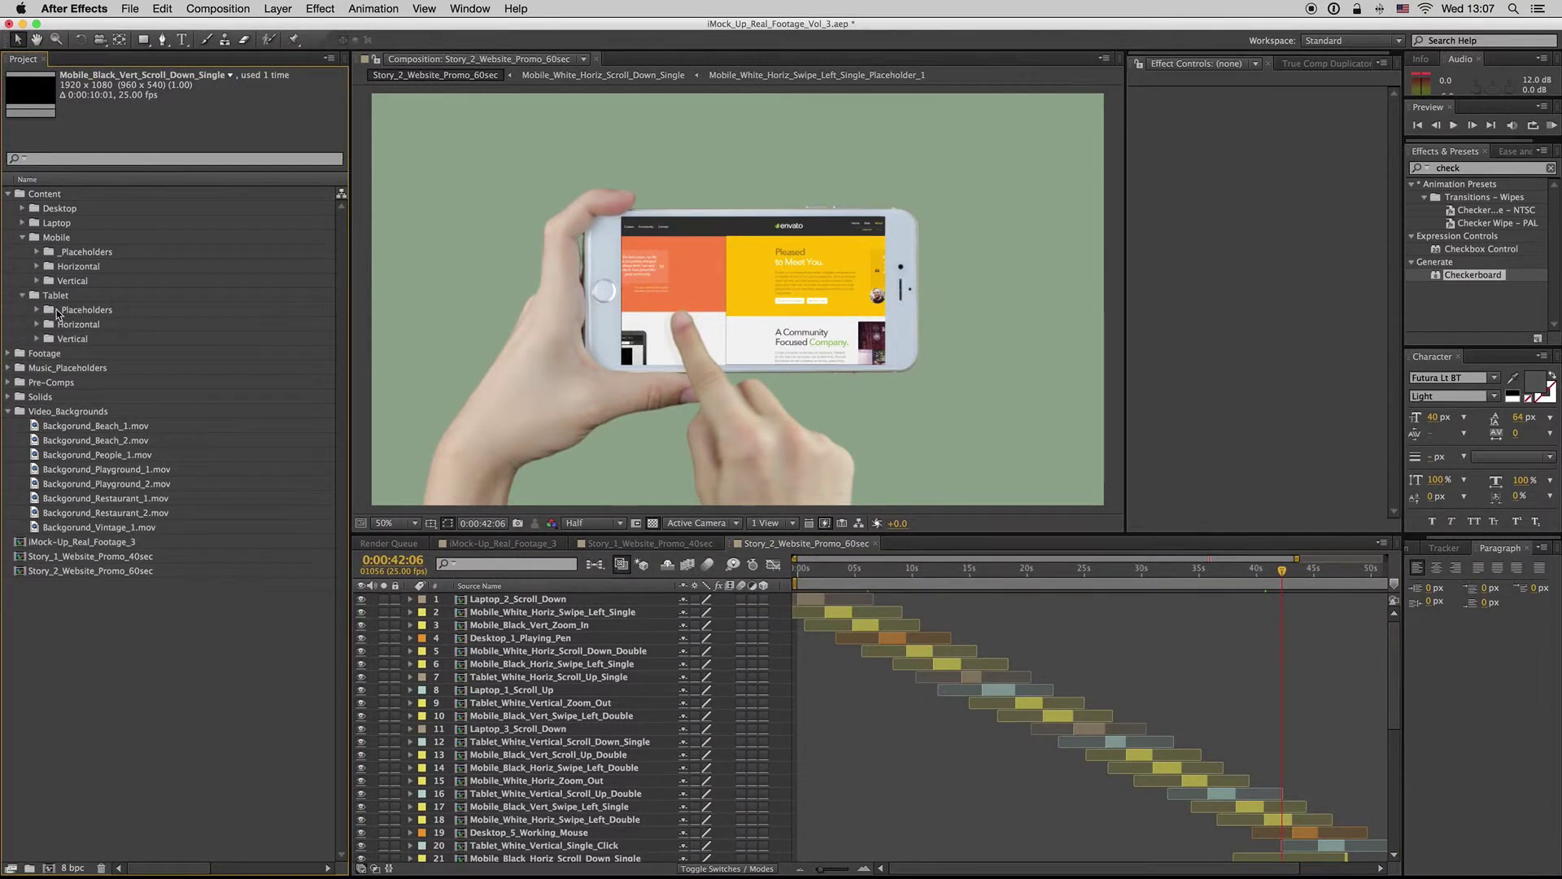
left_click(36, 324)
Open Tablet_White_Horiz_Scroll_Down_Double, move to five seconds, and play a preview
left_click(109, 340)
double_click(109, 340)
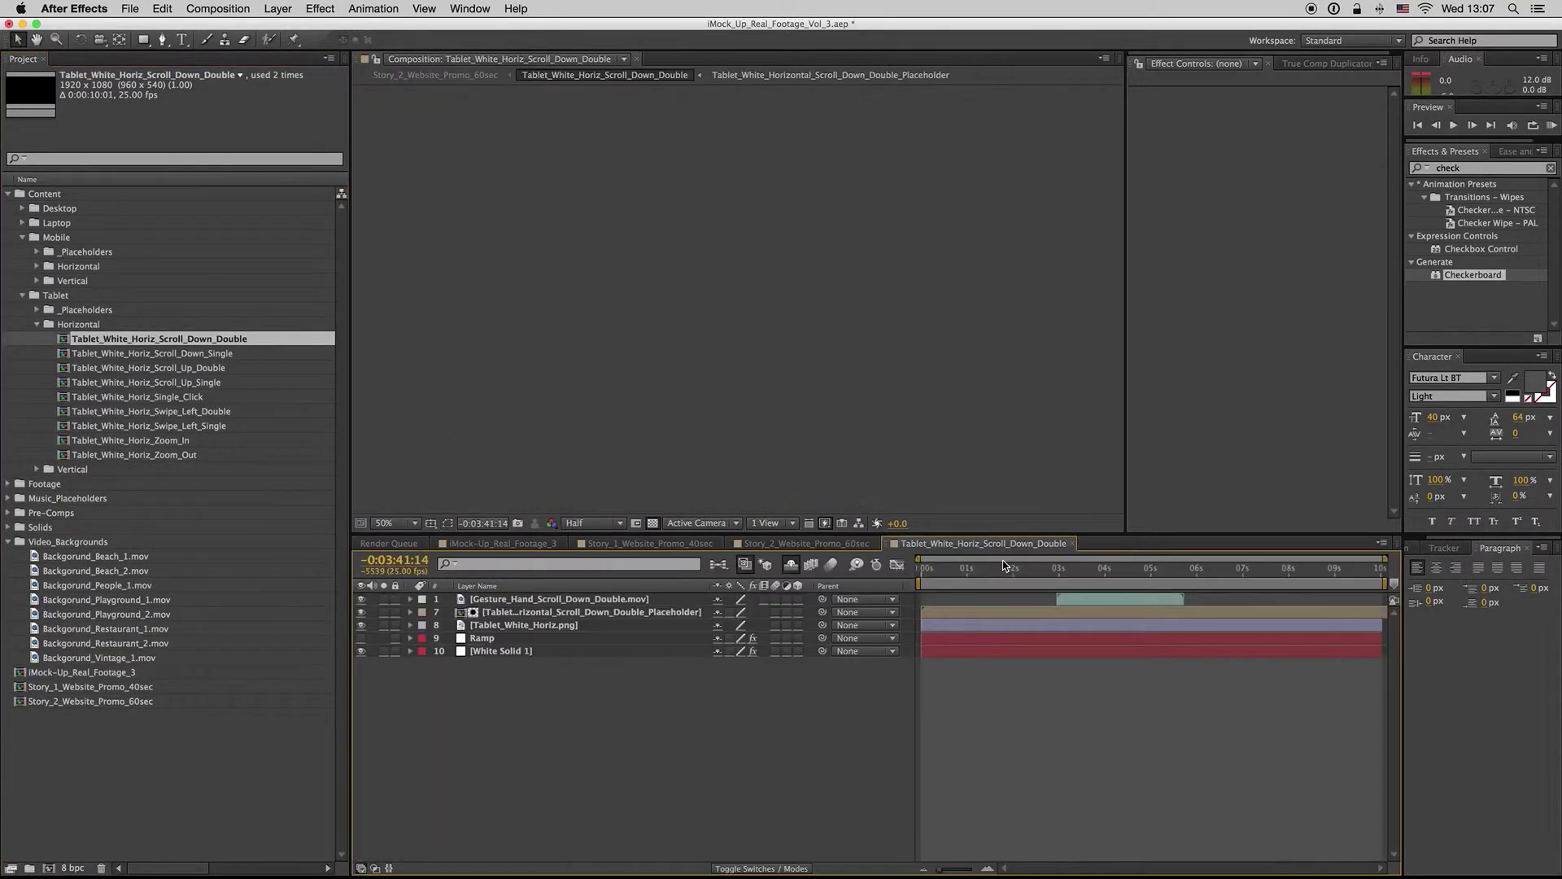
left_click_drag(1002, 565, 1156, 577)
key("space")
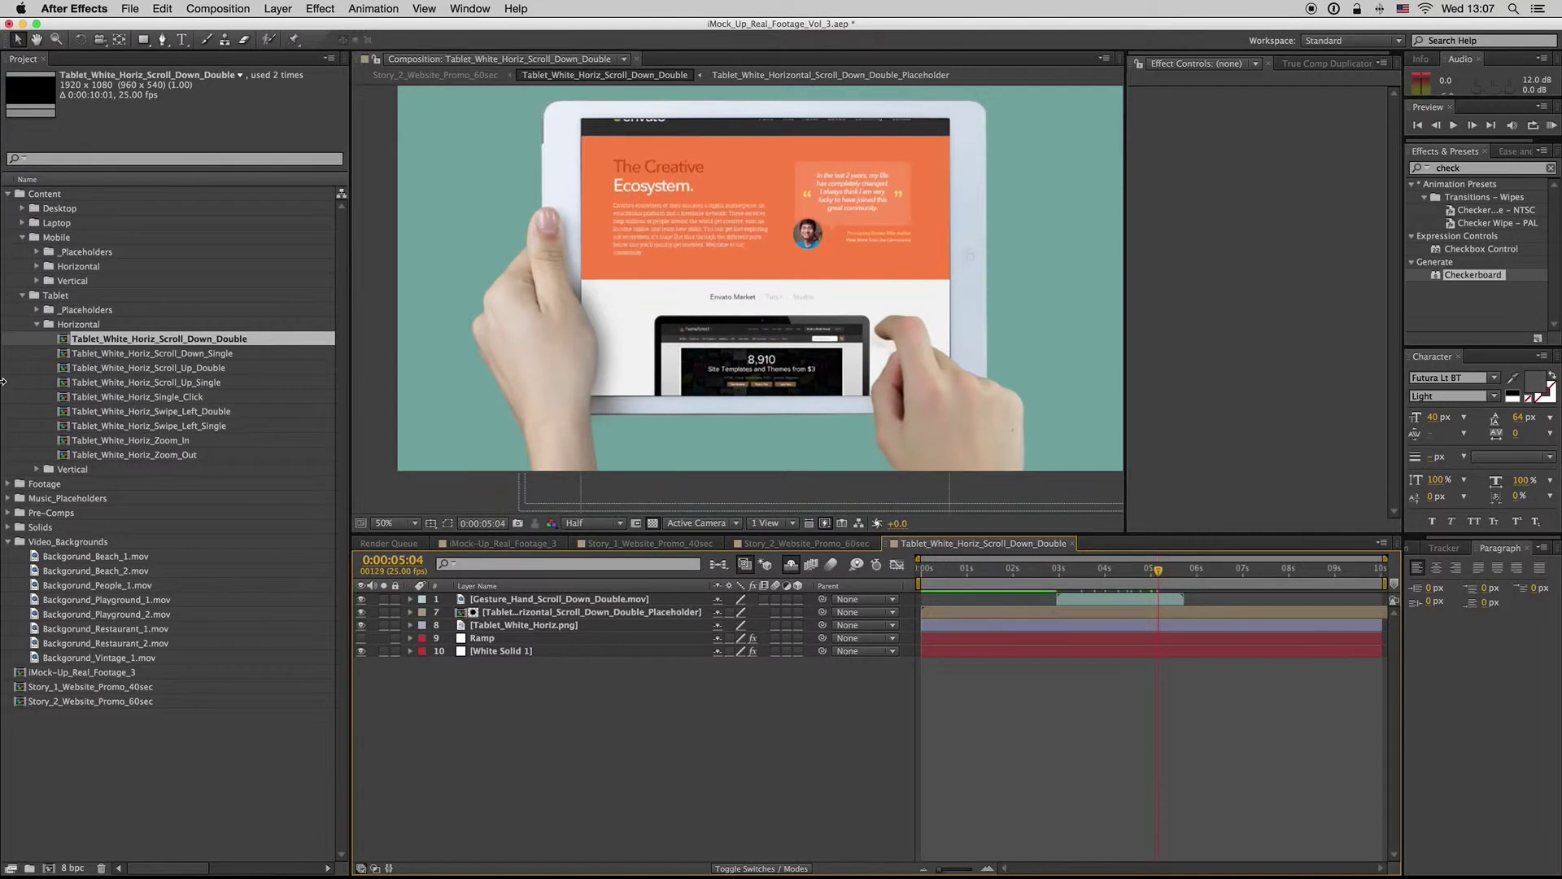
Collapse the Tablet and Mobile folders and view the Scroll Down Single hand in the Gestures pre-comp
left_click(35, 324)
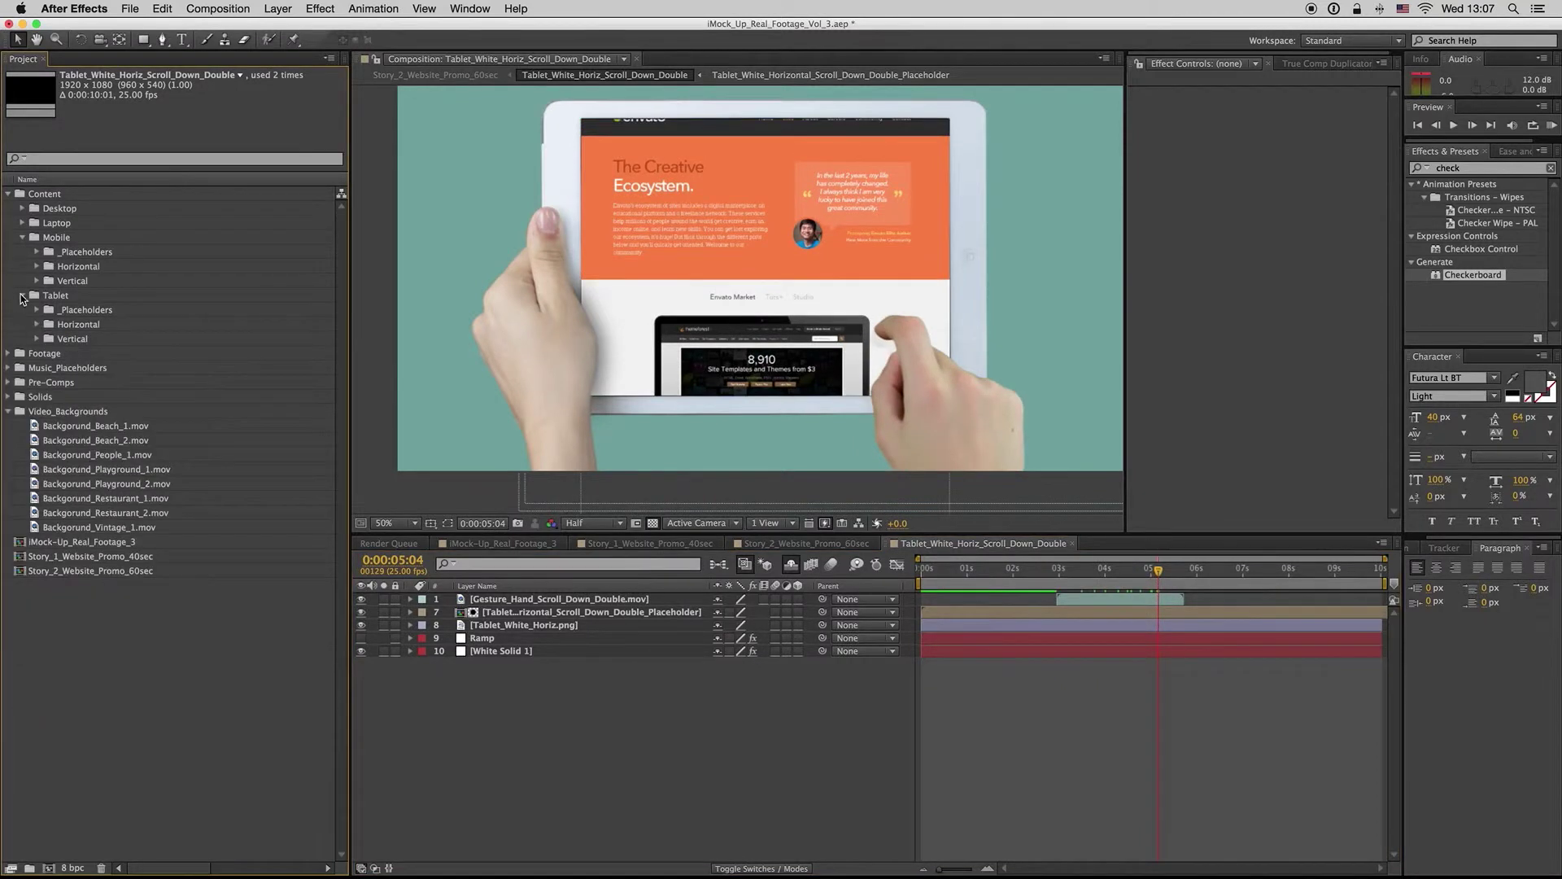
left_click(21, 296)
left_click(22, 238)
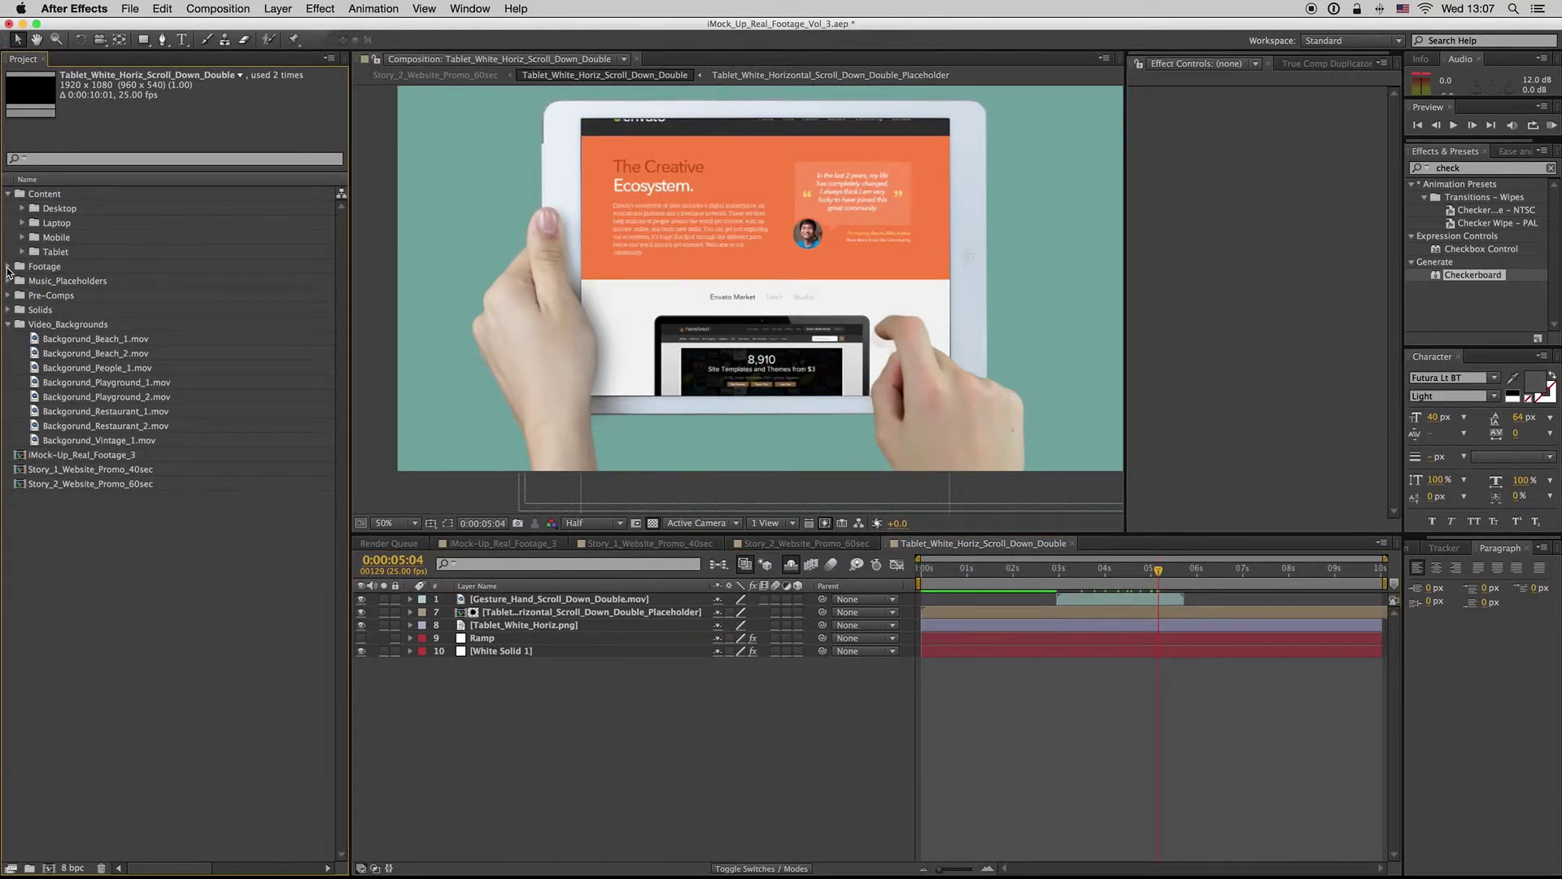
left_click(10, 296)
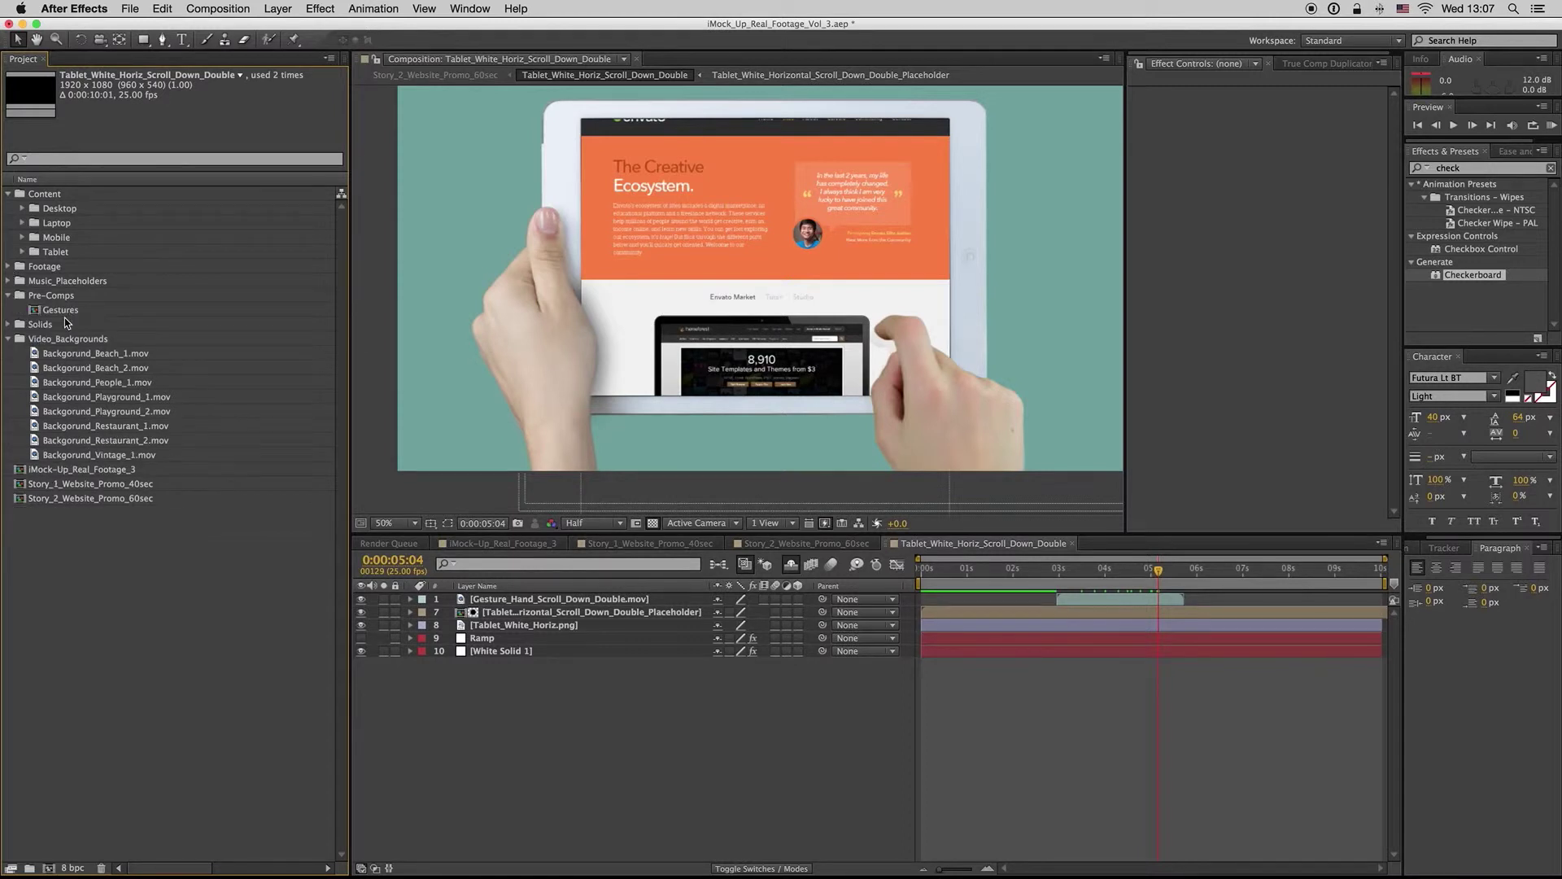
double_click(65, 310)
left_click_drag(847, 564, 934, 574)
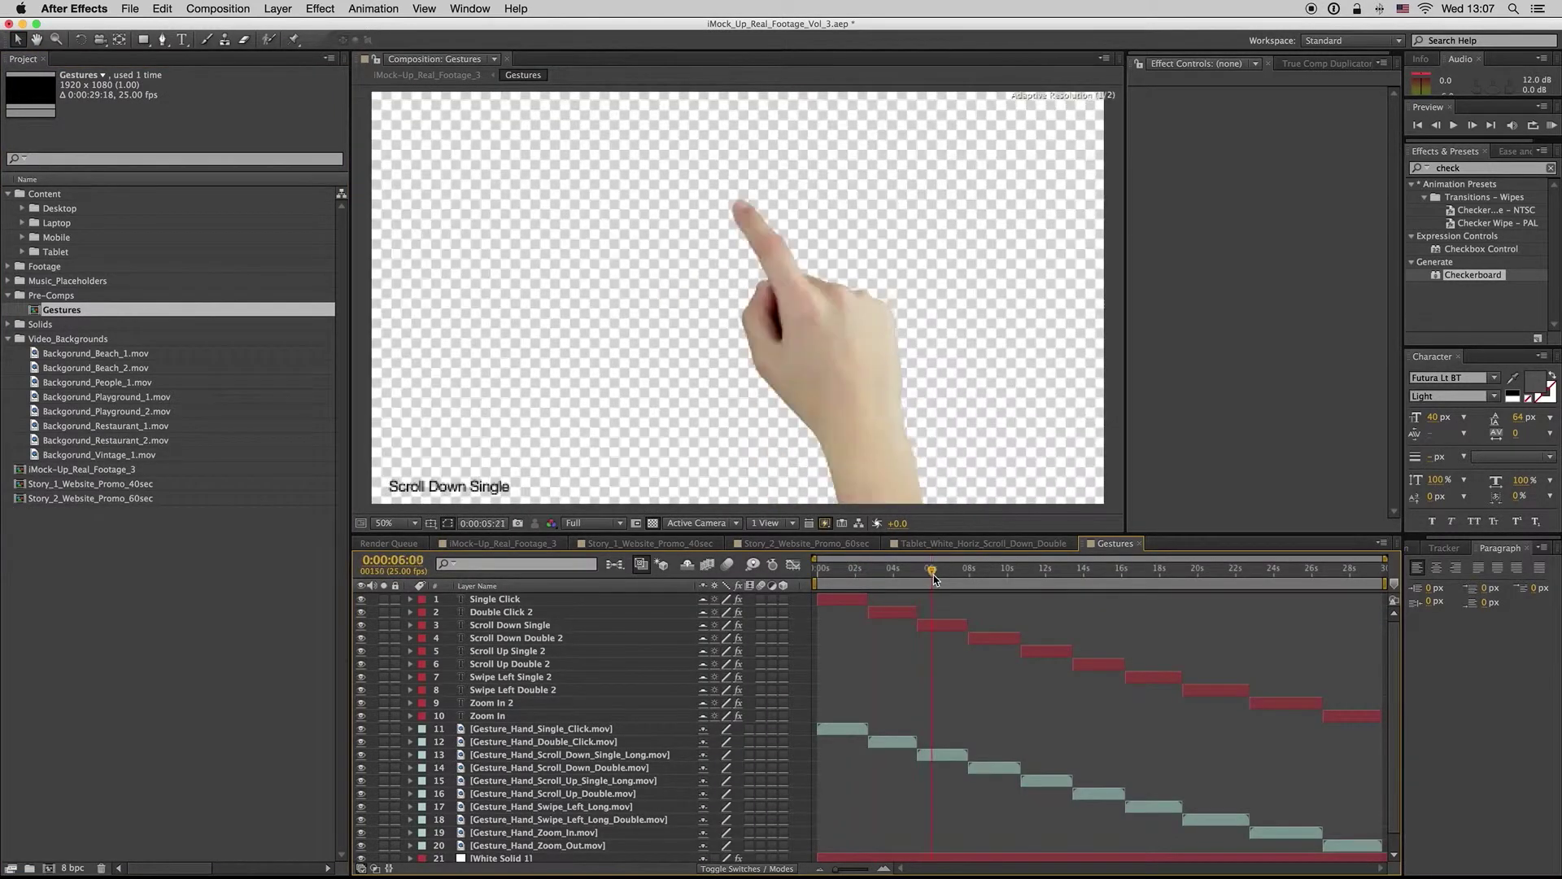
left_click(1139, 544)
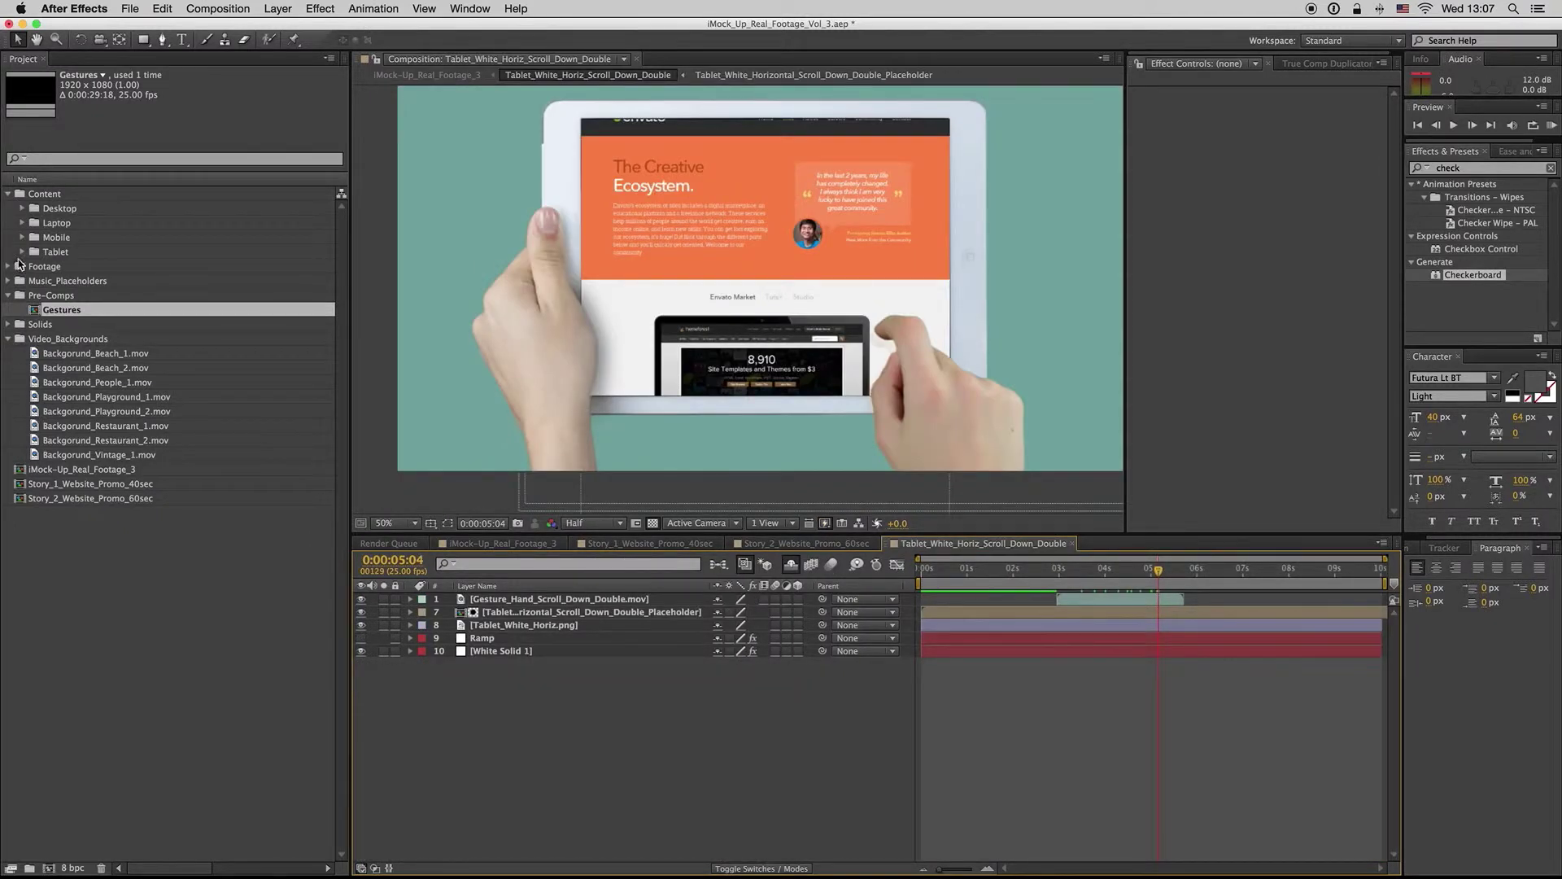
Expand Mobile > Horizontal > White to list the white horizontal phone comps
left_click(23, 237)
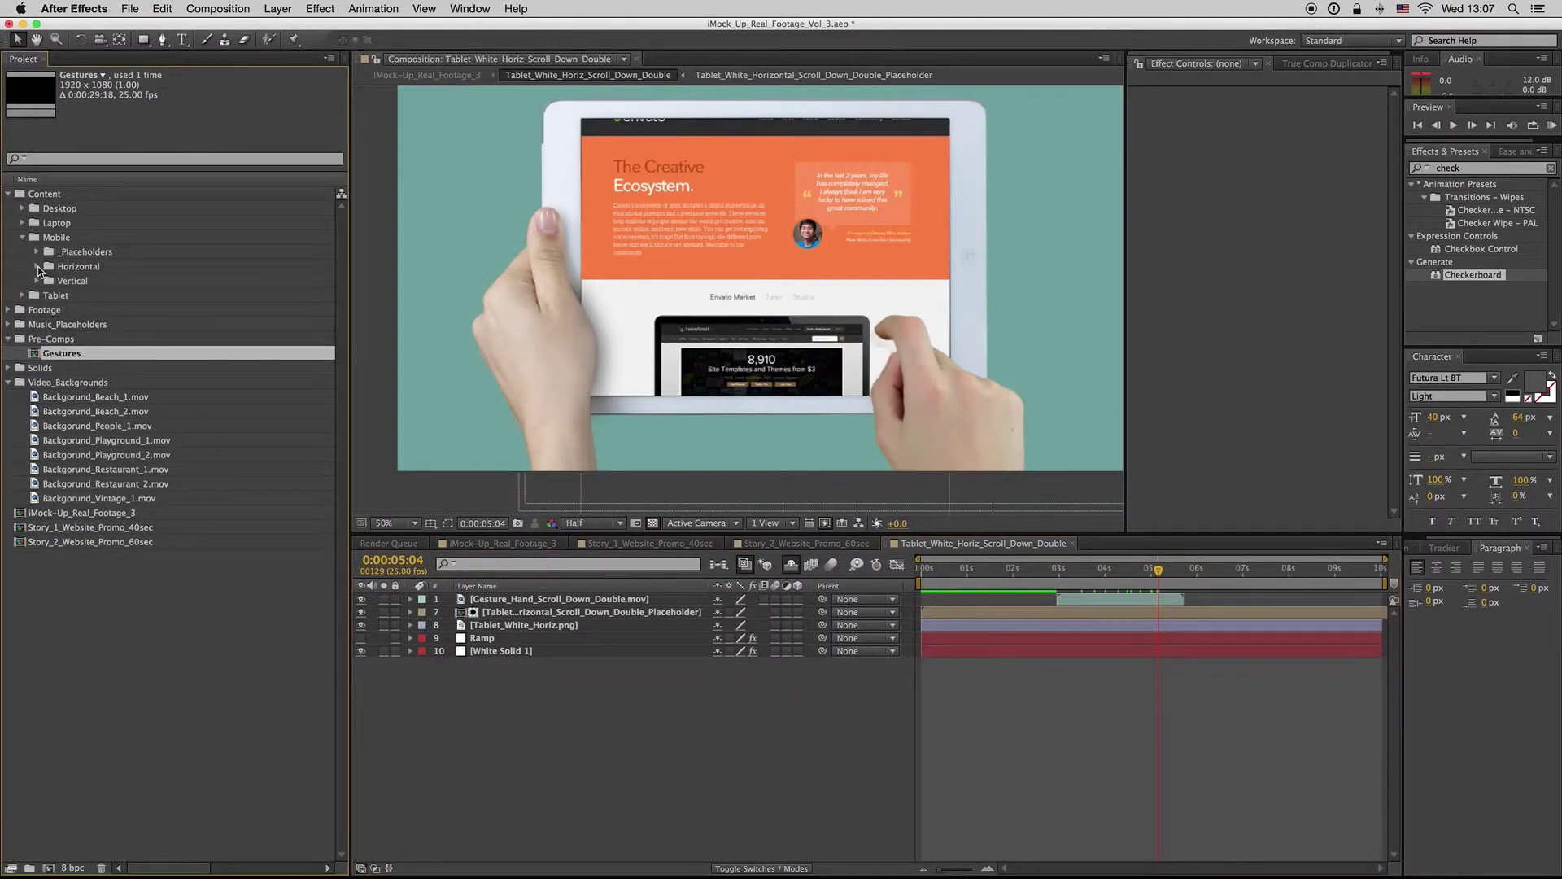
left_click(37, 267)
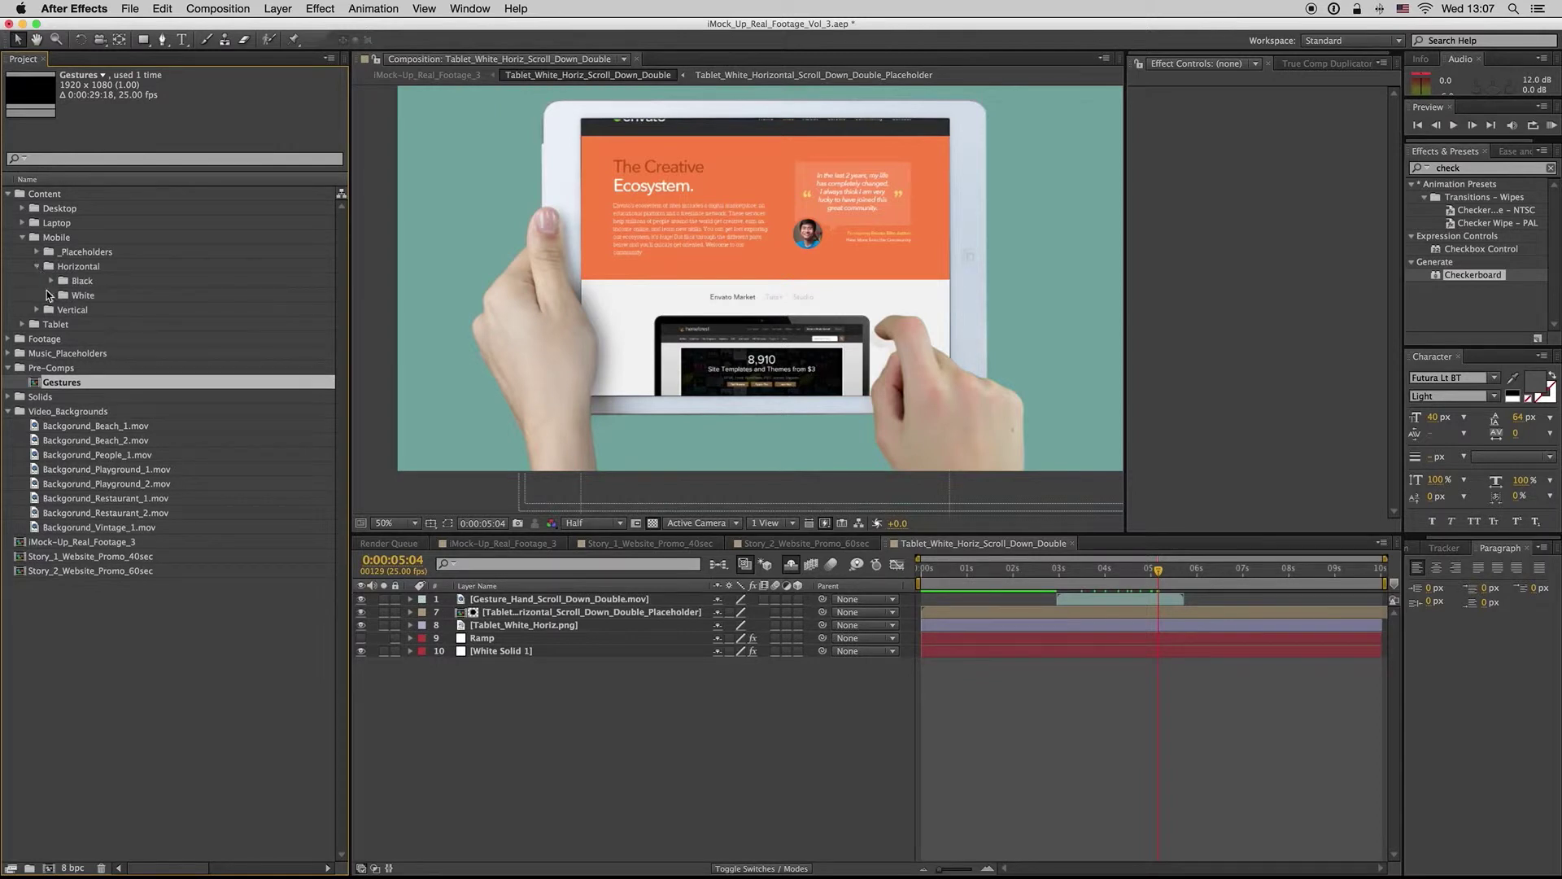
left_click(52, 294)
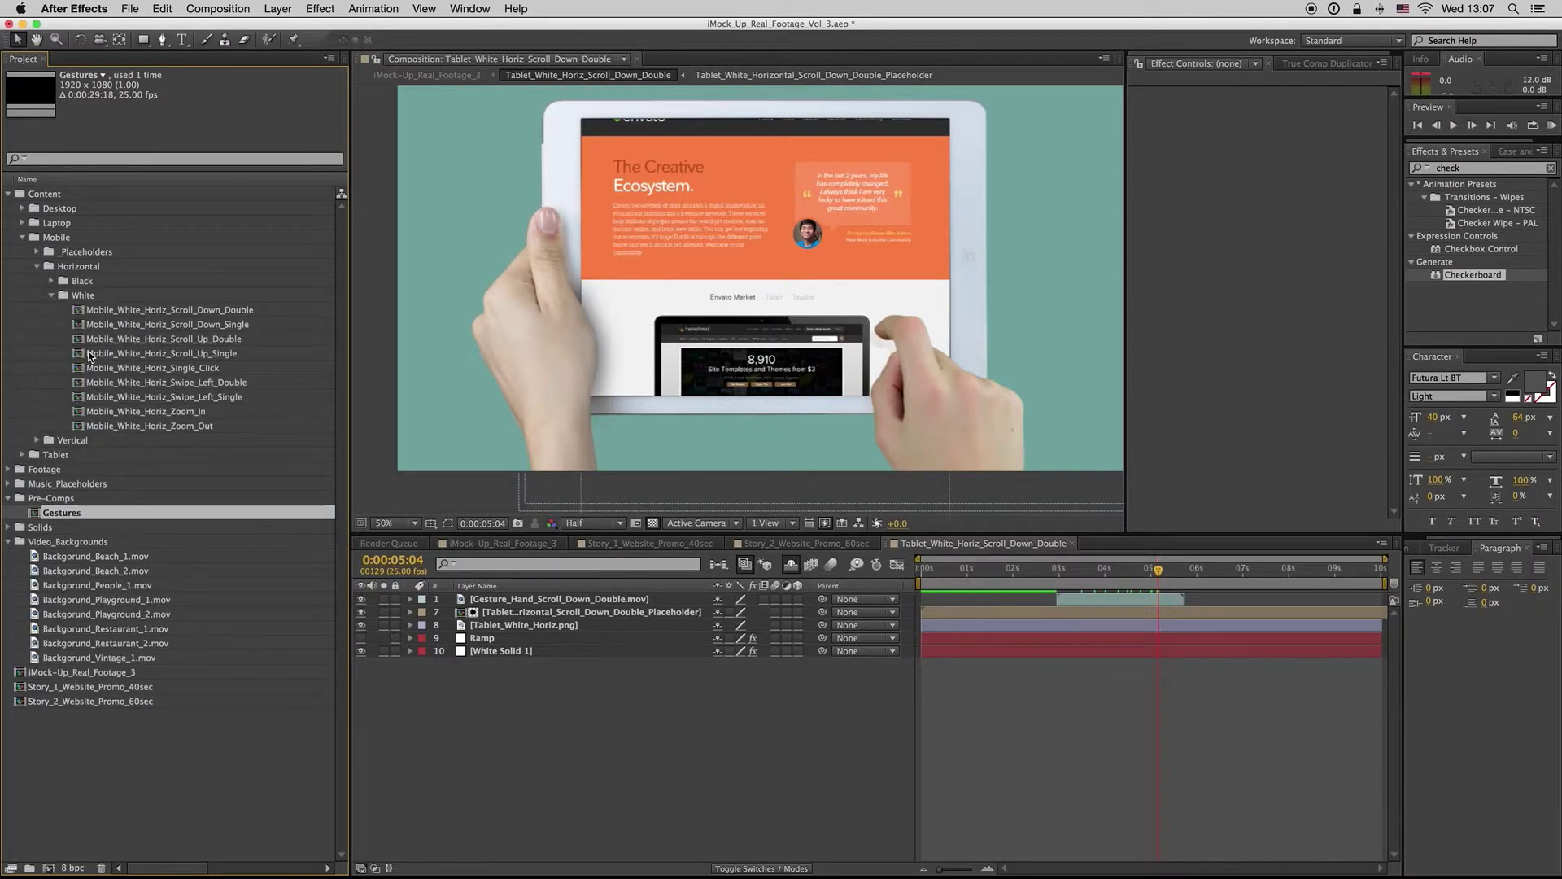
In Mobile_White_Horiz_Single_Click, move the tapping hand left and down at about four seconds
double_click(160, 368)
left_click_drag(1043, 572, 1126, 576)
left_click(1129, 598)
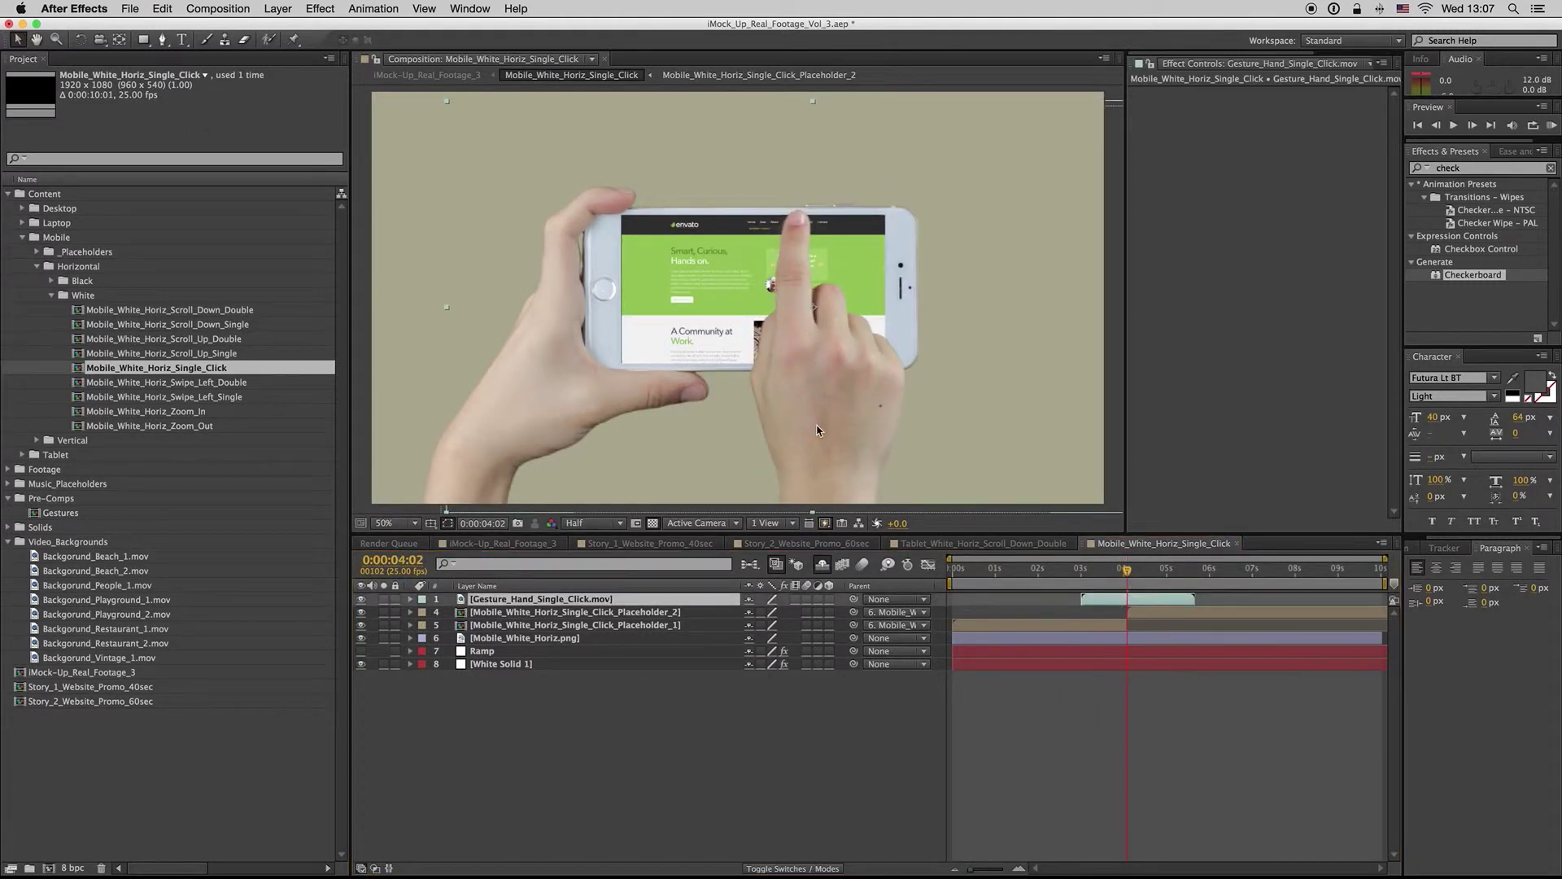
left_click_drag(818, 429, 707, 487)
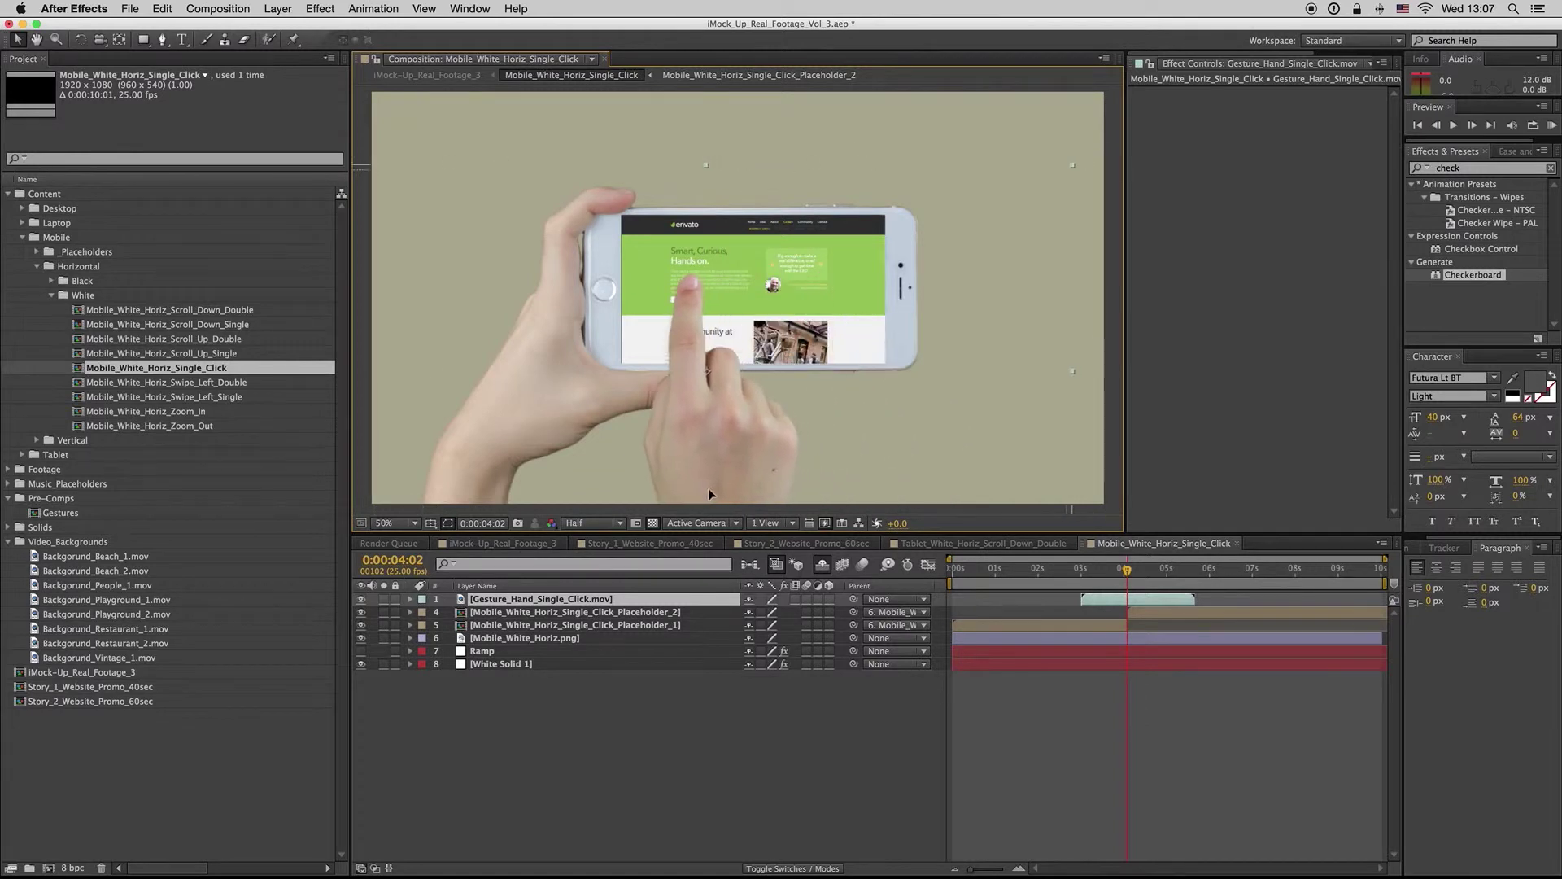
left_click(1026, 692)
Preview the tap from 3 seconds 15 frames, toggle shy layers, then close the single-click and tablet comps
left_click(1105, 576)
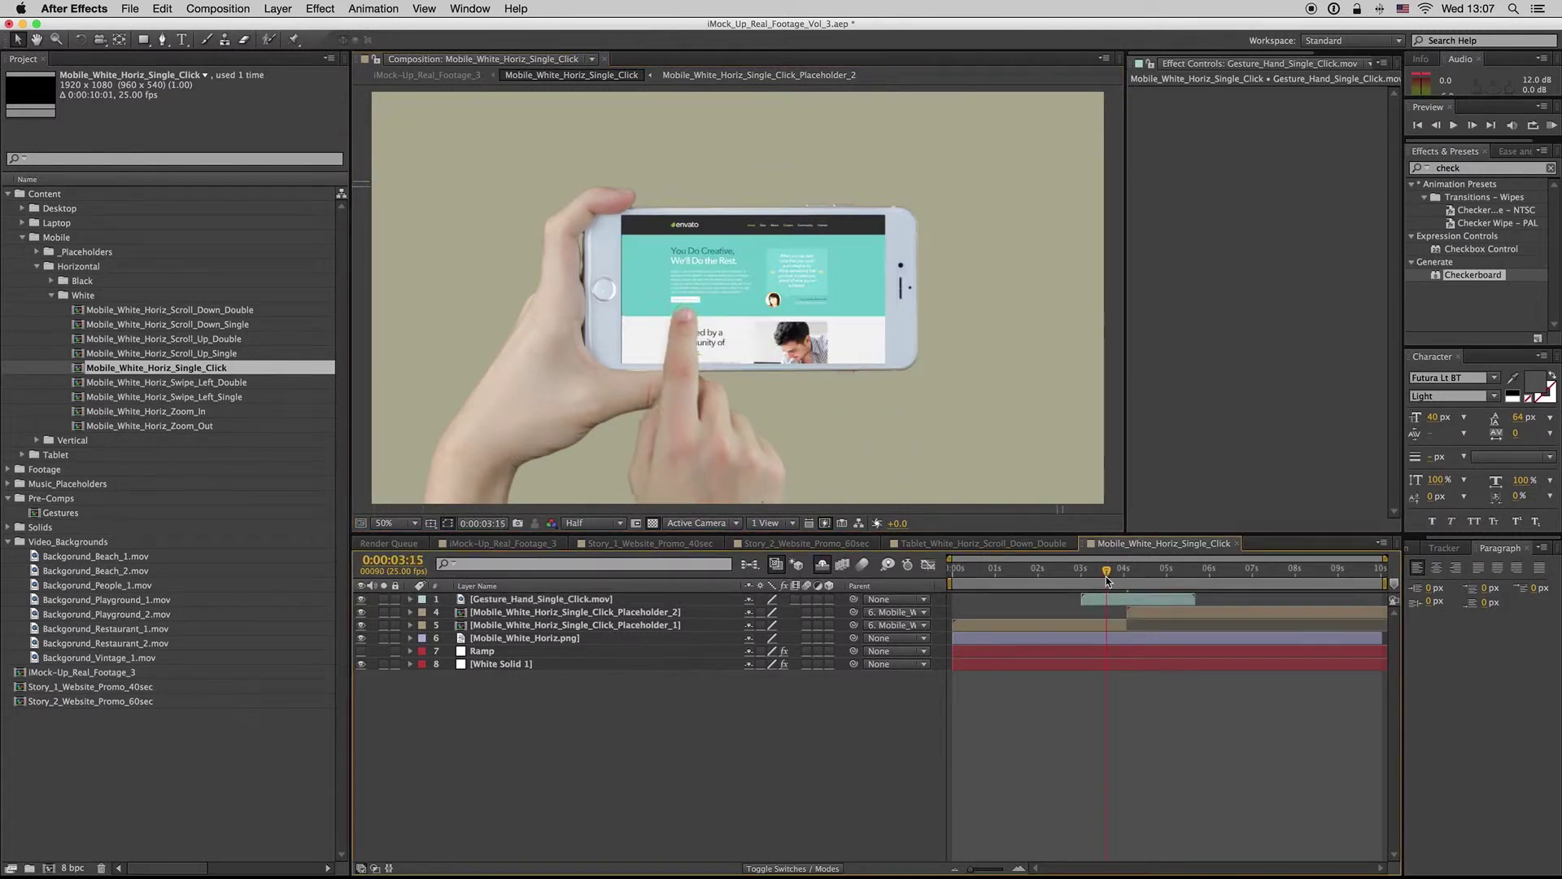
key("space")
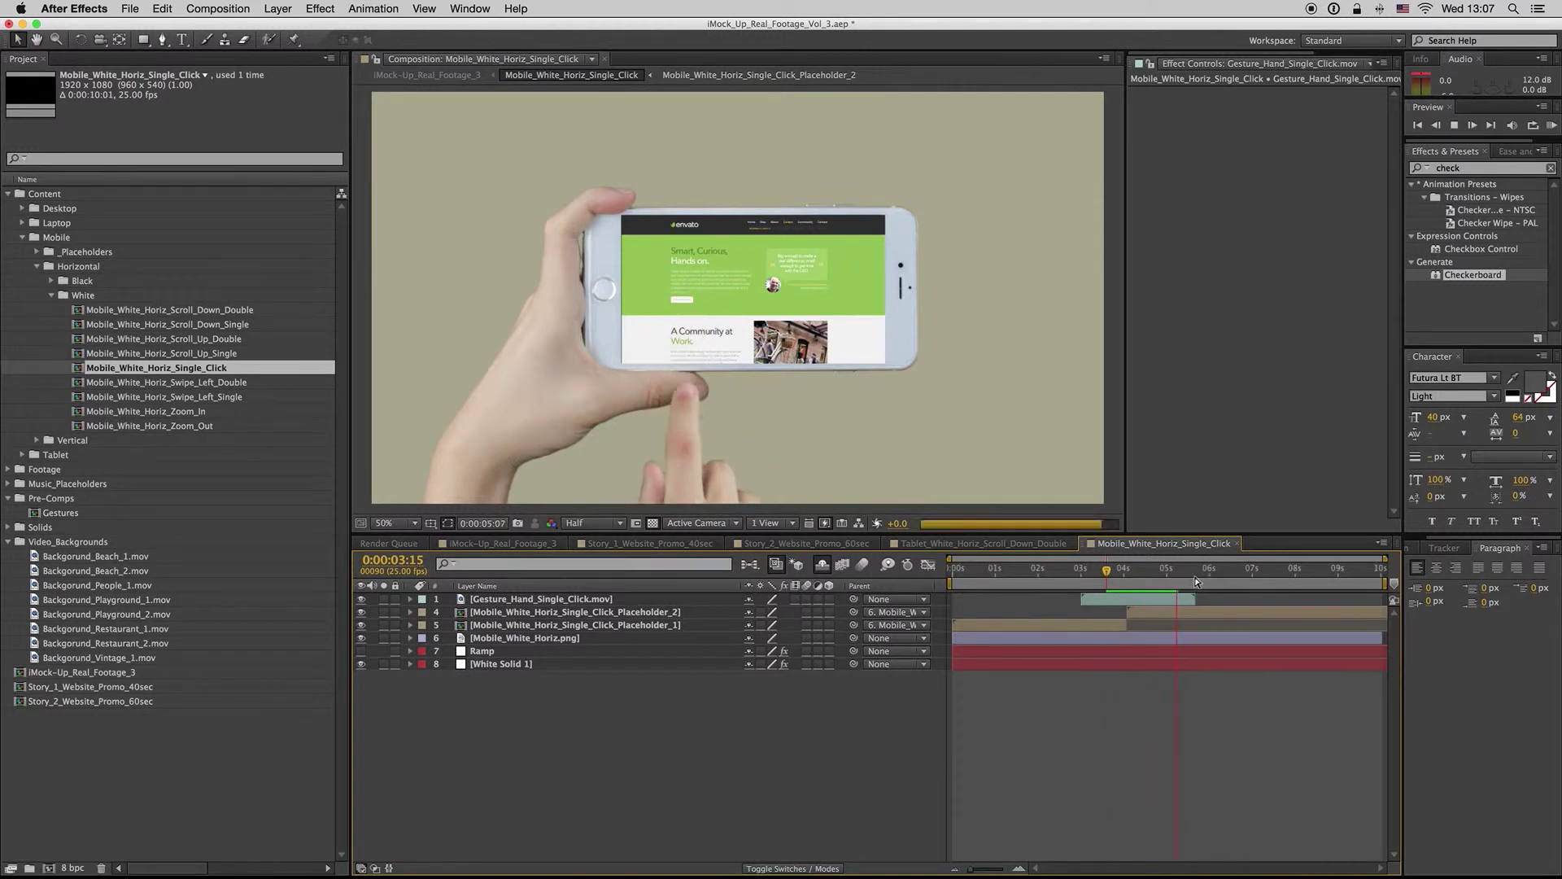
left_click_drag(1134, 574, 1120, 574)
key("ctrl+Down")
left_click(1114, 574)
left_click(822, 564)
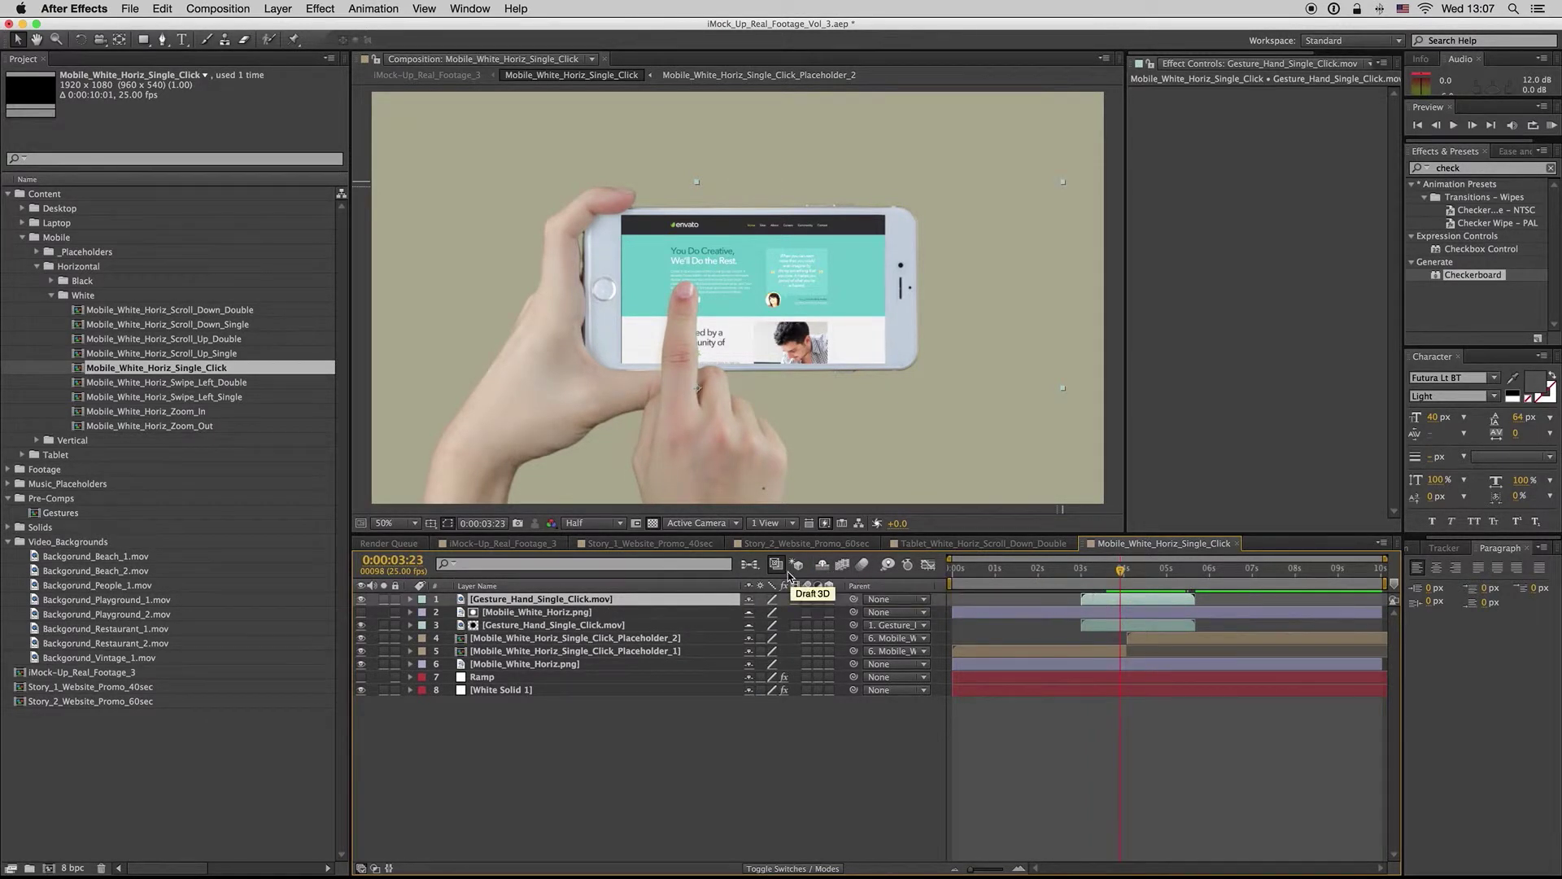
left_click(820, 565)
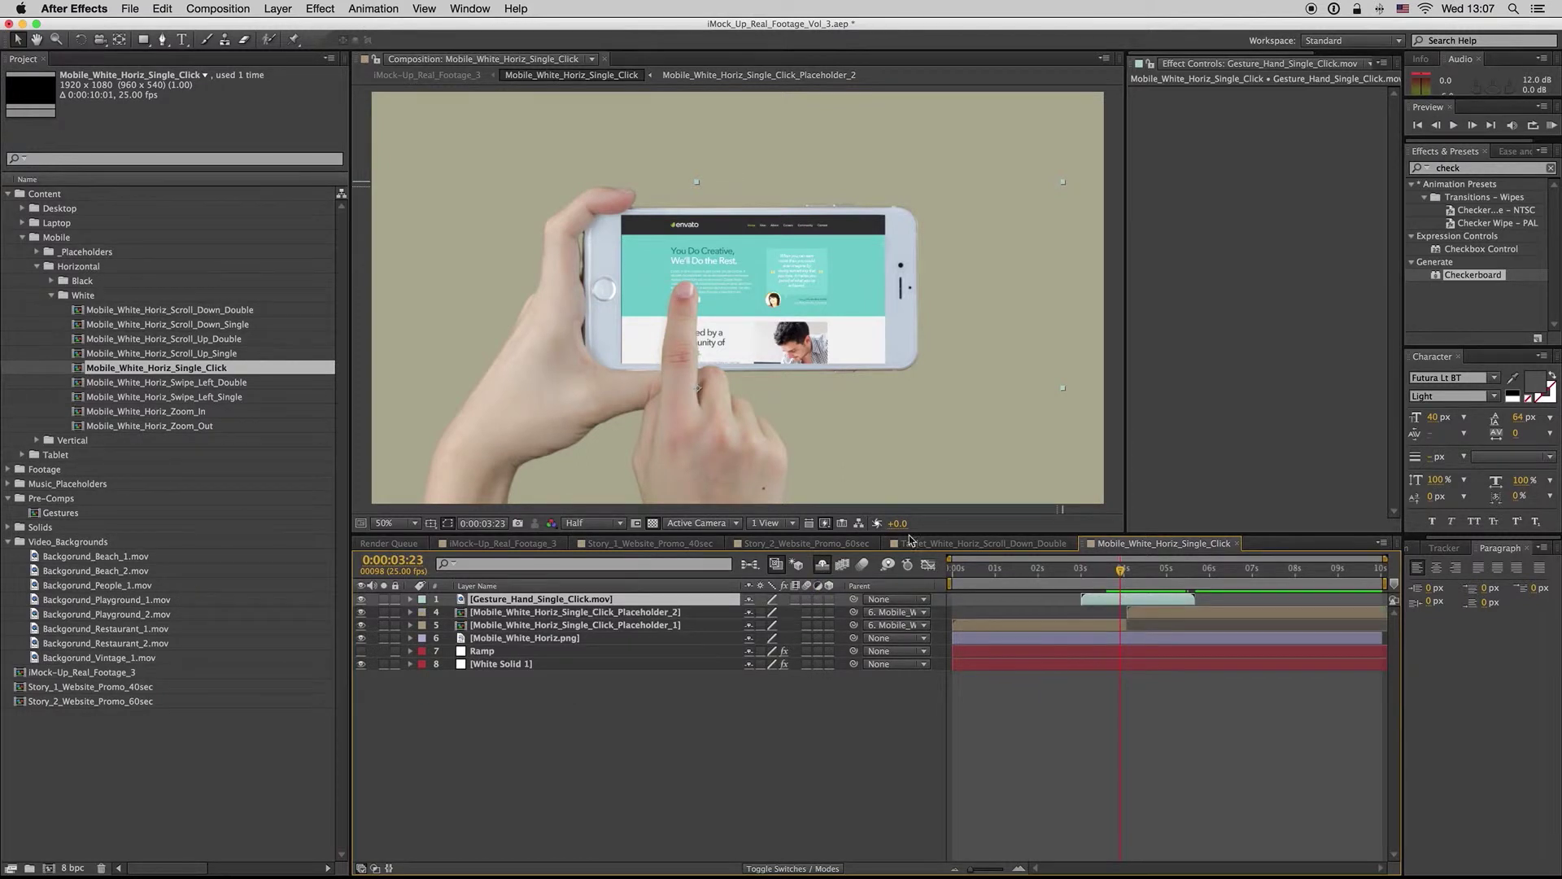
left_click_drag(1121, 576, 1209, 576)
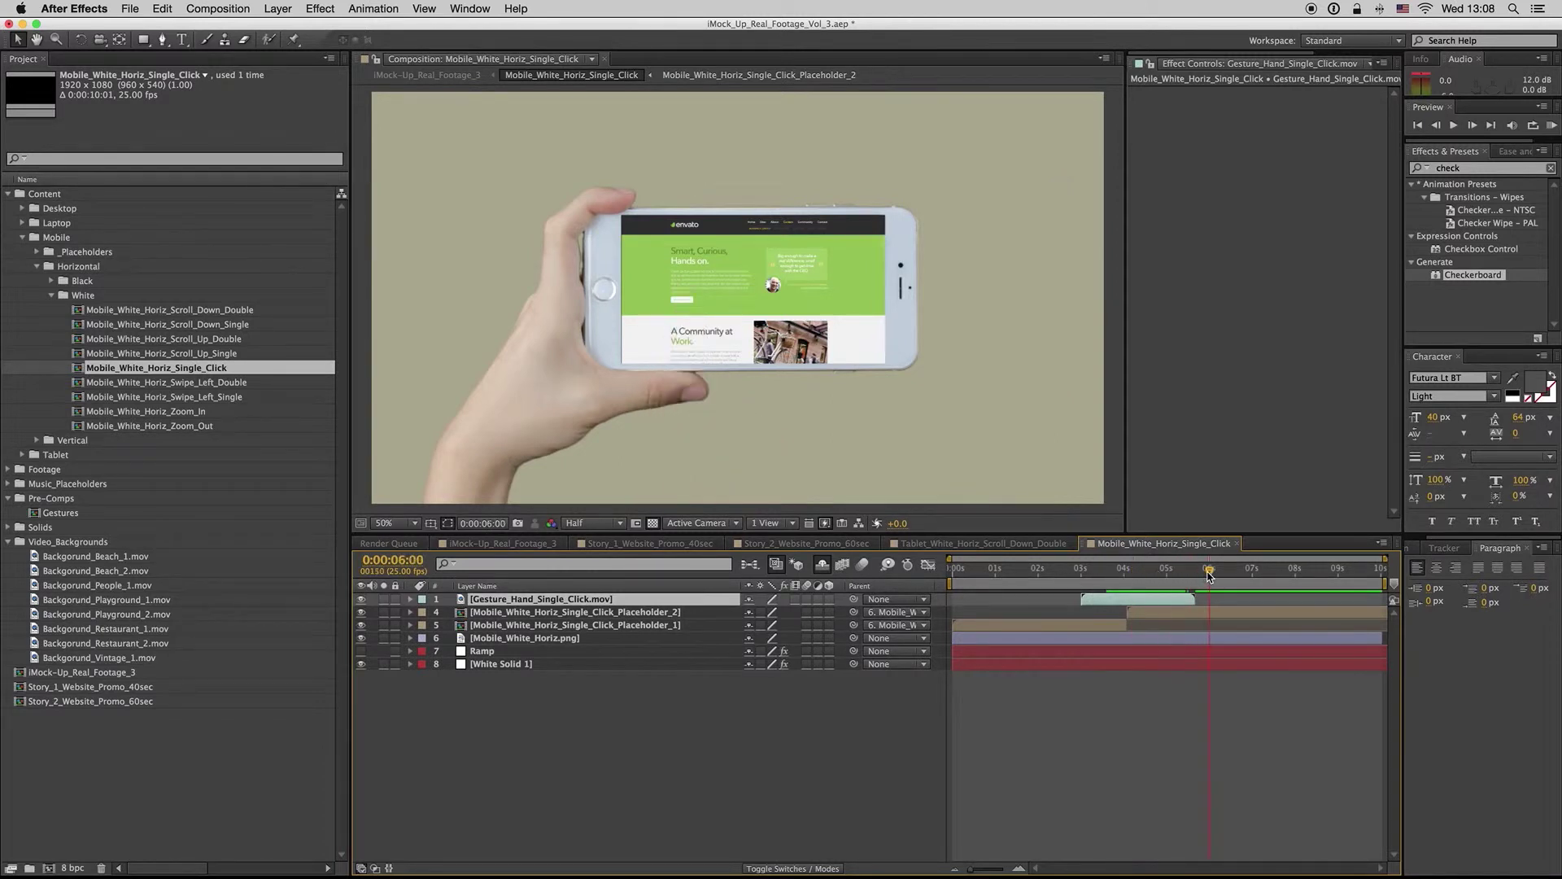
left_click(1019, 738)
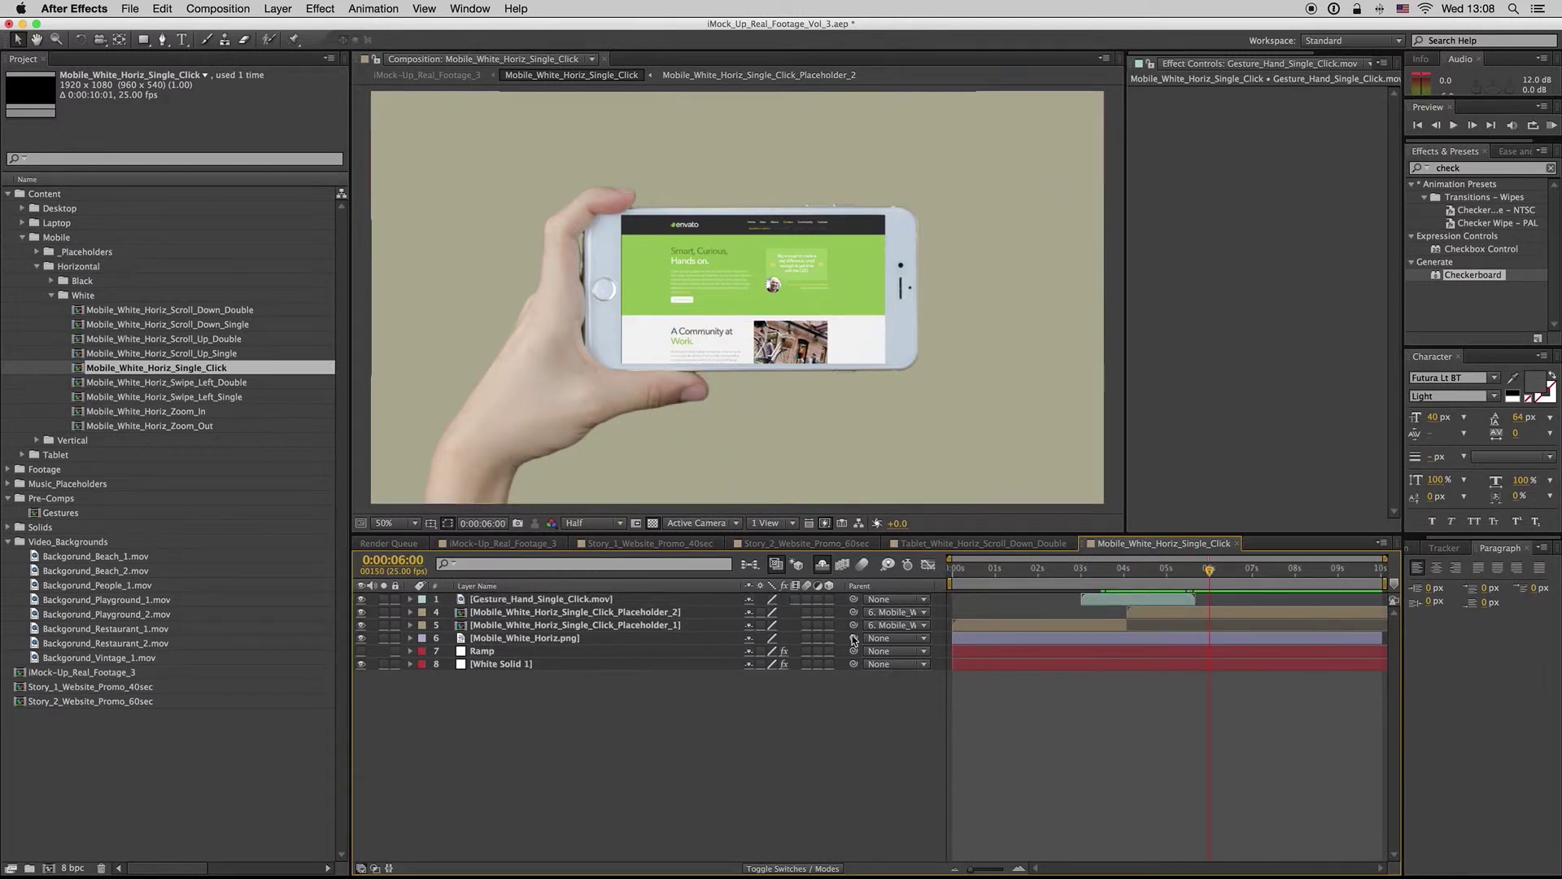
left_click(1237, 544)
left_click(1074, 543)
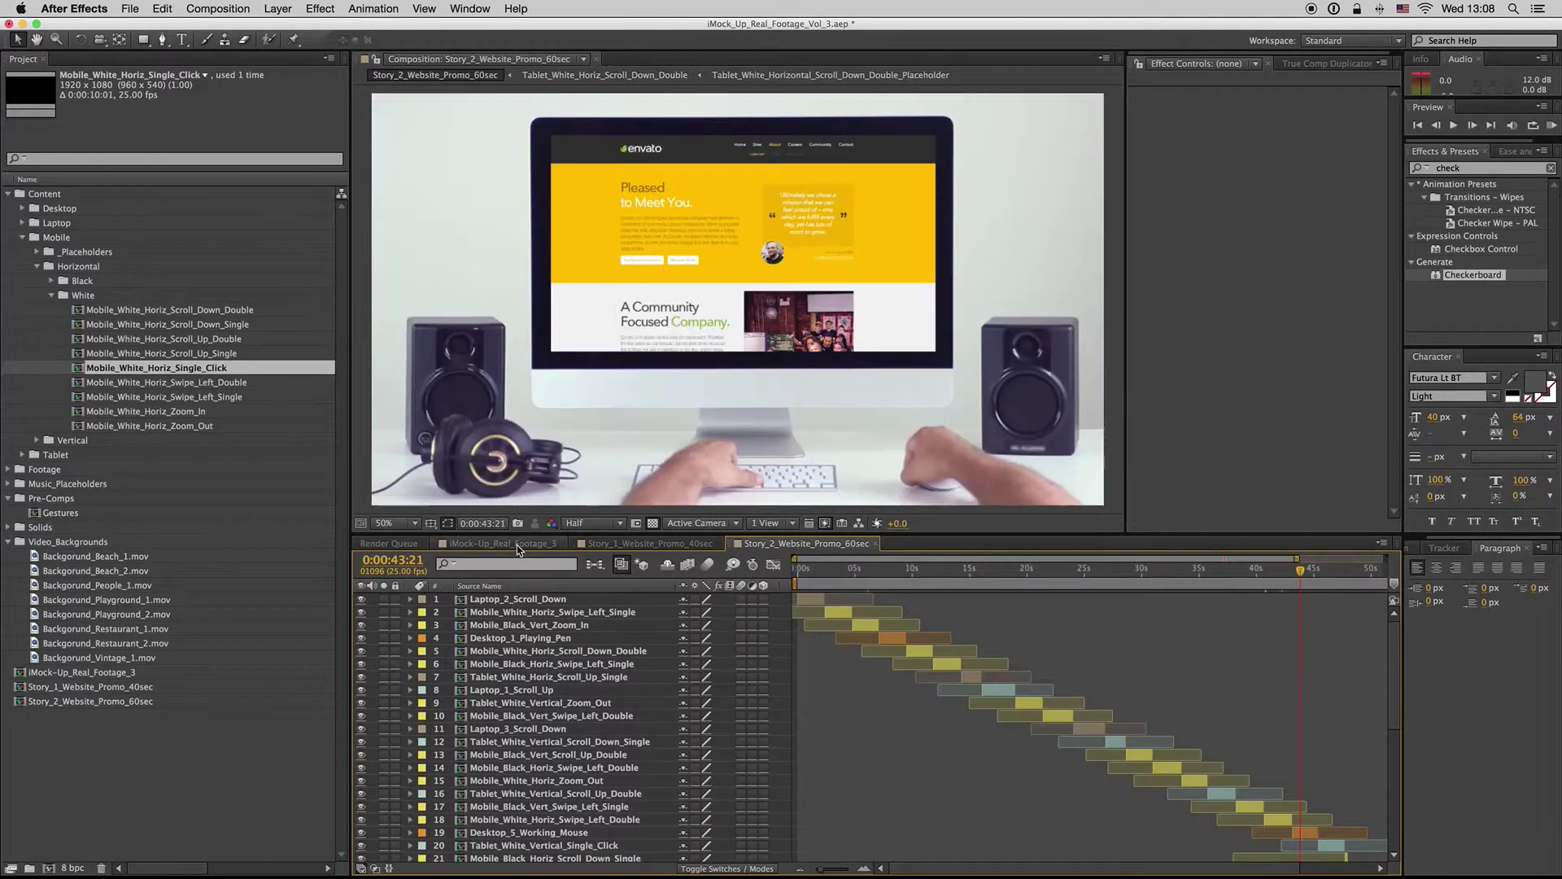
View the main iMock-Up_Real_Footage_3 comp at about six seconds
left_click(515, 544)
left_click(871, 575)
scroll(857, 574, "down", 3)
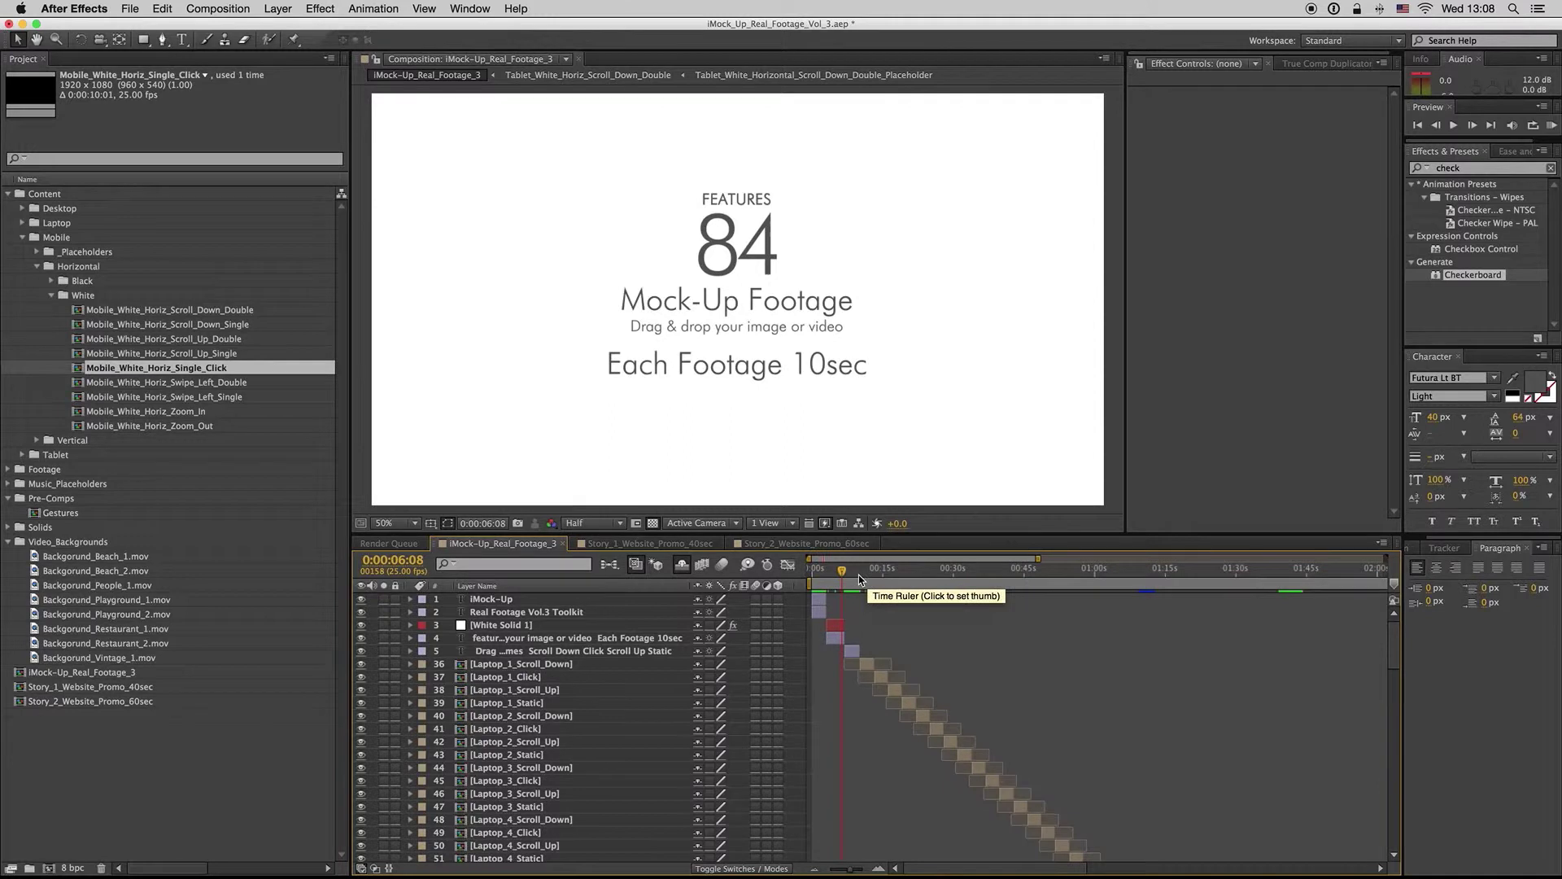
Step through Story_1_Website_Promo_40sec's phone and tablet shots, collapse the White folder, and return to the main comp
left_click(643, 543)
left_click_drag(887, 569, 849, 570)
left_click(882, 570)
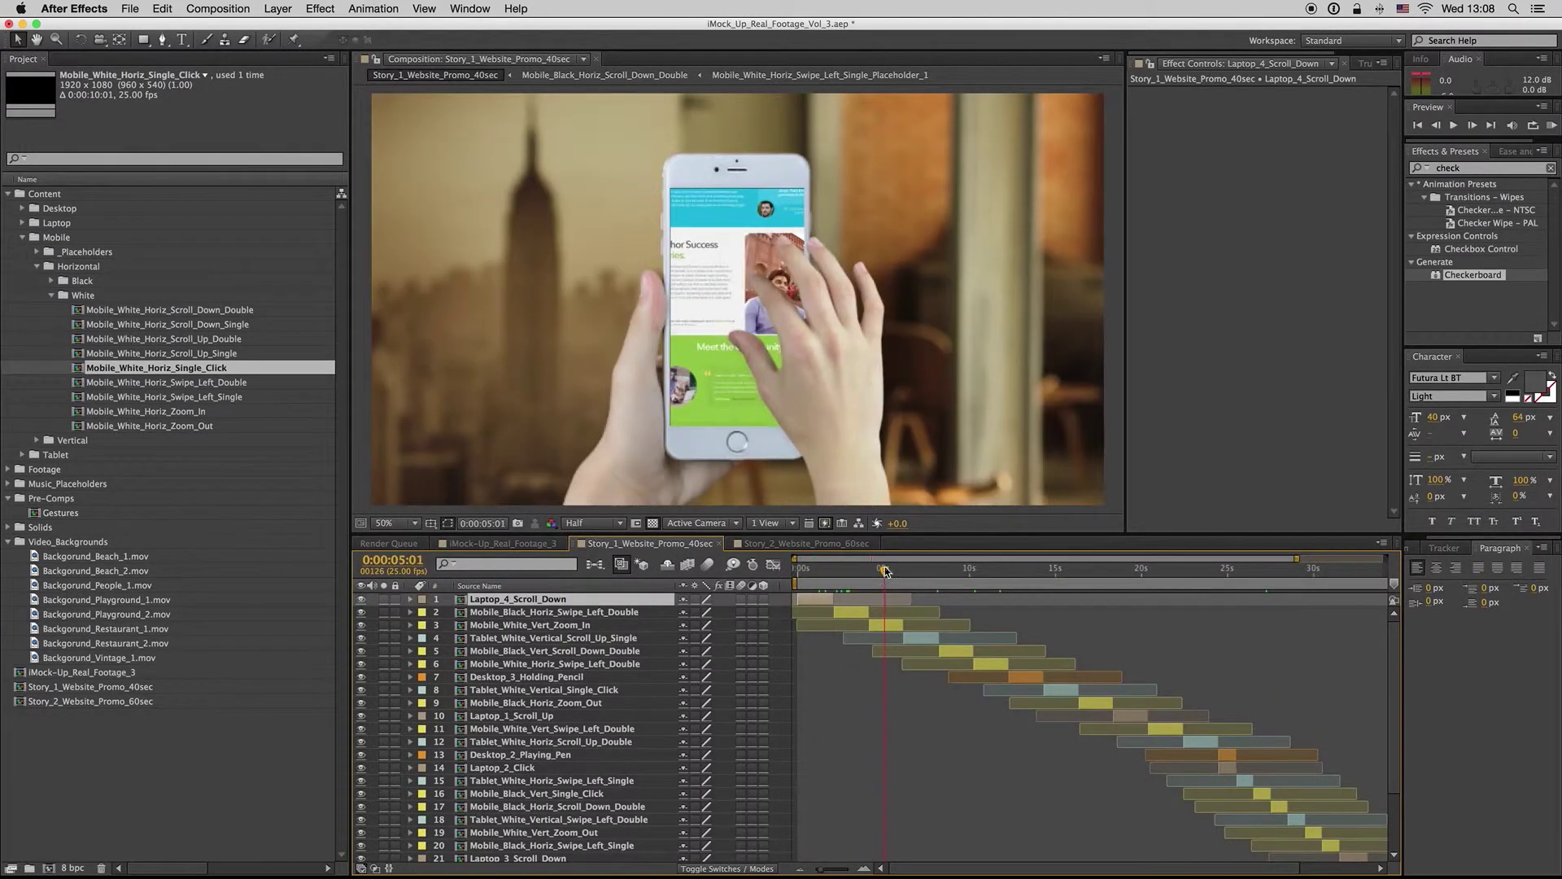
left_click(918, 570)
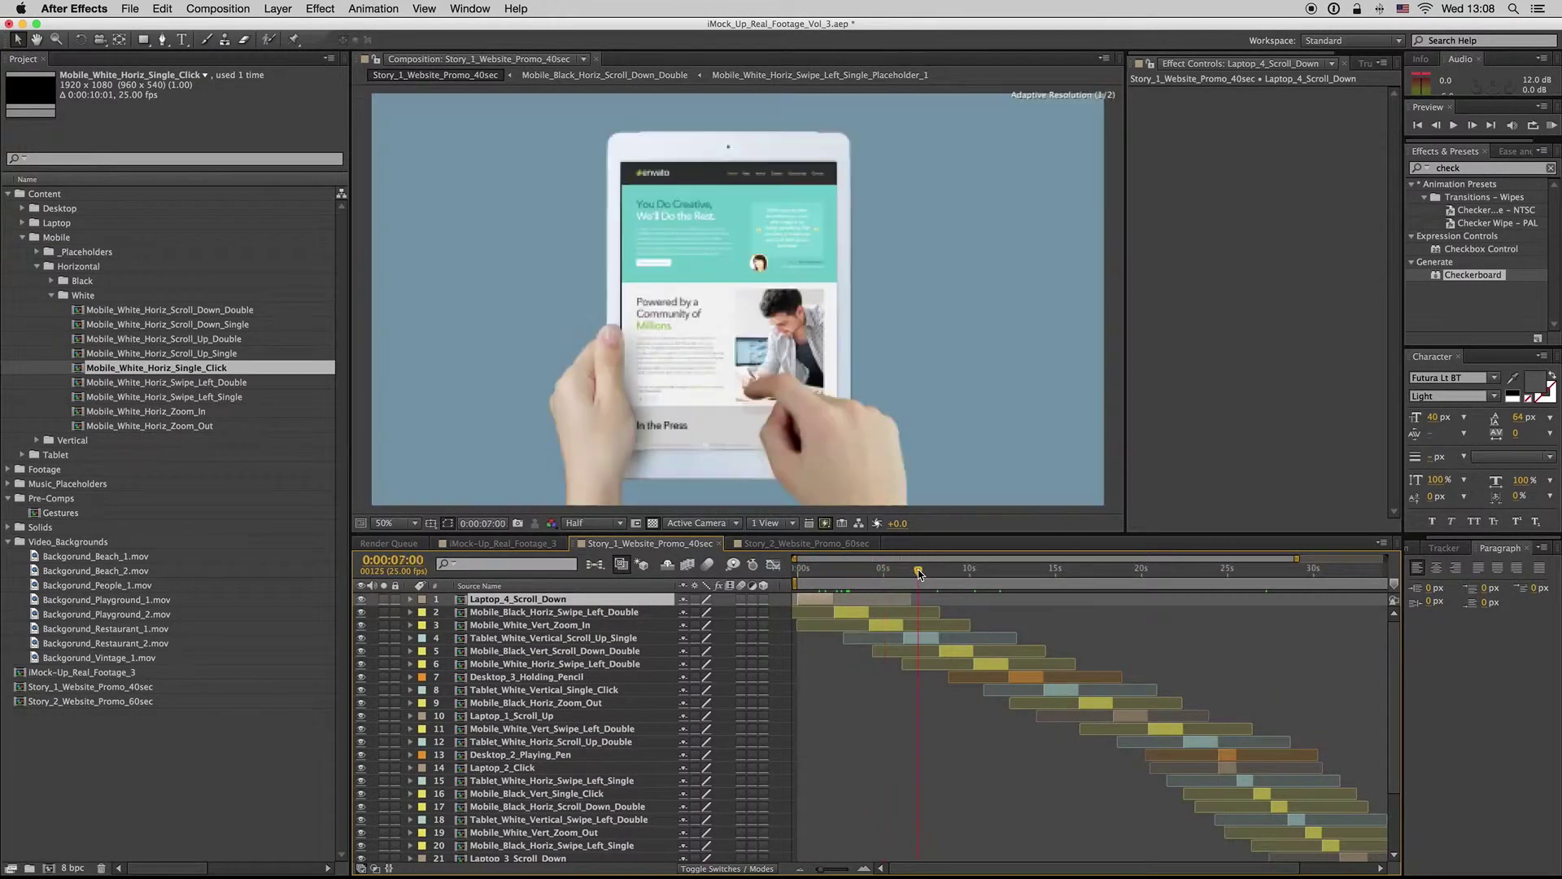
left_click(921, 637)
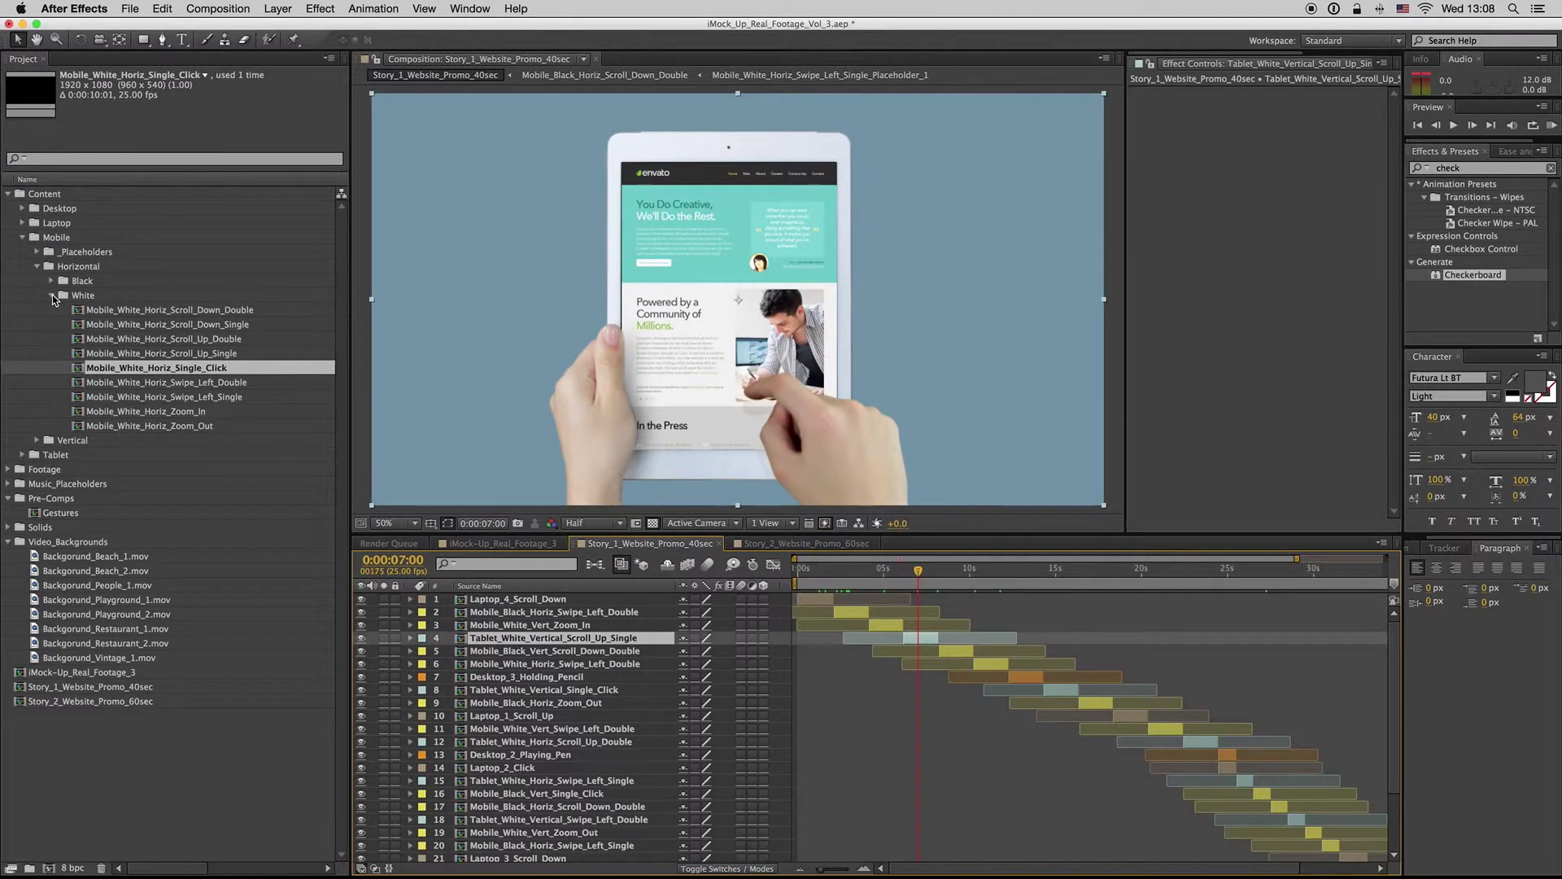
left_click(52, 295)
left_click(547, 545)
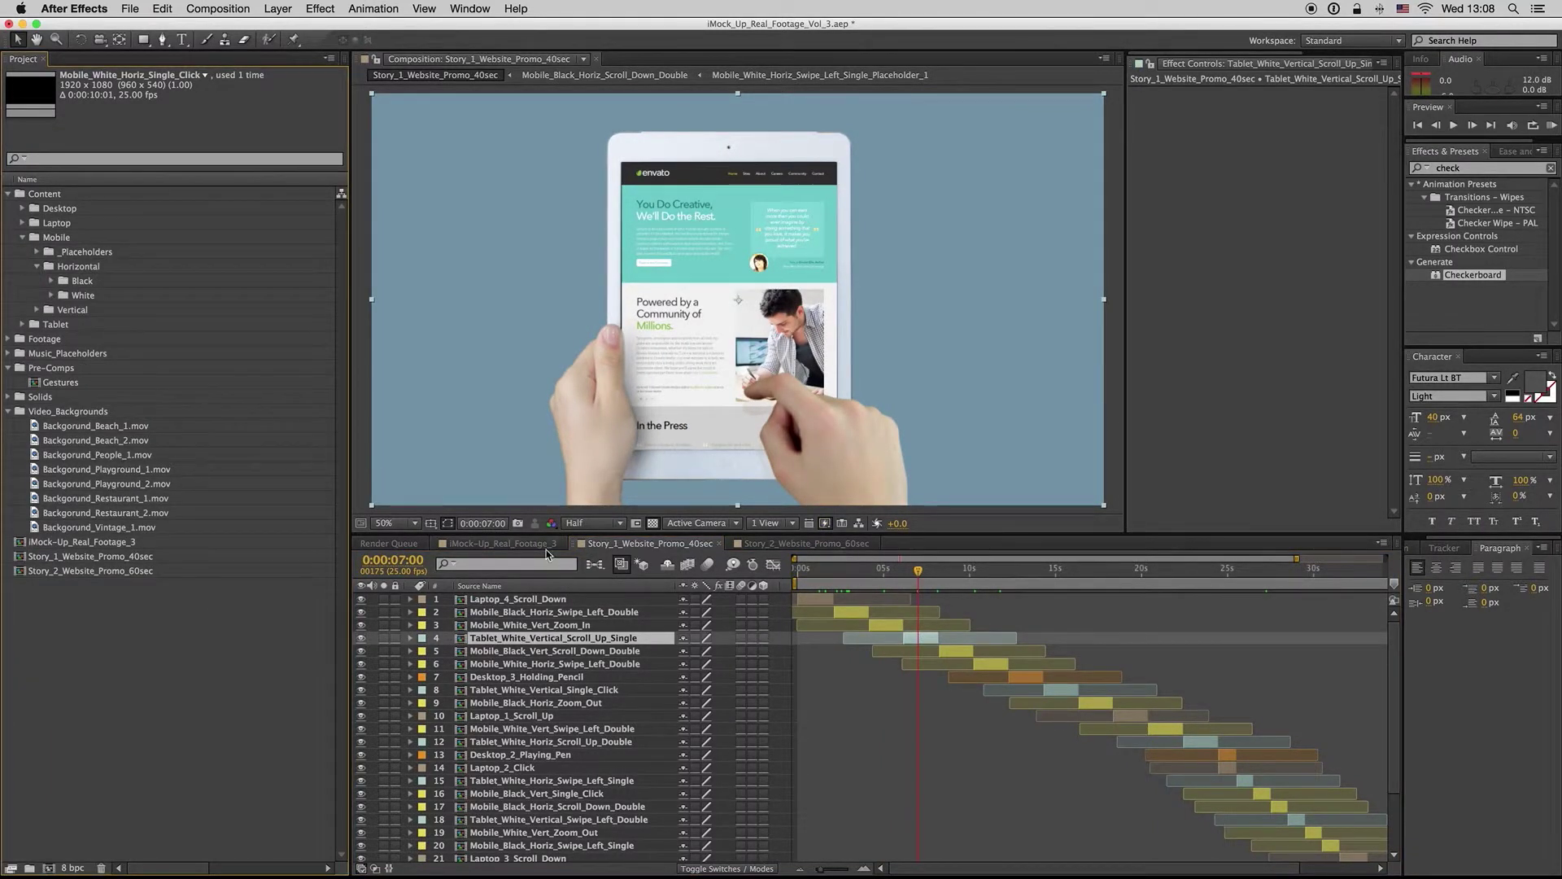
In the main comp, reveal the Laptop_3_Scroll_Down layer's source in the Project panel
left_click(899, 572)
left_click_drag(900, 578, 901, 573)
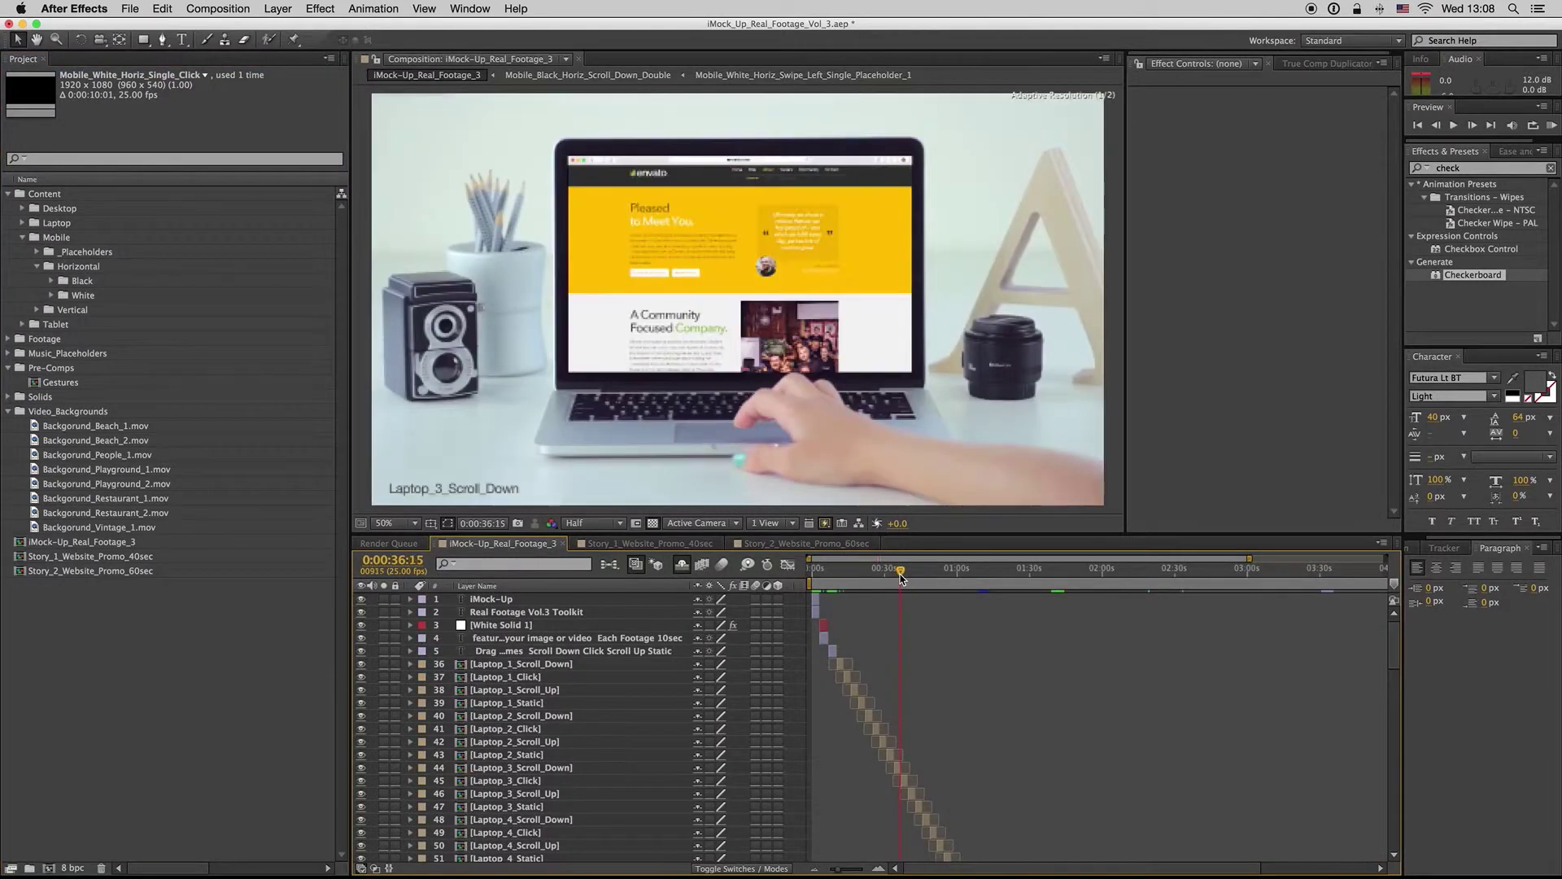
left_click(894, 767)
right_click(894, 767)
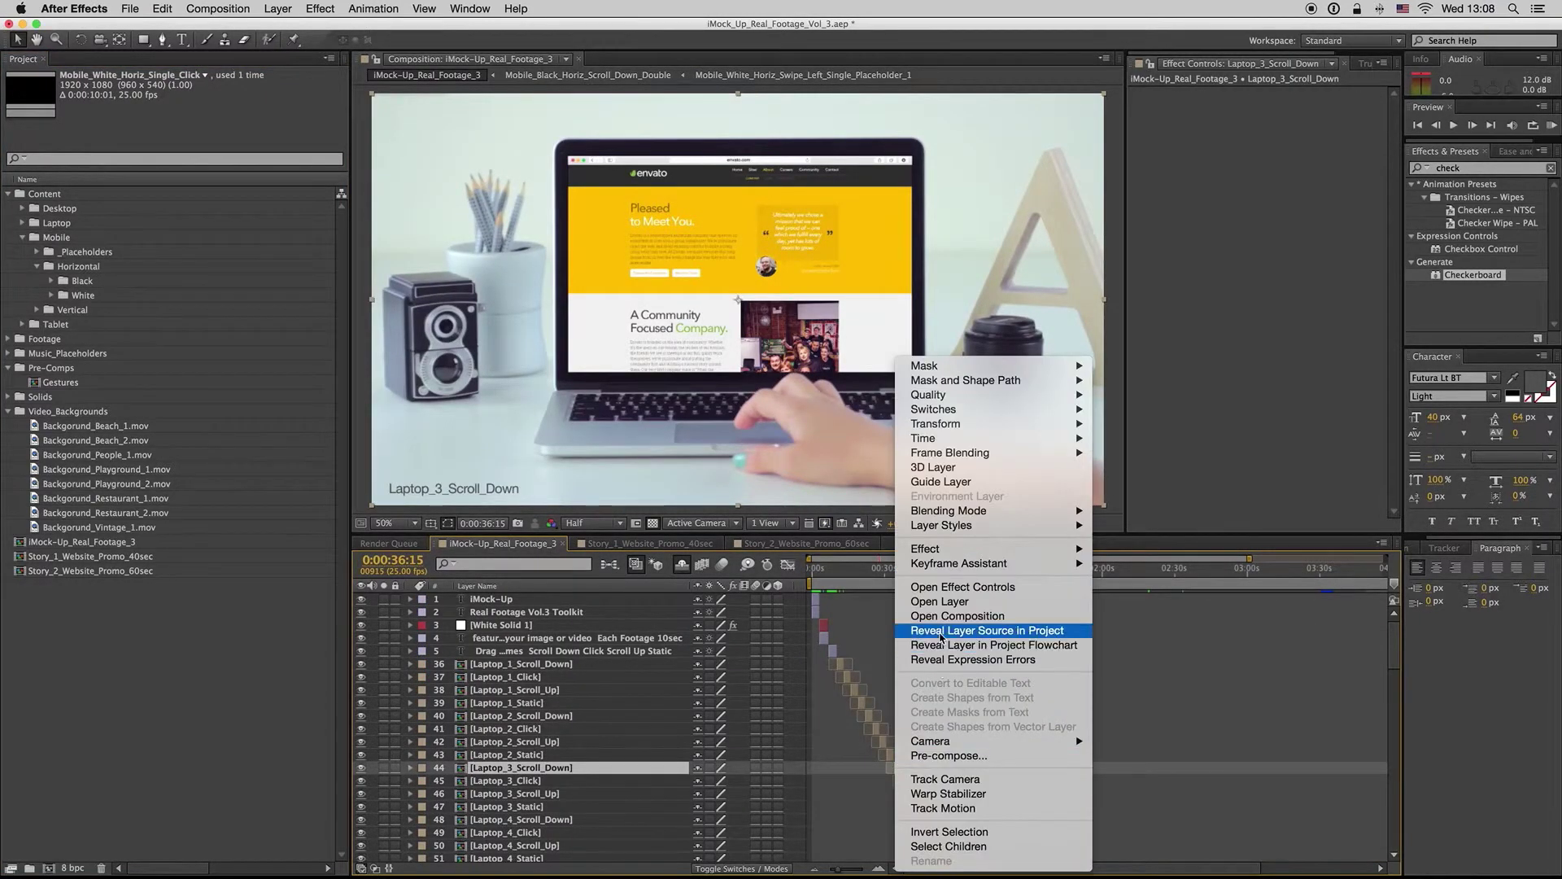
left_click(960, 635)
In Story_1_Website_Promo_40sec, replace the opening Laptop_4_Scroll_Down layer with Laptop_3_Scroll_Down
left_click(643, 543)
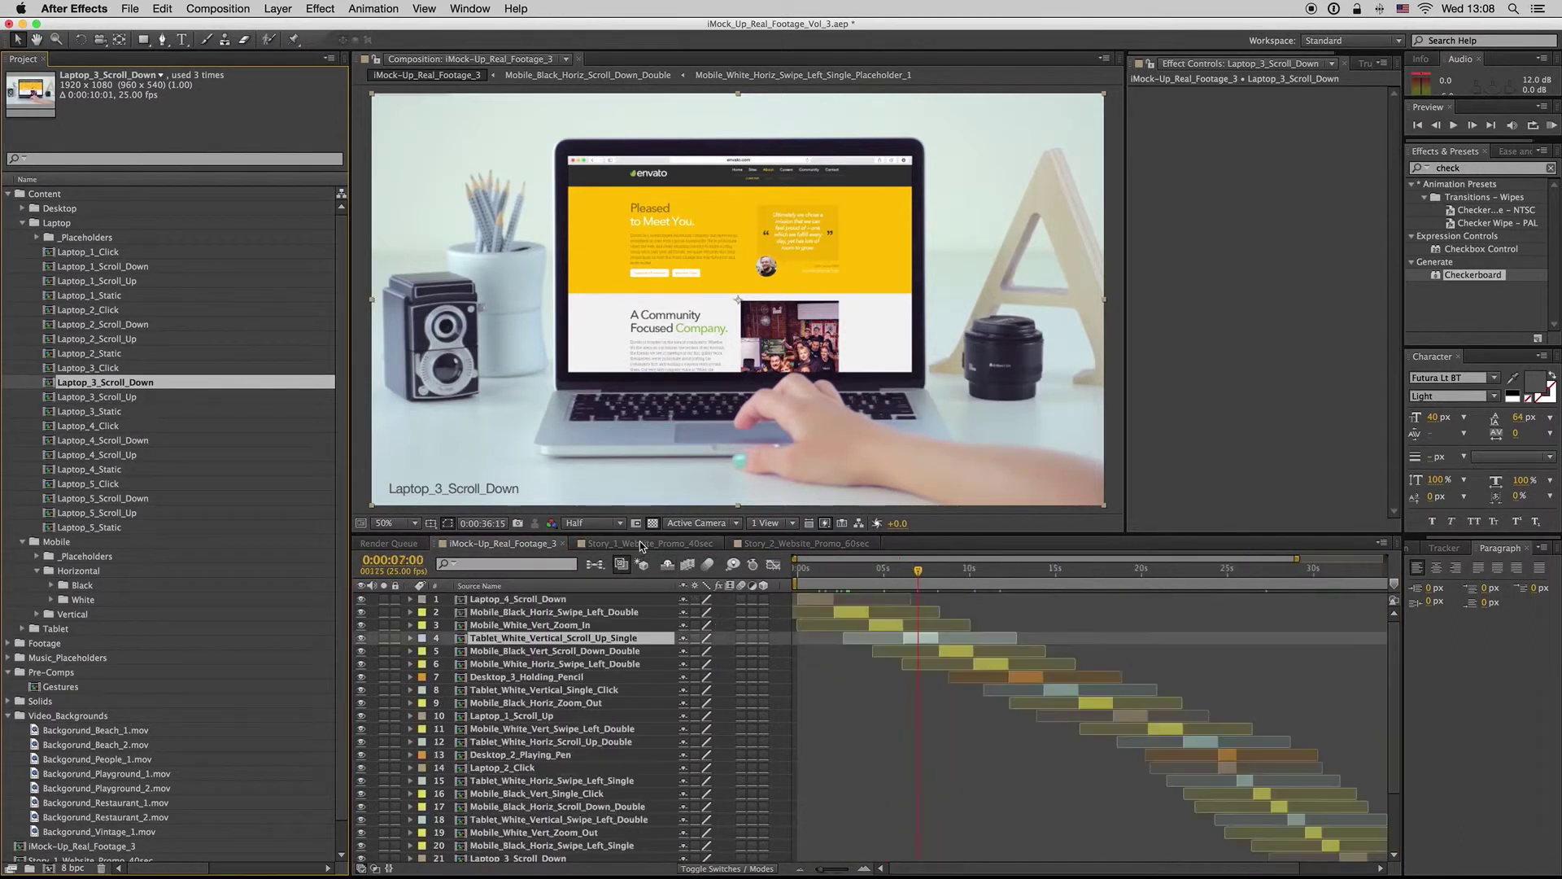
left_click_drag(815, 573, 803, 571)
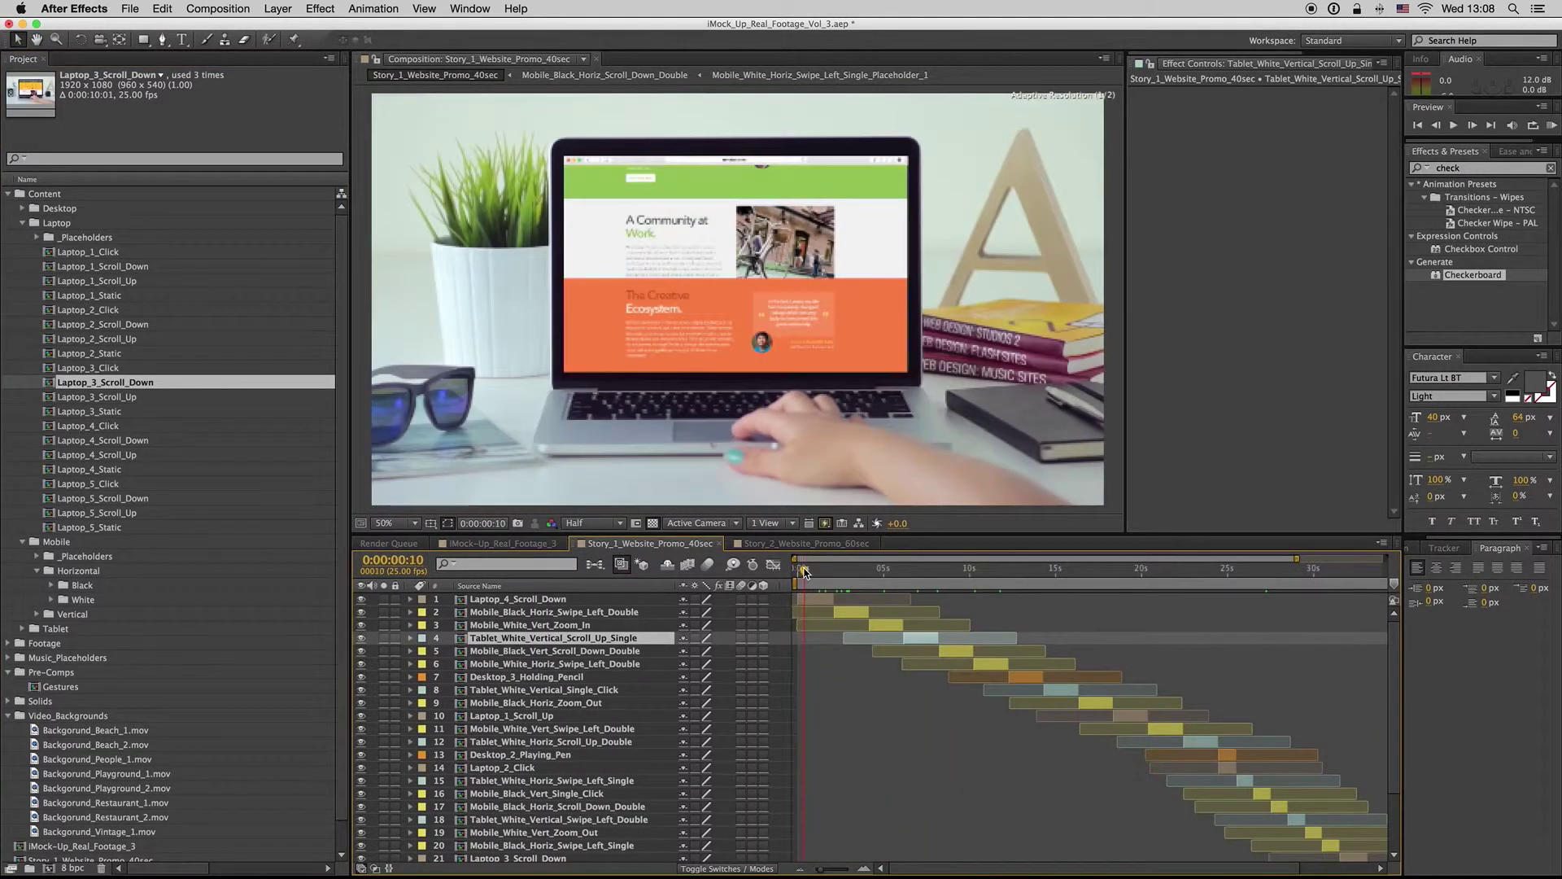
left_click(809, 601)
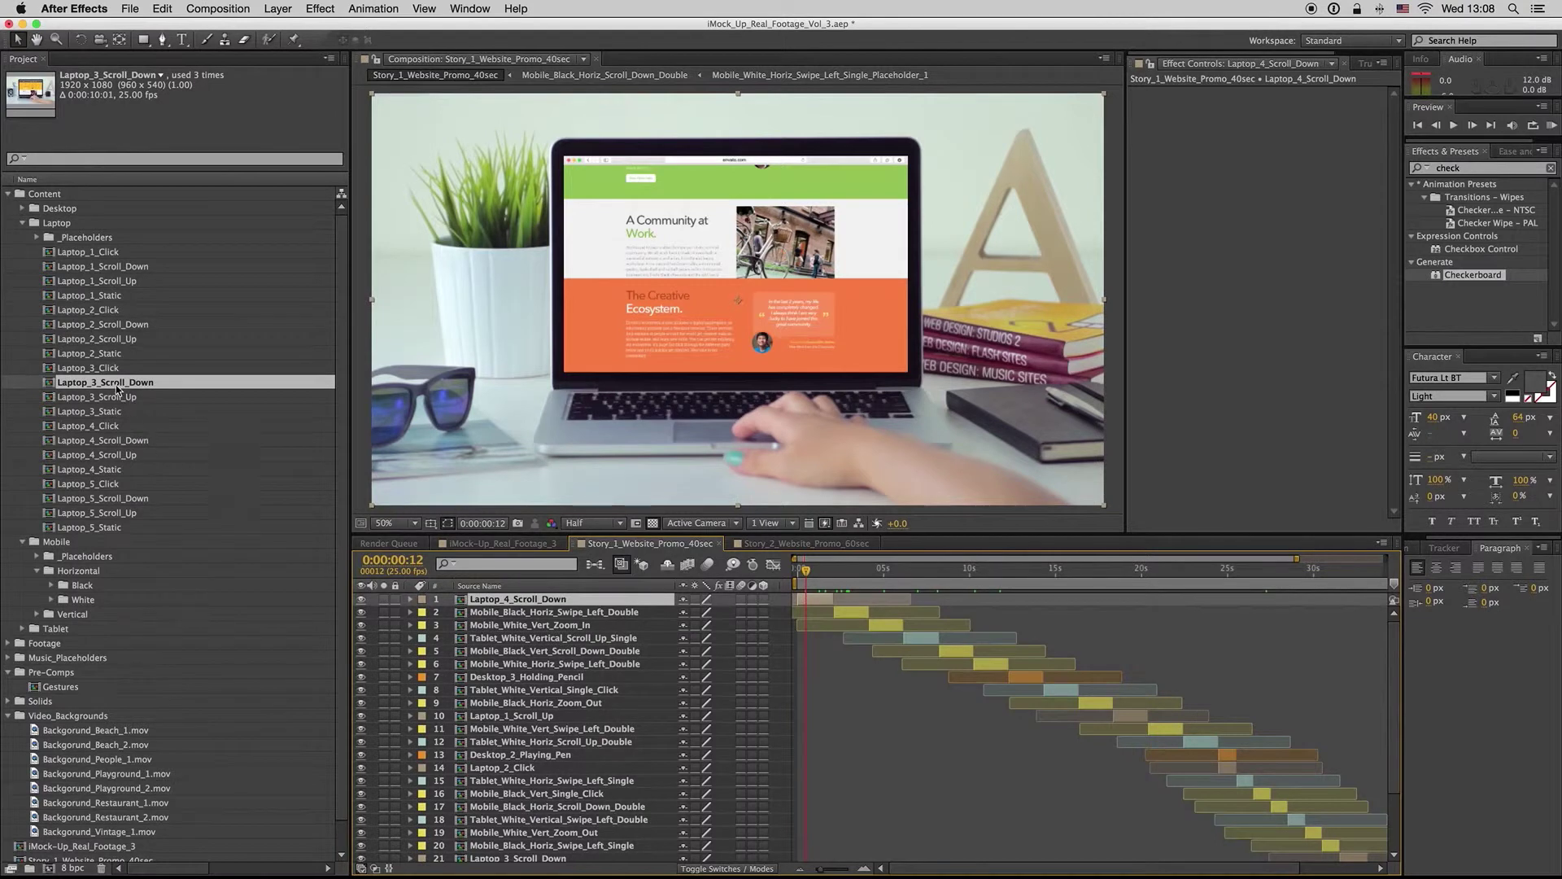
left_click_drag(118, 391, 530, 609)
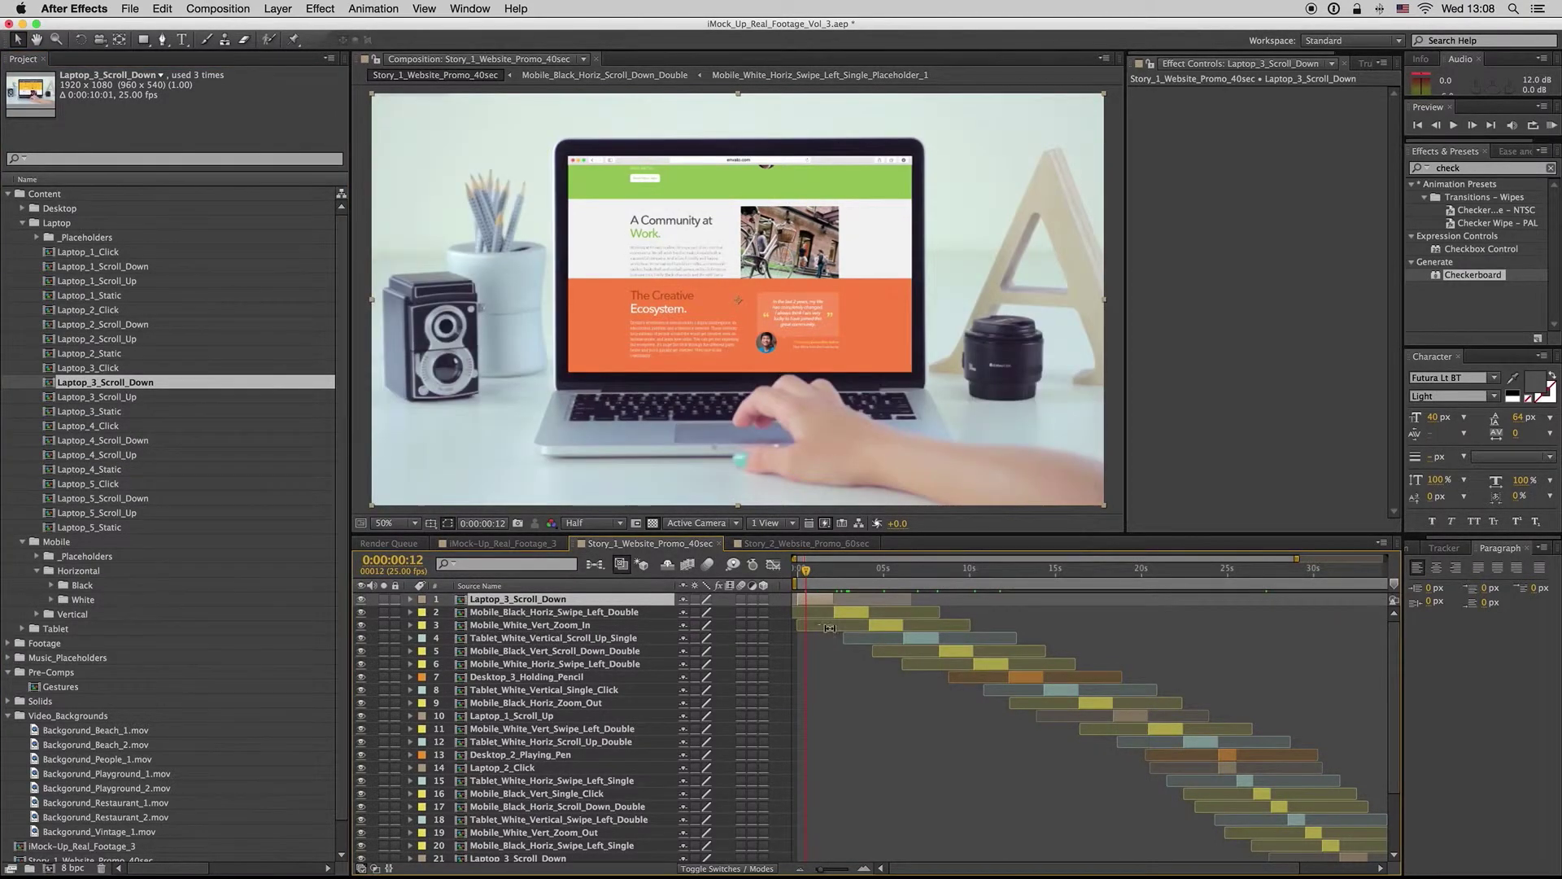
left_click_drag(819, 579, 846, 574)
View the orange Creative Ecosystem section in the Laptop_3_Scroll_Down precomp, then scrub the Story_2 promo
double_click(818, 604)
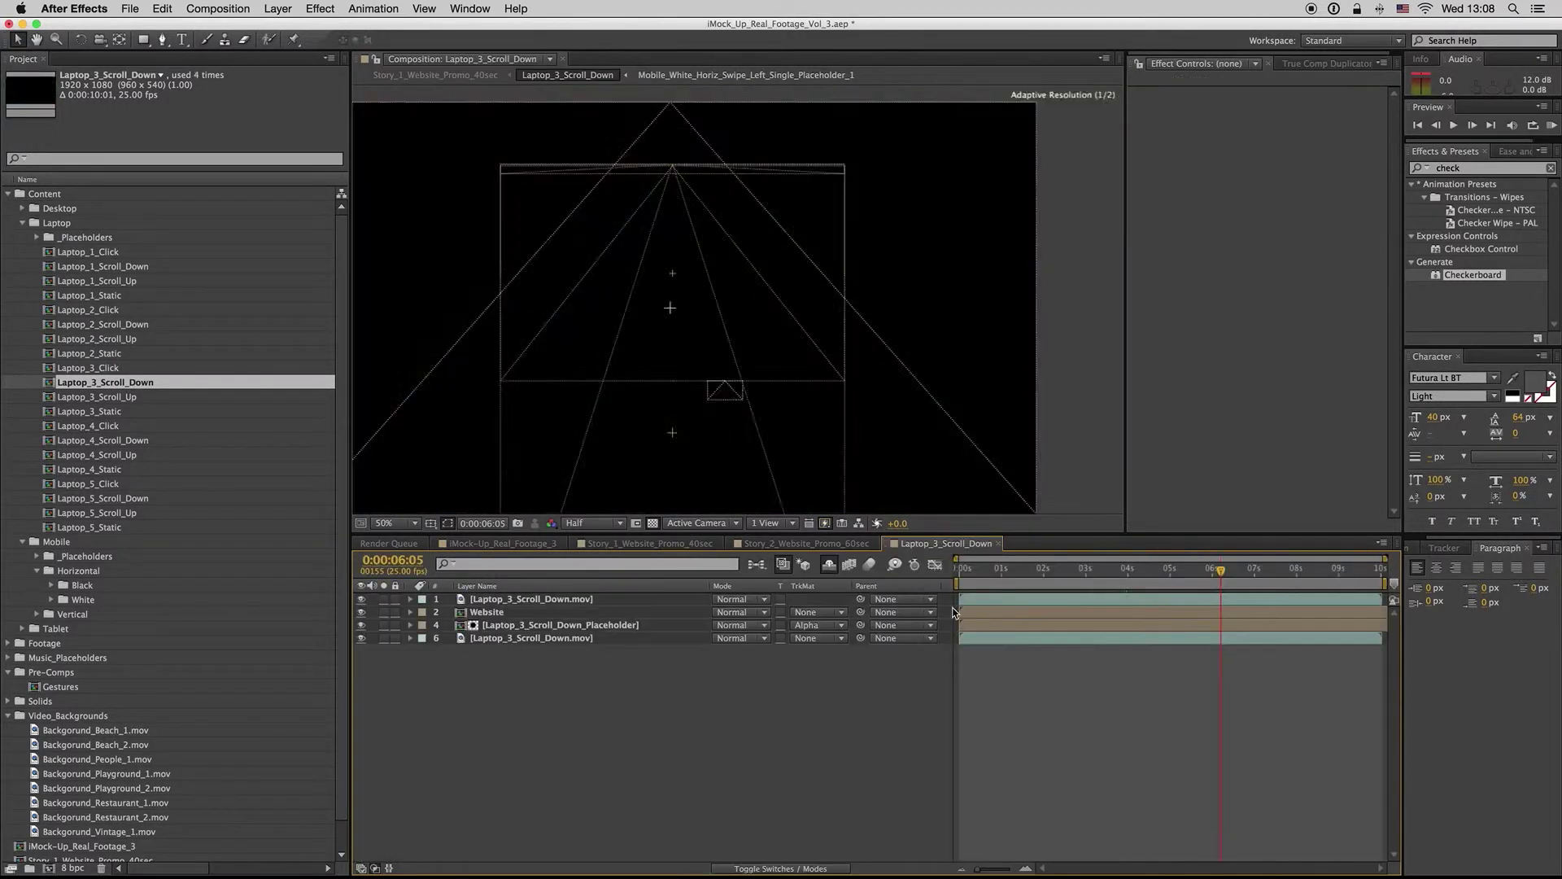
left_click_drag(1029, 569, 1193, 572)
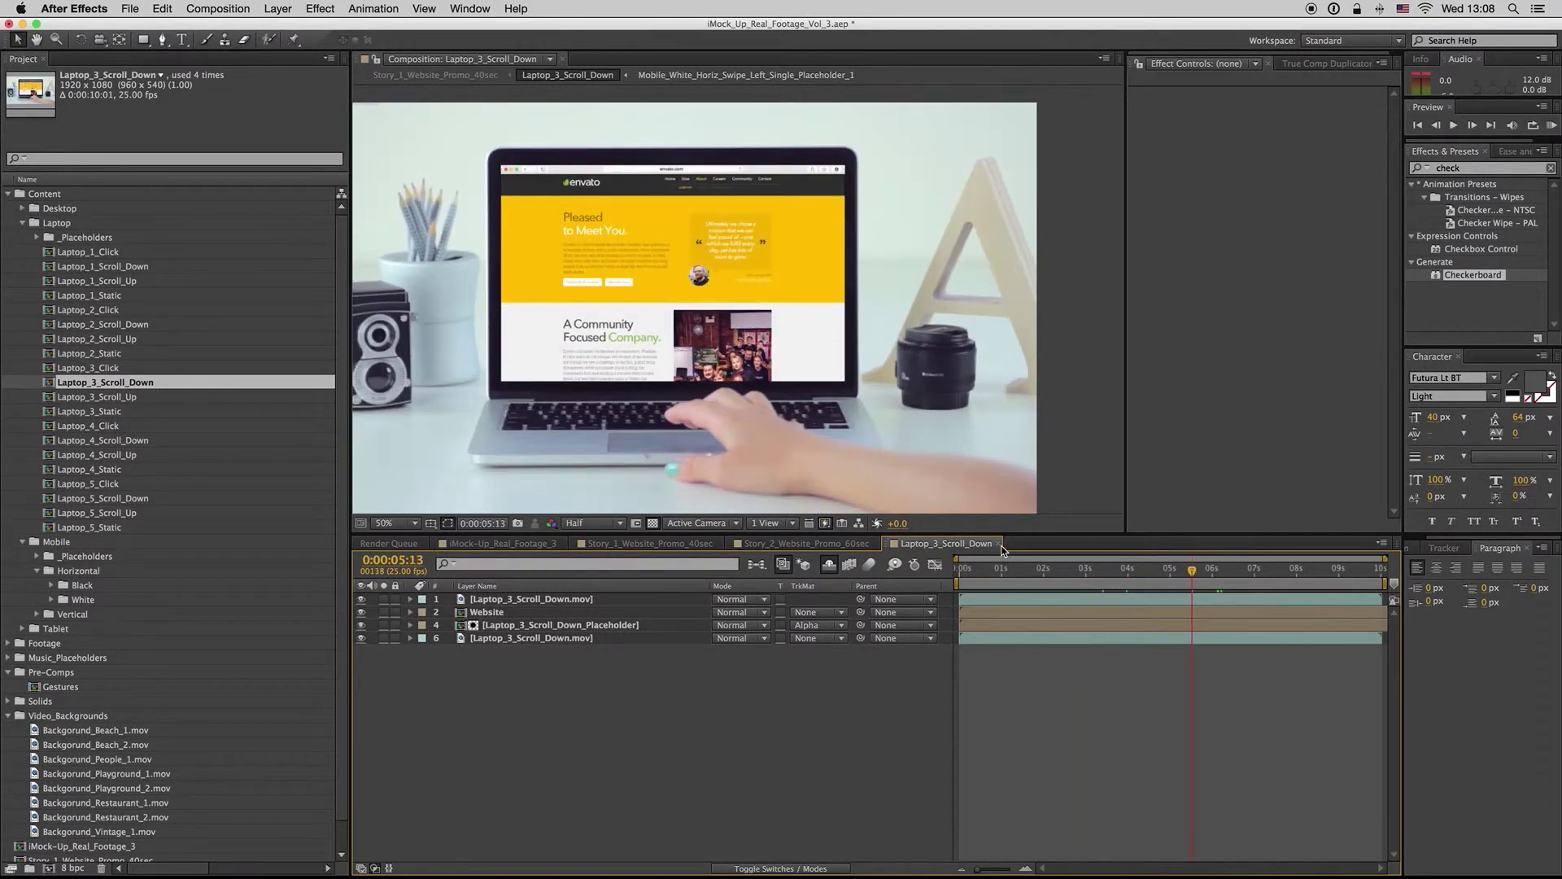
left_click(998, 544)
left_click_drag(1095, 574, 1183, 571)
Zoom the Story_2 timeline out to its full length and jump to about 49 seconds
left_click(1160, 571)
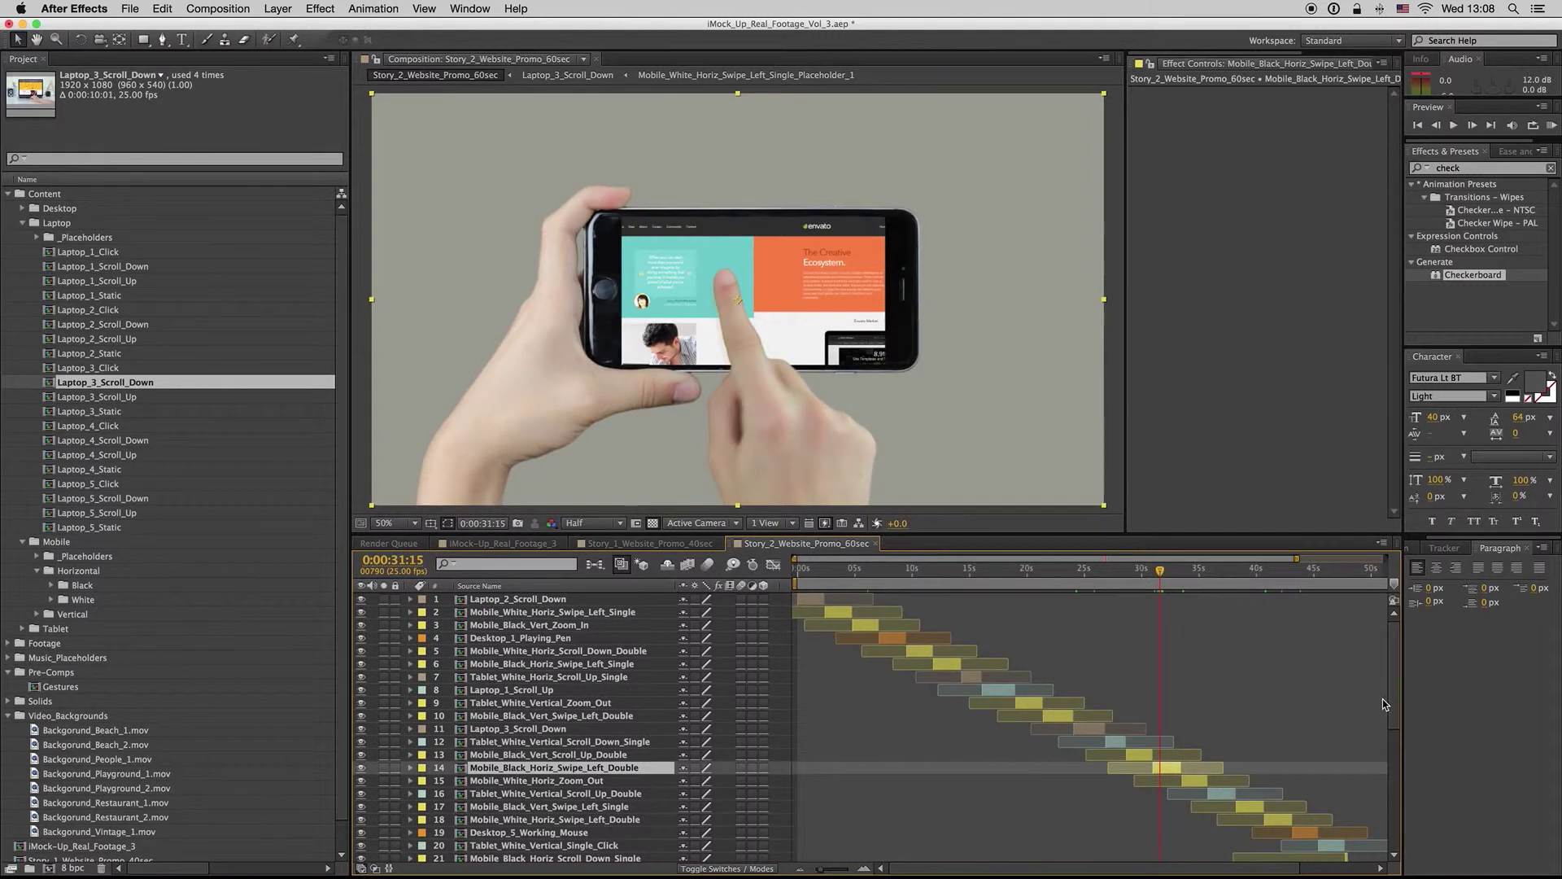
scroll(1383, 700, "down", 5)
key("minus")
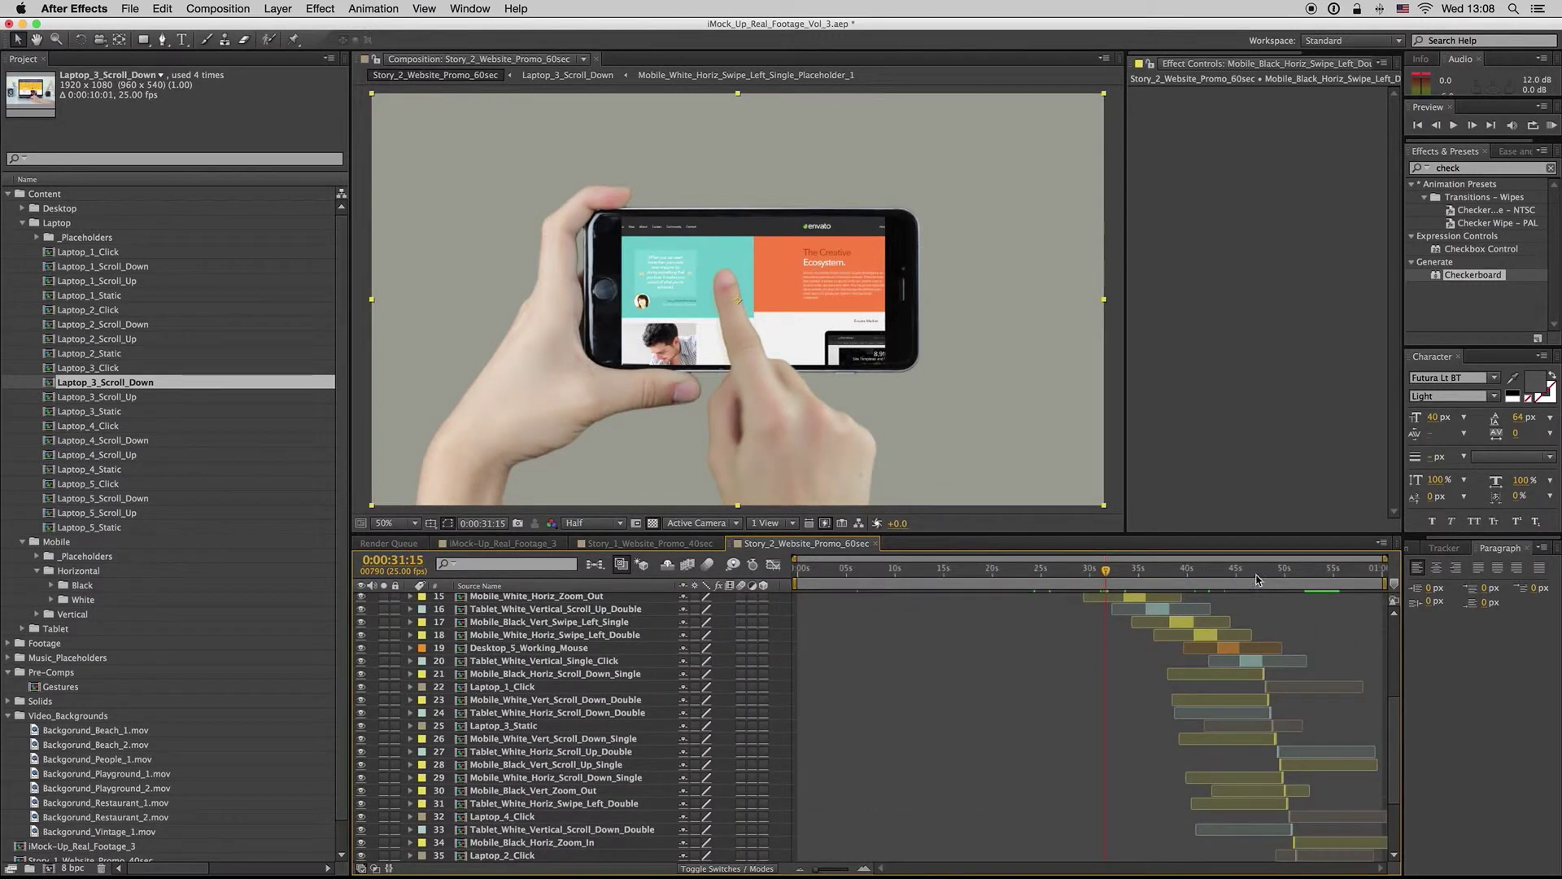
left_click(1274, 571)
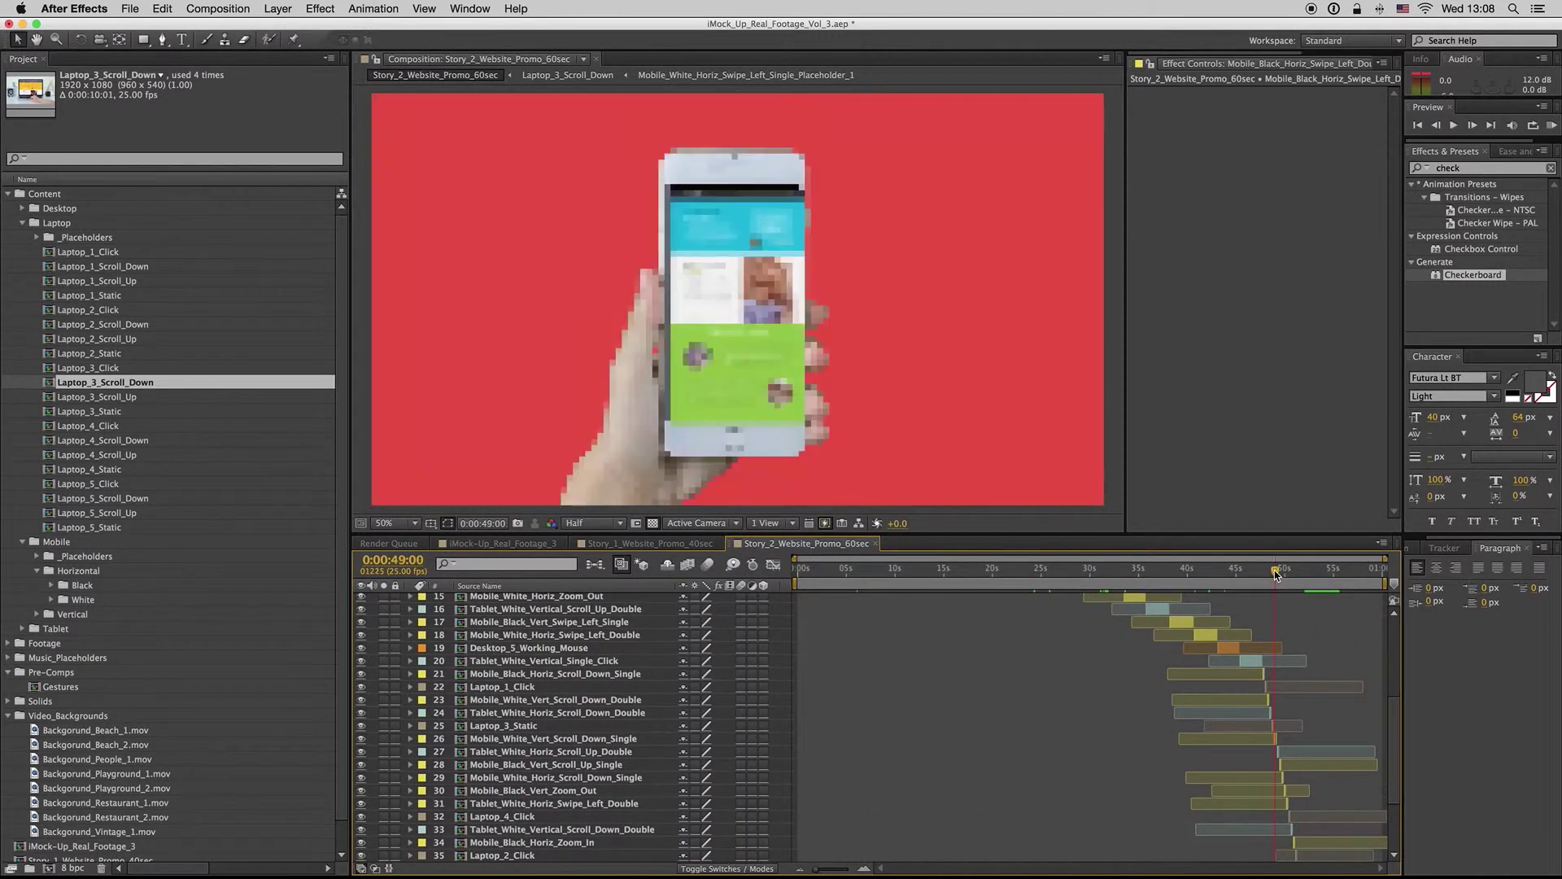
In Story_1_Website_Promo_40sec, open and close the empty Story_1_Music_Placeholder precomp
left_click(650, 543)
left_click(1138, 569)
scroll(1057, 732, "down", 3)
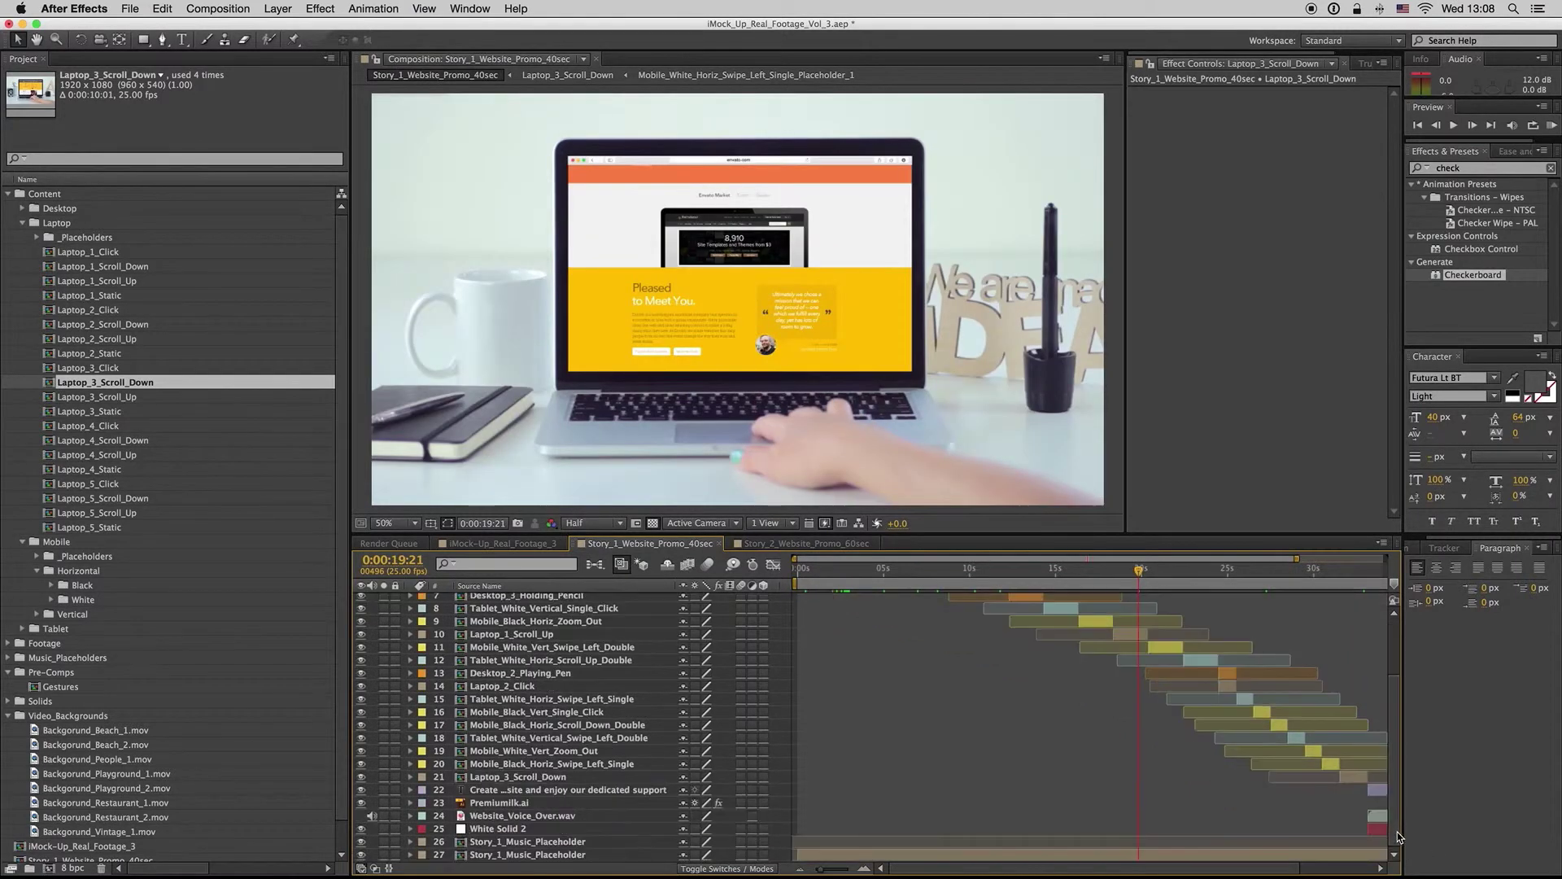
double_click(540, 843)
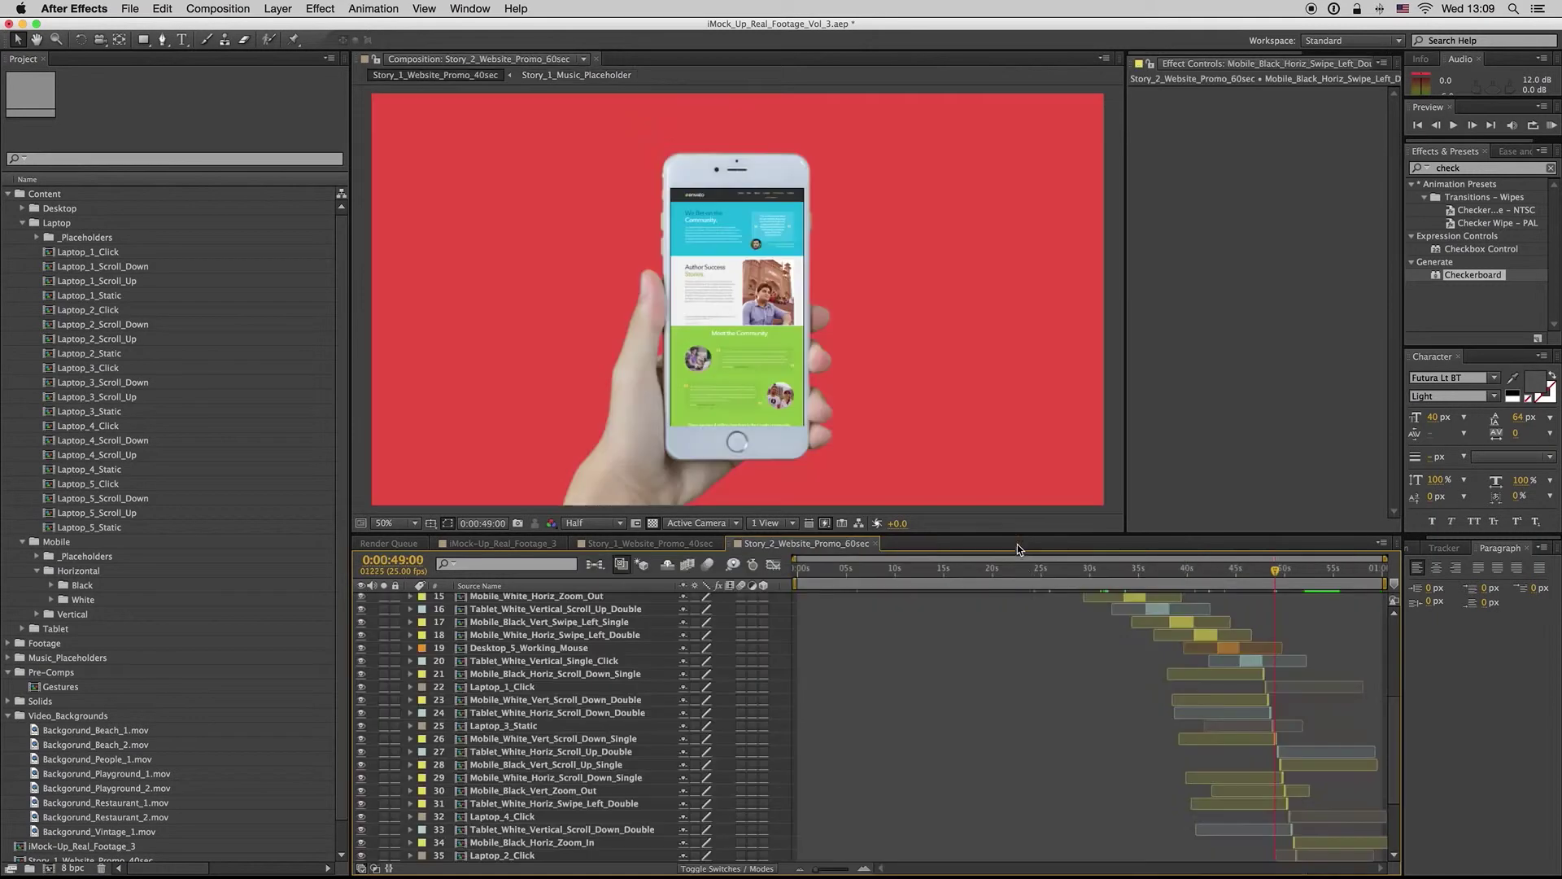
left_click(1016, 544)
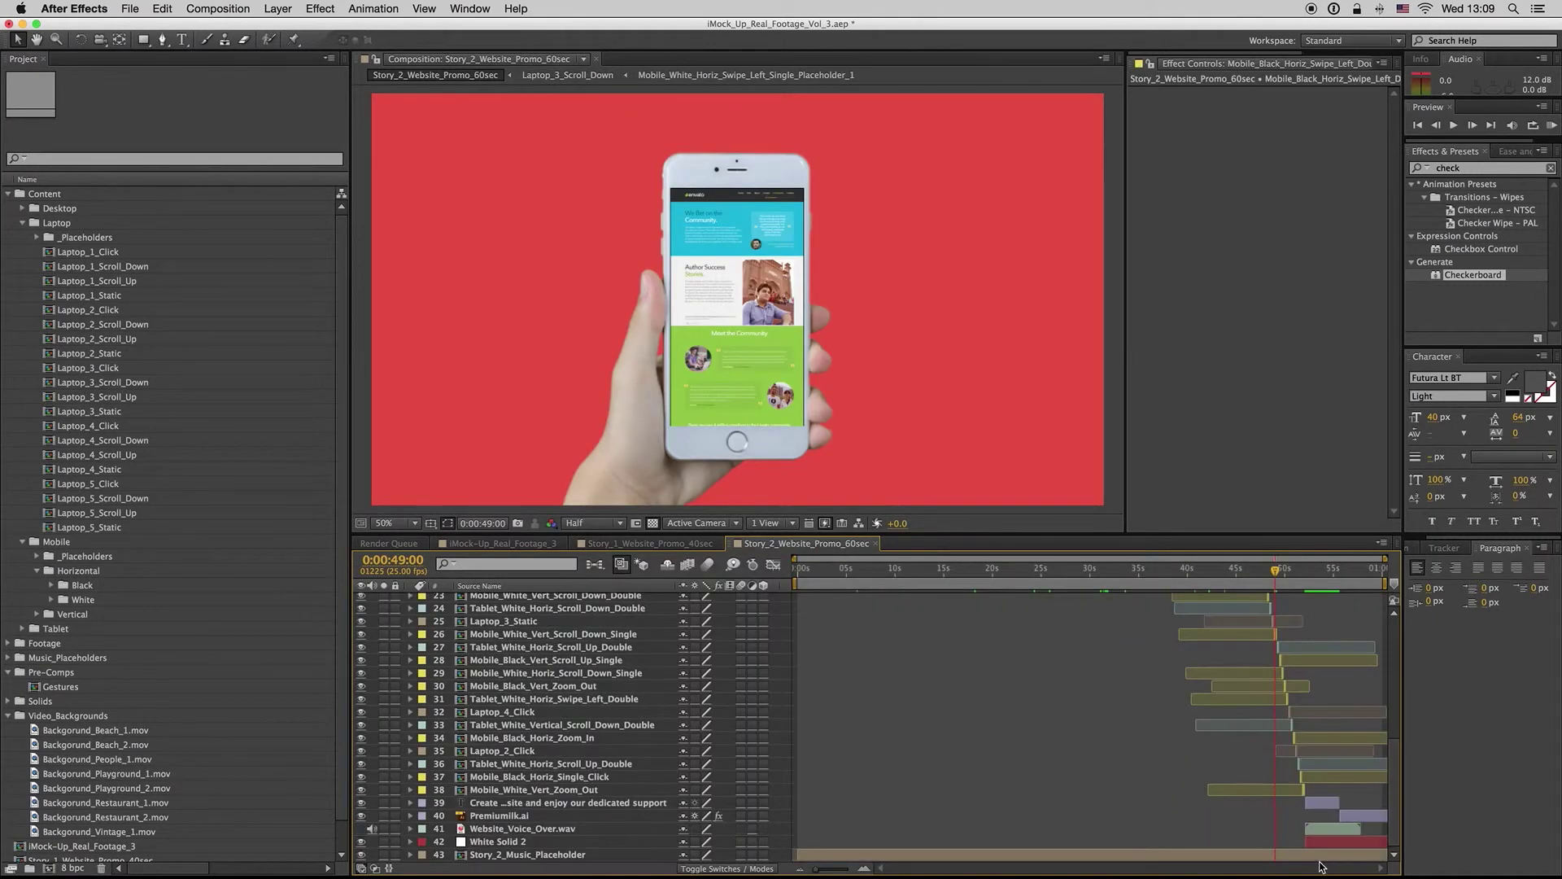
Select the Story_2 and Story_1 music placeholder layers, then scrub Story_1's 6-second phone shot
left_click(1315, 855)
left_click(674, 544)
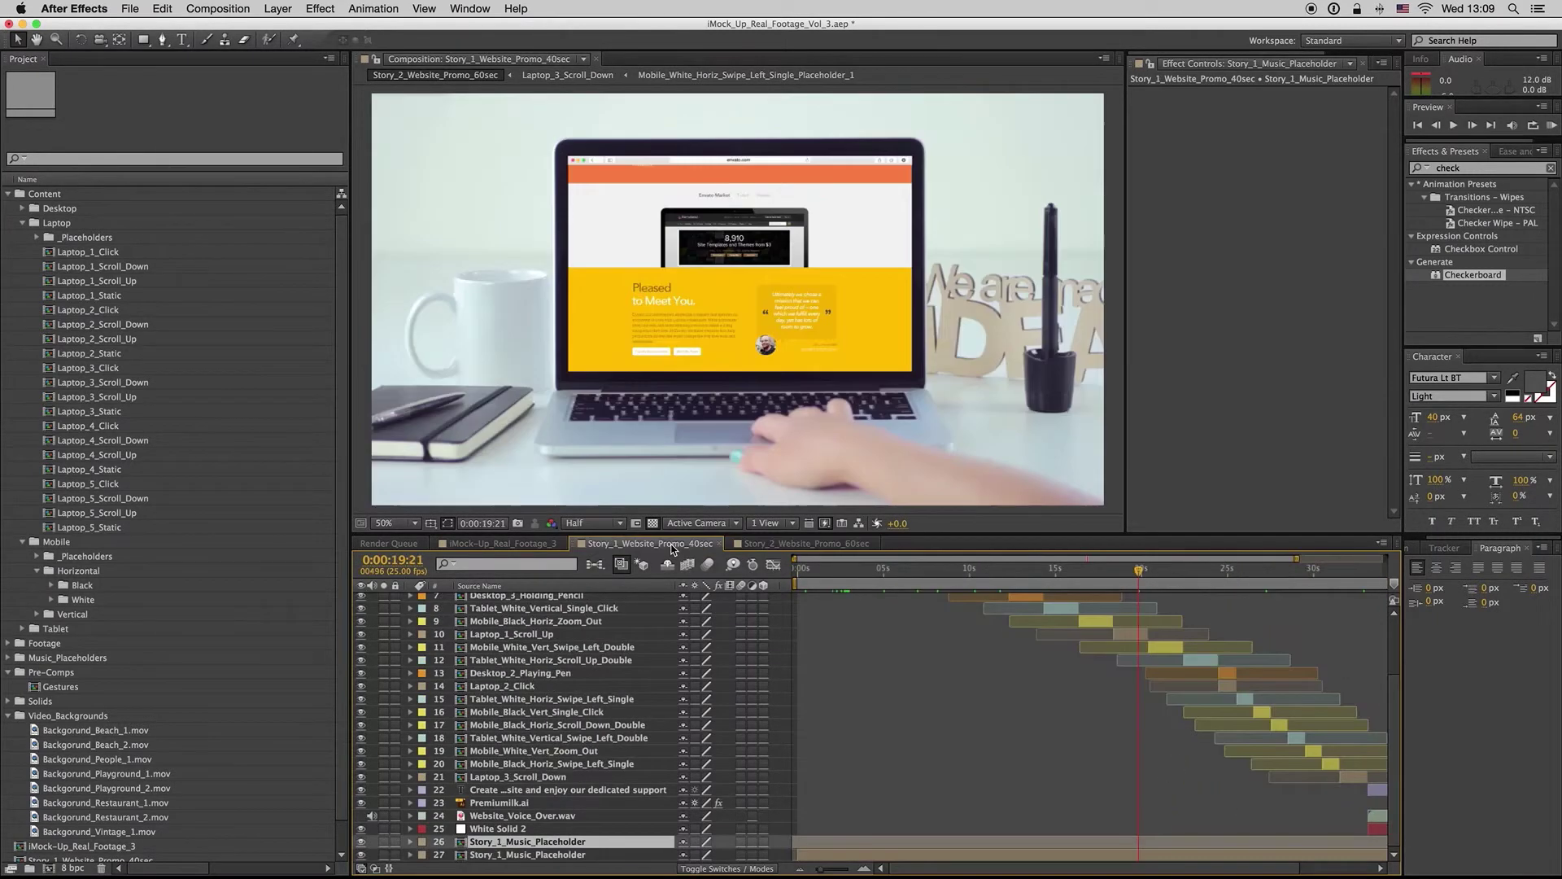
key("minus")
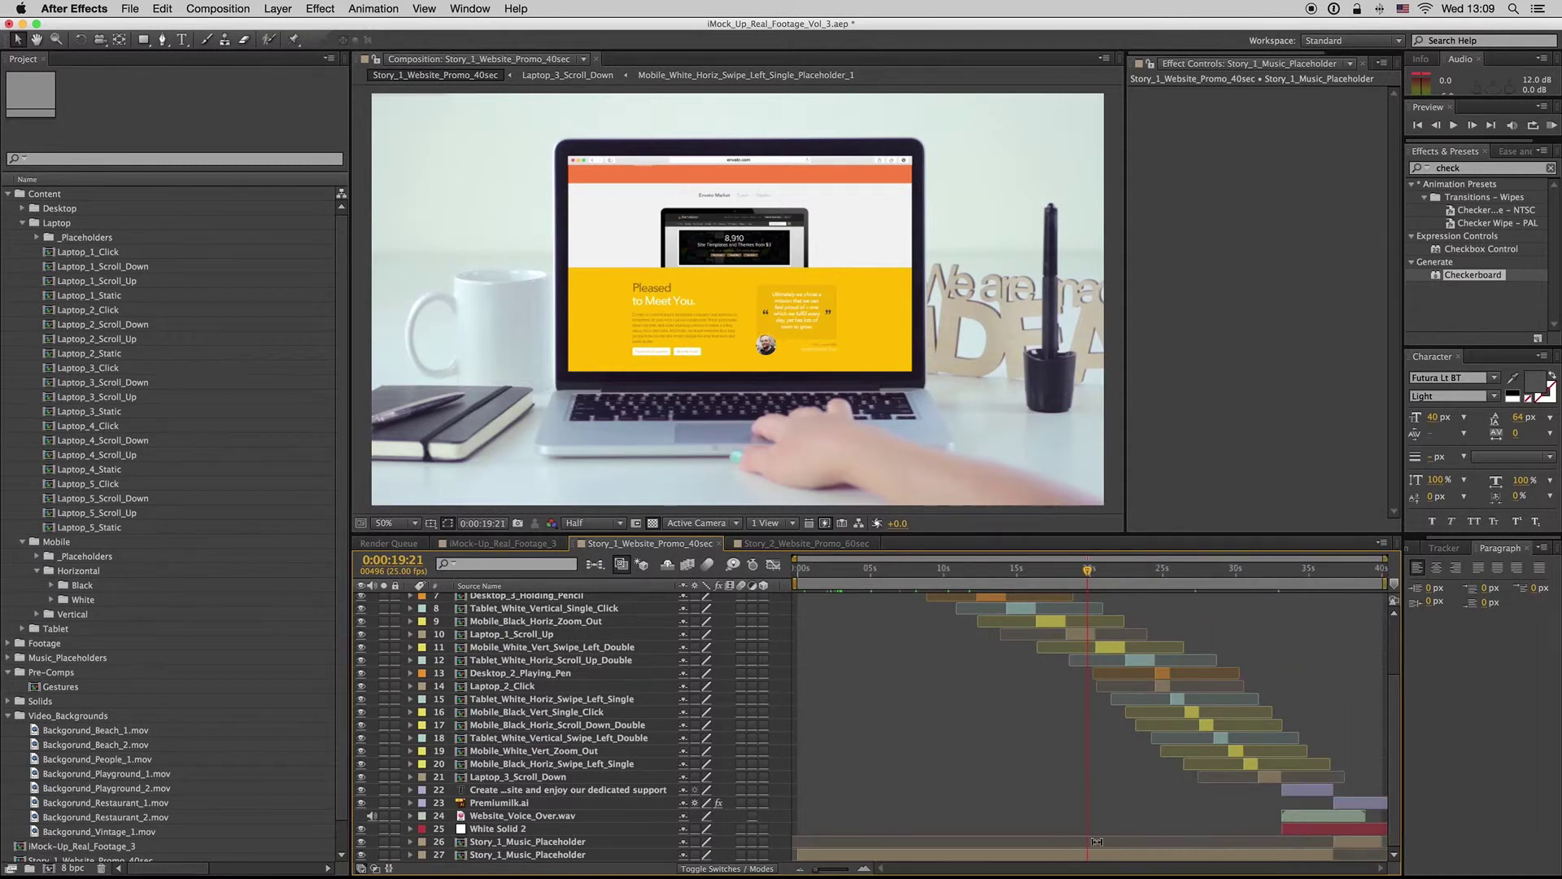
left_click(1098, 855)
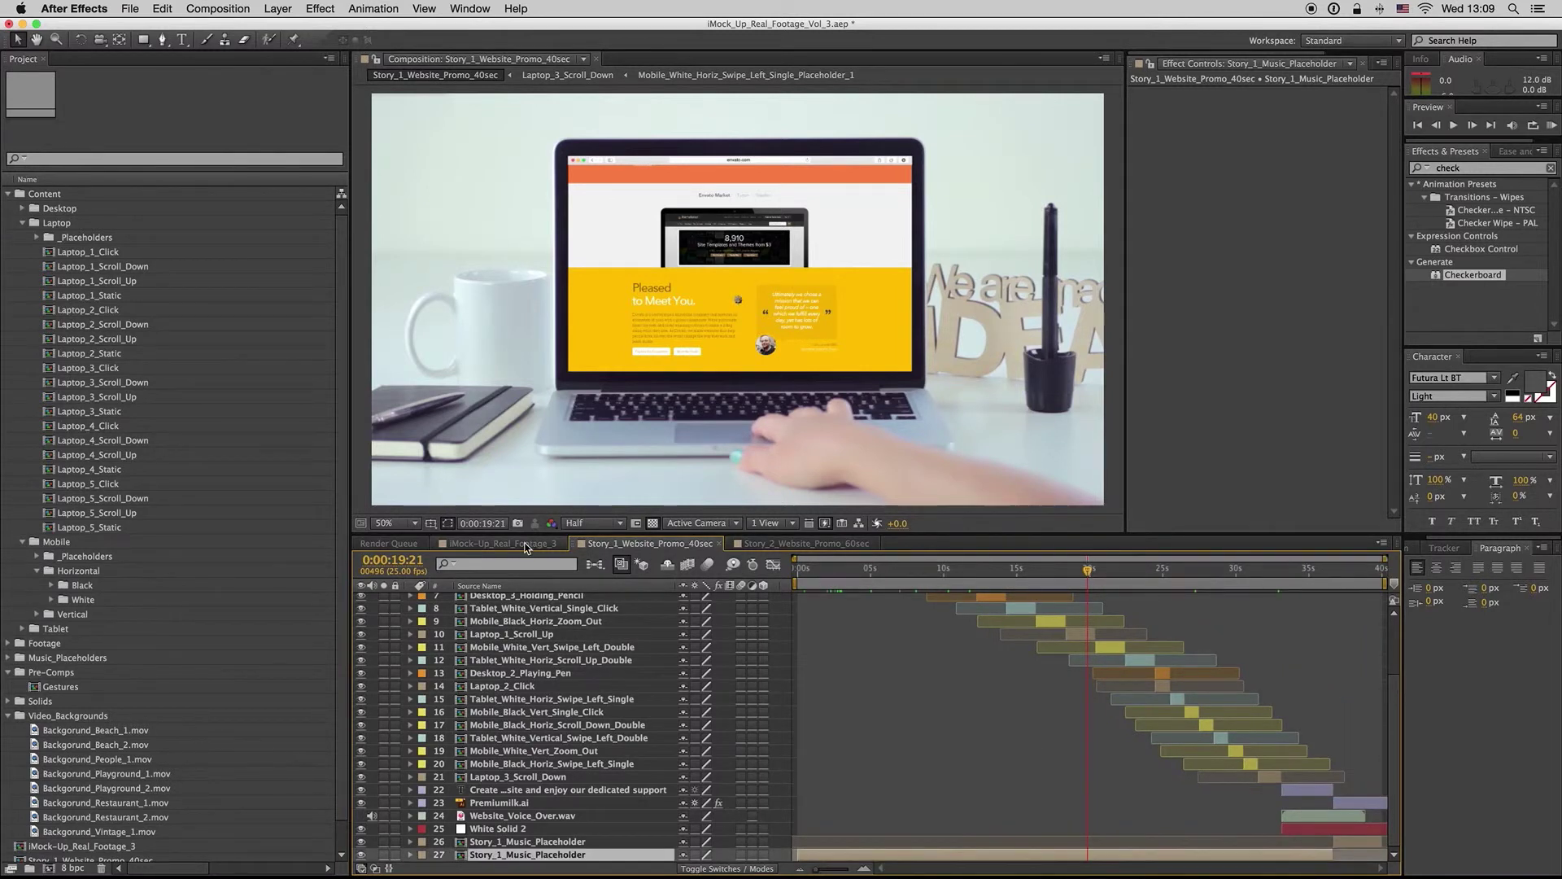
left_click(885, 573)
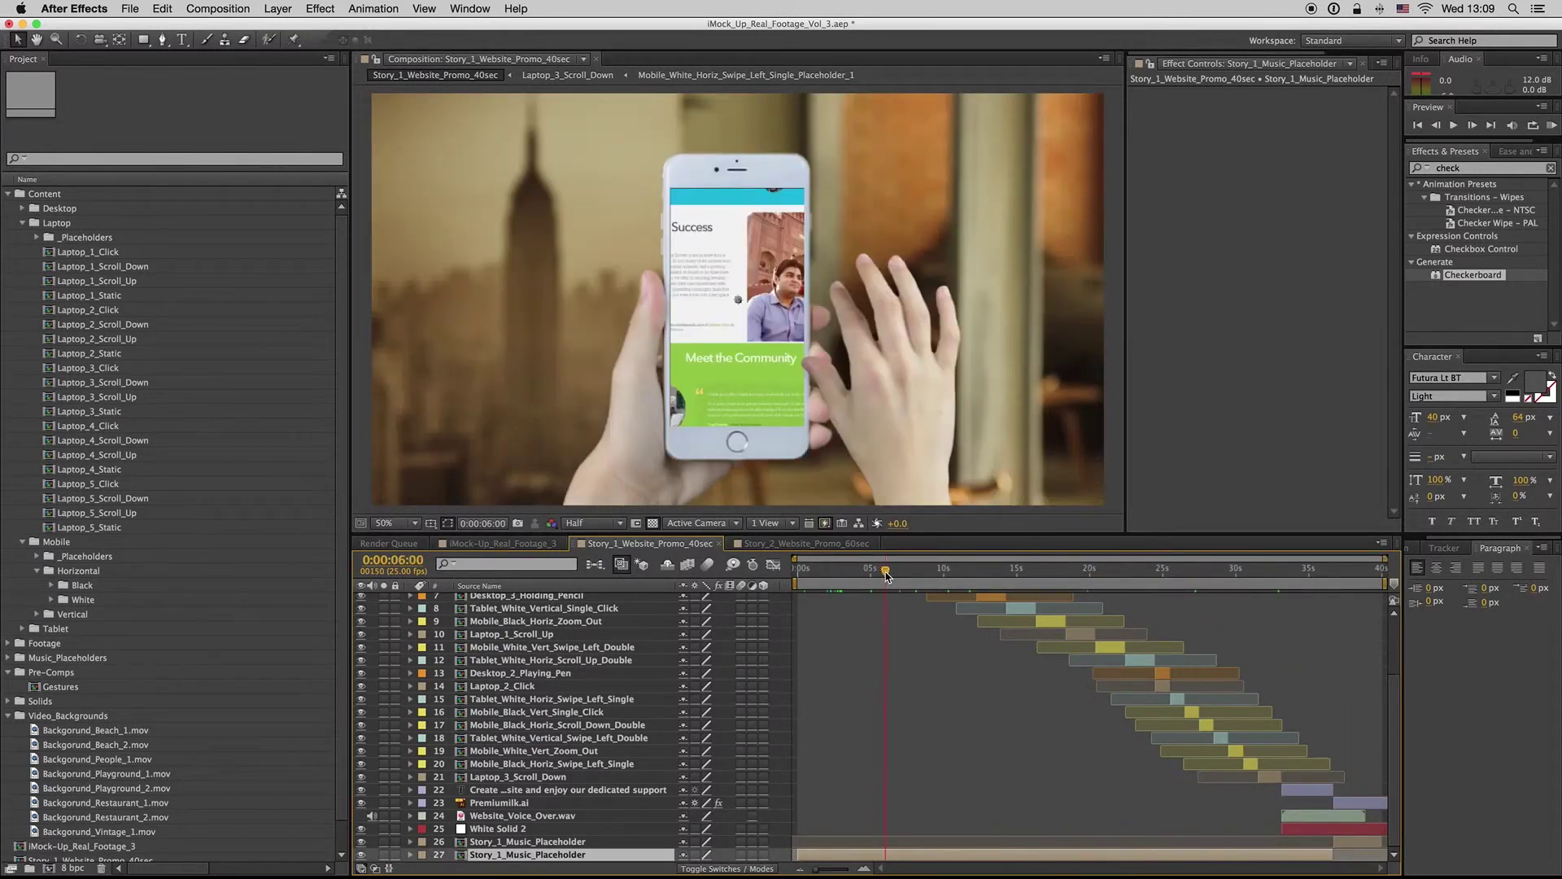
mouse_move(892, 574)
left_mouse_down()
mouse_move(911, 574)
mouse_move(846, 575)
mouse_move(1076, 579)
mouse_move(868, 578)
left_mouse_up()
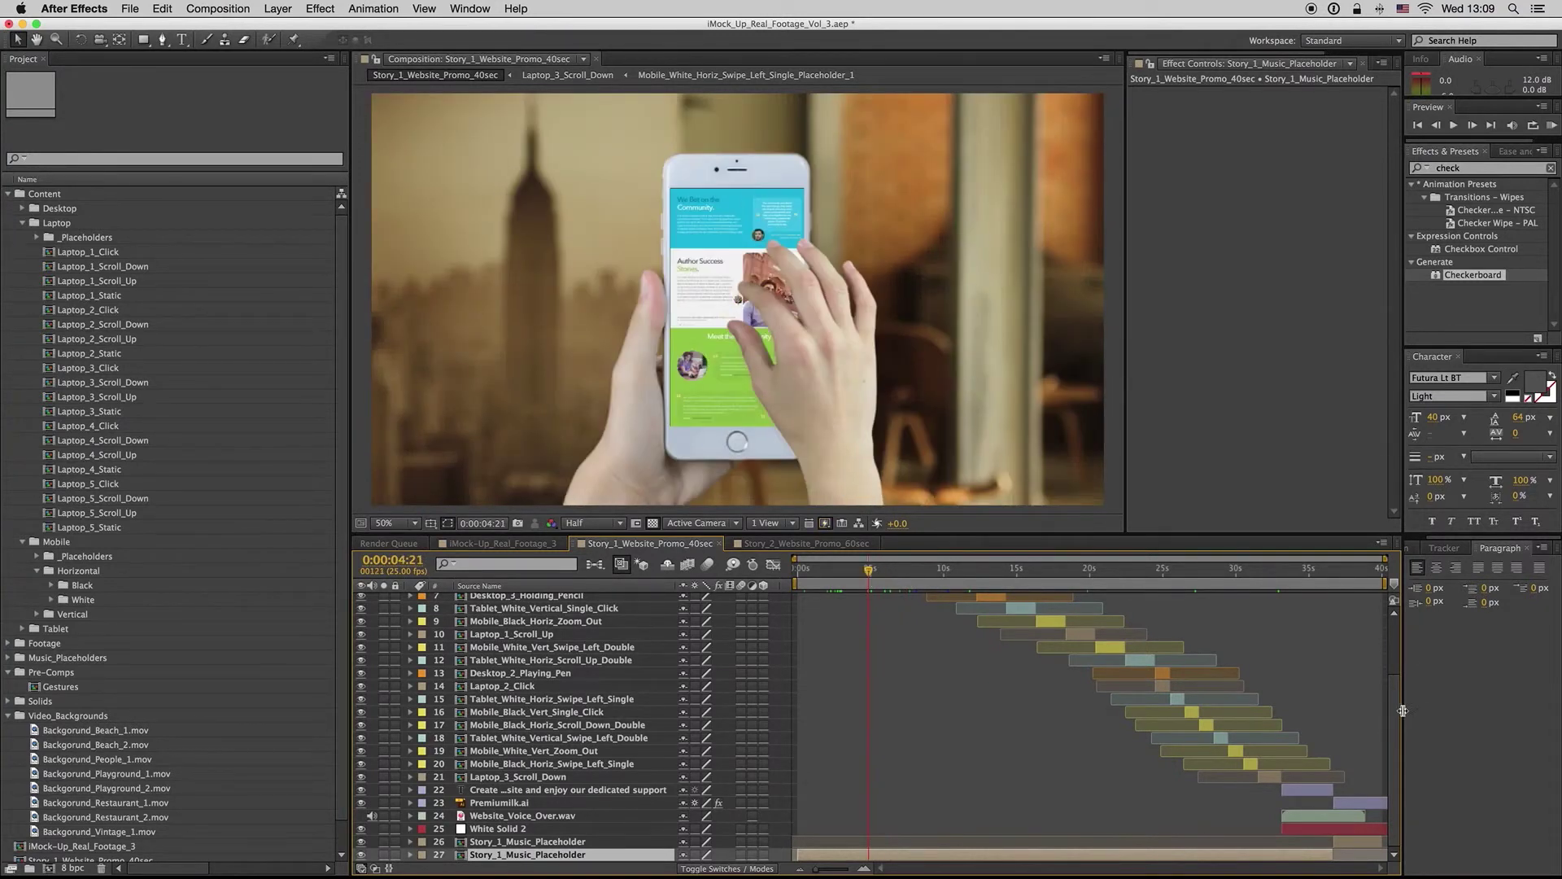
Collapse the Laptop and Mobile folders and reopen the Video_Backgrounds folder
left_click(23, 223)
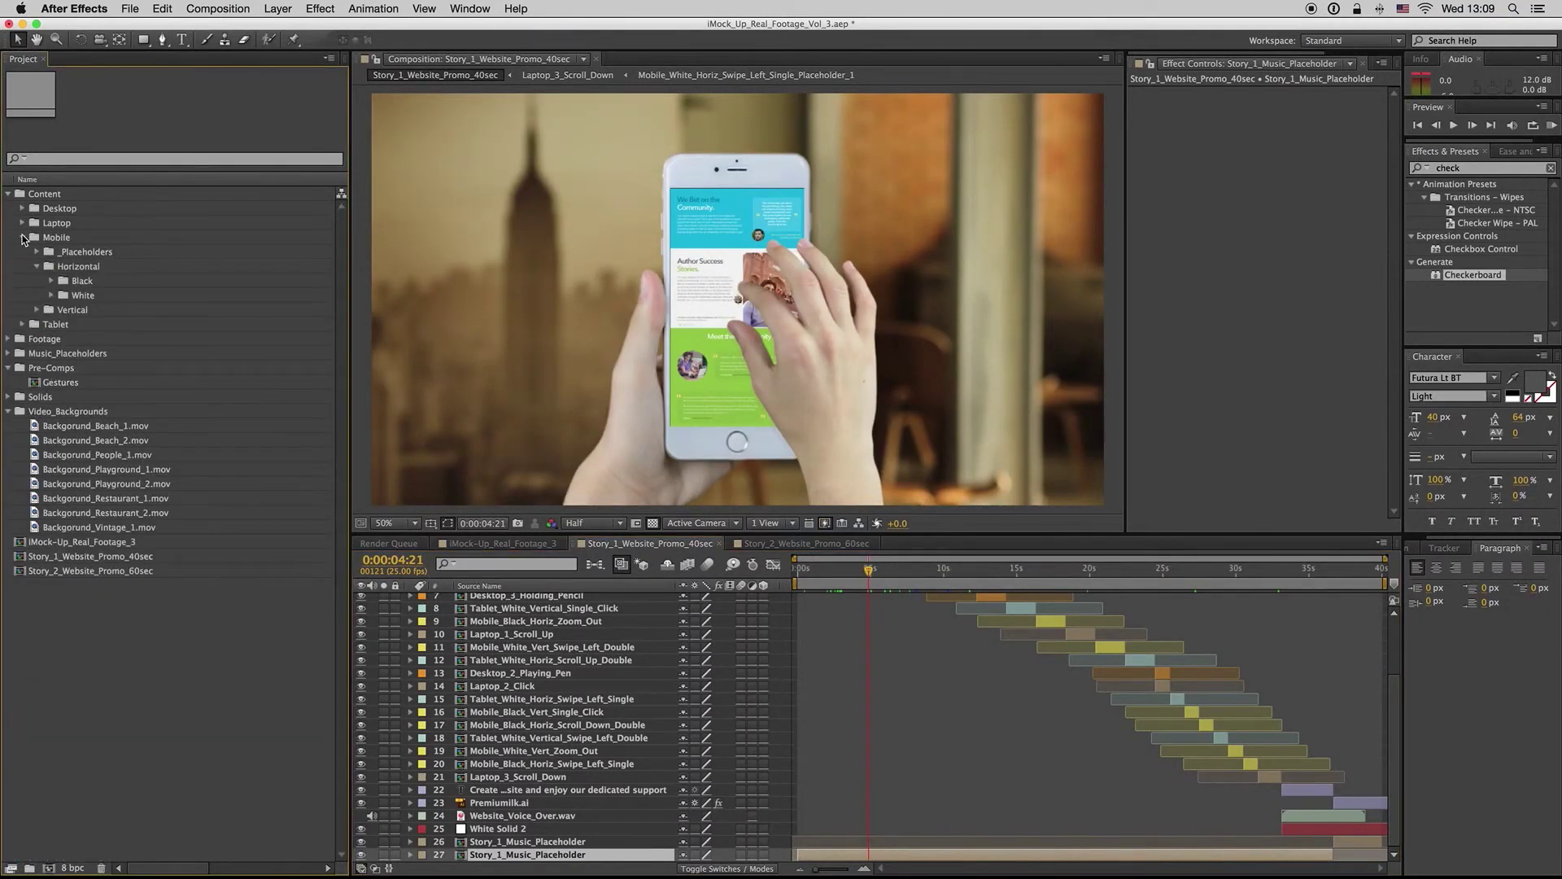
left_click(22, 237)
left_click(8, 339)
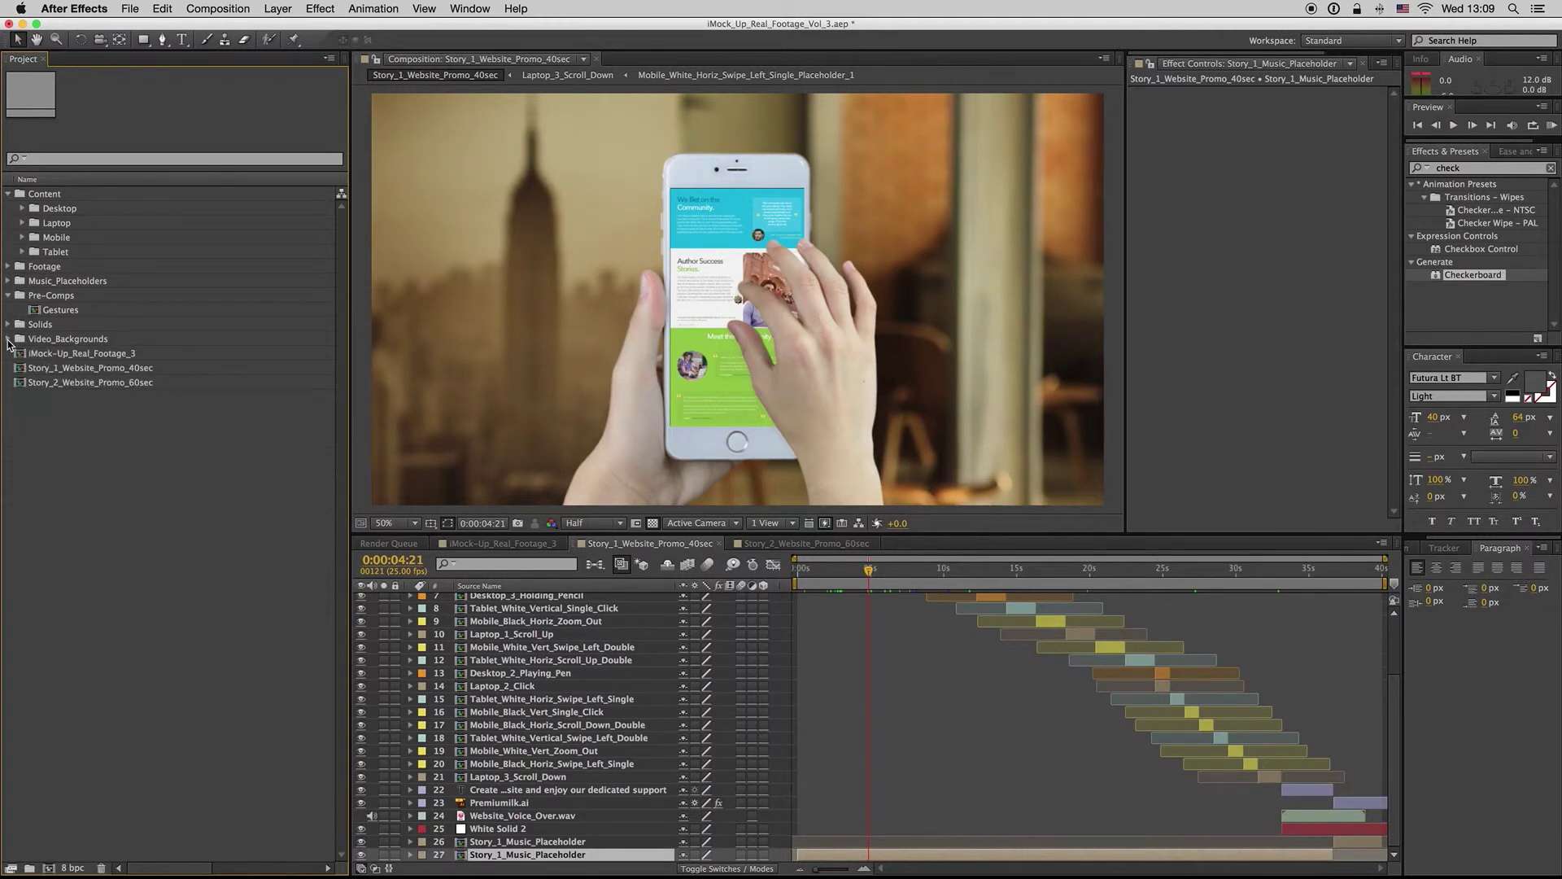
left_click(8, 338)
left_click(91, 354)
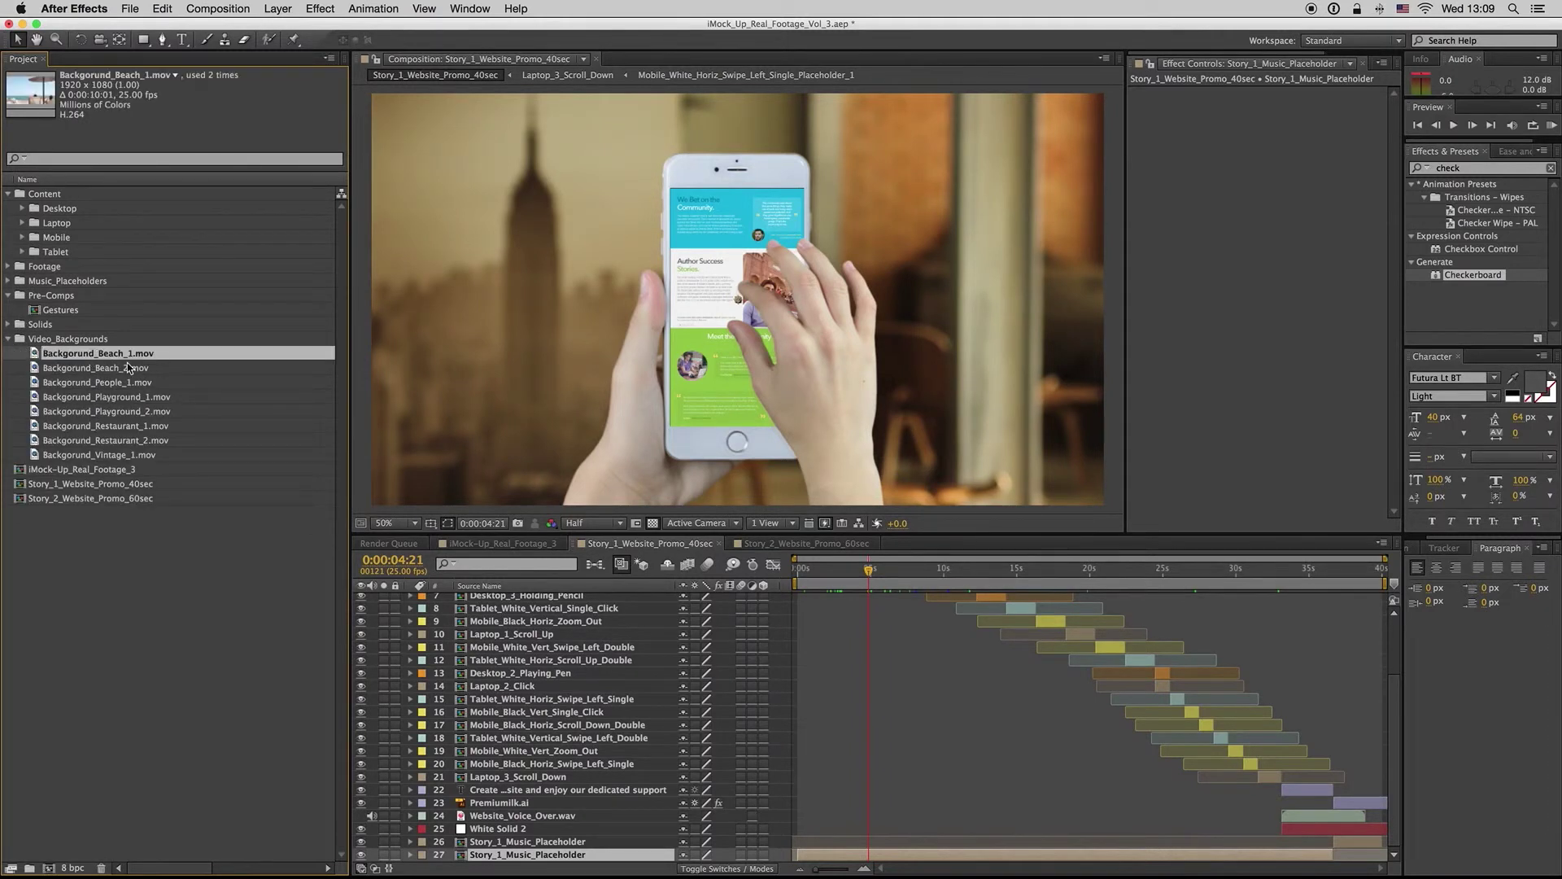
Play Backgorund_Playground_2.mov in its Footage viewer, then select the Restaurant_2 and Vintage_1 clips
left_click(94, 412)
double_click(92, 413)
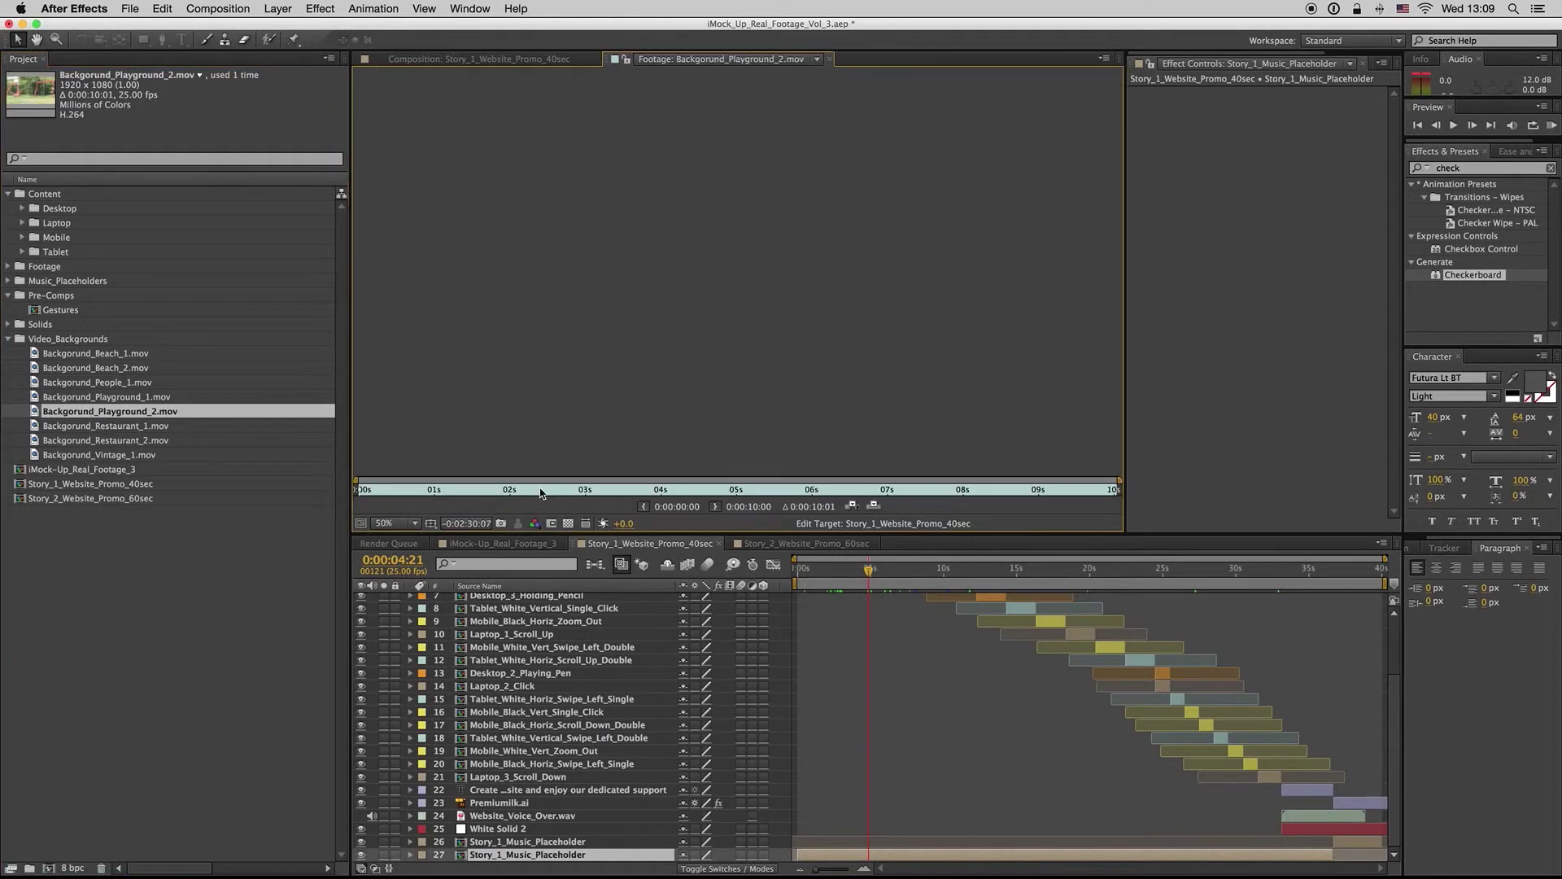
left_click(426, 490)
key("space")
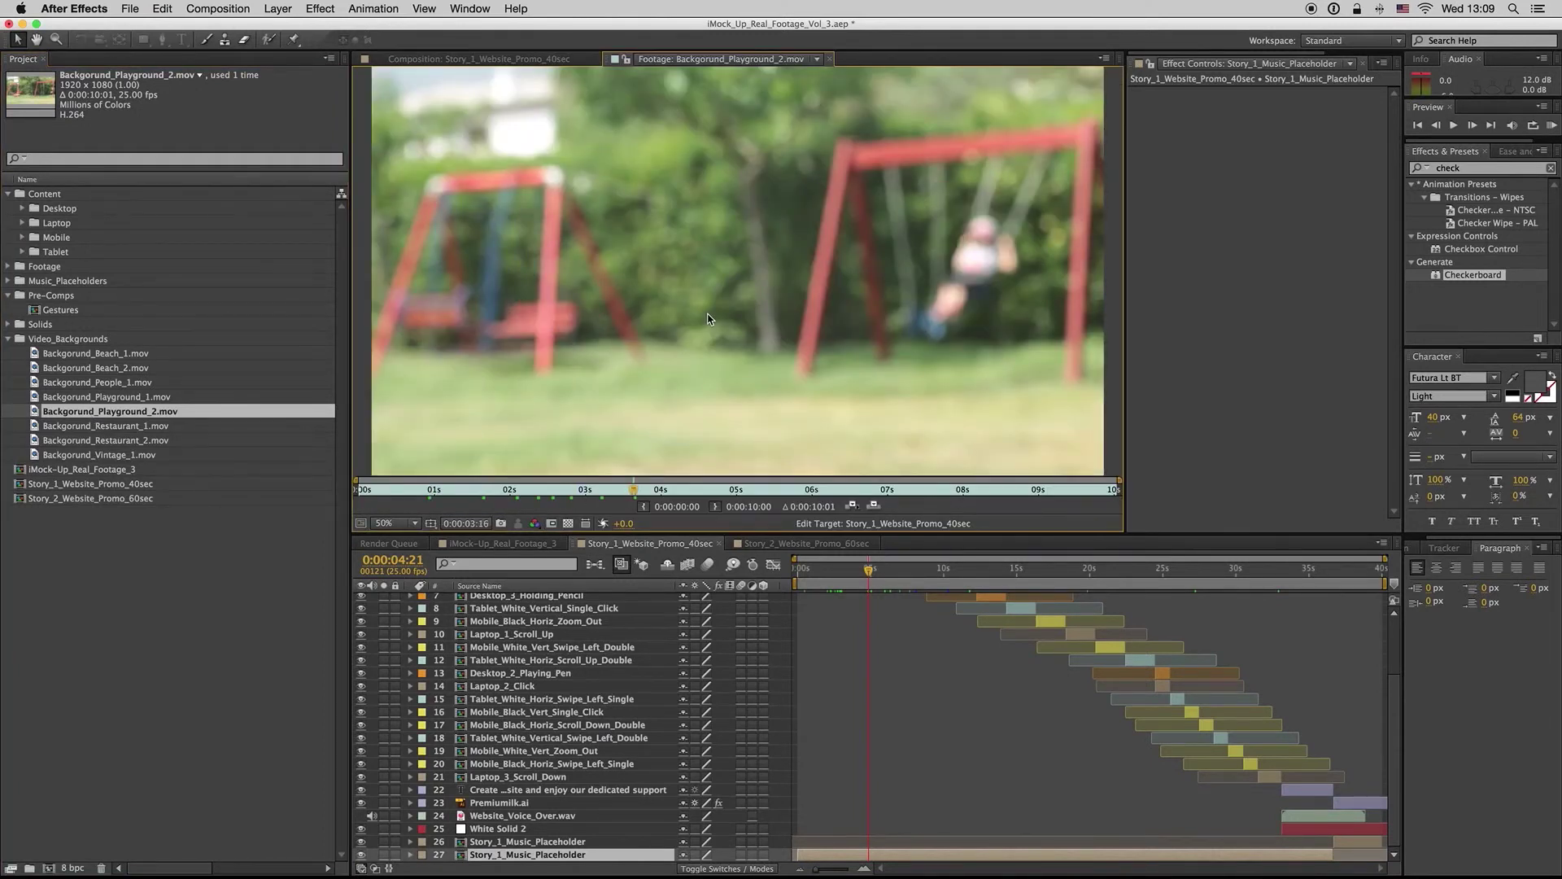
left_click(827, 59)
left_click(162, 442)
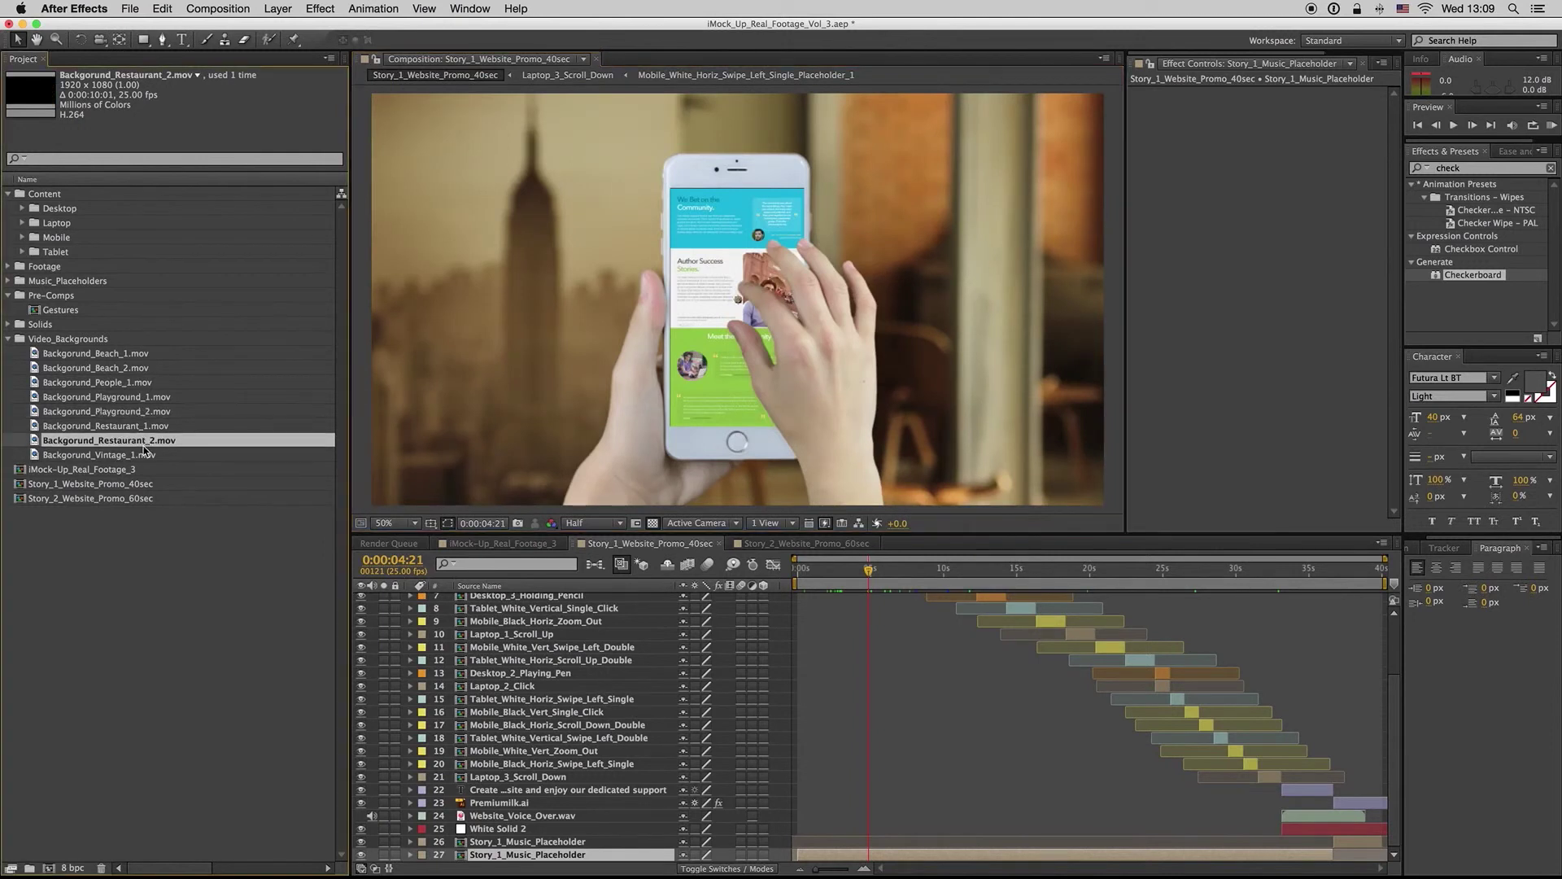
left_click(130, 453)
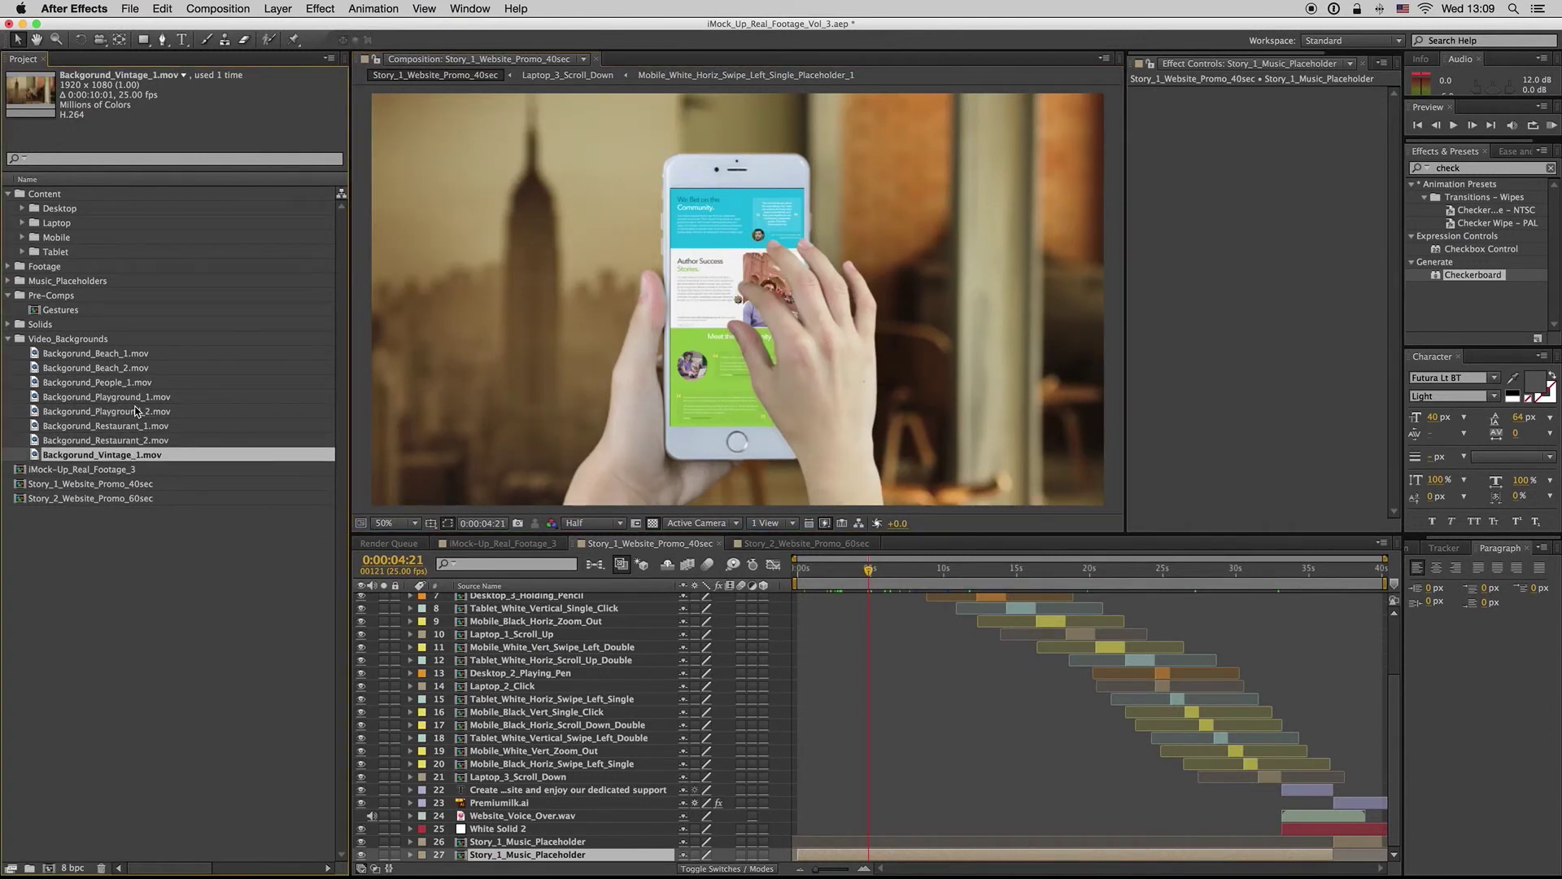
left_click(786, 634)
left_click(820, 573)
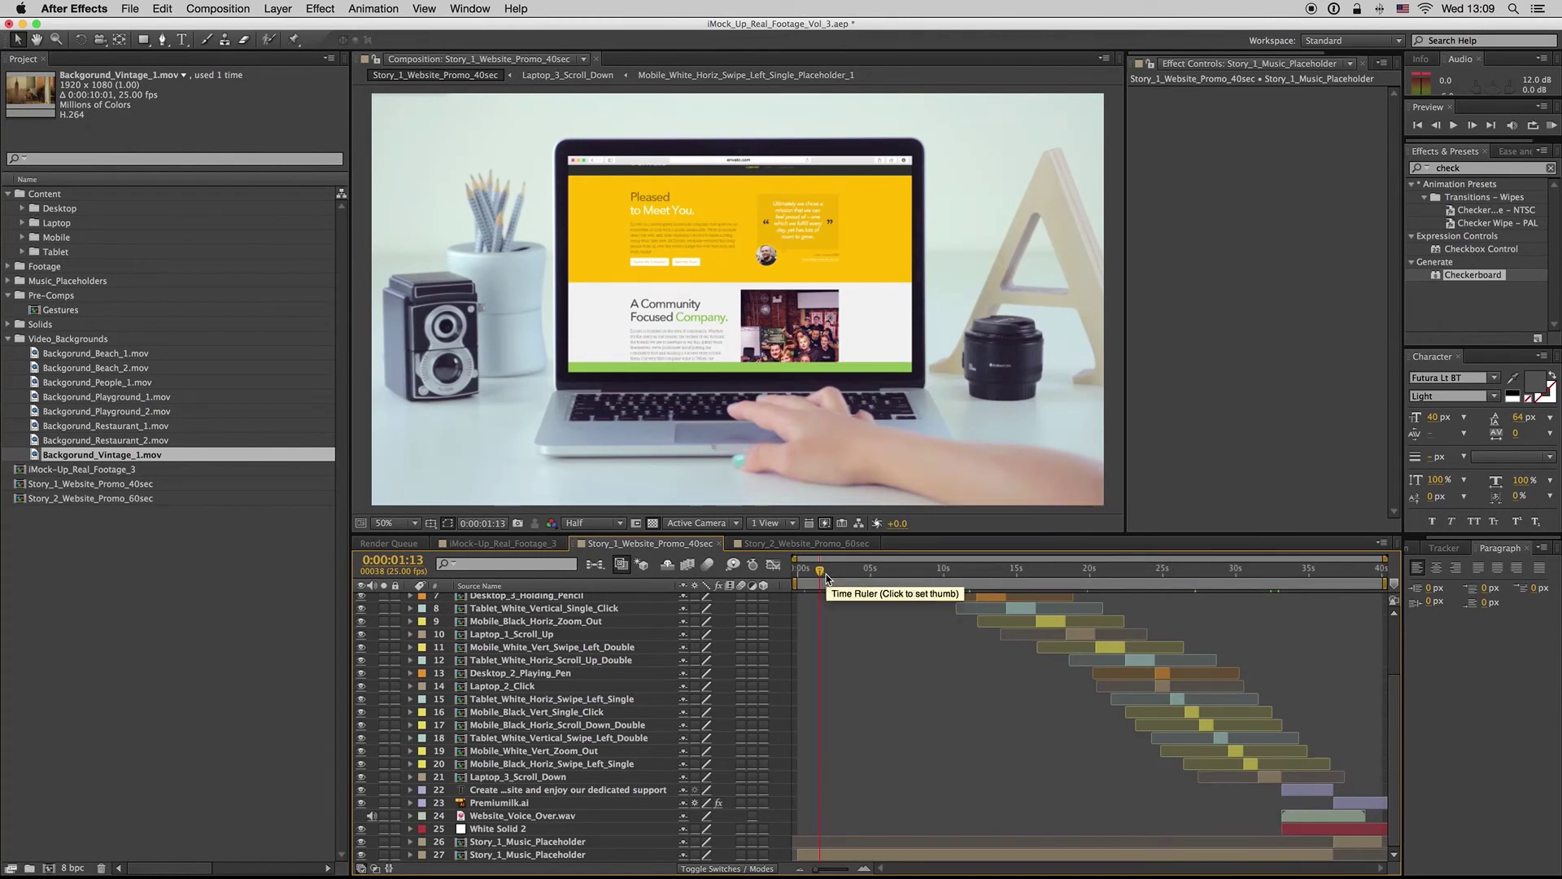
left_click_drag(828, 576, 834, 576)
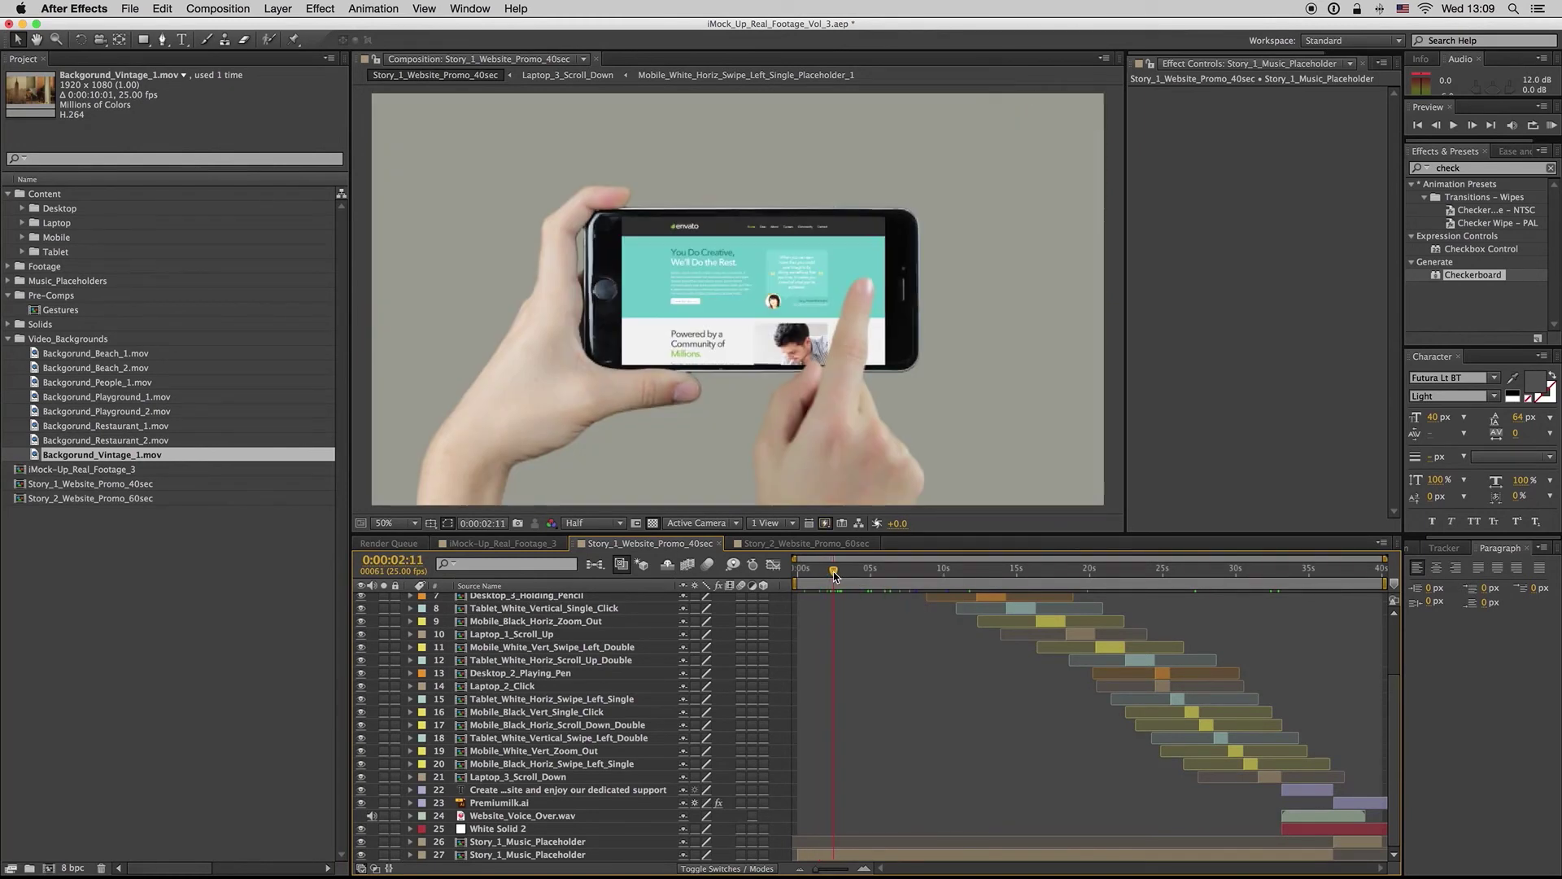